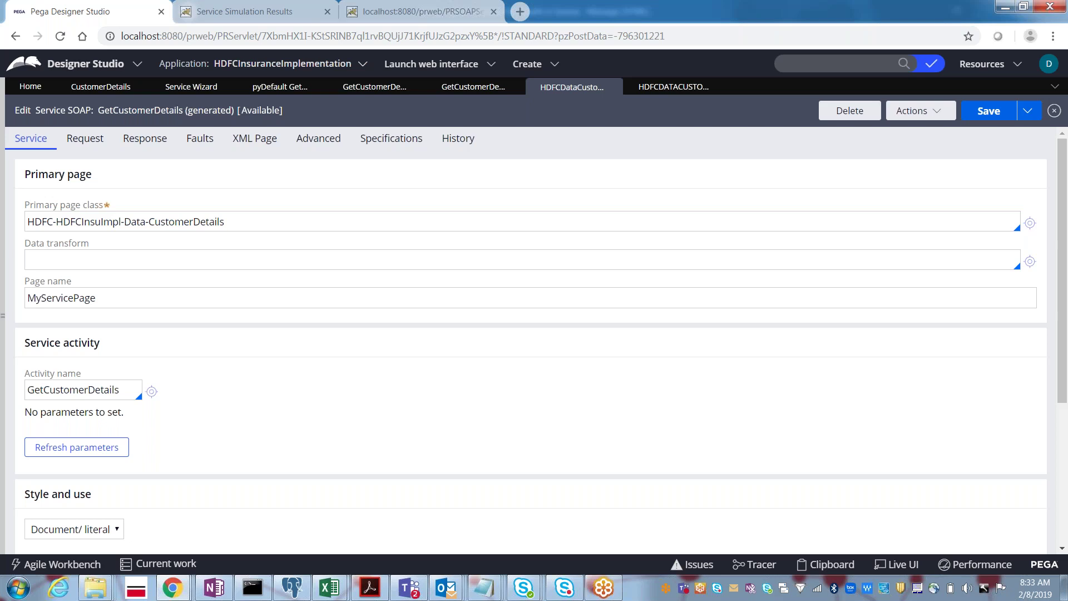
# Switch to the Notepad SOAP notes and examine the list of five service rules and the WSDL URL.
pyautogui.moveTo(491, 594)
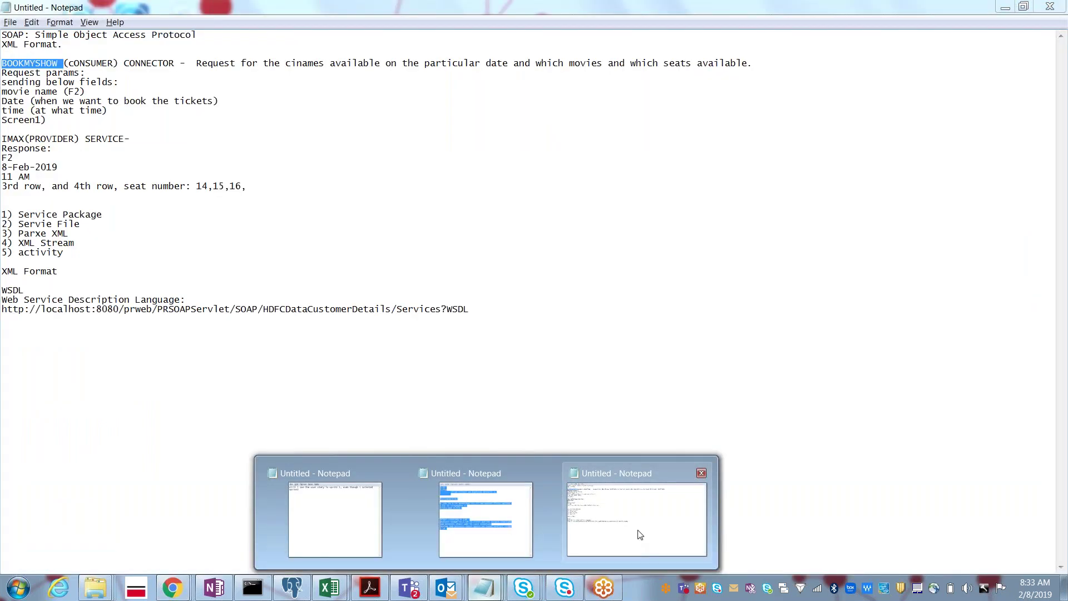
pyautogui.click(639, 534)
pyautogui.click(2, 53)
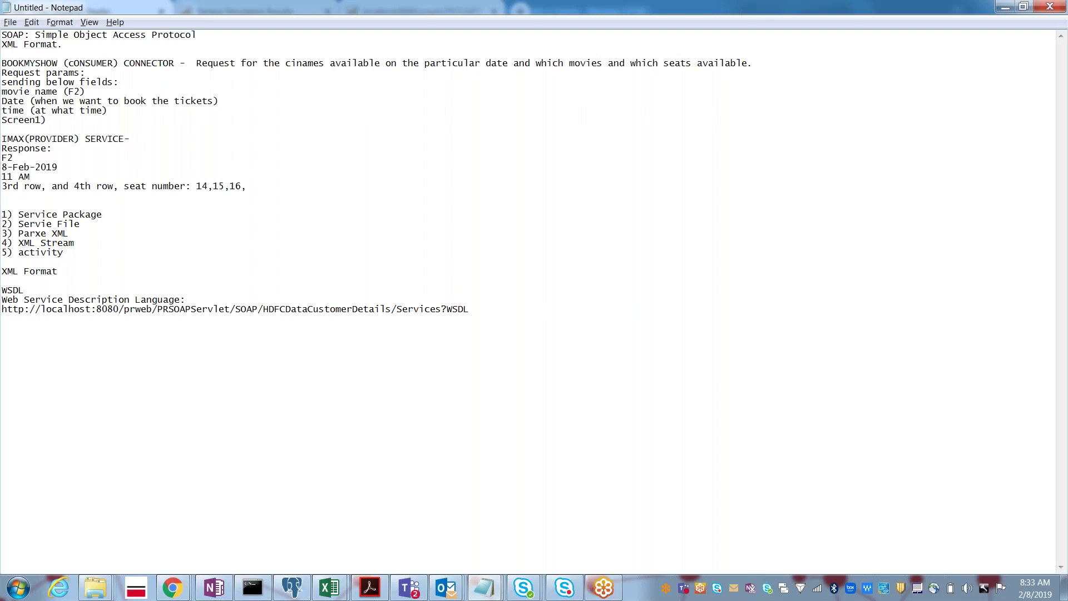
pyautogui.hotkey('shift', 'Down')
pyautogui.hotkey('shift', 'Down')
pyautogui.hotkey('shift', 'Down')
pyautogui.hotkey('shift', 'Down')
pyautogui.hotkey('shift', 'Down')
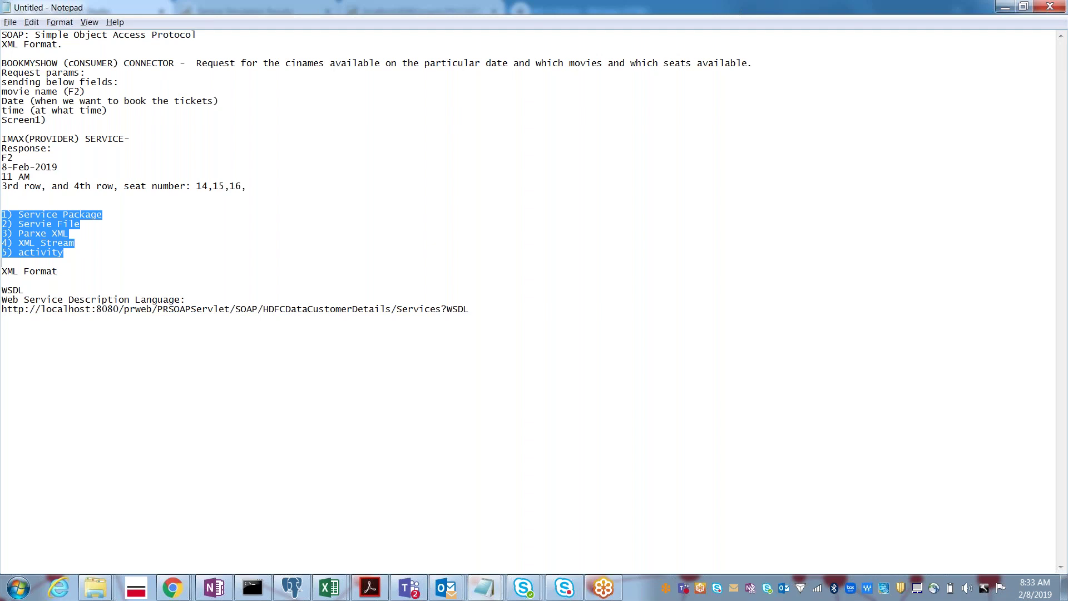
pyautogui.click(2, 272)
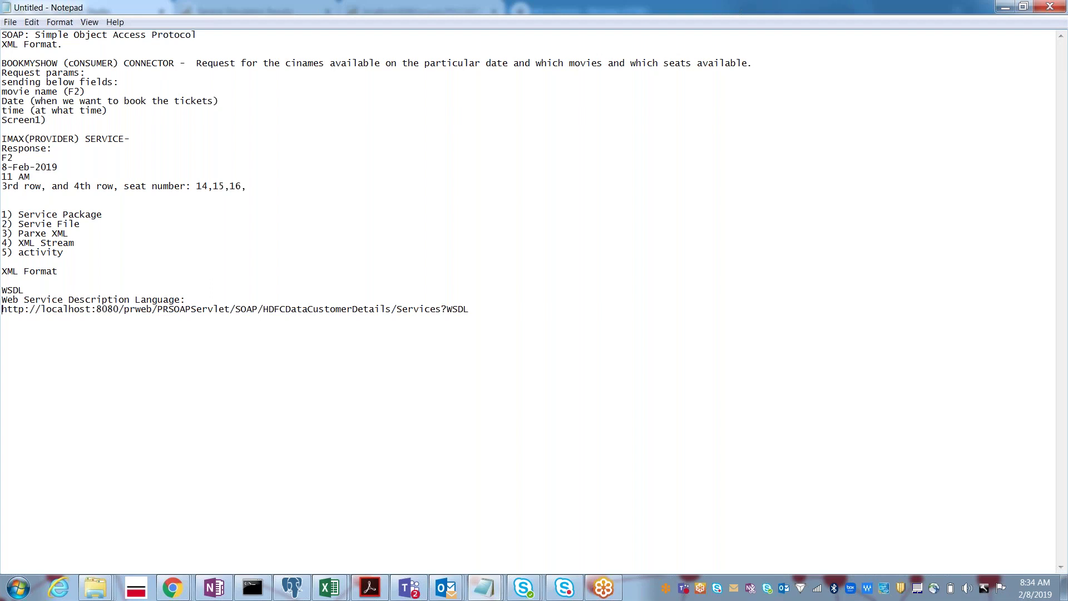
pyautogui.hotkey('shift', 'Home')
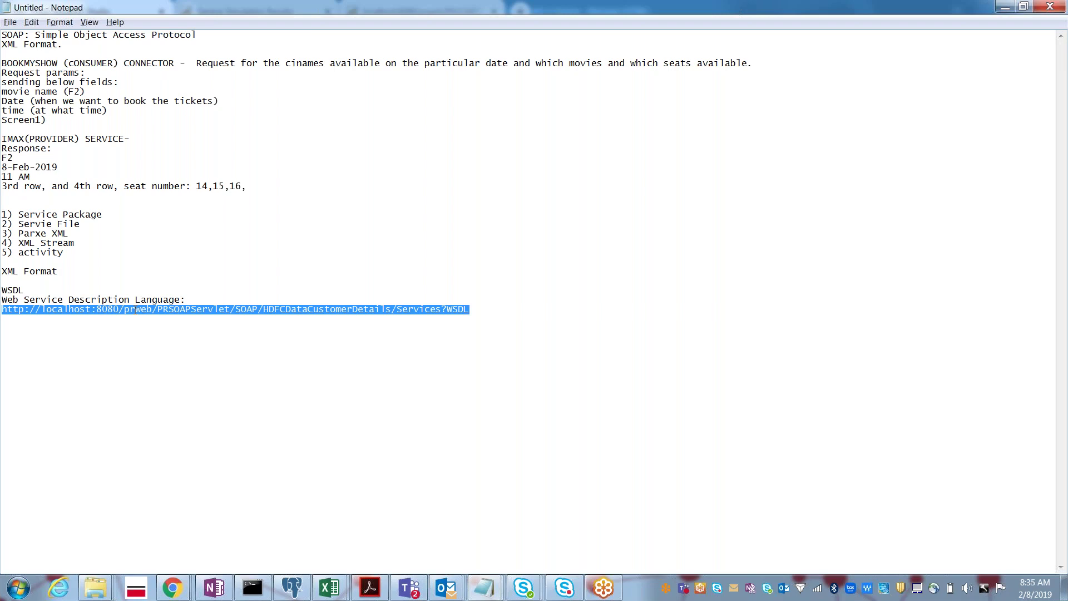
# Review the "Service Package" entry and the WSDL address in the SOAP notes.
pyautogui.hotkey('alt', 'Tab')
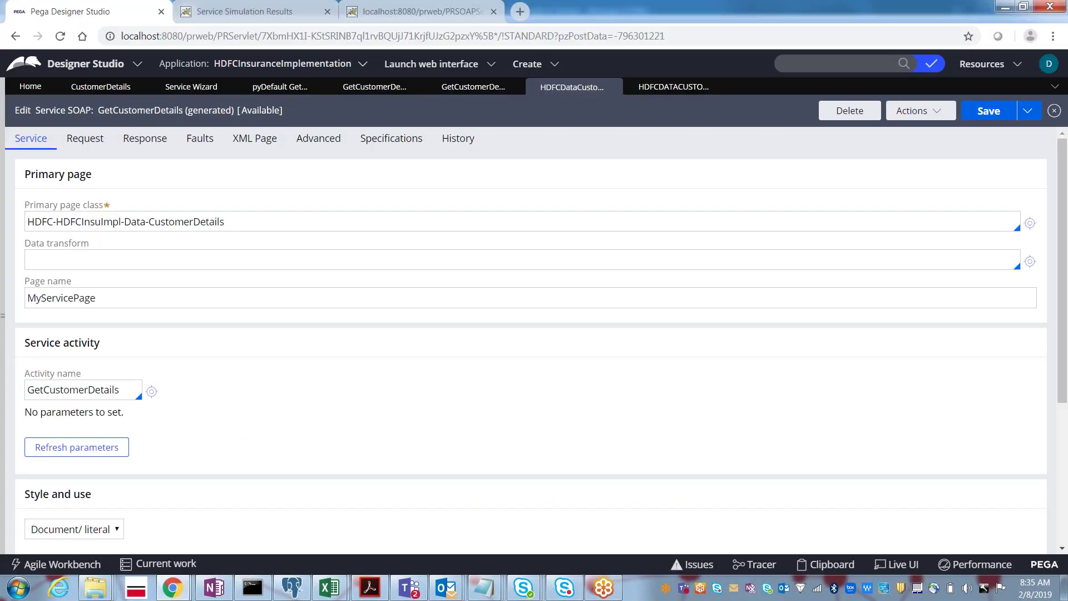
pyautogui.hotkey('alt', 'Tab')
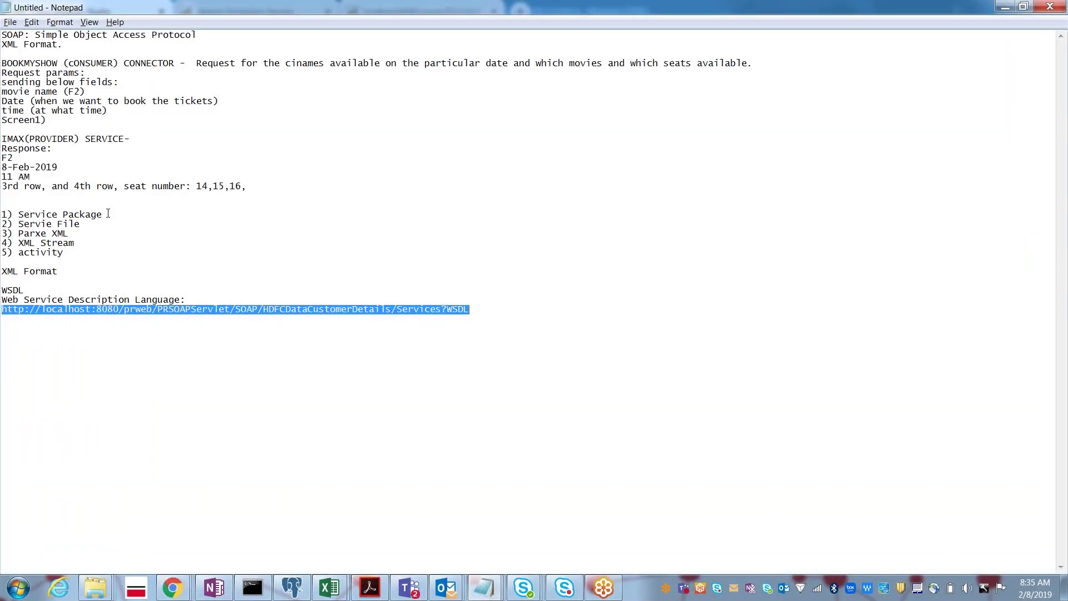
pyautogui.click(108, 214)
pyautogui.hotkey('shift', 'Left')
pyautogui.hotkey('shift', 'Left')
pyautogui.hotkey('shift', 'Left')
pyautogui.hotkey('shift', 'Left')
pyautogui.hotkey('shift', 'Left')
pyautogui.hotkey('shift', 'Left')
pyautogui.hotkey('shift', 'Left')
pyautogui.hotkey('shift', 'Left')
pyautogui.hotkey('shift', 'Left')
pyautogui.hotkey('shift', 'Left')
pyautogui.hotkey('shift', 'Left')
pyautogui.hotkey('shift', 'Left')
pyautogui.hotkey('shift', 'Left')
pyautogui.hotkey('shift', 'Left')
pyautogui.hotkey('shift', 'Left')
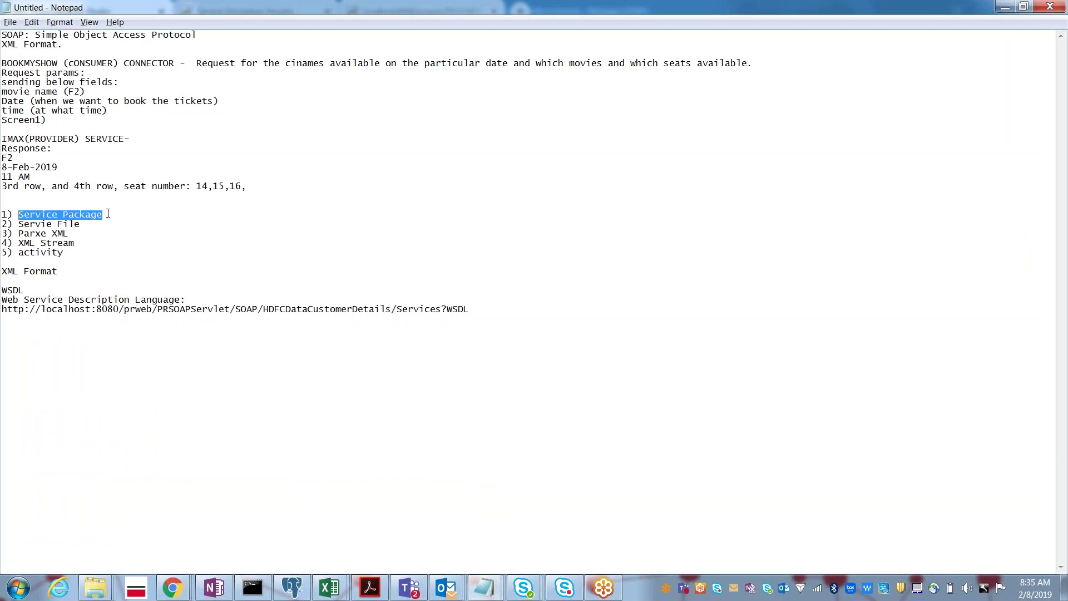
pyautogui.doubleClick(195, 309)
pyautogui.click(195, 309)
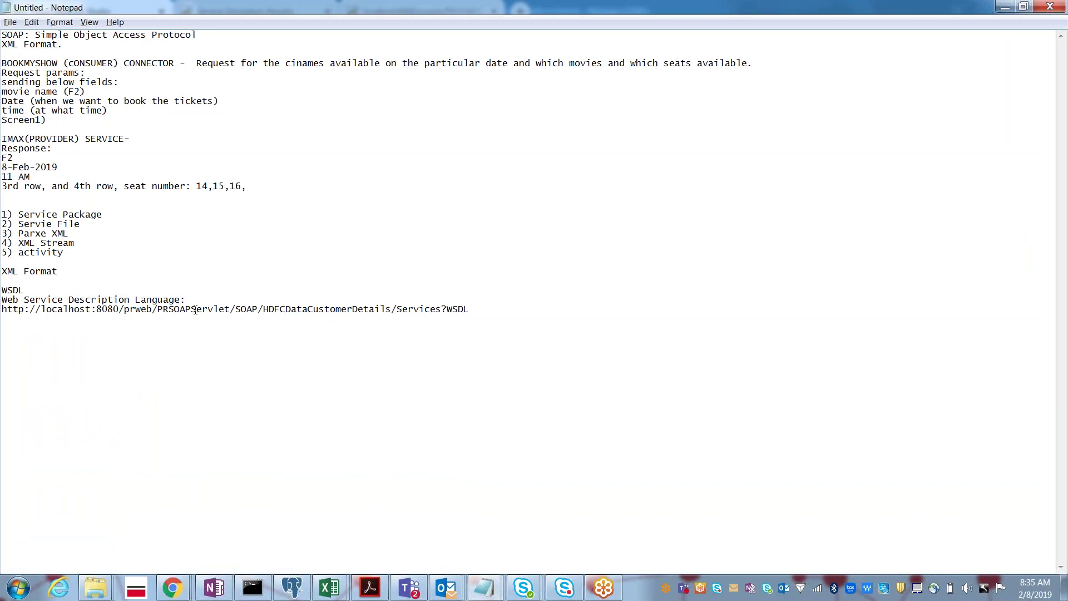
# Switch to Pega Designer Studio and examine the CustomerDetails records, Service Wizard summary, and generated Parse XML and XML Stream mappings.
pyautogui.hotkey('alt', 'Tab')
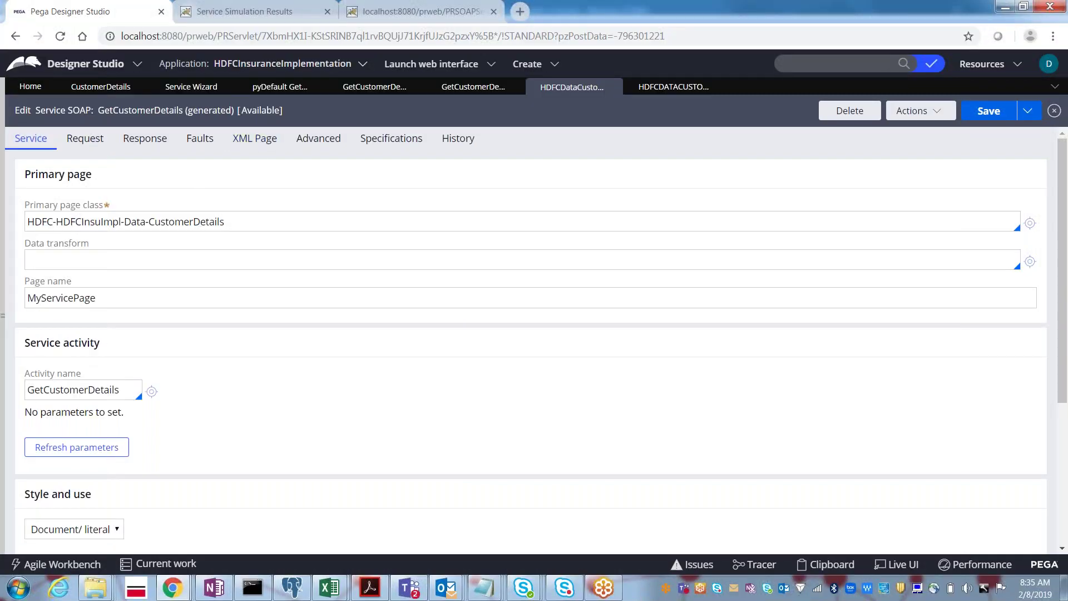
pyautogui.click(121, 89)
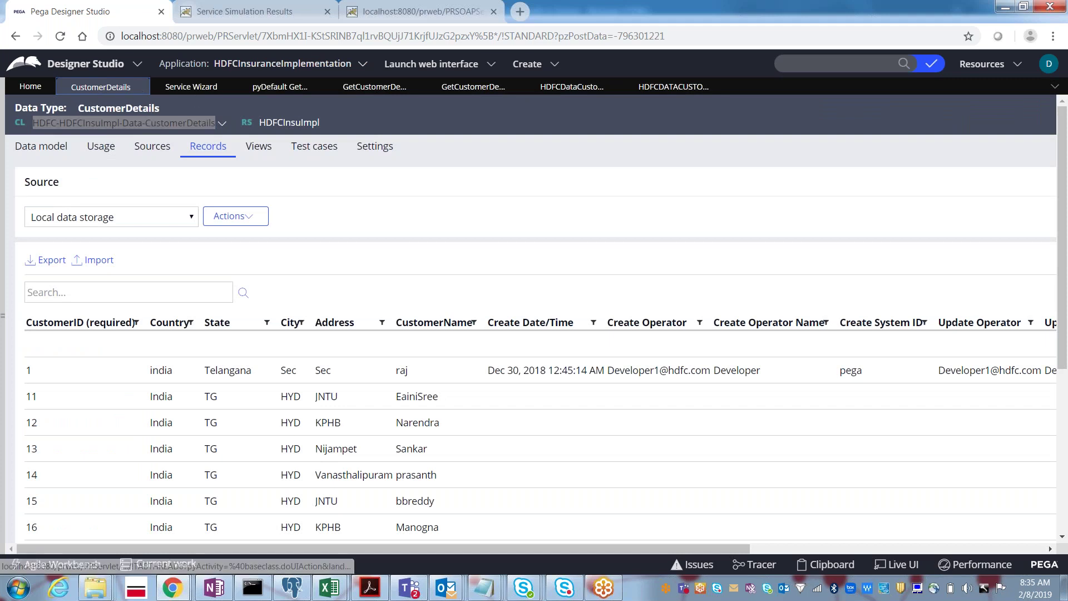
pyautogui.click(194, 88)
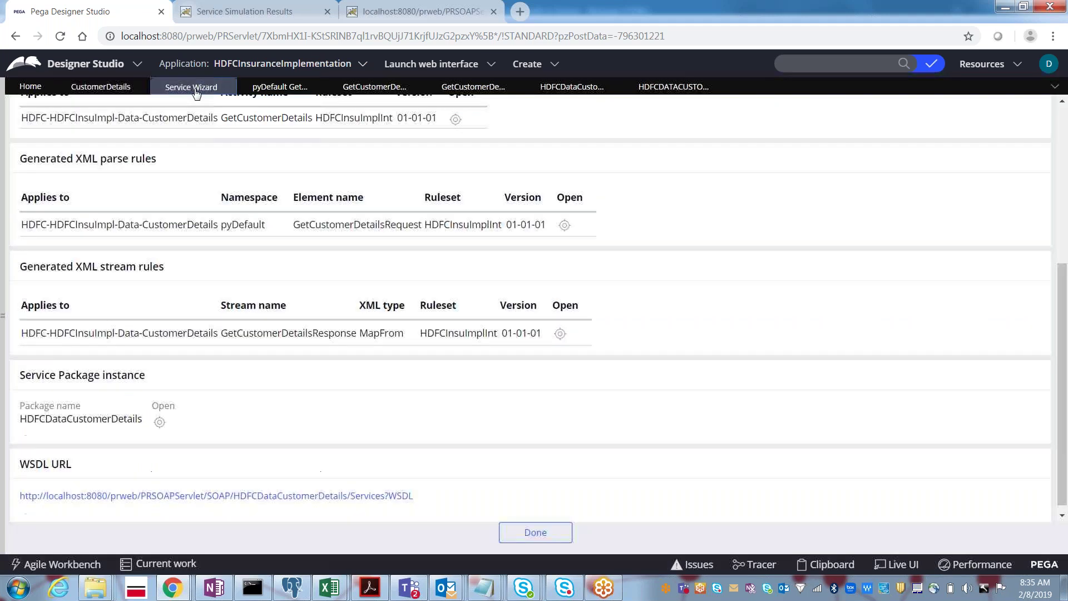
pyautogui.click(287, 91)
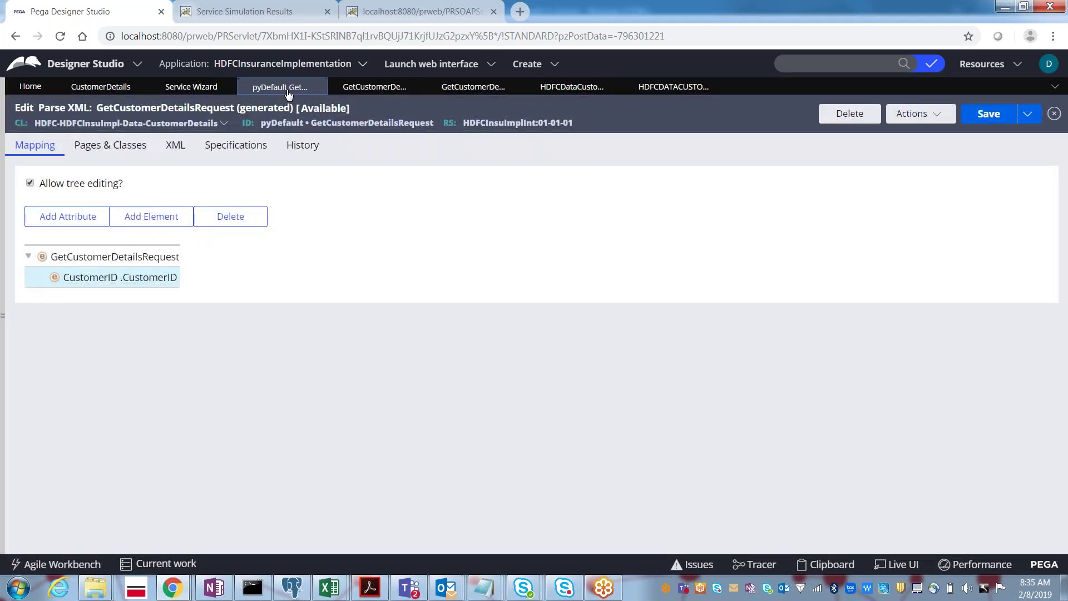
pyautogui.click(374, 89)
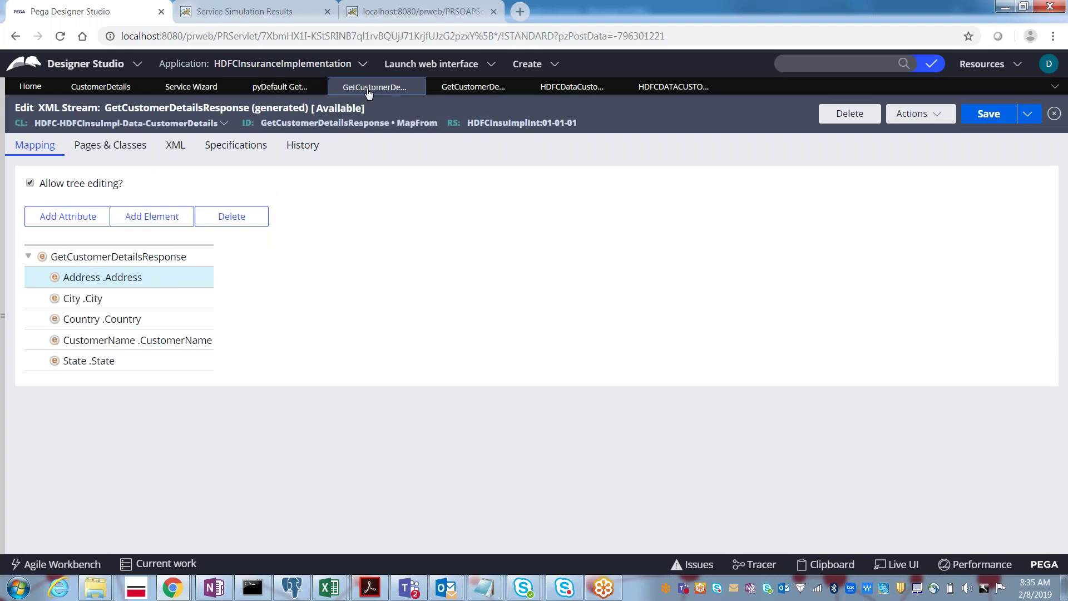
# Examine the Obj-Open and Property-Set steps of the GetCustomerDetails activity, including their property mappings.
pyautogui.click(456, 89)
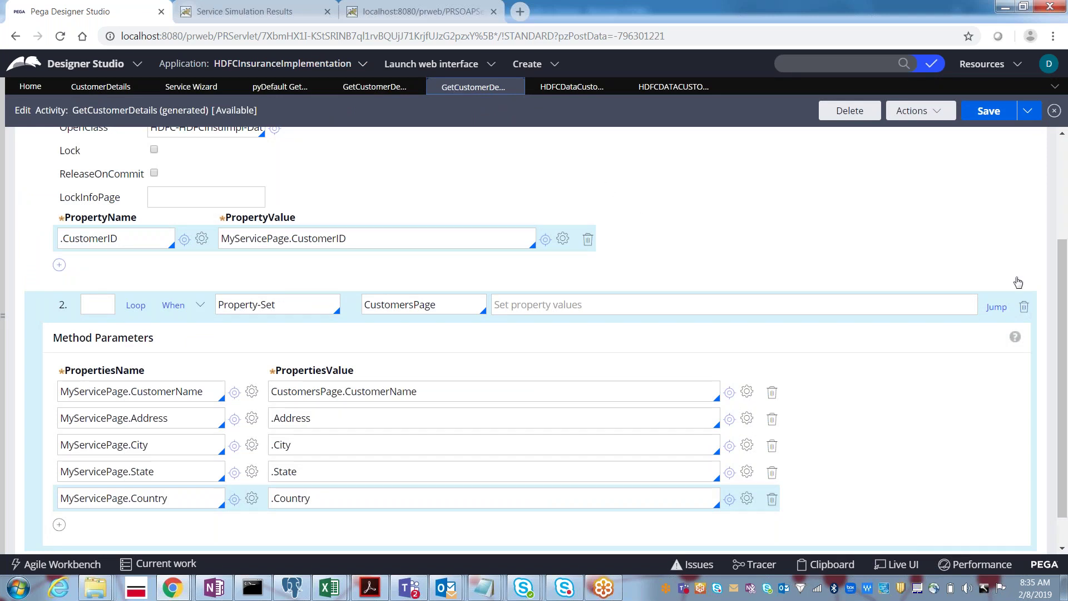
pyautogui.moveTo(1063, 302); pyautogui.dragTo(1063, 233)
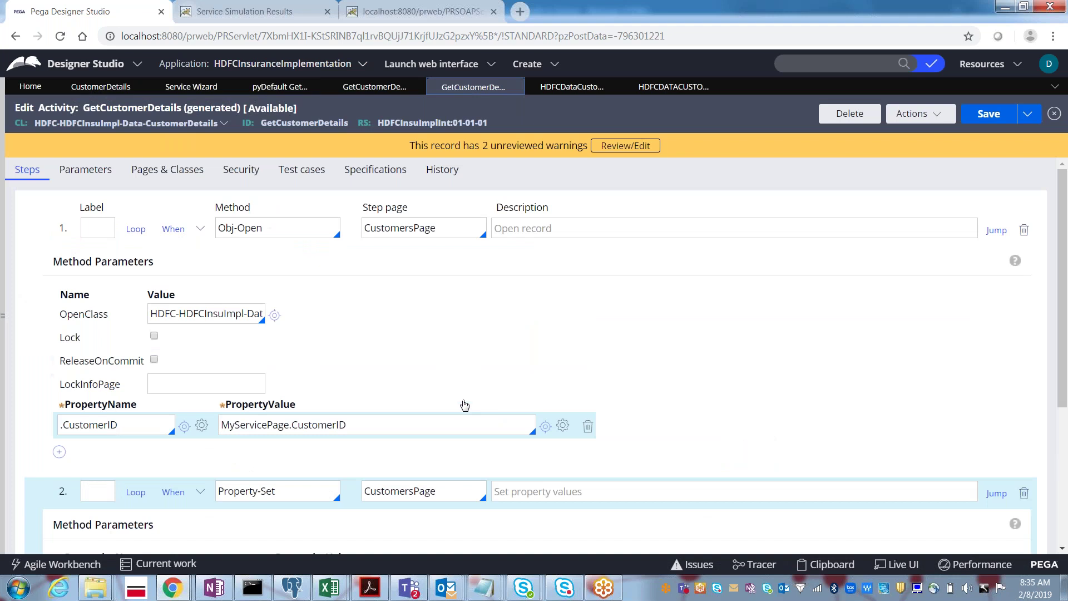
pyautogui.doubleClick(338, 426)
pyautogui.moveTo(1065, 319); pyautogui.dragTo(1065, 415)
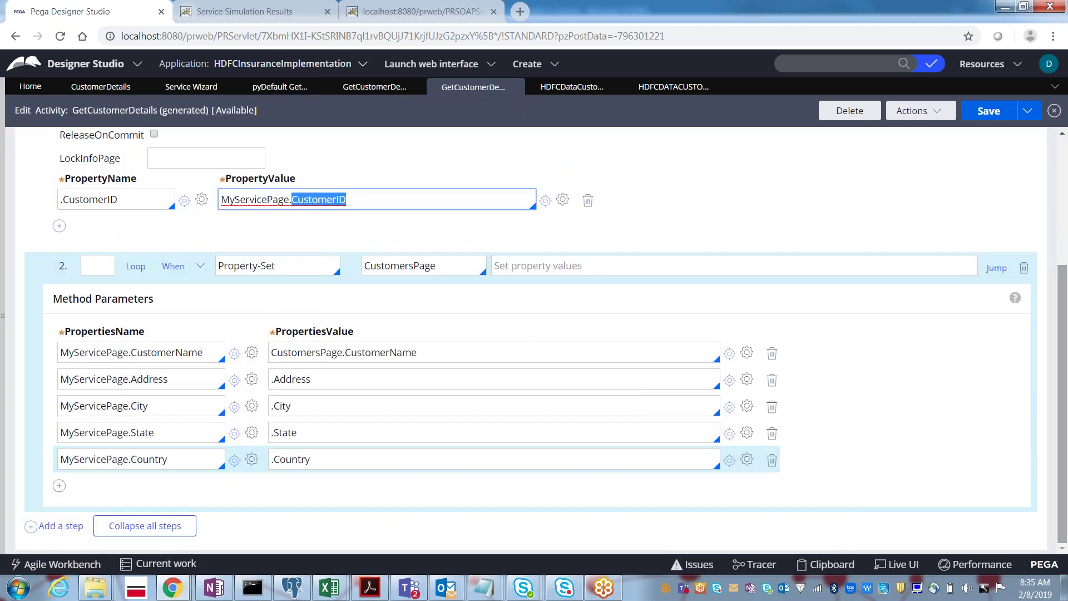
pyautogui.click(345, 377)
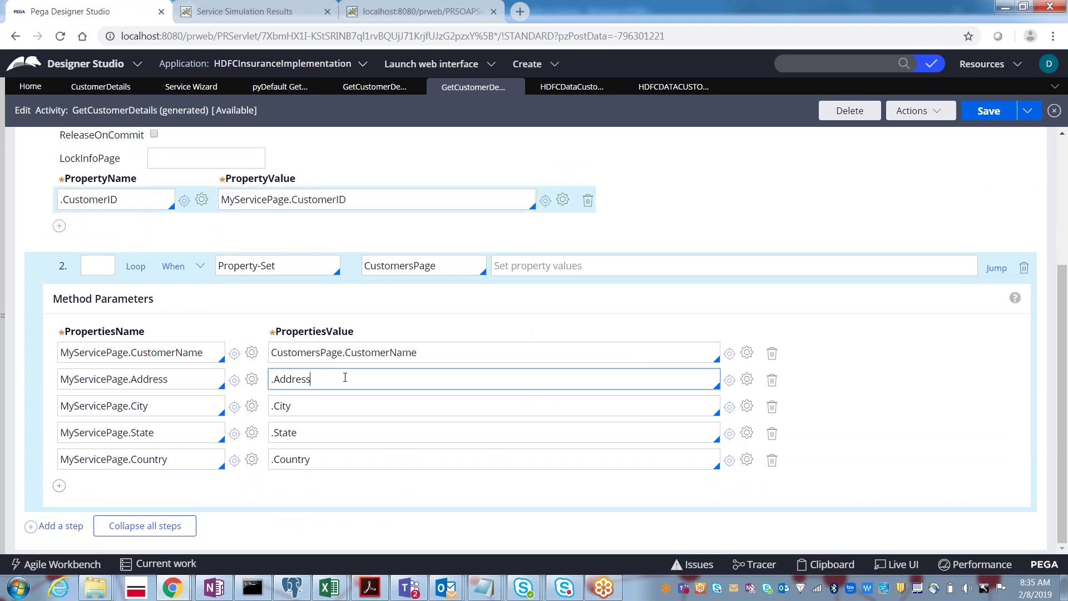
# Examine the page name and activity in the GetCustomerDetails Service SOAP rule and the HDFCDataCustomerDetails package's methods and deployment.
pyautogui.click(570, 89)
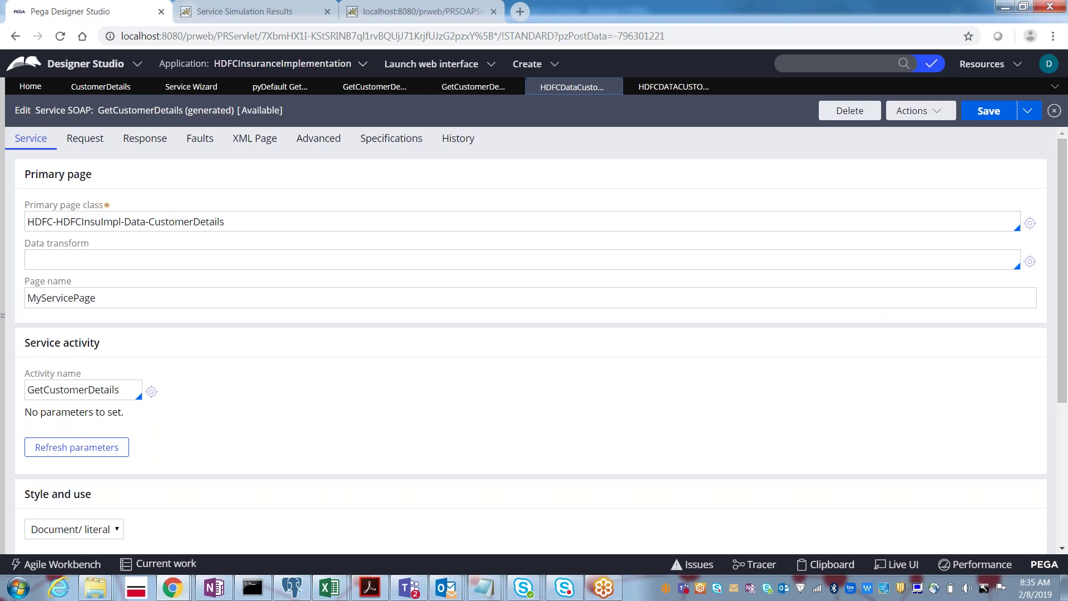
pyautogui.doubleClick(86, 300)
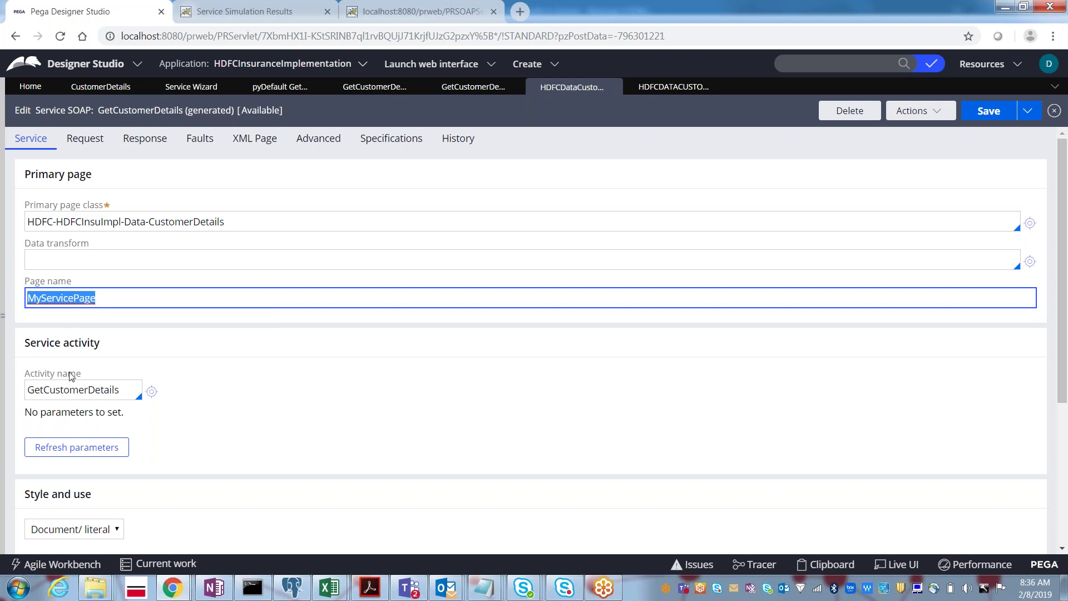
pyautogui.click(80, 389)
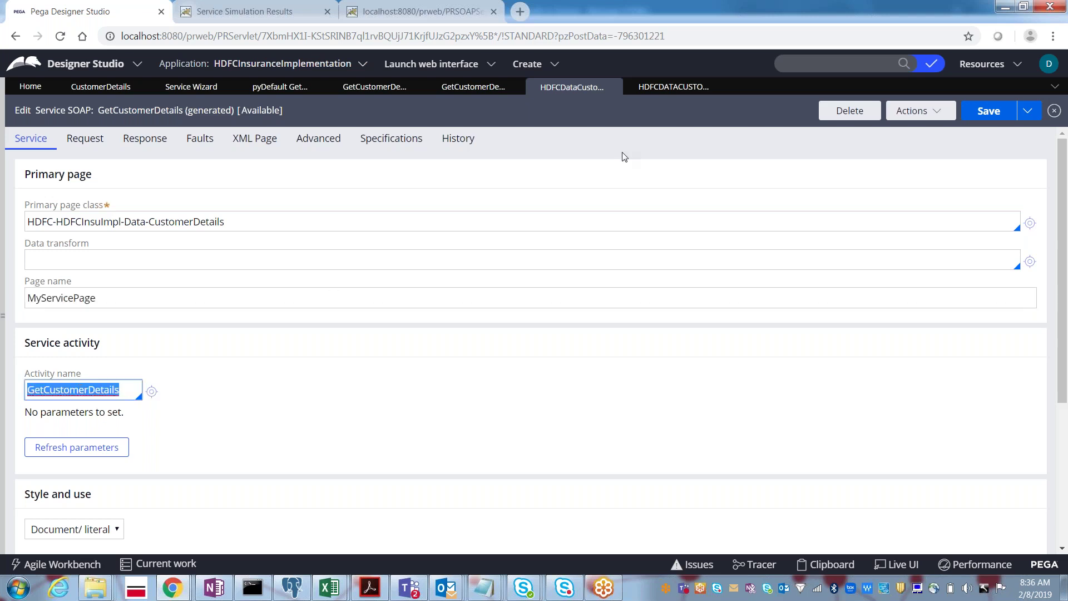
pyautogui.click(655, 90)
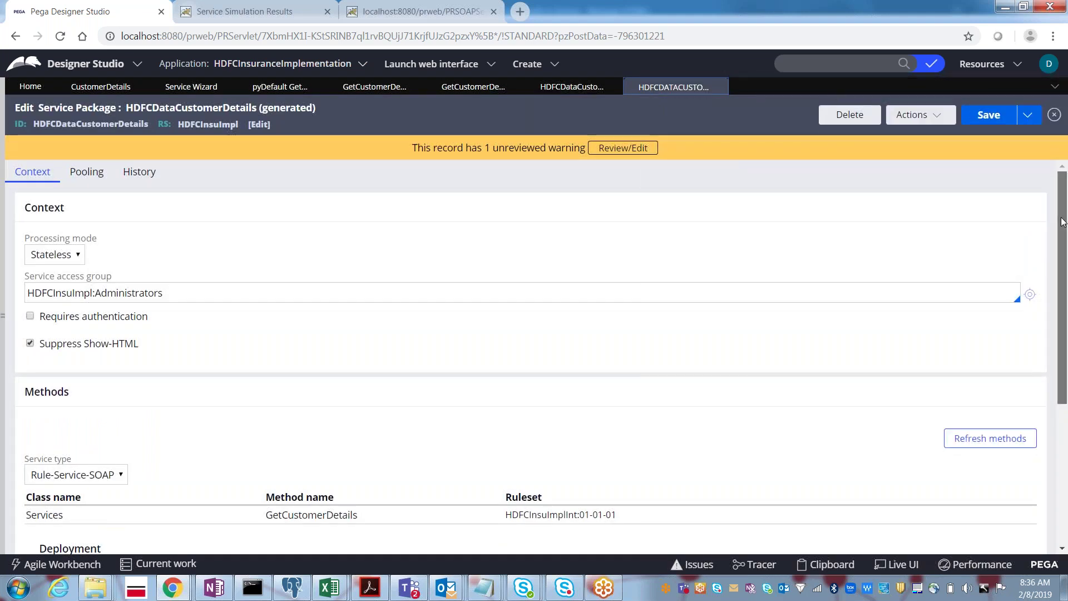
pyautogui.moveTo(1062, 223); pyautogui.dragTo(1065, 333)
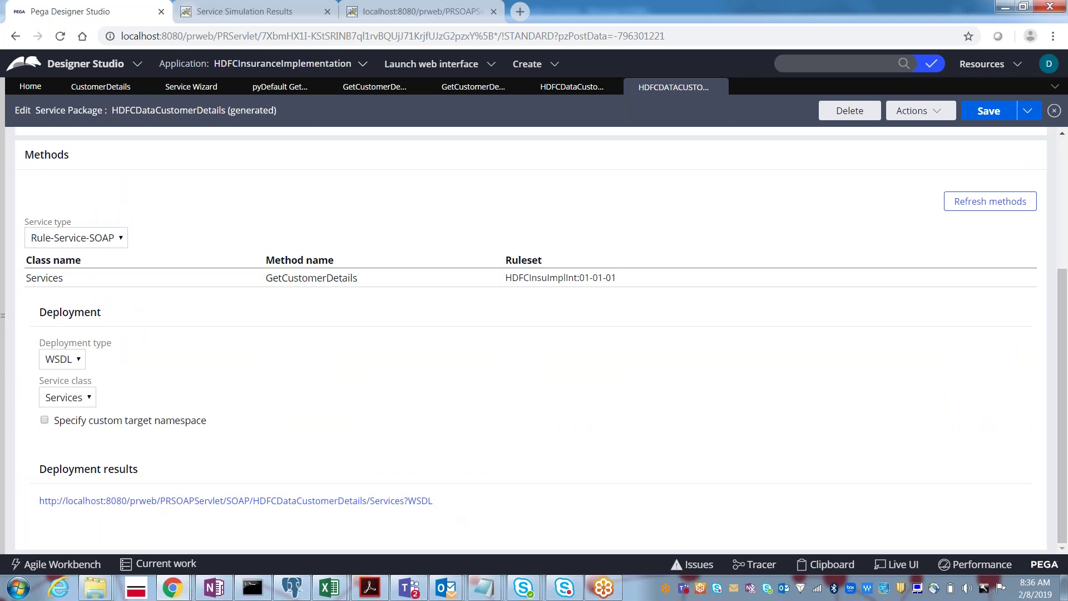
# Open the HDFCDataCustomerDetails service package from the Integration-Resources records and copy its deployment WSDL URL.
pyautogui.click(3, 315)
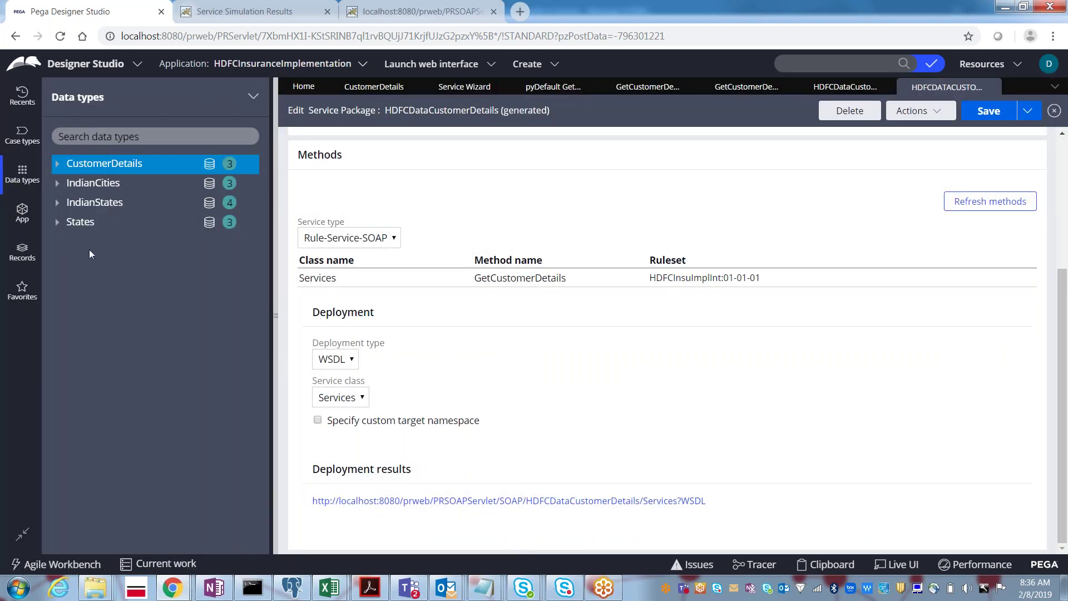
pyautogui.click(21, 257)
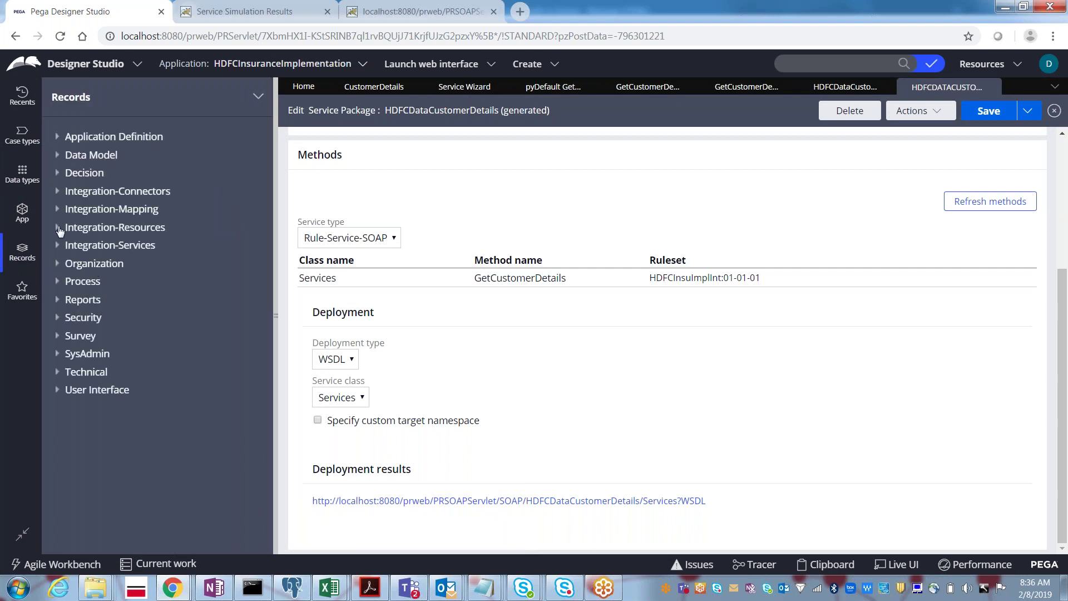
pyautogui.click(60, 231)
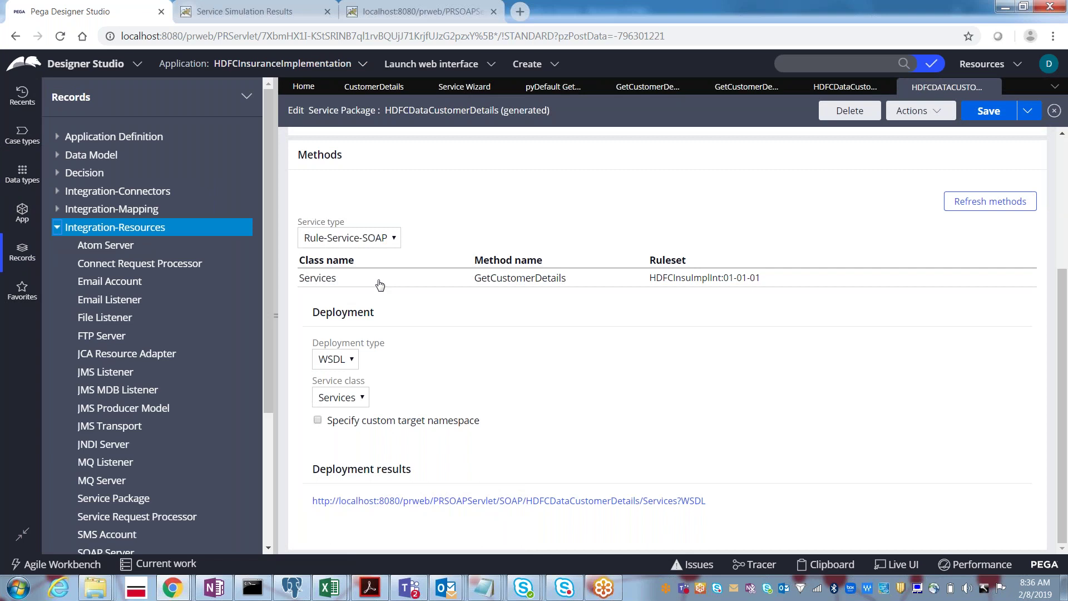
pyautogui.click(108, 499)
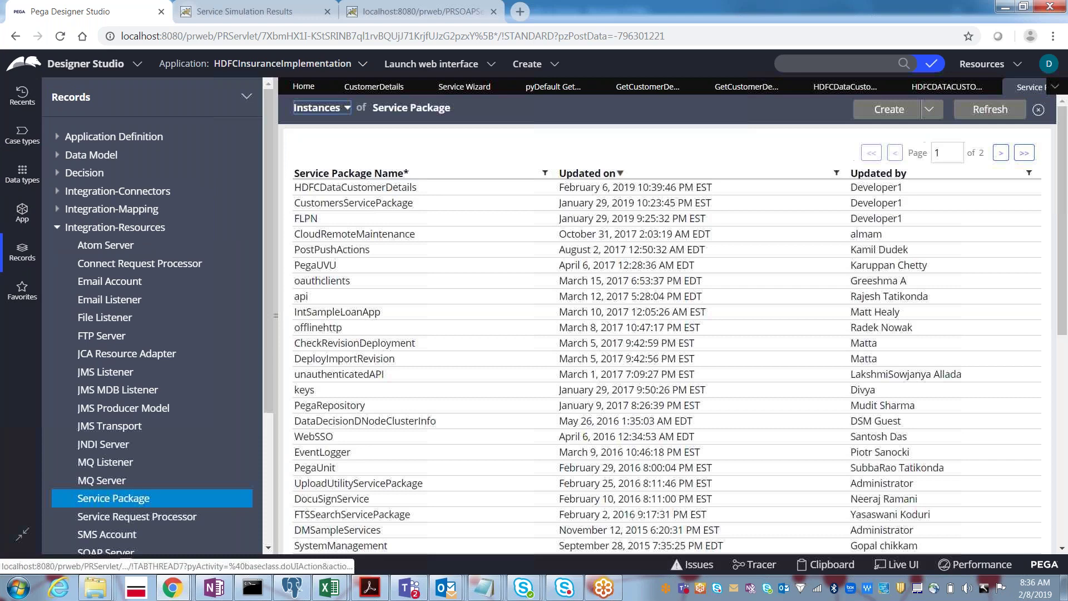
pyautogui.click(322, 189)
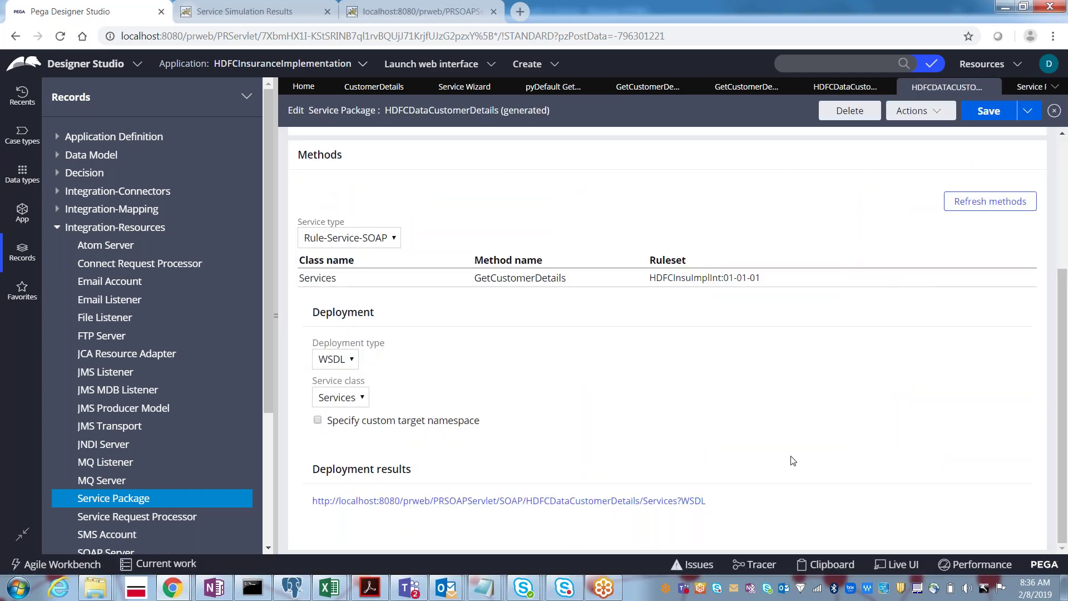
pyautogui.moveTo(712, 502); pyautogui.dragTo(301, 509)
pyautogui.hotkey('ctrl', 'c')
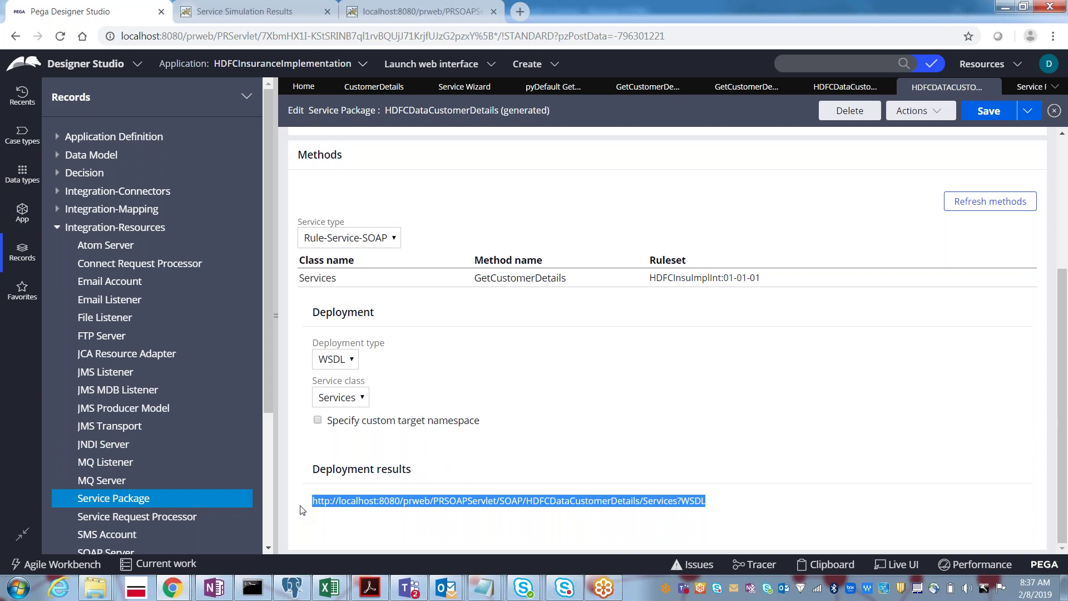
# Start a new SOAP integration for a connector, with the WSDL source set to upload from URL.
pyautogui.click(71, 64)
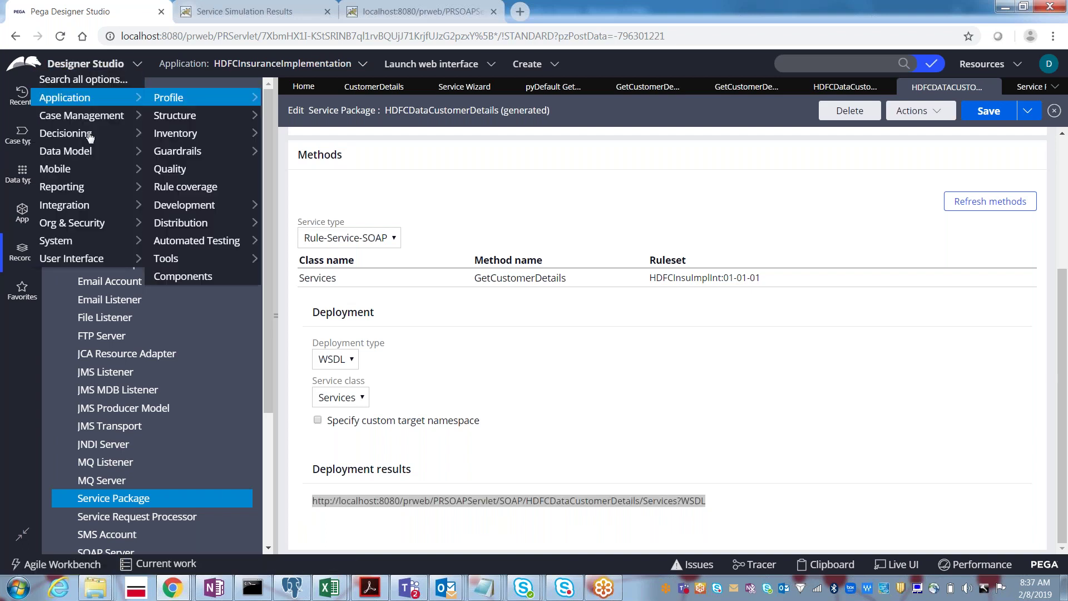
pyautogui.moveTo(131, 209)
pyautogui.moveTo(169, 224)
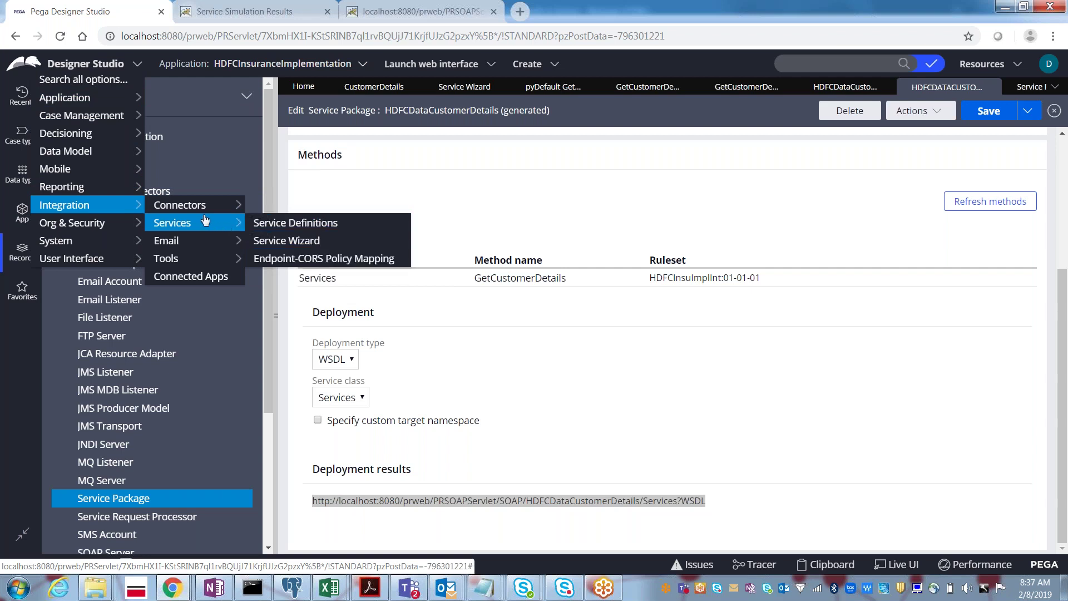
pyautogui.moveTo(200, 210)
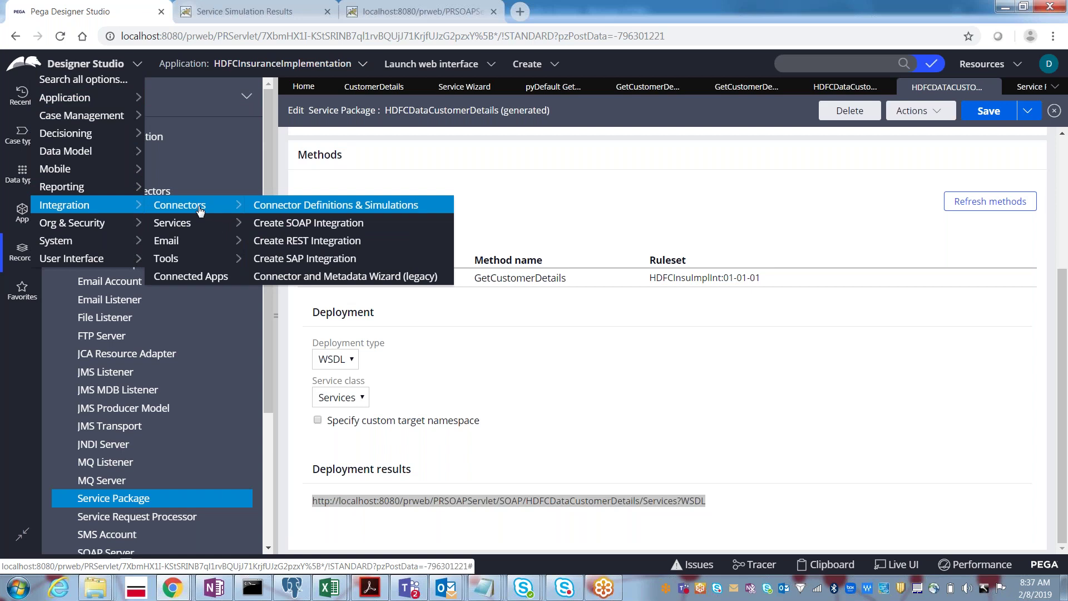
pyautogui.click(290, 223)
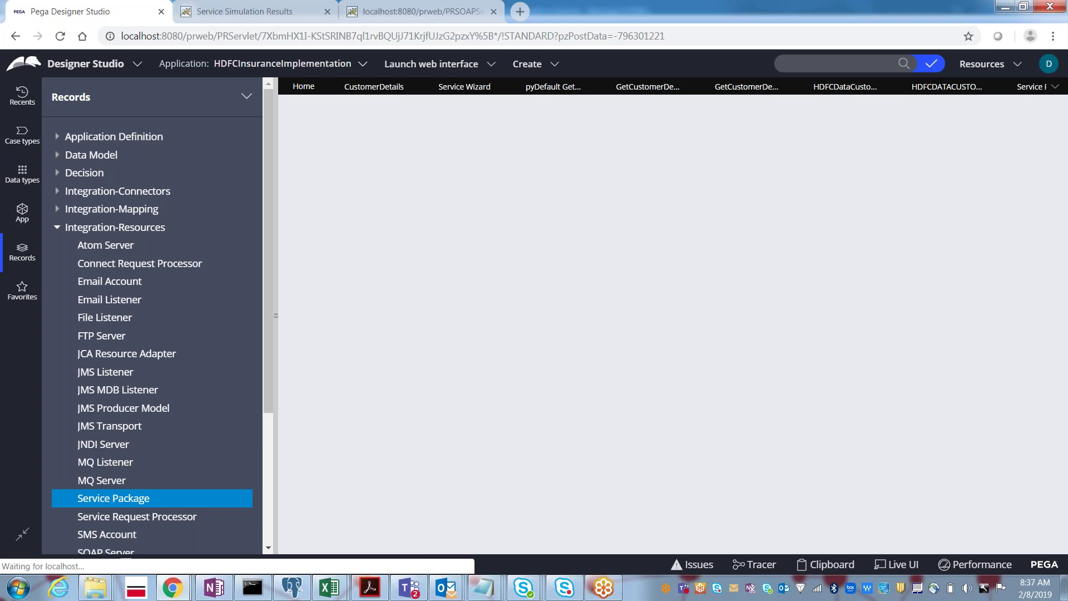
pyautogui.click(337, 257)
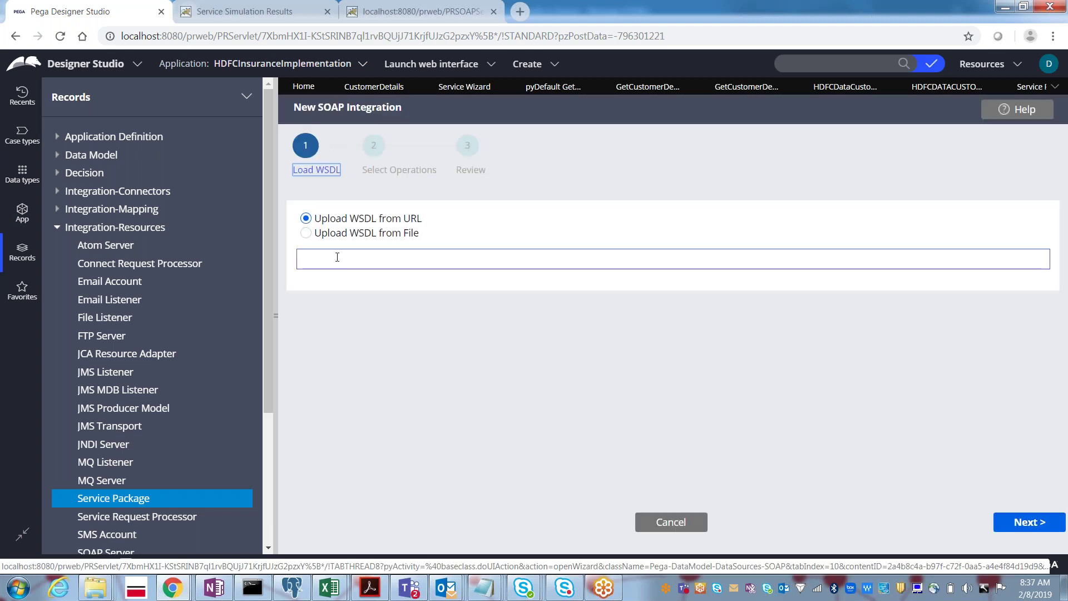
pyautogui.click(334, 227)
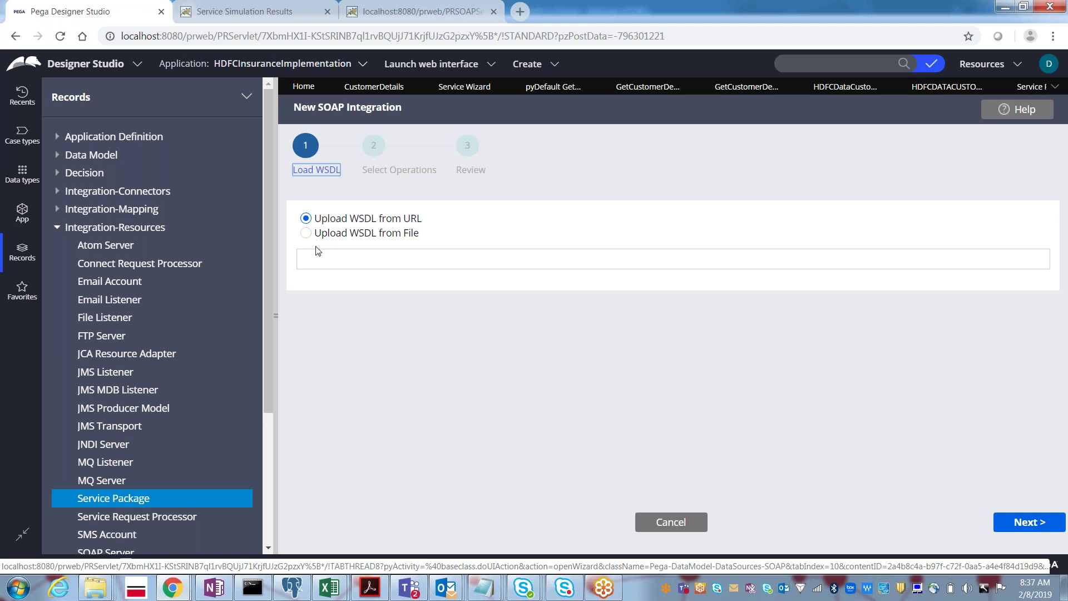
pyautogui.click(314, 264)
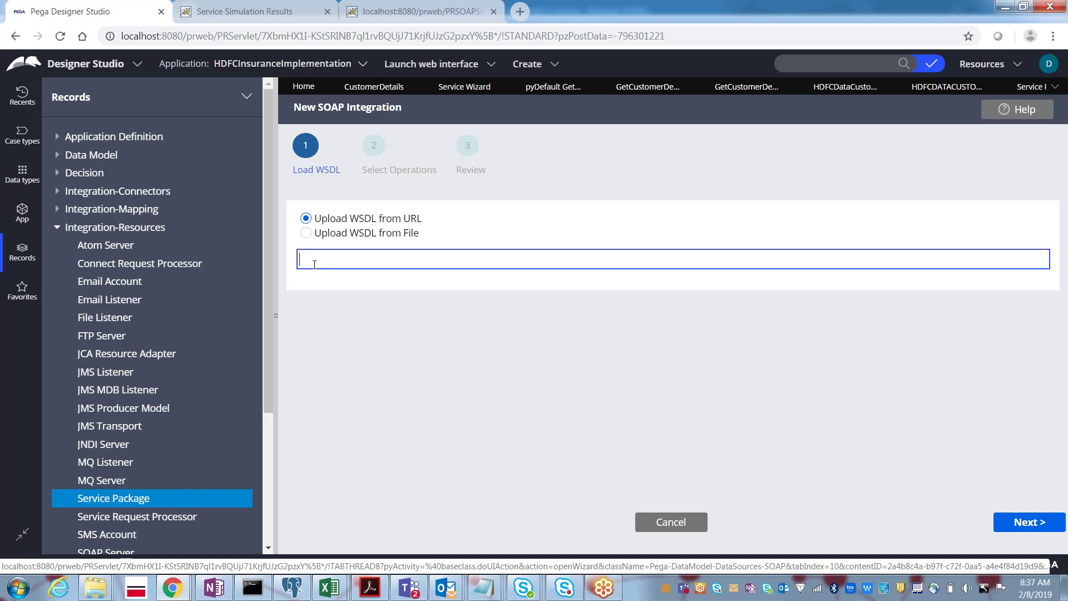
pyautogui.hotkey('ctrl', 'v')
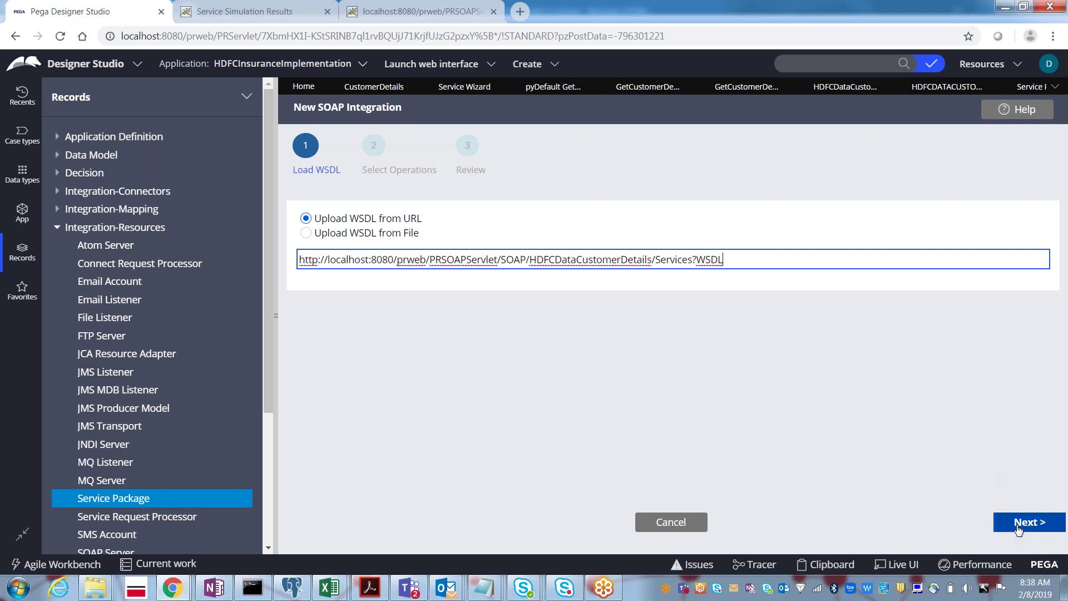
pyautogui.click(1019, 526)
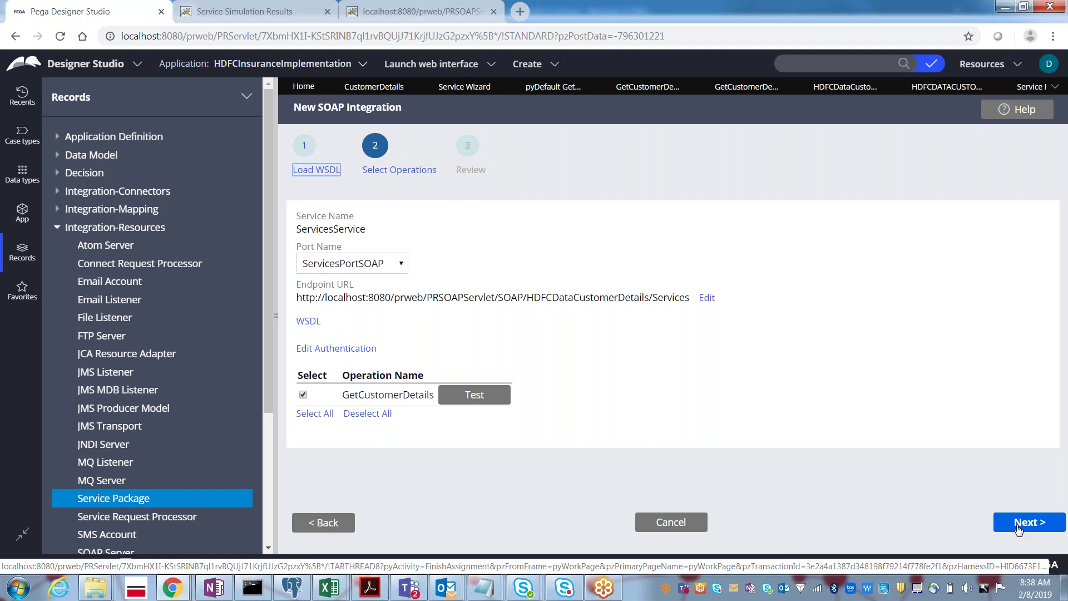
# Check the service name and the available port names for the loaded WSDL.
pyautogui.doubleClick(313, 230)
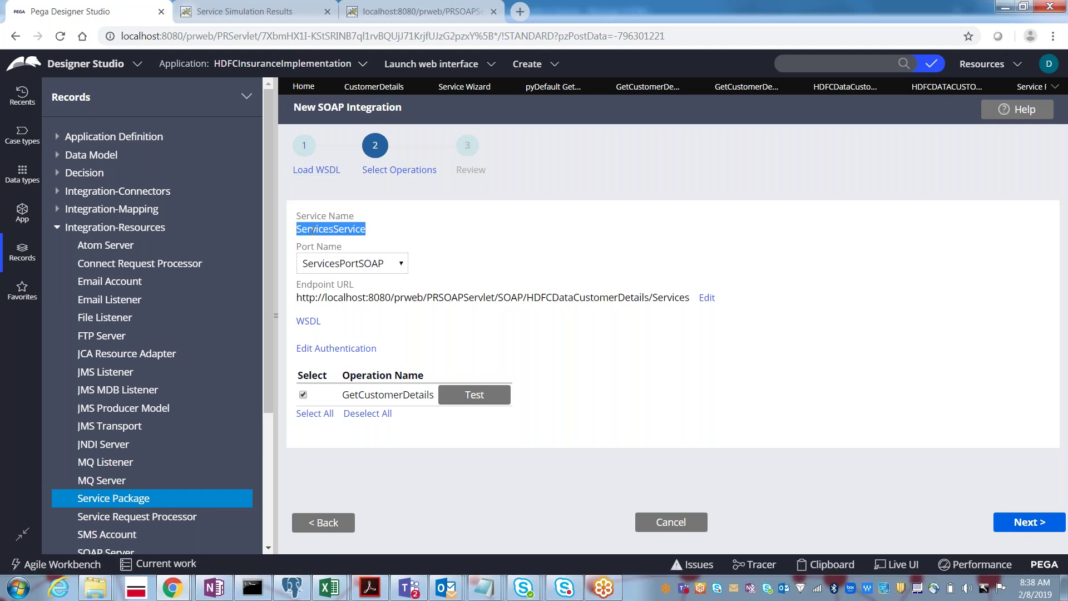
pyautogui.press('Tab')
pyautogui.click(374, 266)
pyautogui.click(373, 268)
pyautogui.click(373, 268)
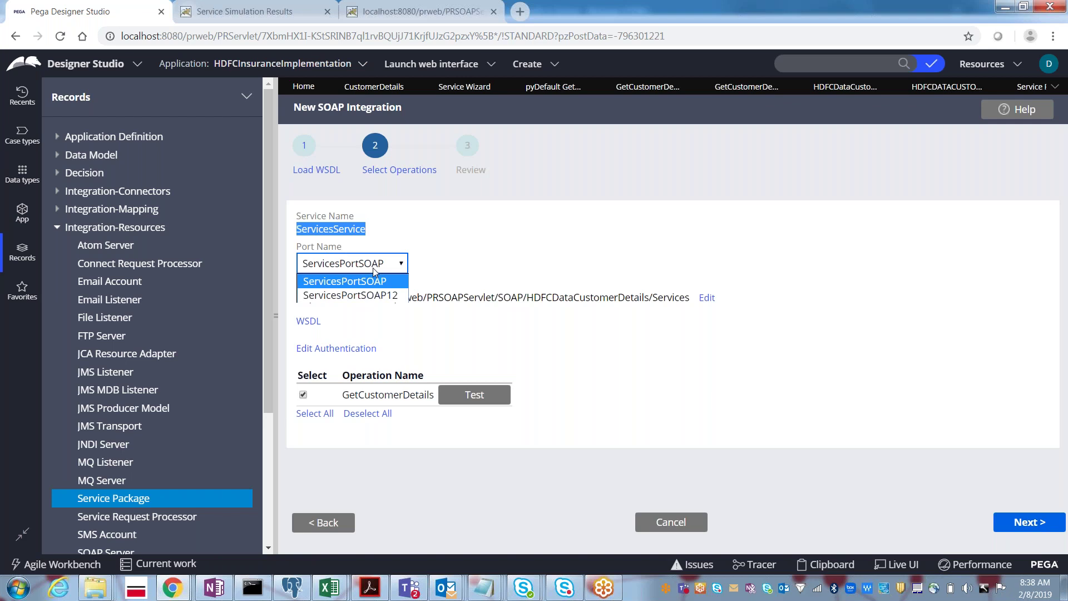
pyautogui.click(373, 268)
pyautogui.click(382, 248)
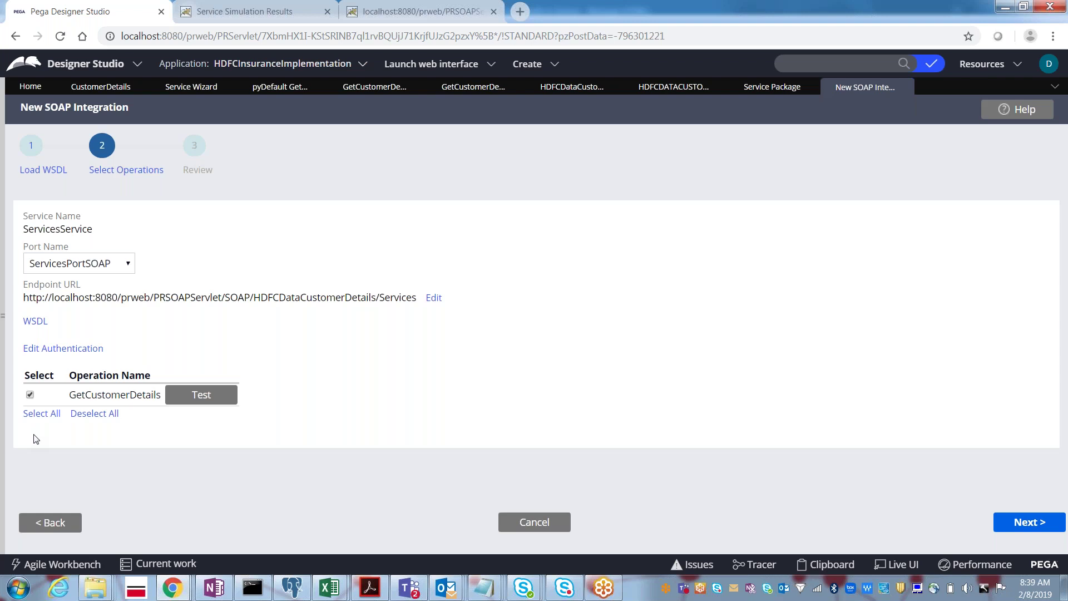
# Test the GetCustomerDetails operation with a sample customer ID in the request's CustomerID node.
pyautogui.click(200, 396)
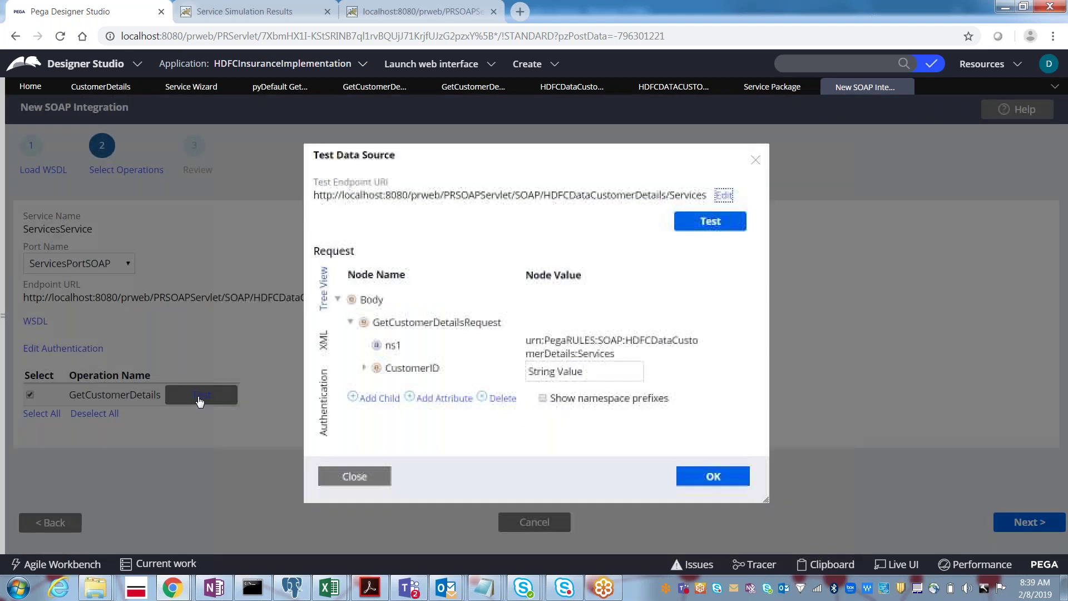
pyautogui.click(601, 376)
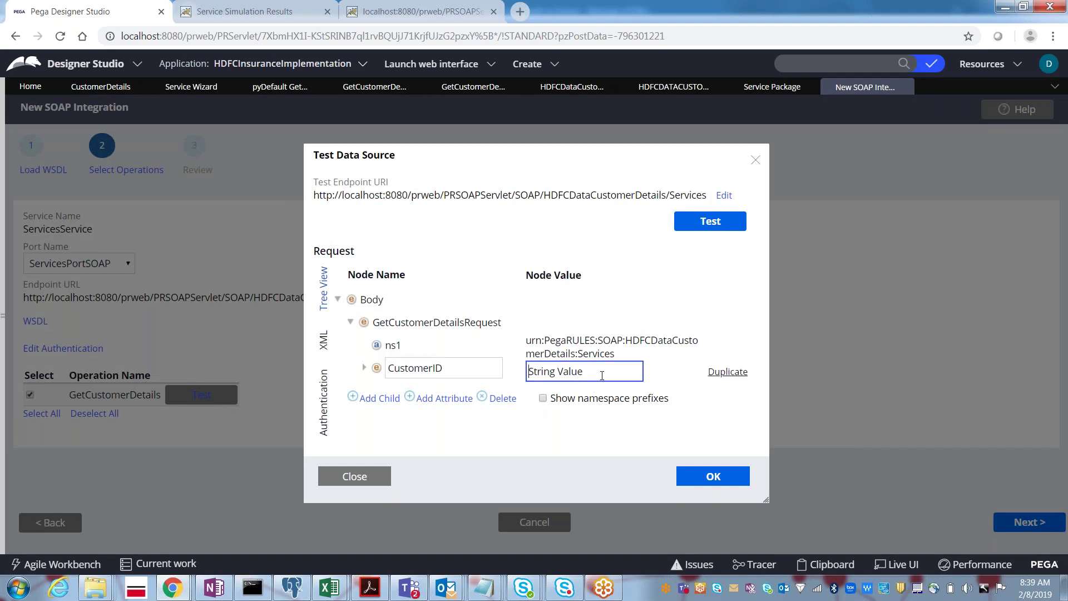
pyautogui.press('BackSpace')
pyautogui.press('BackSpace')
pyautogui.press('BackSpace')
pyautogui.press('BackSpace')
pyautogui.press('BackSpace')
pyautogui.press('BackSpace')
pyautogui.press('BackSpace')
pyautogui.press('BackSpace')
pyautogui.press('BackSpace')
pyautogui.press('BackSpace')
pyautogui.press('BackSpace')
pyautogui.write('18')
pyautogui.click(708, 228)
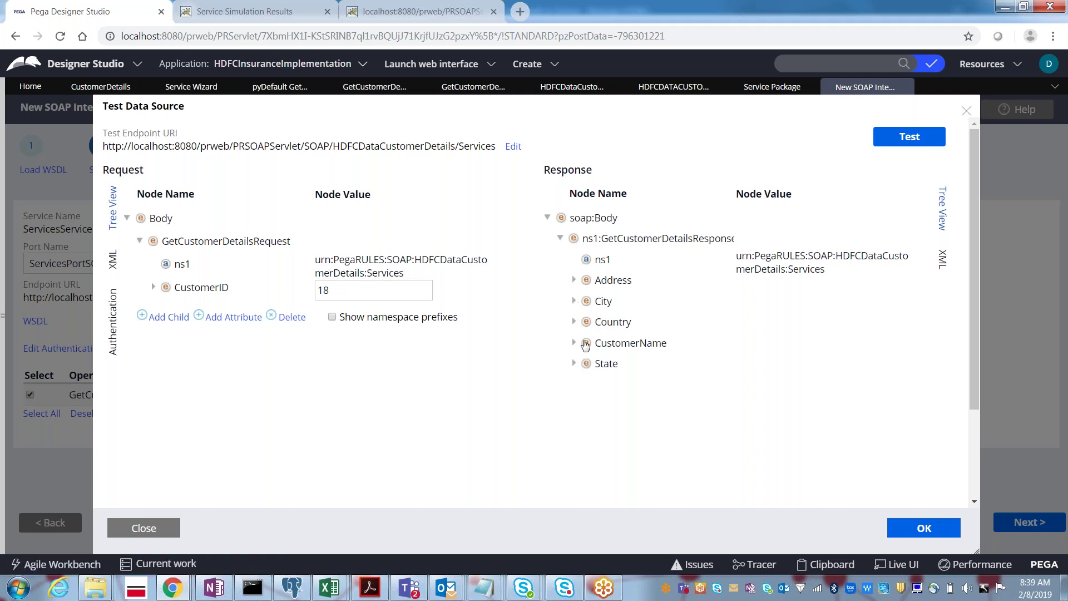
# Inspect the Address and City nodes in the test response, and accept the test to continue to the Review stage.
pyautogui.click(573, 280)
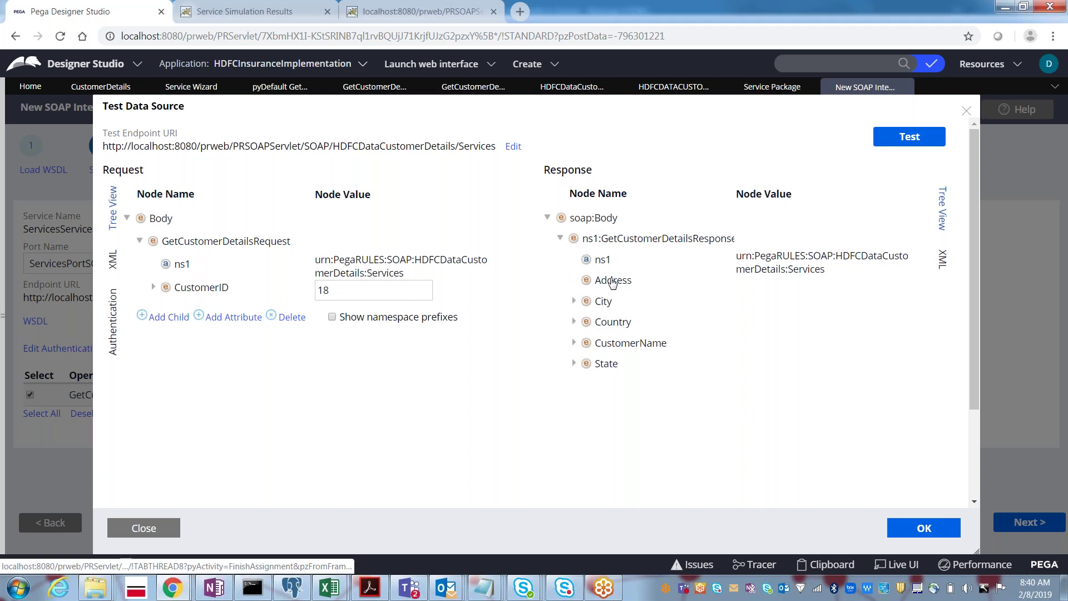
pyautogui.click(600, 306)
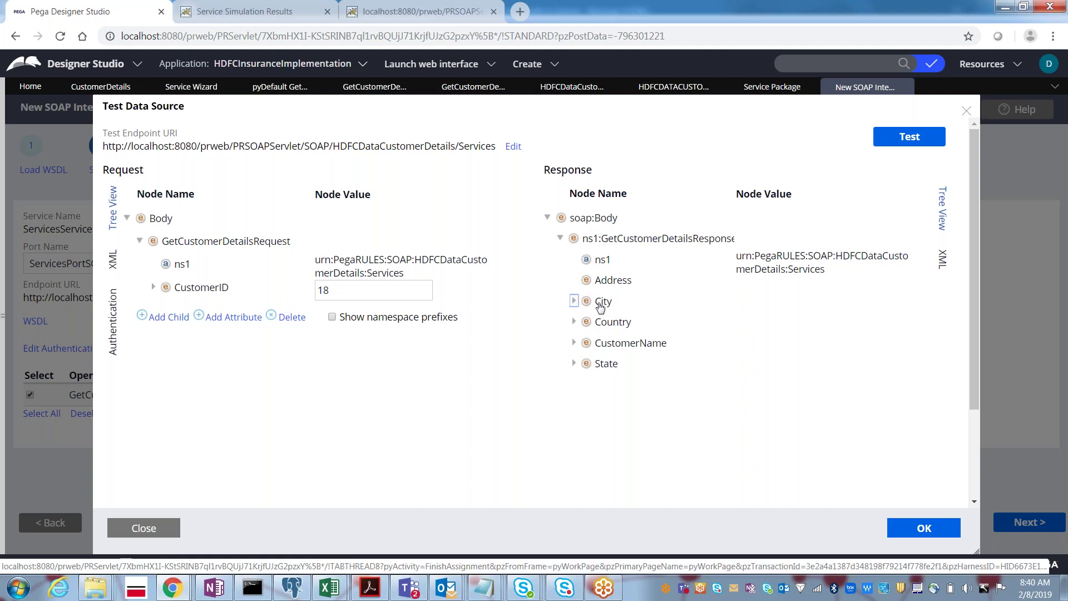
pyautogui.click(924, 529)
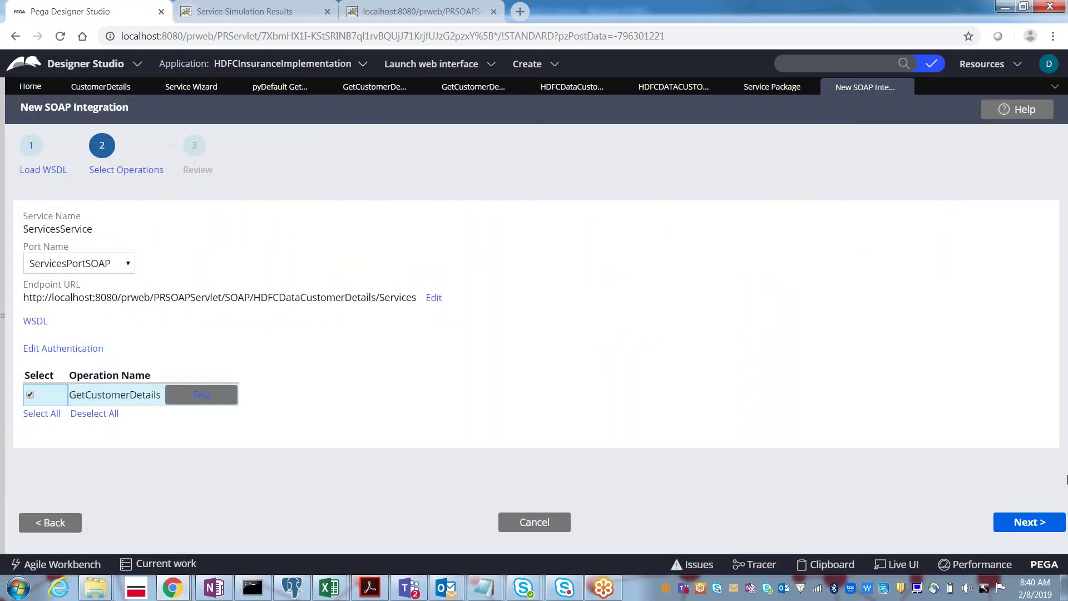
pyautogui.click(1013, 525)
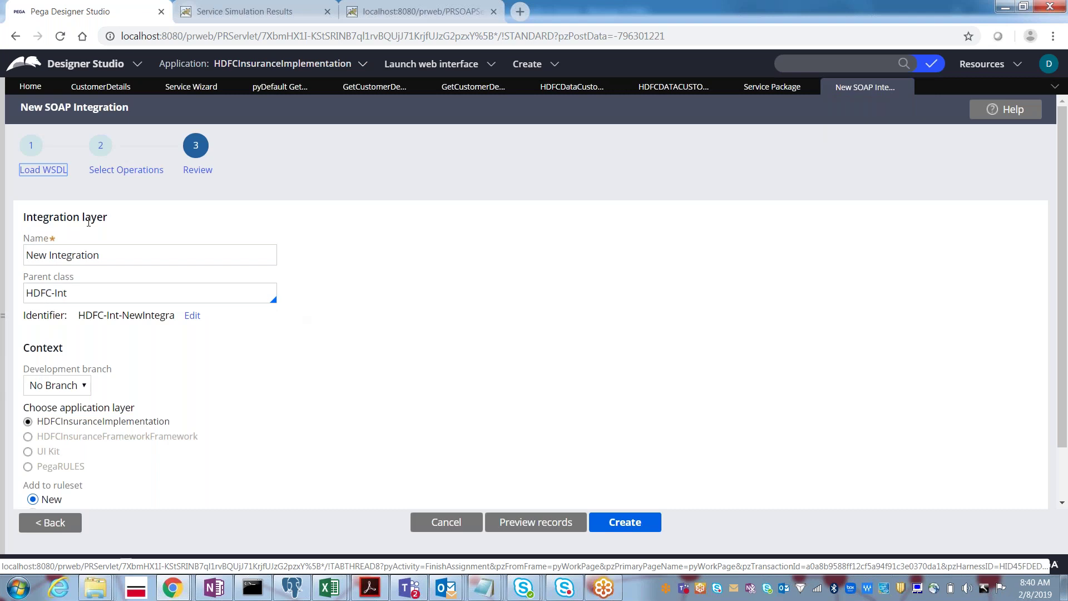
# Name the integration layer CustDetailsInt.
pyautogui.click(111, 260)
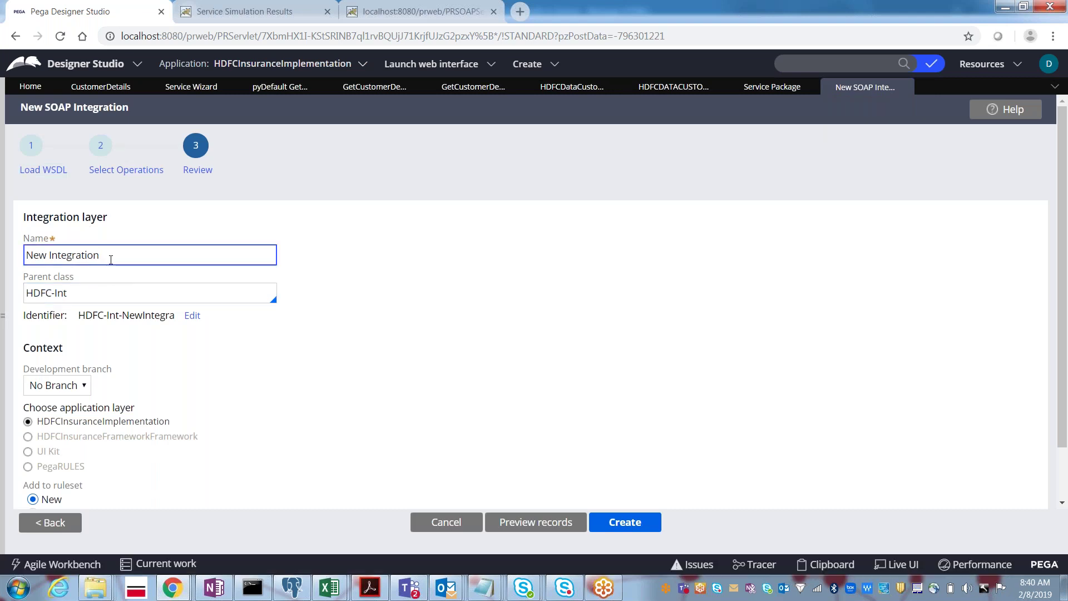
pyautogui.press('BackSpace')
pyautogui.press('BackSpace')
pyautogui.press('BackSpace')
pyautogui.press('BackSpace')
pyautogui.press('BackSpace')
pyautogui.press('BackSpace')
pyautogui.press('BackSpace')
pyautogui.press('BackSpace')
pyautogui.press('BackSpace')
pyautogui.press('BackSpace')
pyautogui.press('BackSpace')
pyautogui.press('BackSpace')
pyautogui.press('BackSpace')
pyautogui.press('BackSpace')
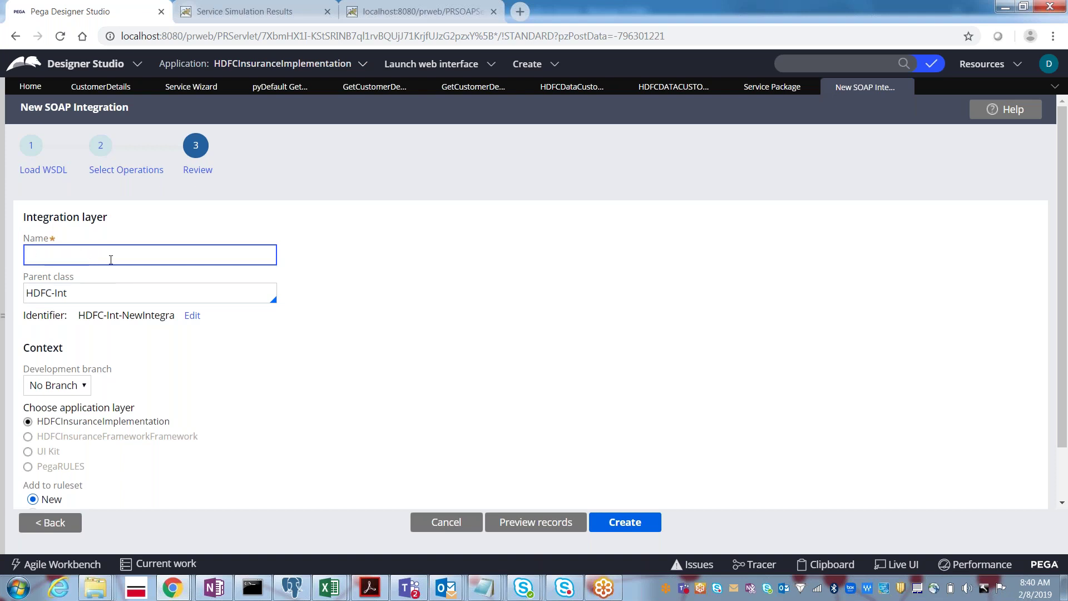
pyautogui.write('CustomerDet')
pyautogui.write('ails')
pyautogui.write('IntLa')
pyautogui.write('yer')
pyautogui.press('BackSpace')
pyautogui.press('BackSpace')
pyautogui.press('BackSpace')
pyautogui.press('BackSpace')
pyautogui.press('BackSpace')
pyautogui.press('BackSpace')
pyautogui.press('BackSpace')
pyautogui.press('BackSpace')
pyautogui.press('BackSpace')
pyautogui.press('BackSpace')
pyautogui.press('BackSpace')
pyautogui.press('BackSpace')
pyautogui.press('BackSpace')
pyautogui.press('BackSpace')
pyautogui.press('BackSpace')
pyautogui.press('BackSpace')
pyautogui.press('BackSpace')
pyautogui.press('BackSpace')
pyautogui.press('BackSpace')
pyautogui.press('BackSpace')
pyautogui.write('CustDatailsInt')
pyautogui.press('Tab')
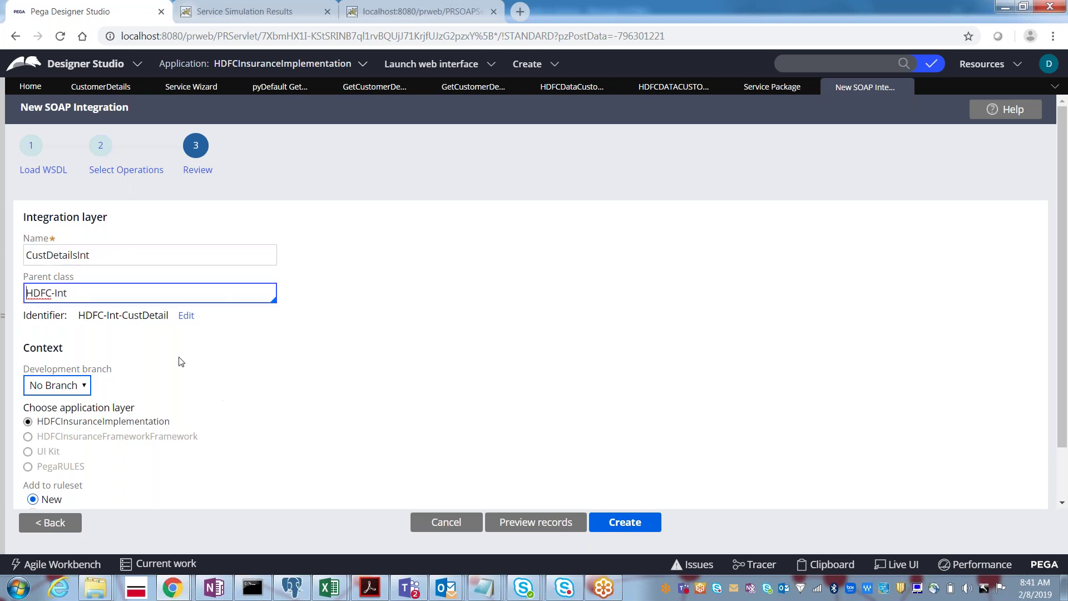
pyautogui.moveTo(169, 315); pyautogui.dragTo(79, 309)
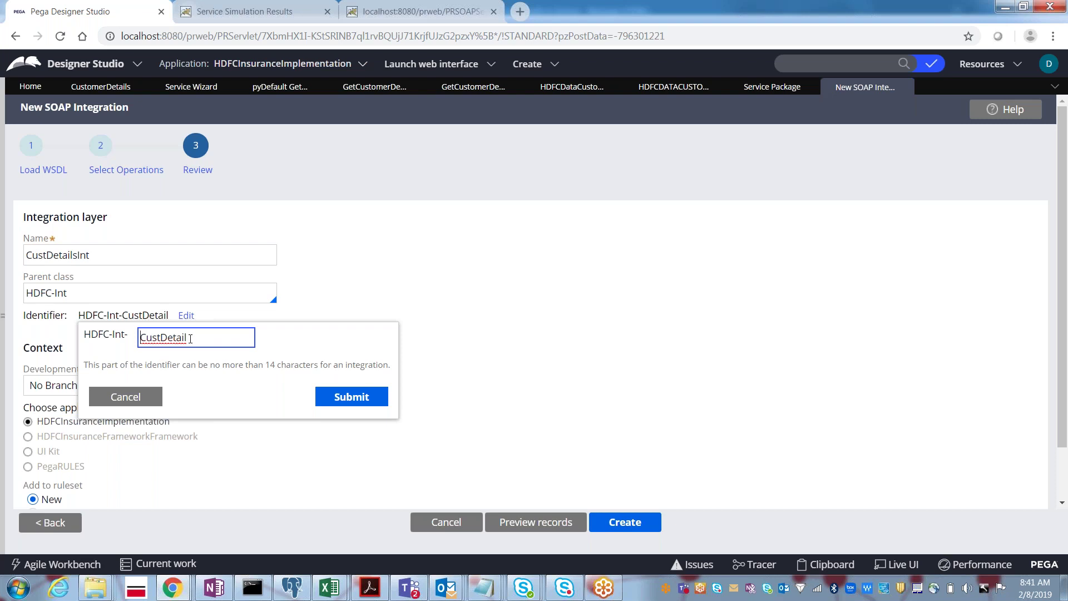
pyautogui.press('Delete')
pyautogui.press('Delete')
pyautogui.press('Delete')
pyautogui.press('Delete')
pyautogui.press('Delete')
pyautogui.press('Delete')
pyautogui.press('Delete')
pyautogui.press('Delete')
pyautogui.press('Delete')
pyautogui.press('Delete')
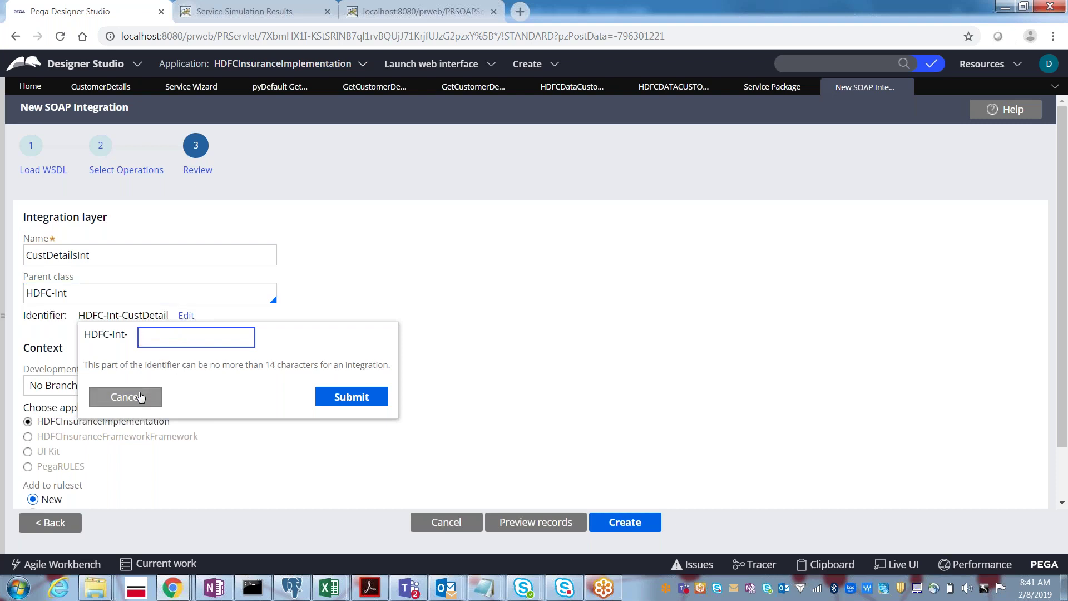
pyautogui.click(141, 397)
# Shorten the integration layer name to CustDetInt so the identifier updates with it.
pyautogui.click(118, 260)
pyautogui.press('BackSpace')
pyautogui.press('BackSpace')
pyautogui.press('BackSpace')
pyautogui.press('BackSpace')
pyautogui.press('BackSpace')
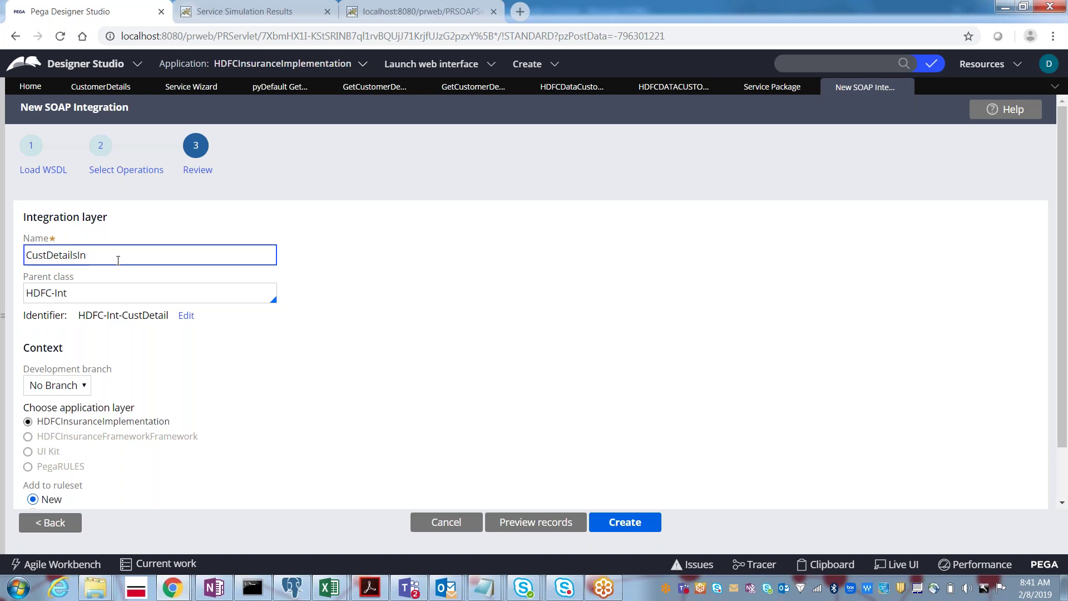
pyautogui.press('BackSpace')
pyautogui.press('BackSpace')
pyautogui.press('BackSpace')
pyautogui.press('BackSpace')
pyautogui.press('BackSpace')
pyautogui.write('DetInt')
pyautogui.press('Tab')
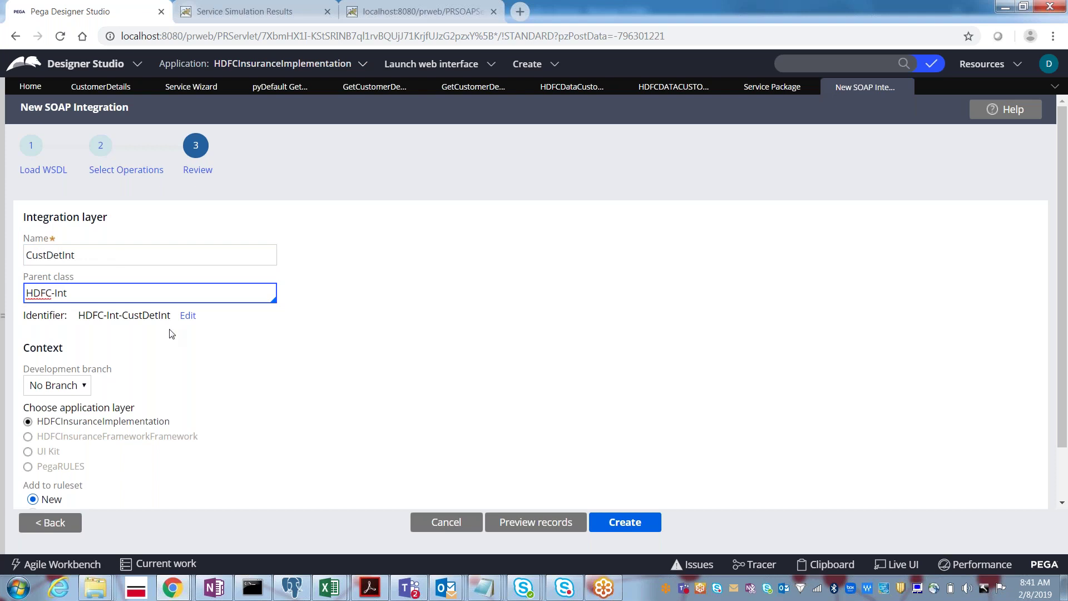
pyautogui.click(226, 341)
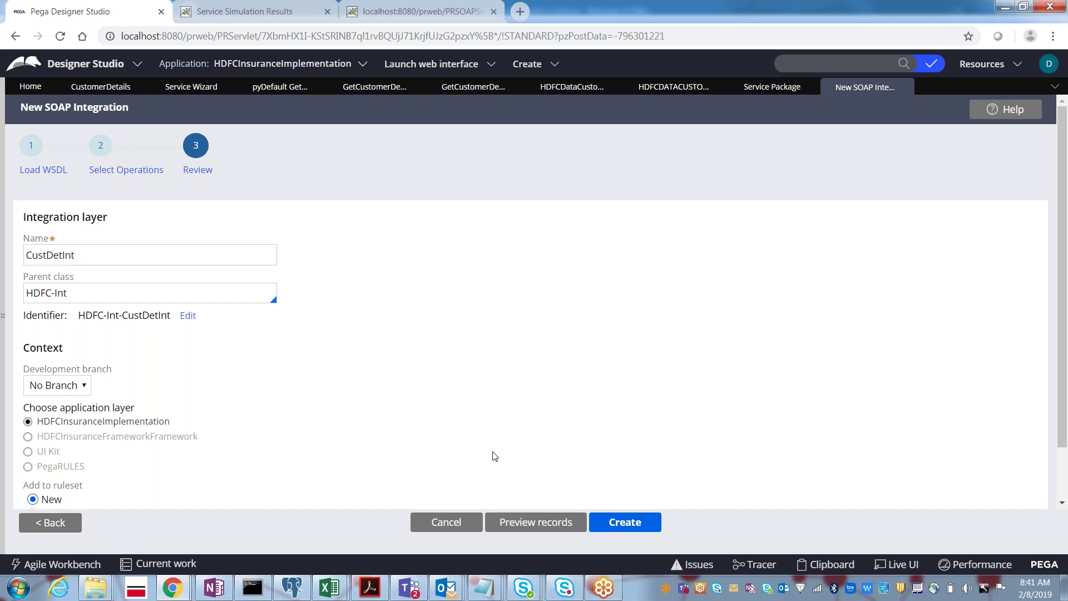
# Add the integration to the existing HDFCInsuImplInt ruleset, version 01-01-01.
pyautogui.moveTo(1064, 206); pyautogui.dragTo(1064, 277)
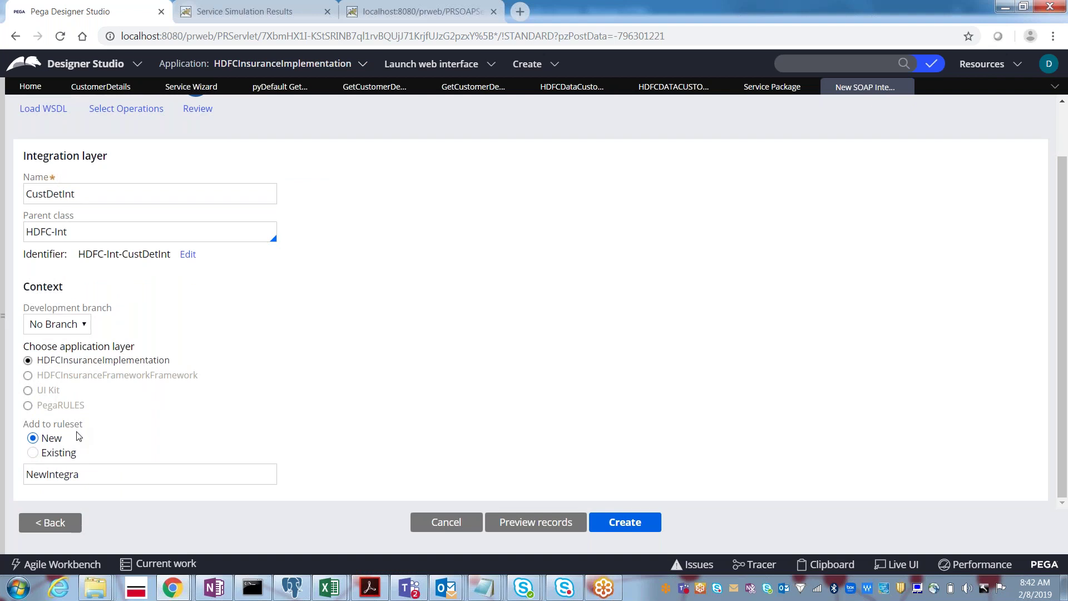
pyautogui.click(33, 453)
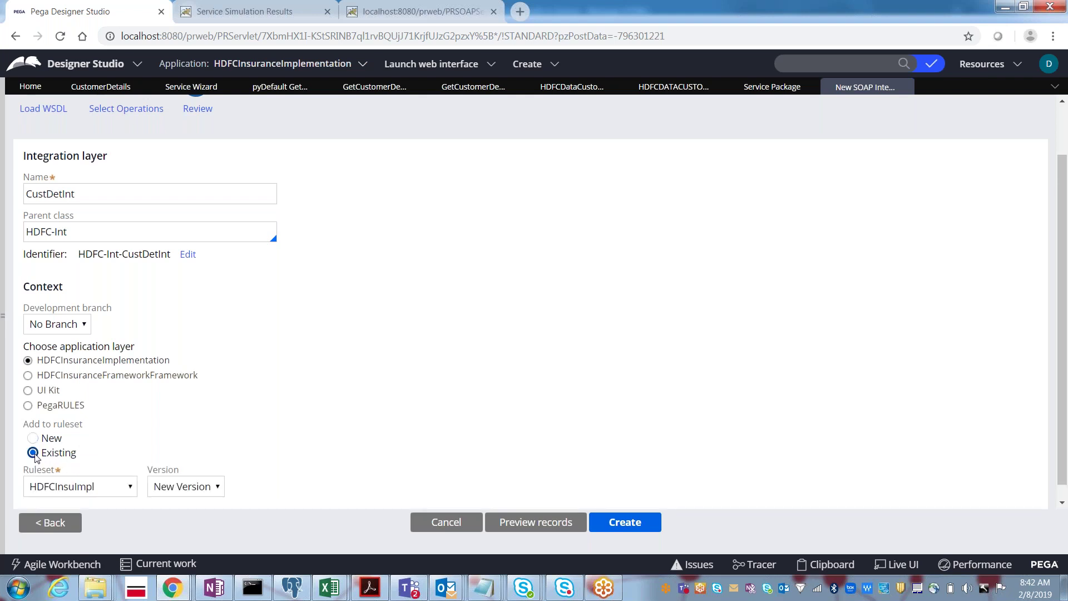
pyautogui.click(88, 487)
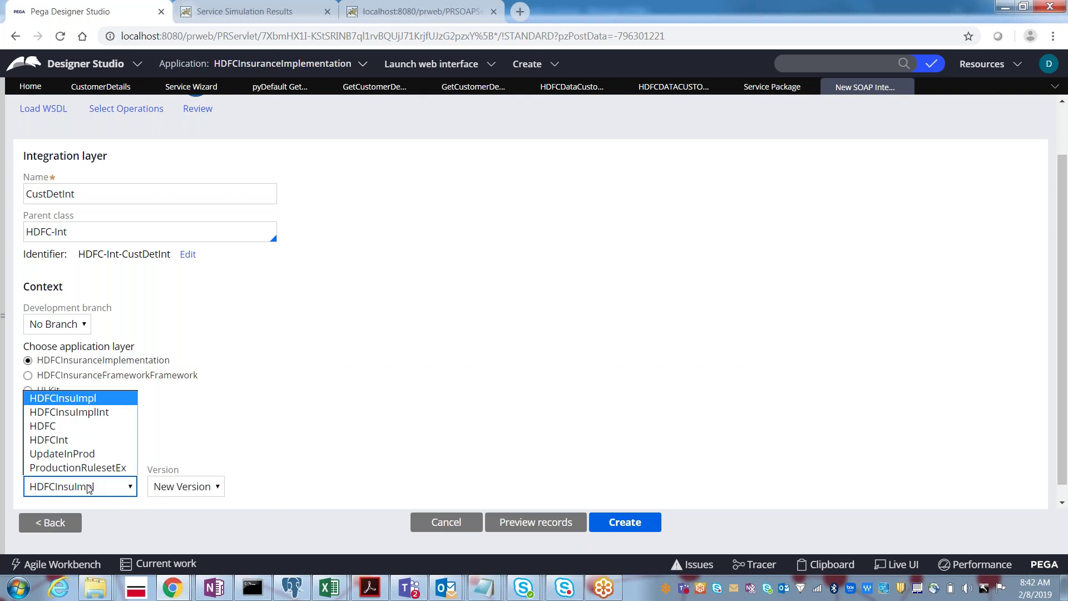
pyautogui.click(97, 412)
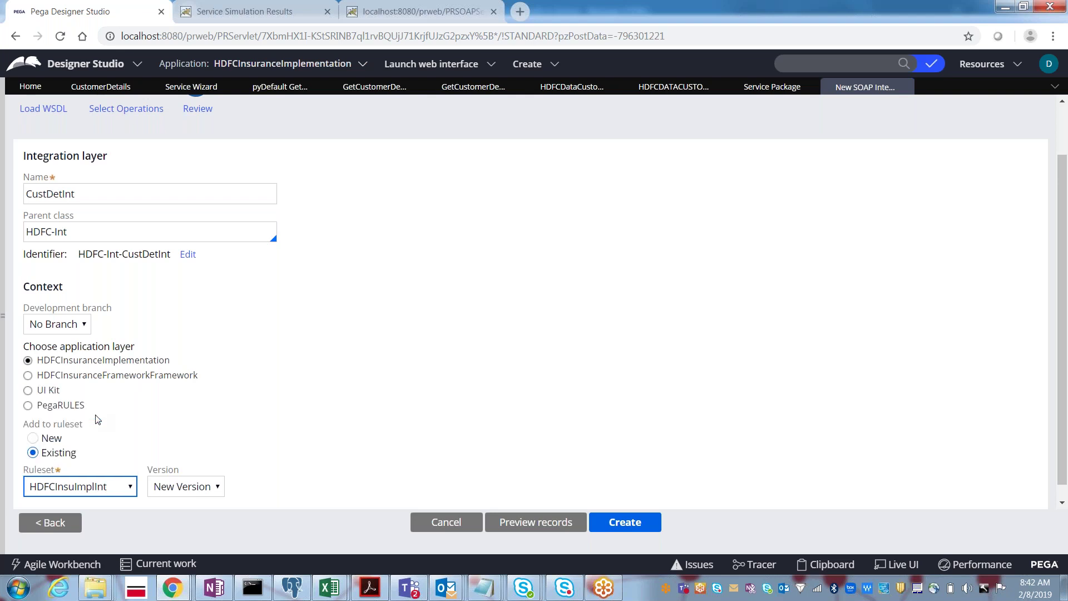
pyautogui.click(183, 486)
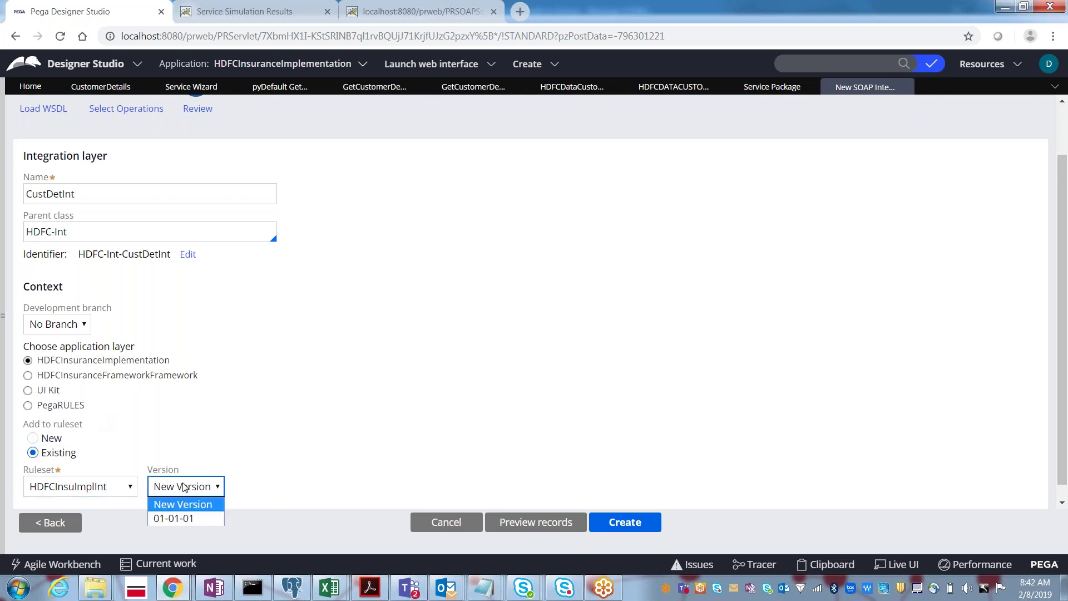
pyautogui.click(185, 518)
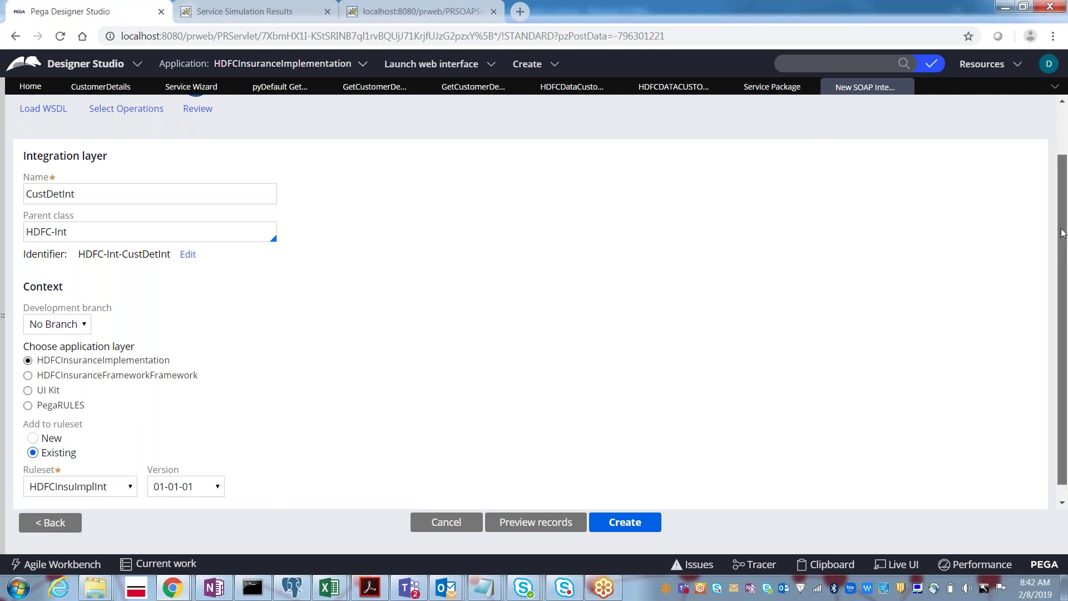
# Review the integration layer and context settings and create the SOAP integration.
pyautogui.scroll(-1, 1062, 233)
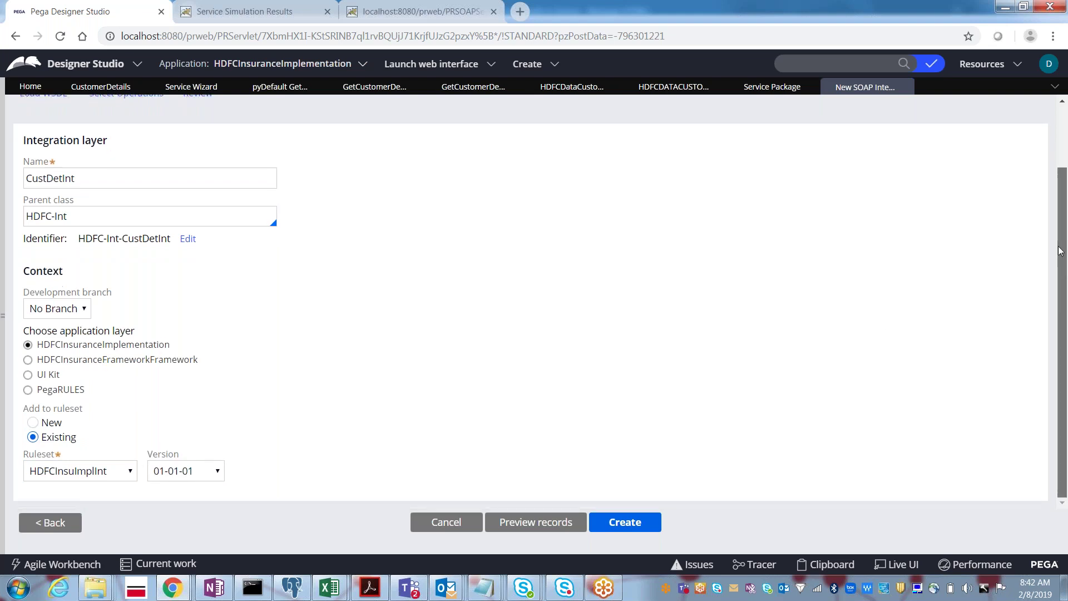
pyautogui.scroll(1, 1060, 228)
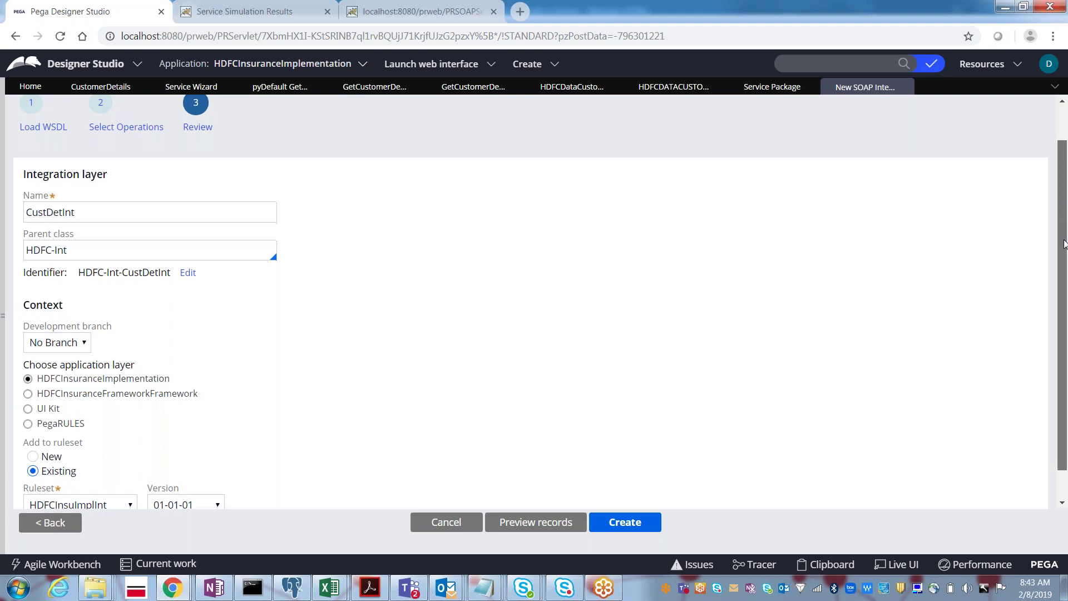
pyautogui.scroll(-1, 757, 393)
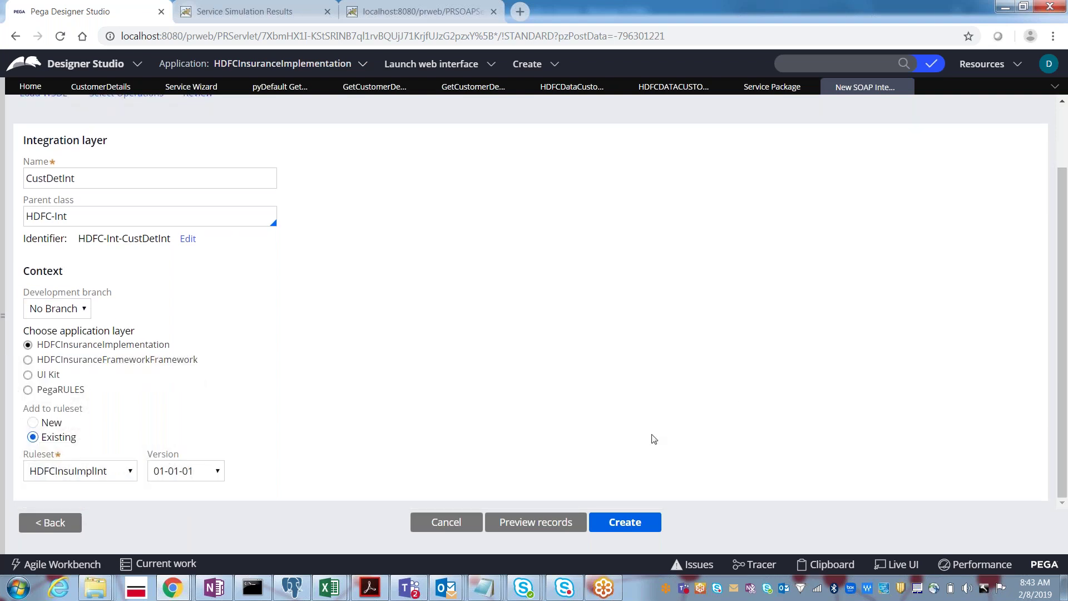
pyautogui.click(637, 525)
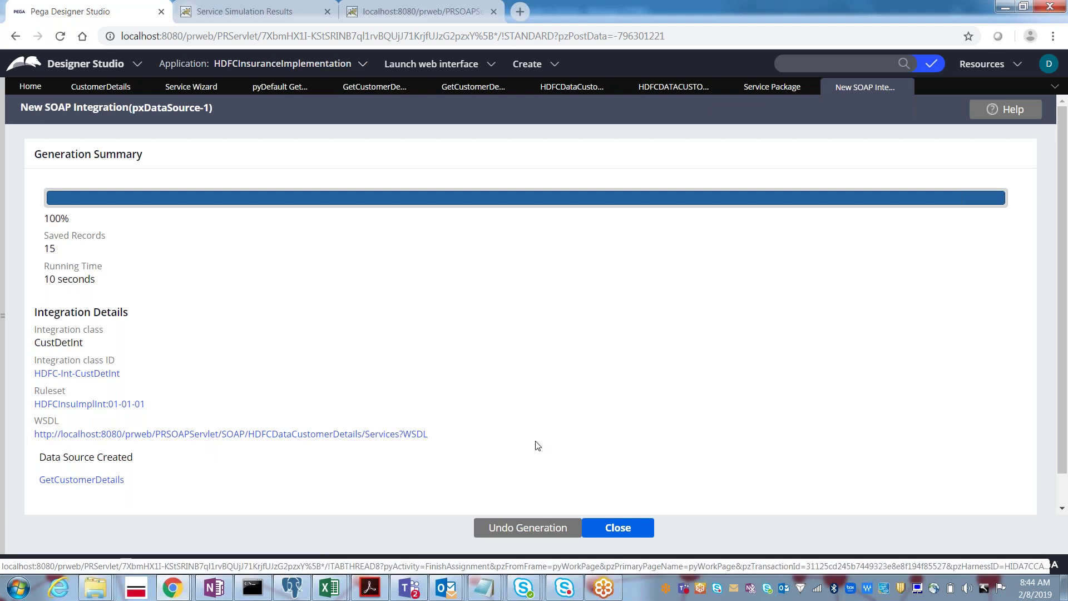
# Open the generated GetCustomerDetails data source from the generation summary and check its rule type.
pyautogui.click(81, 480)
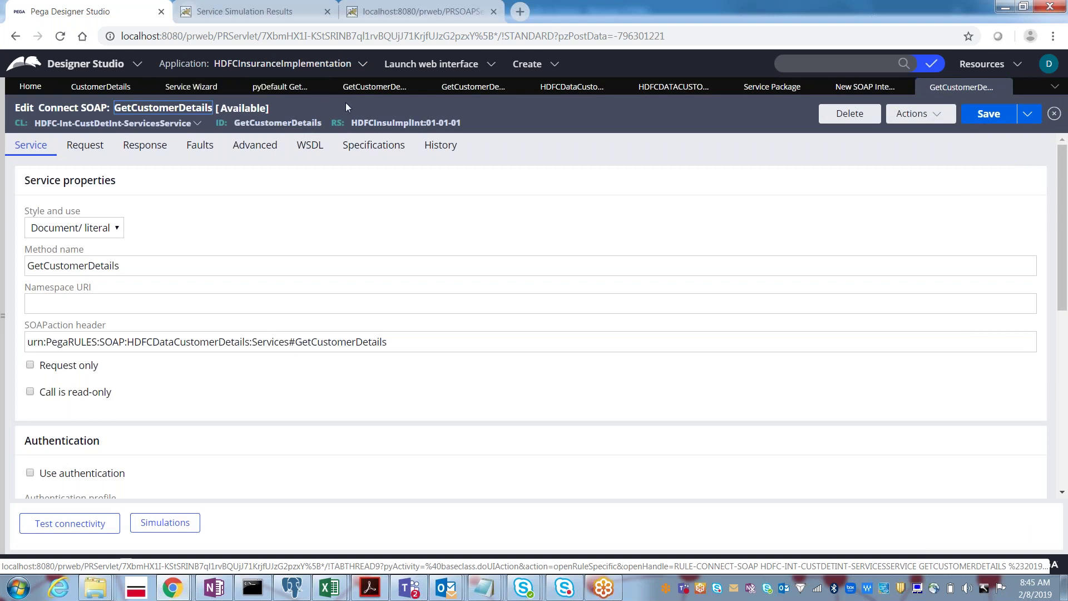
pyautogui.doubleClick(65, 110)
pyautogui.moveTo(65, 110); pyautogui.dragTo(109, 109)
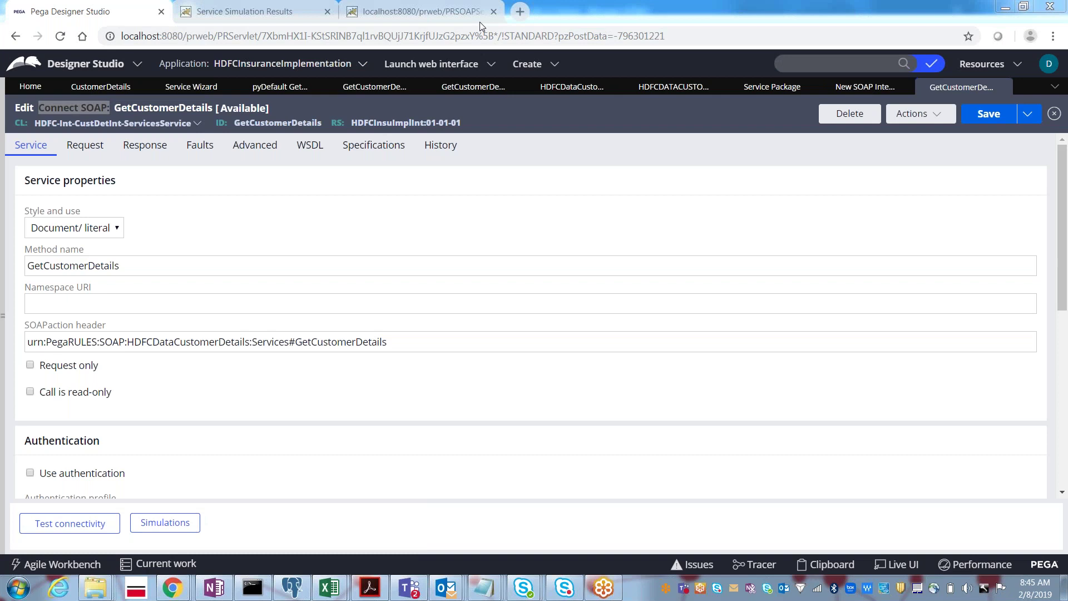
# Return to the open GetCustomerDetails activity and review its Obj-Open and Property-Set steps.
pyautogui.click(468, 93)
pyautogui.click(468, 94)
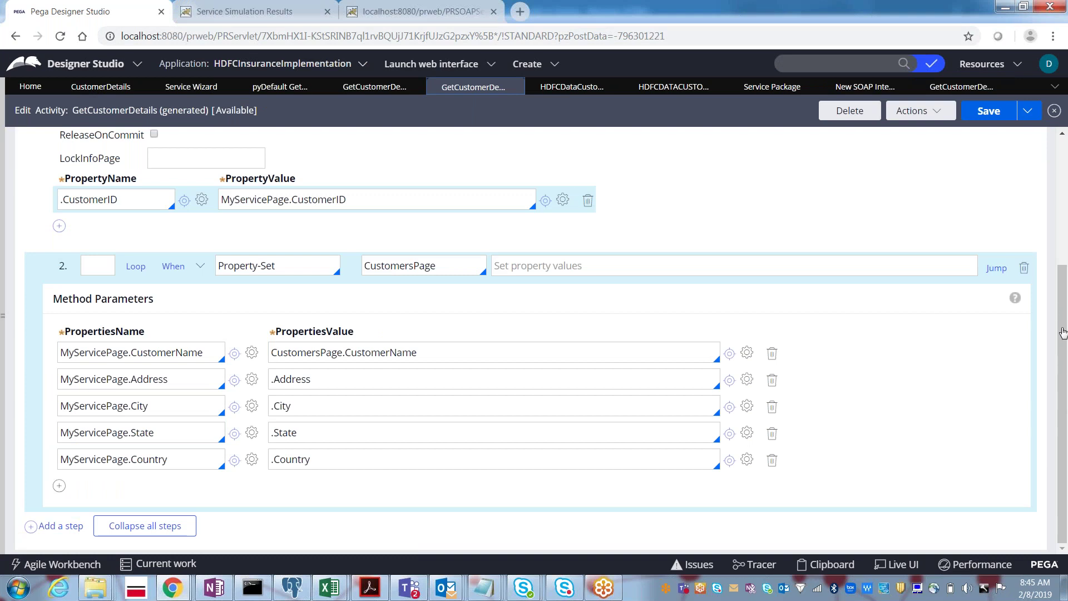
pyautogui.scroll(3, 1063, 334)
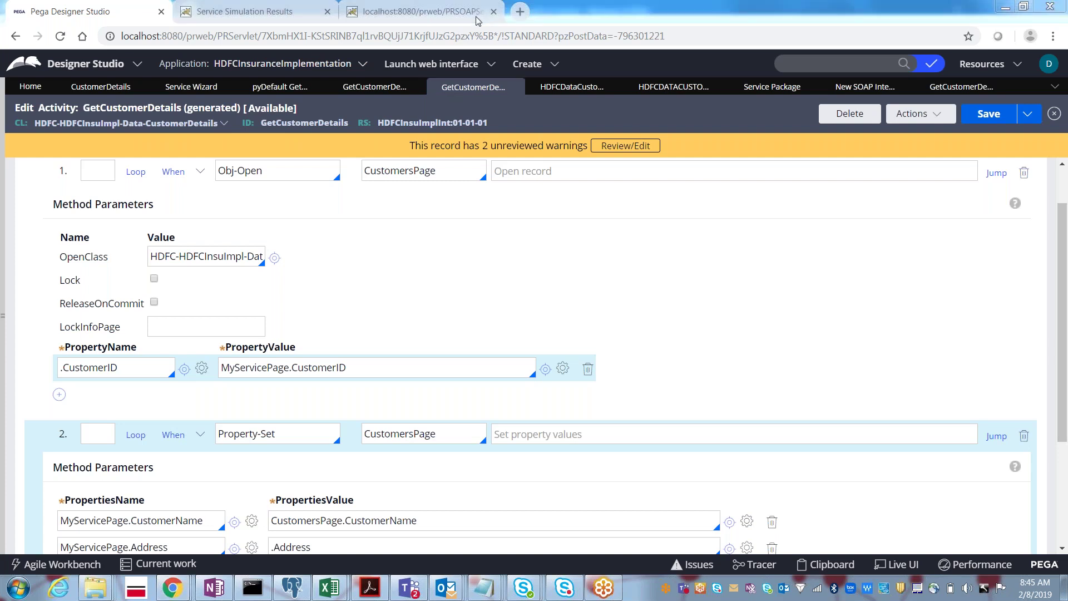
# Review the service's generated XML Stream and Parse XML mappings, the Service Wizard summary and the GetCustomerDetails Service SOAP rule.
pyautogui.click(382, 88)
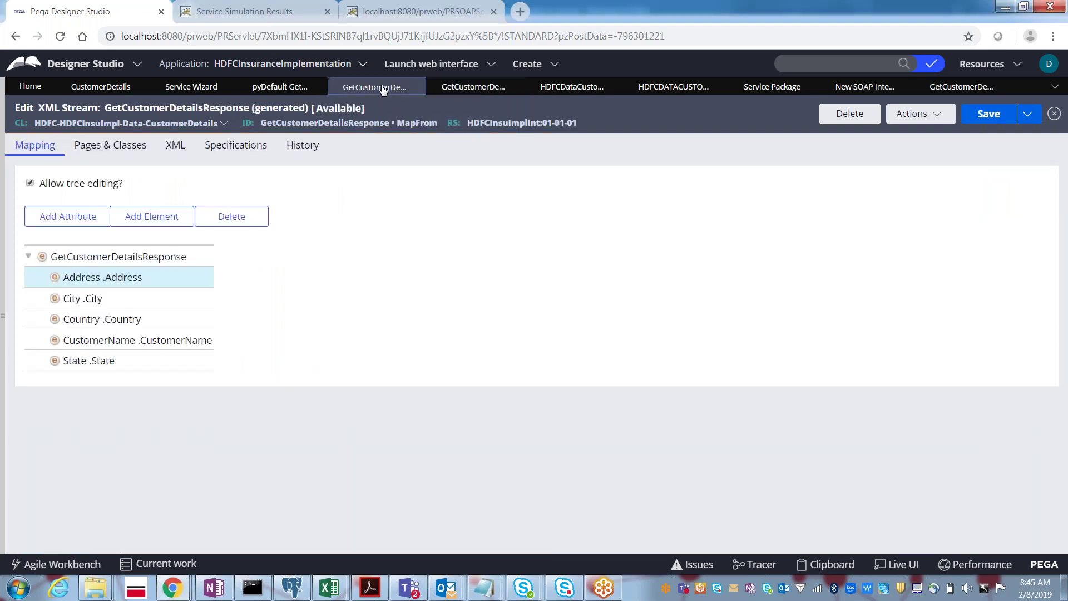
pyautogui.click(283, 89)
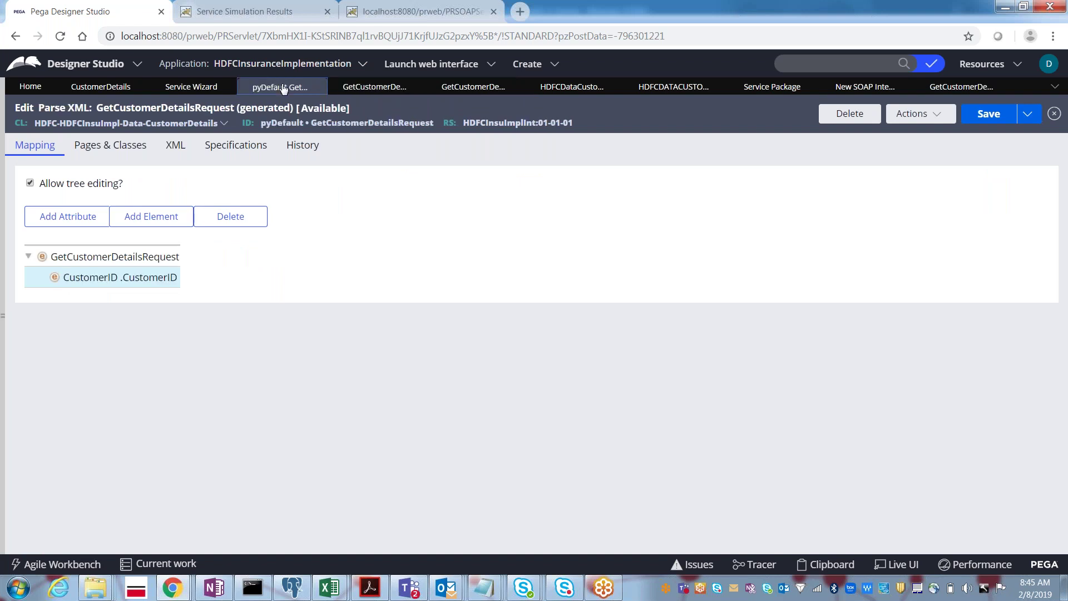
pyautogui.click(174, 89)
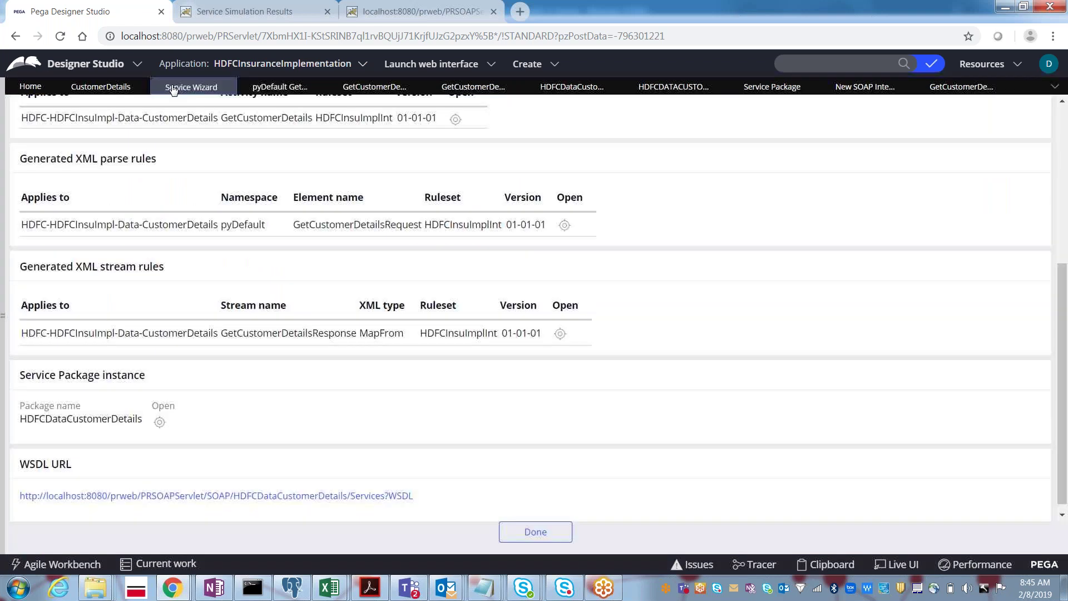
pyautogui.click(585, 89)
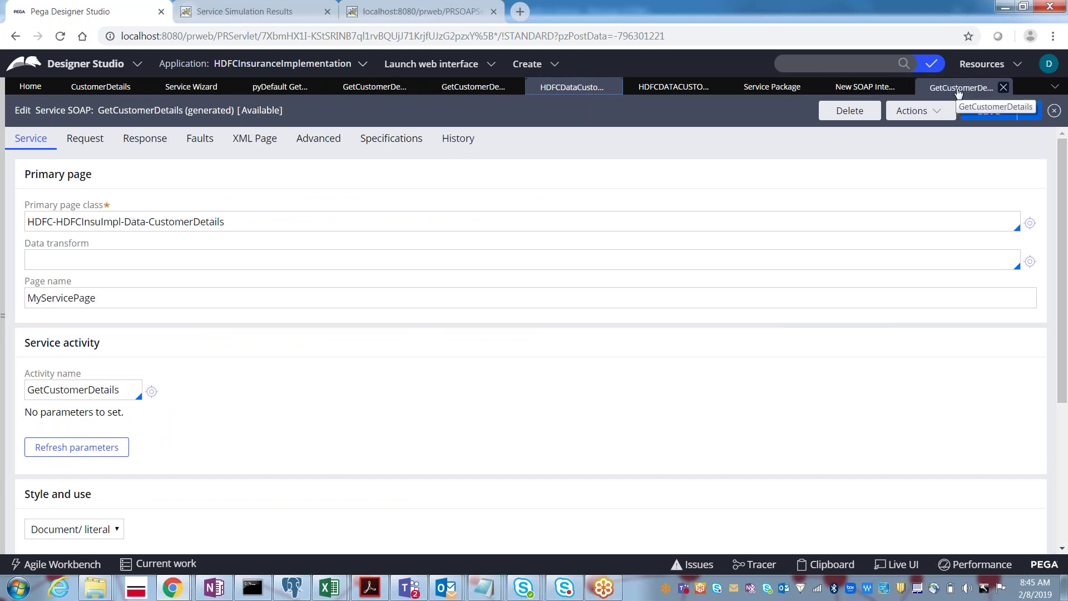
# Return to the GetCustomerDetails Connect SOAP rule and look over its request, response and service settings.
pyautogui.click(958, 93)
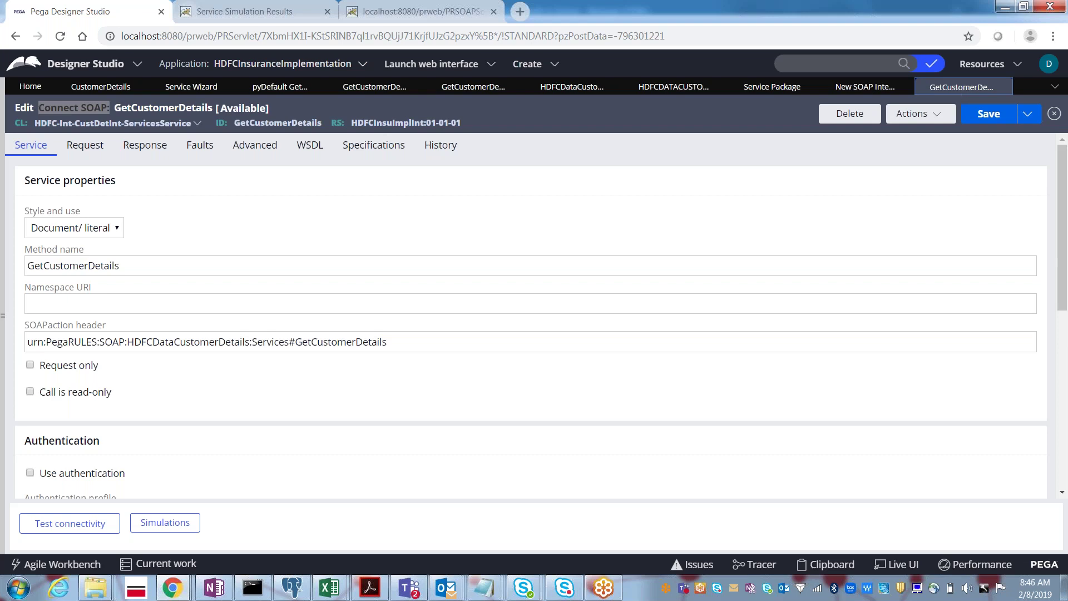
pyautogui.click(88, 149)
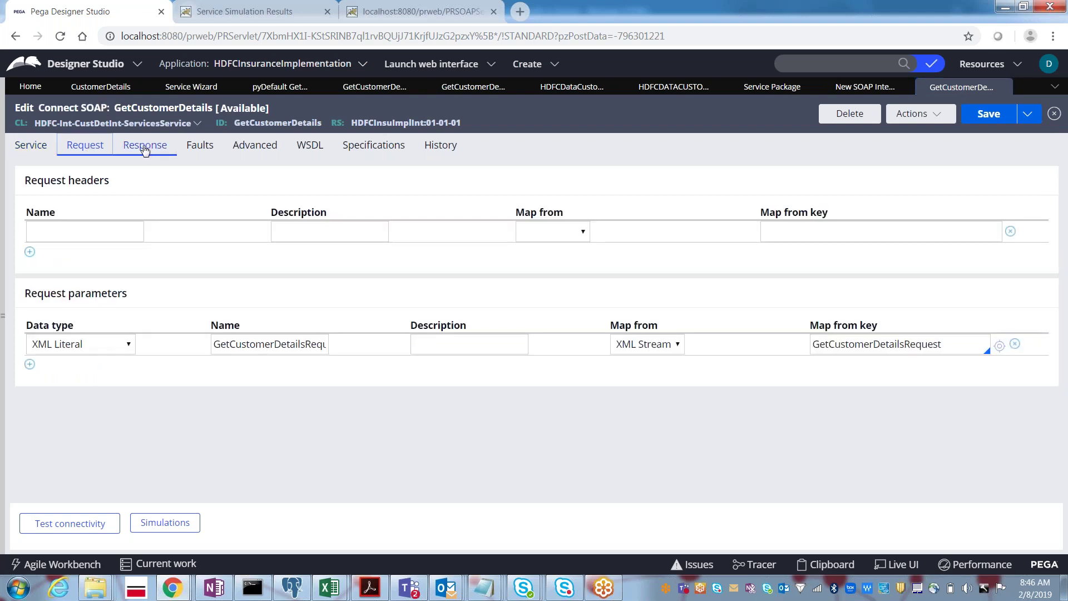
pyautogui.click(145, 150)
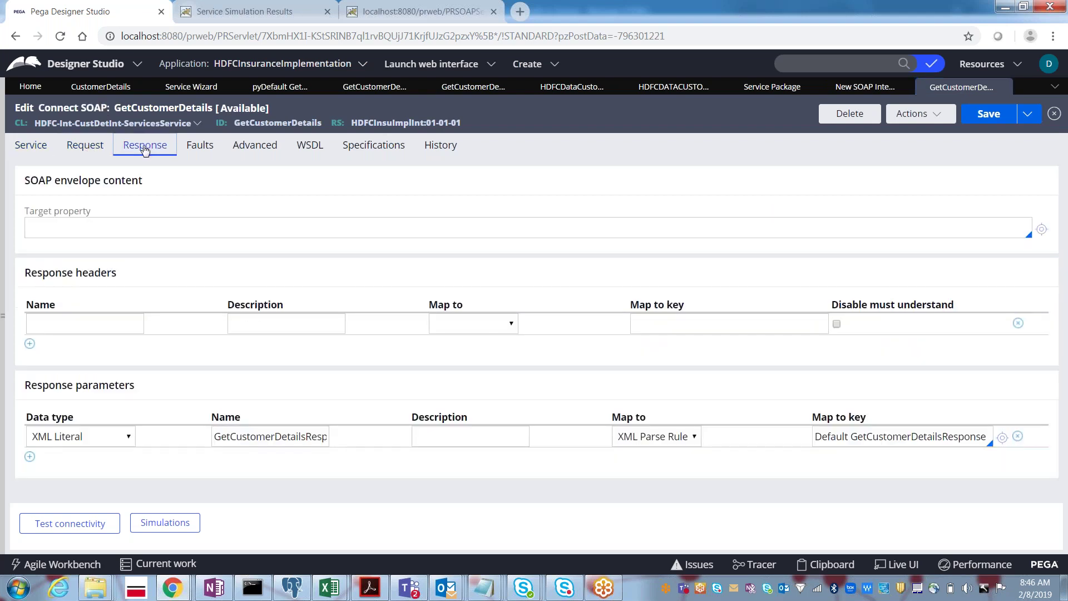
pyautogui.click(30, 149)
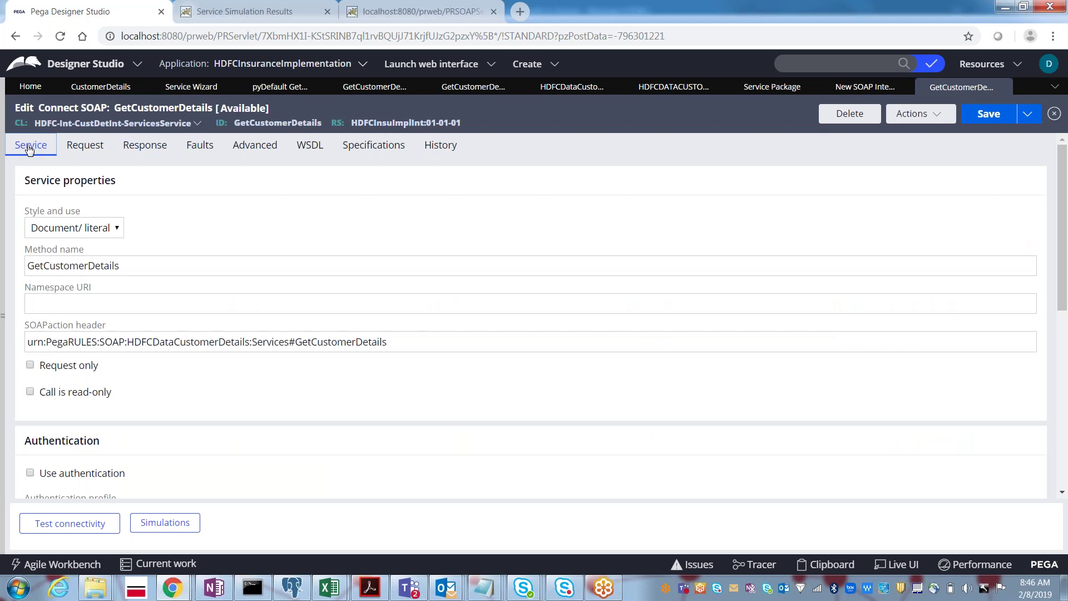
# Open the GetCustomerDetailsRequest XML Stream rule from the connector's request parameters and expand its mapping tree.
pyautogui.click(82, 153)
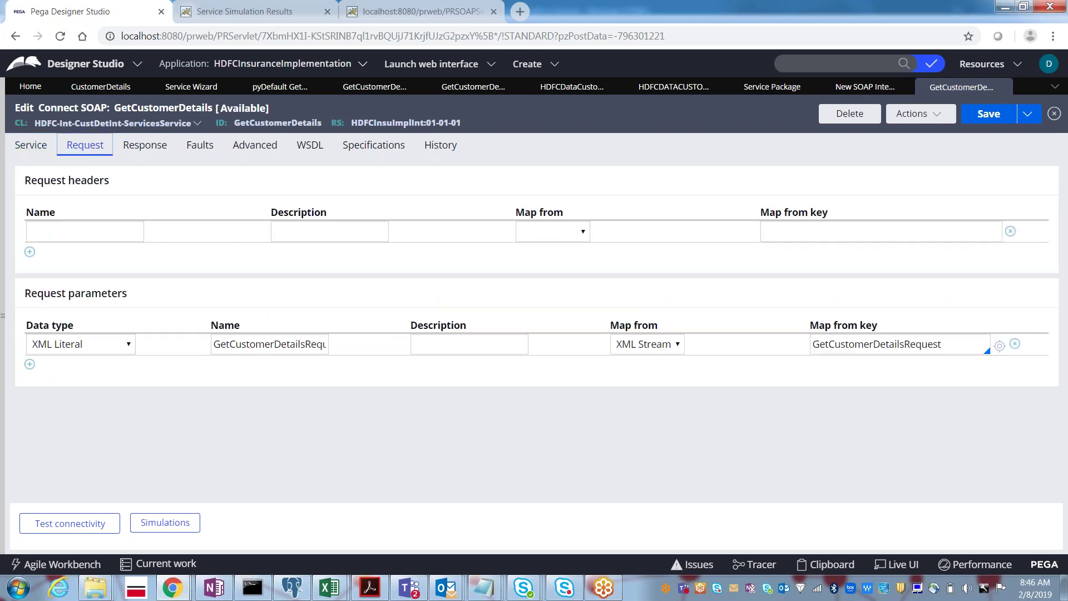
pyautogui.click(303, 343)
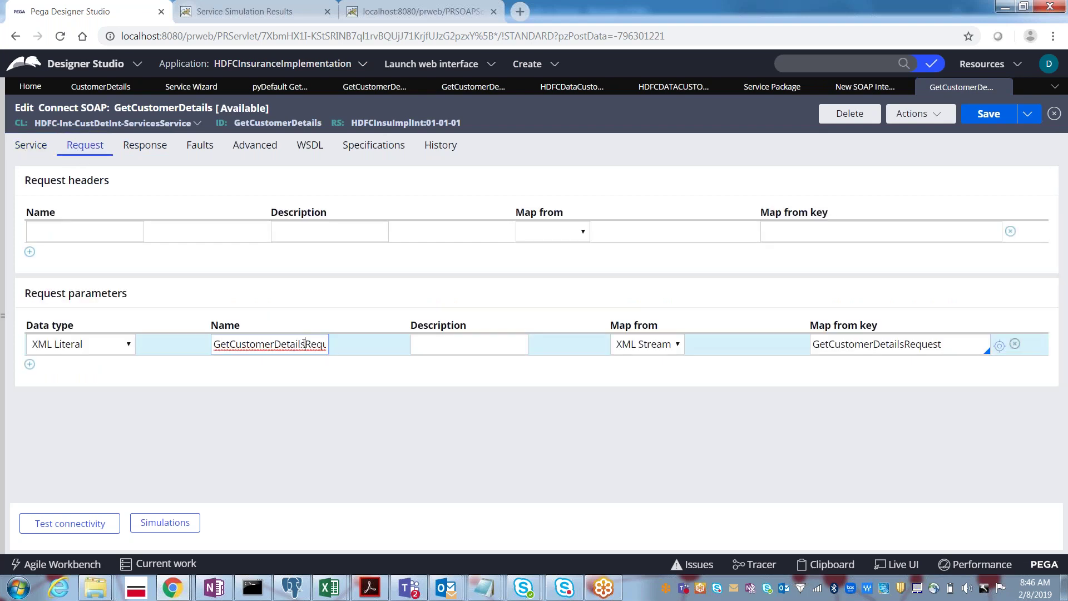
pyautogui.click(999, 345)
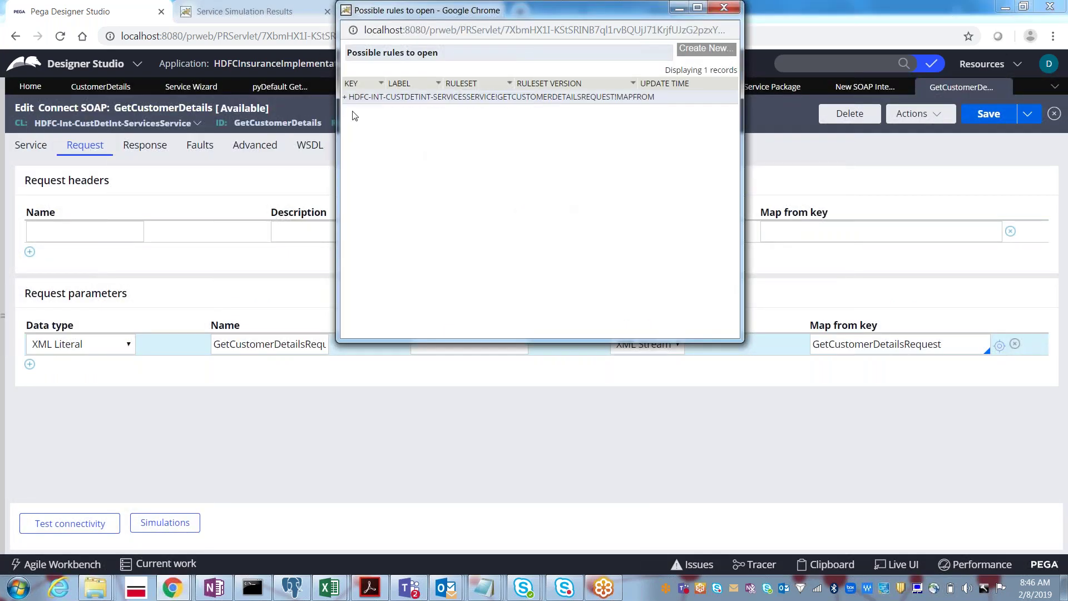
pyautogui.click(344, 97)
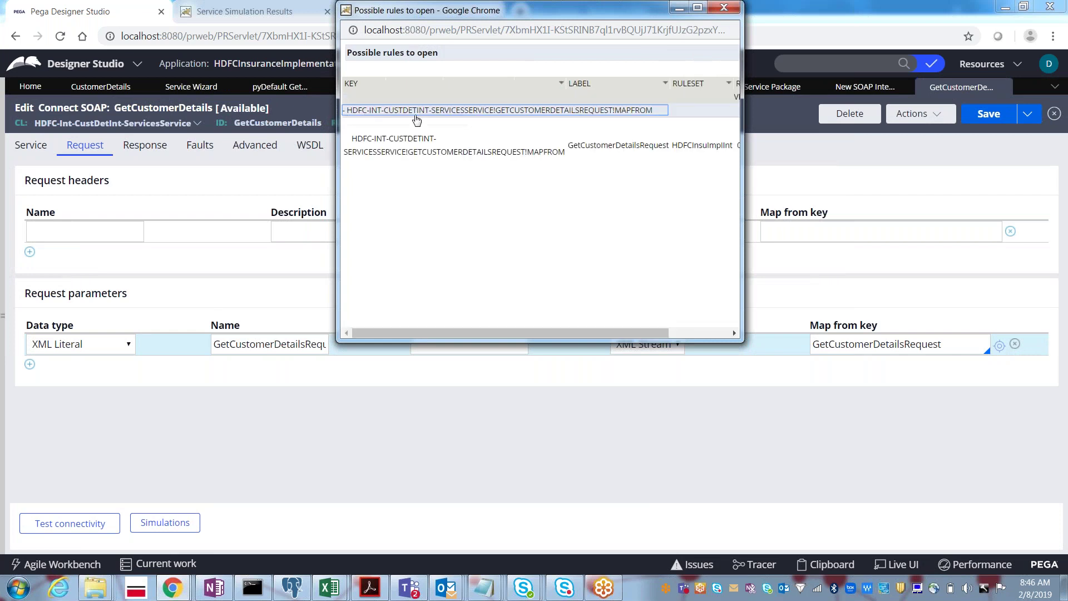
pyautogui.click(426, 149)
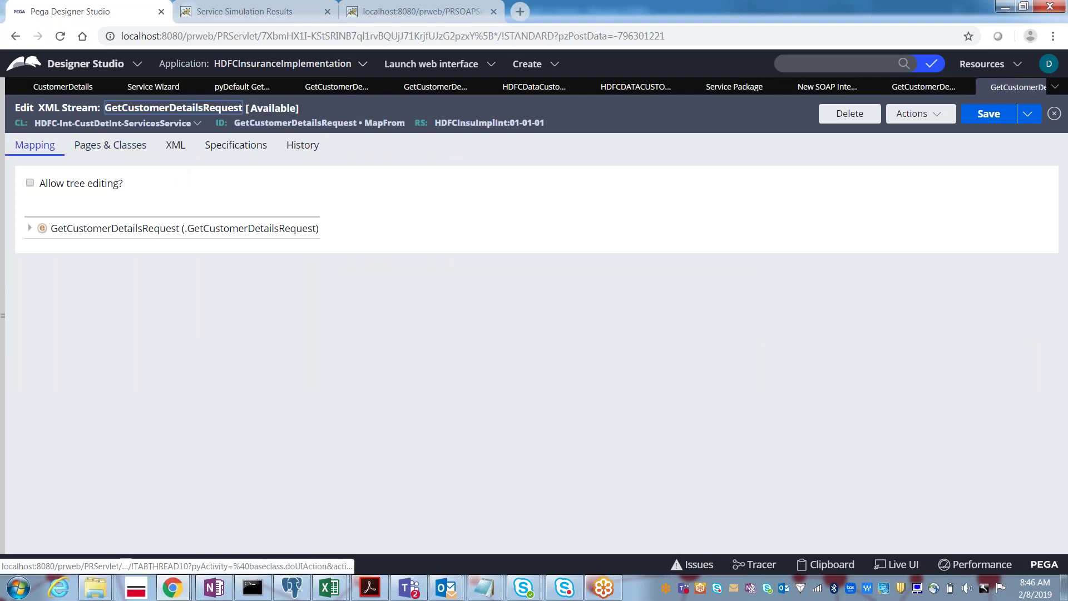
pyautogui.click(30, 229)
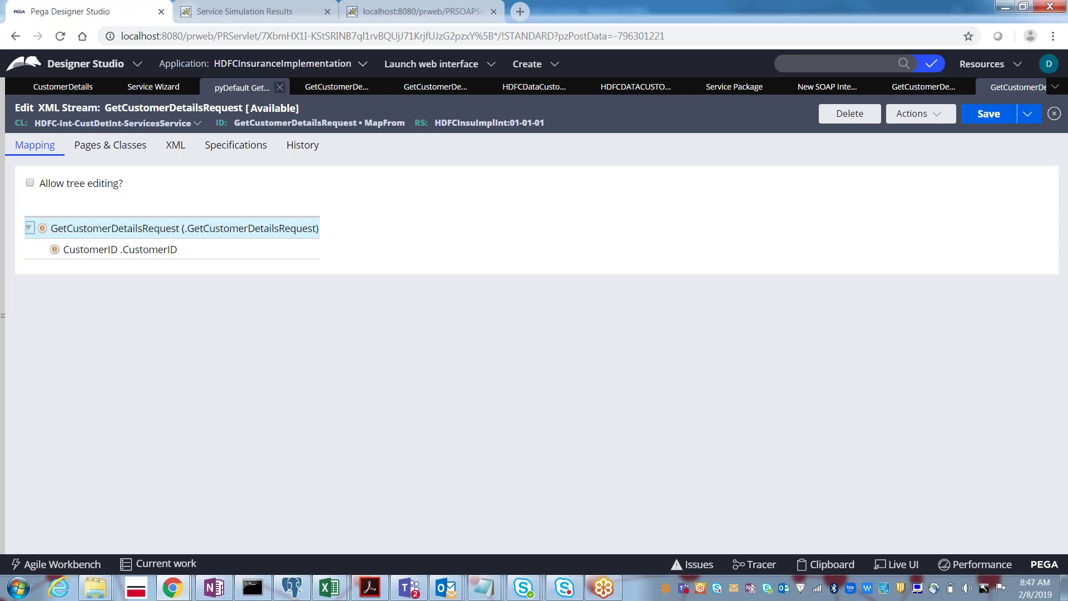
# Open the GetCustomerDetailsResponse Parse XML rule from the connector's response parameters, inspect its expanded mapping tree and close the rule.
pyautogui.click(913, 89)
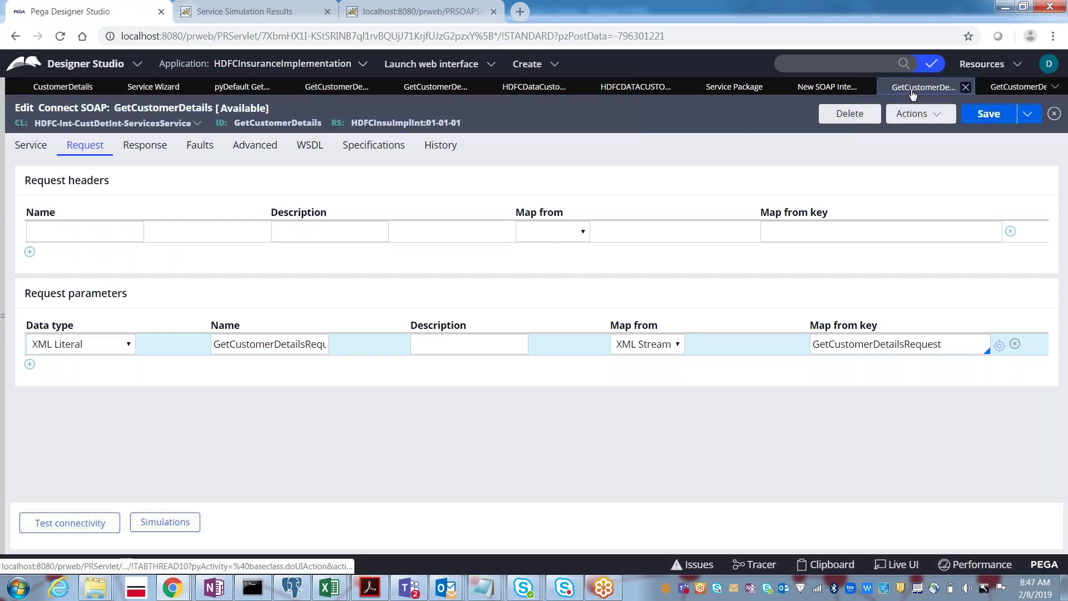
pyautogui.click(153, 155)
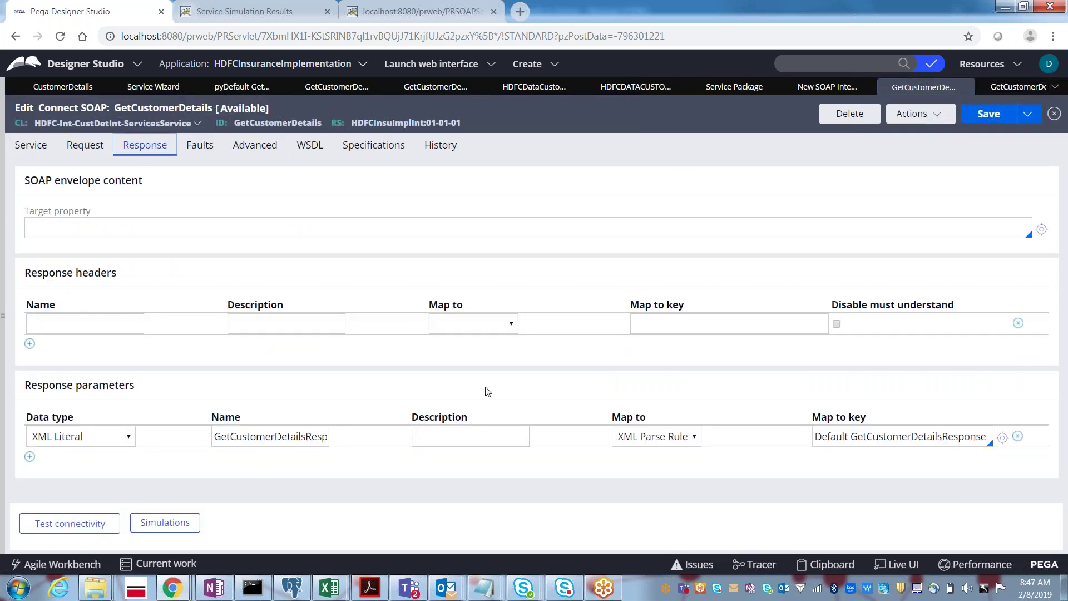
pyautogui.click(1002, 437)
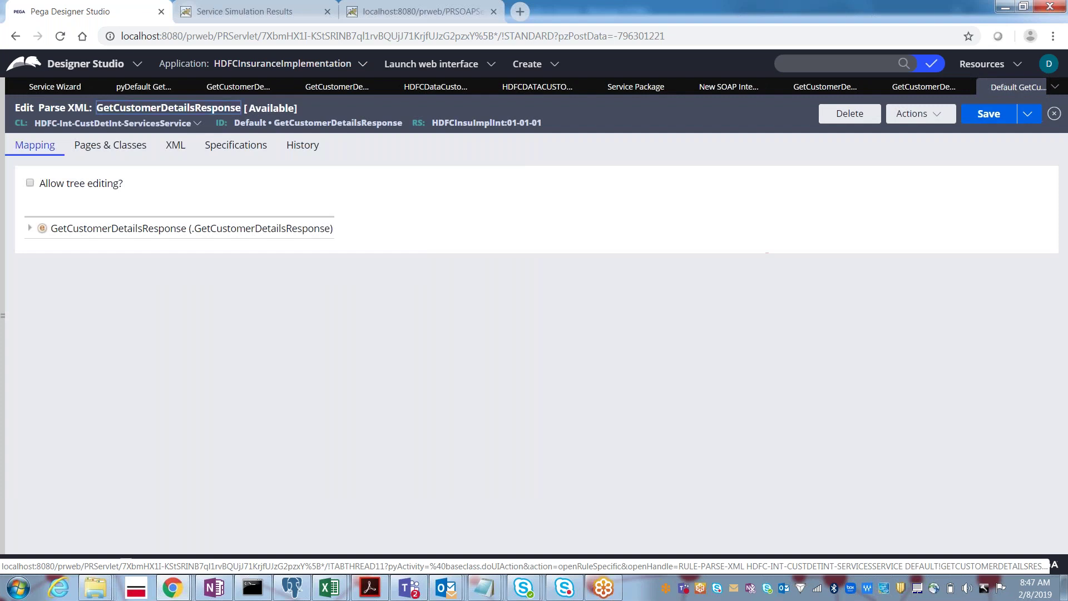
pyautogui.click(915, 94)
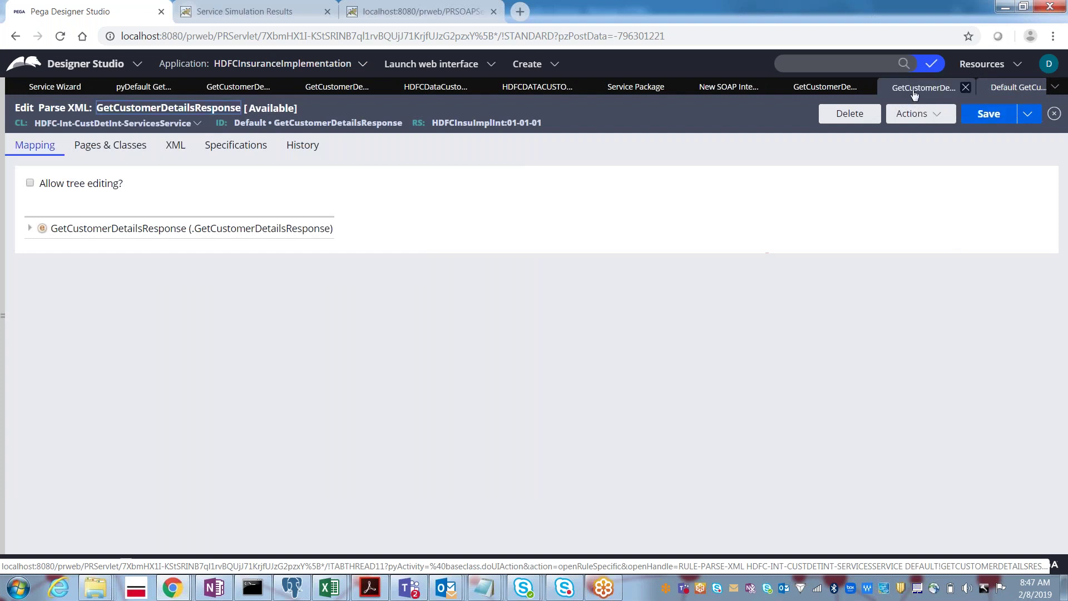
pyautogui.click(1010, 92)
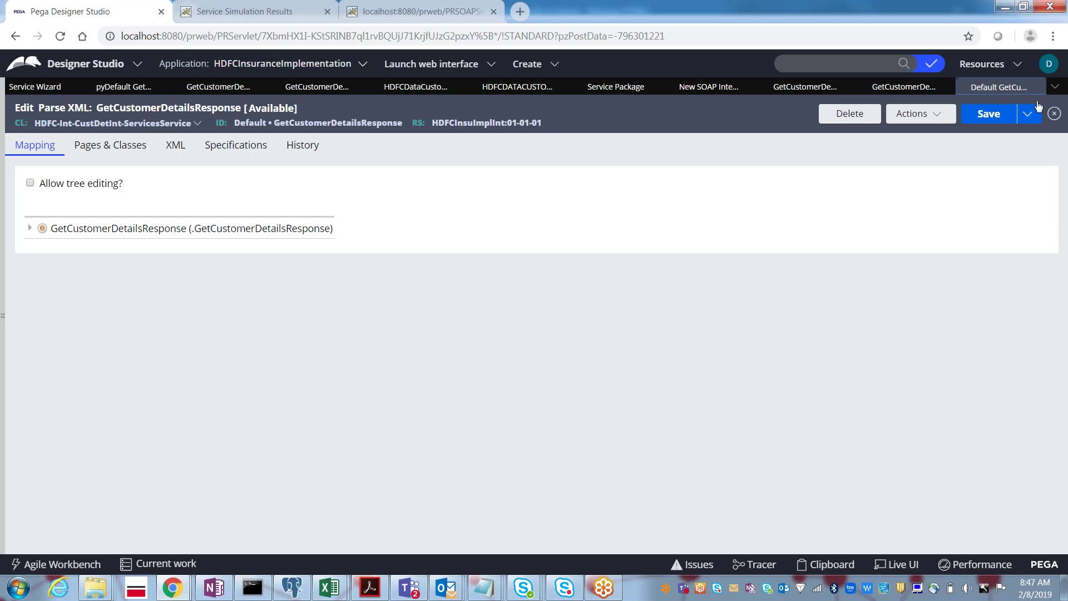
pyautogui.click(30, 229)
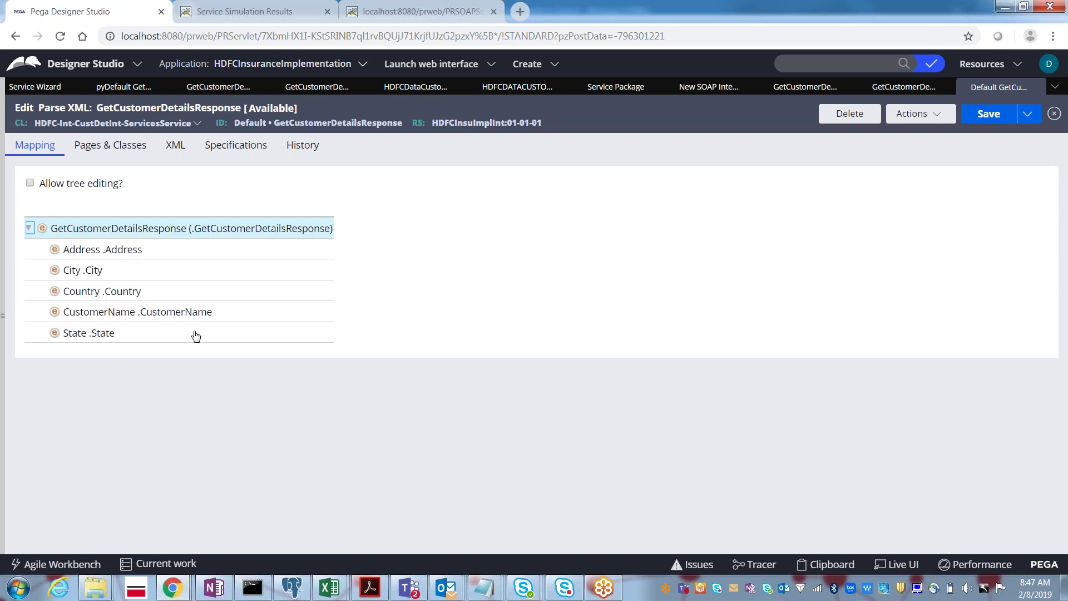
pyautogui.click(1054, 113)
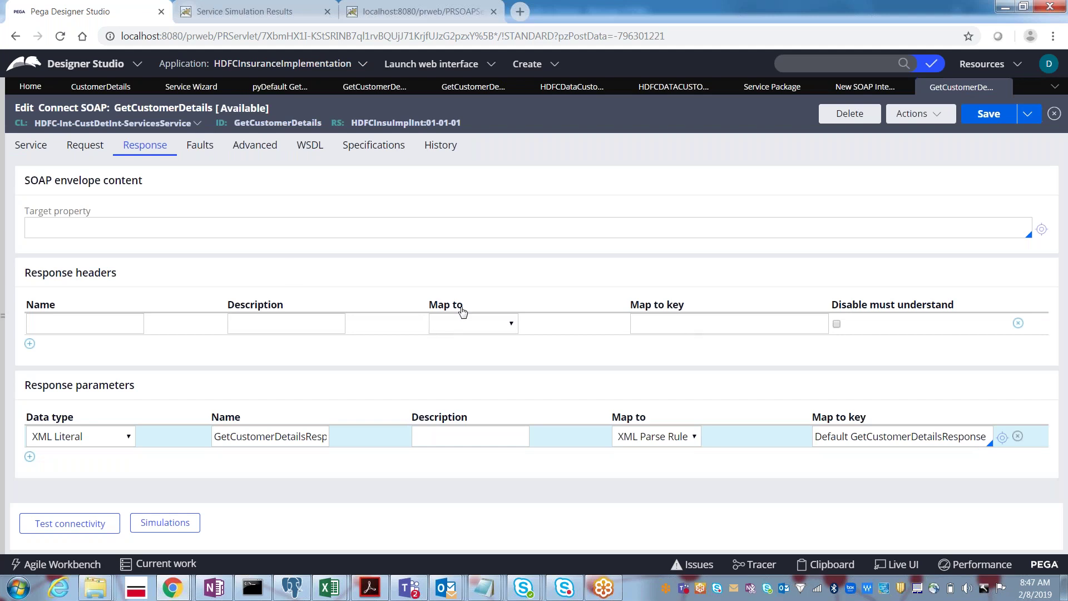
# Examine the connector's connection settings and highlight the service package name in the service endpoint URL.
pyautogui.click(29, 146)
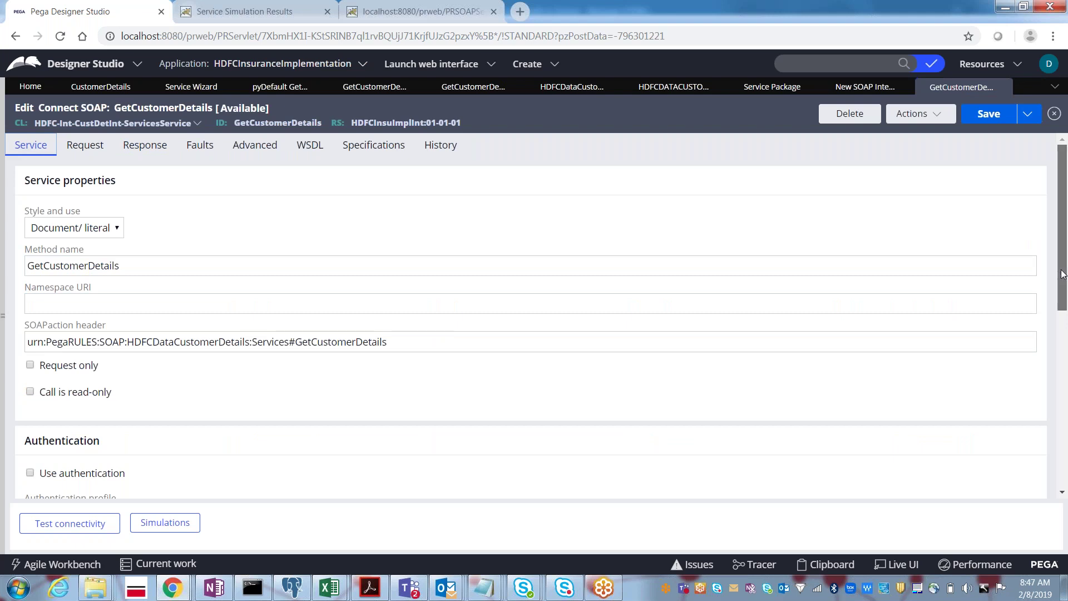
pyautogui.moveTo(1063, 274); pyautogui.dragTo(1063, 375)
pyautogui.scroll(-1, 1058, 409)
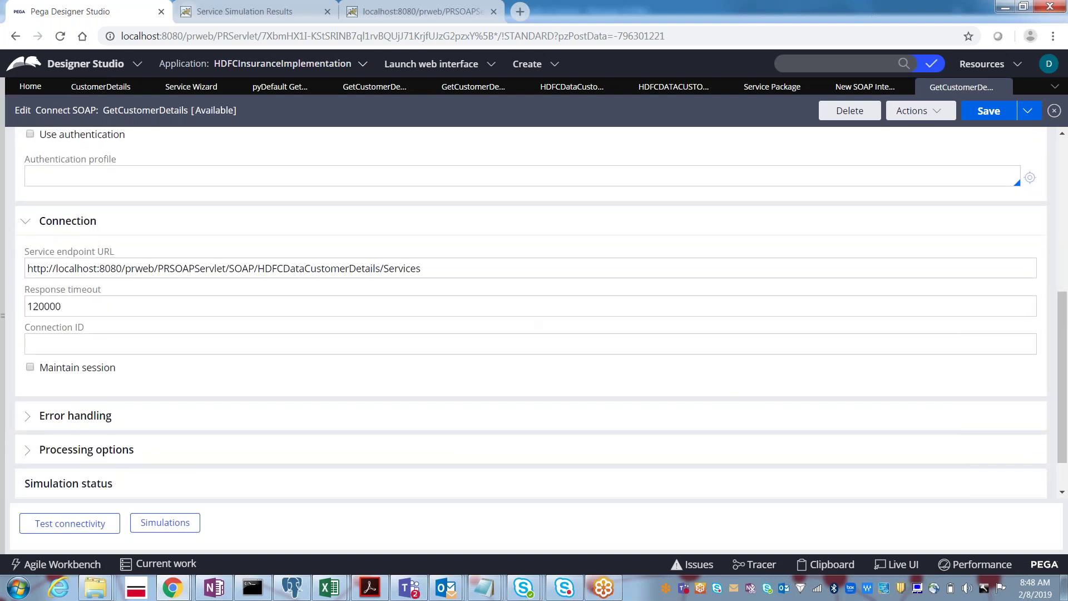
pyautogui.doubleClick(342, 269)
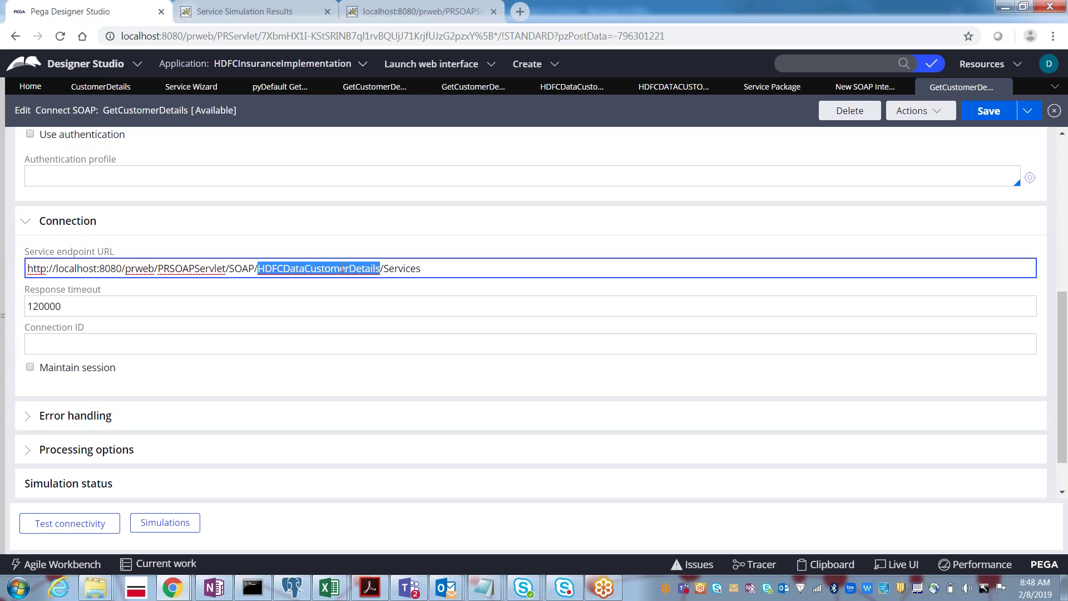
# Switch to the Notepad notes and compare the saved WSDL URL with the connector's endpoint URL, returning to Pega Designer Studio.
pyautogui.click(482, 588)
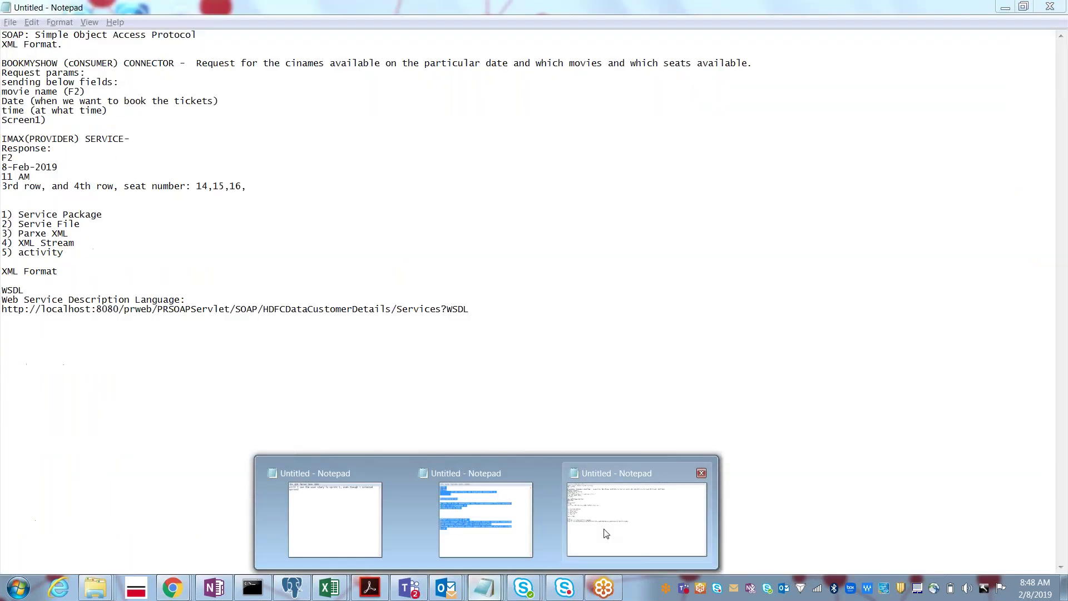
pyautogui.click(606, 531)
pyautogui.moveTo(442, 310); pyautogui.dragTo(5, 312)
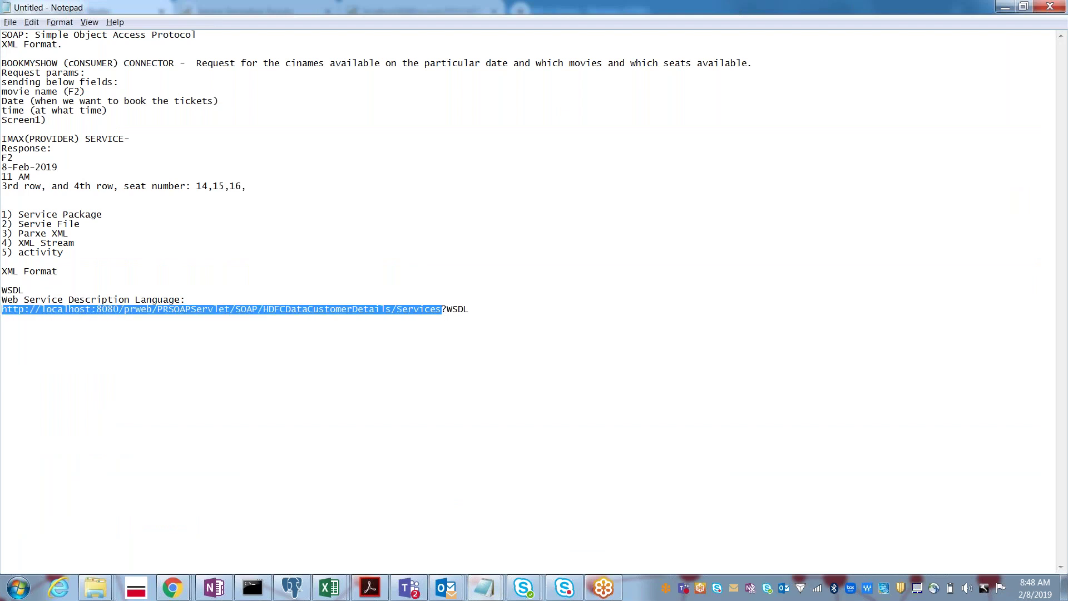
pyautogui.hotkey('alt', 'Tab')
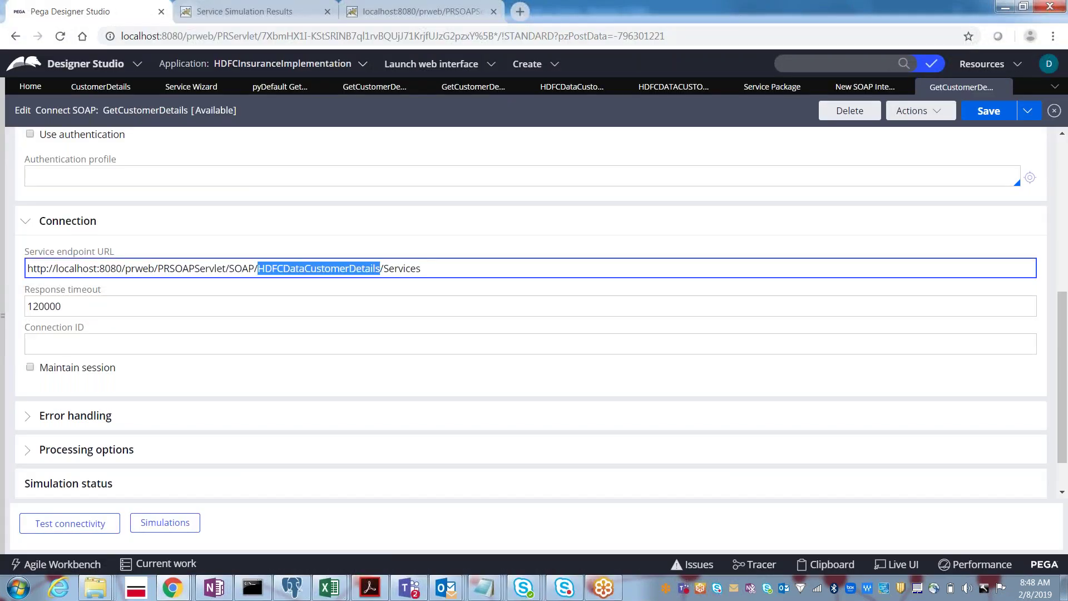
pyautogui.hotkey('alt', 'Tab')
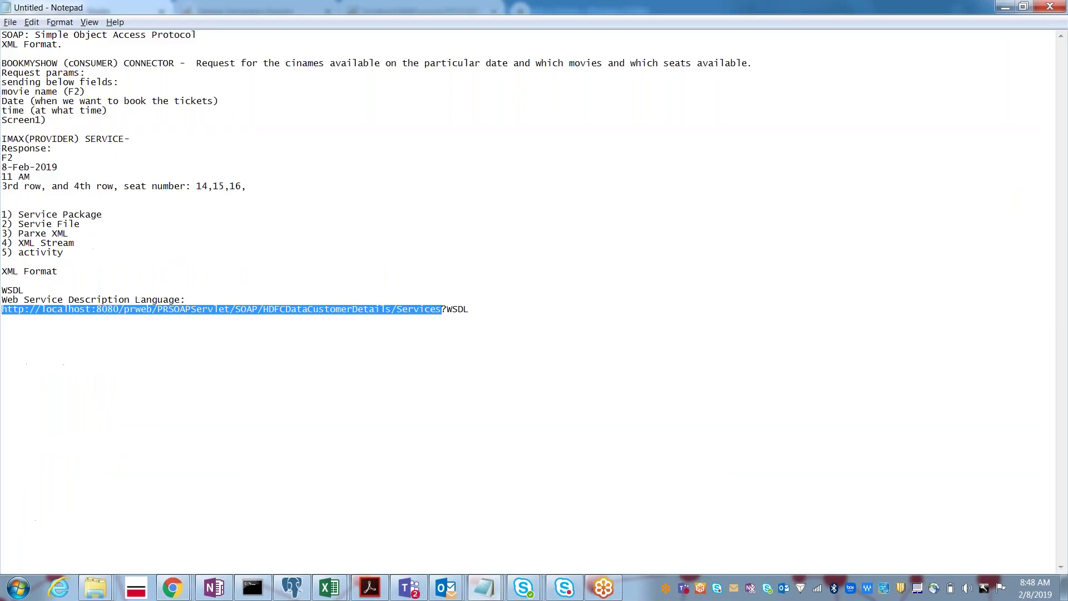
pyautogui.click(479, 310)
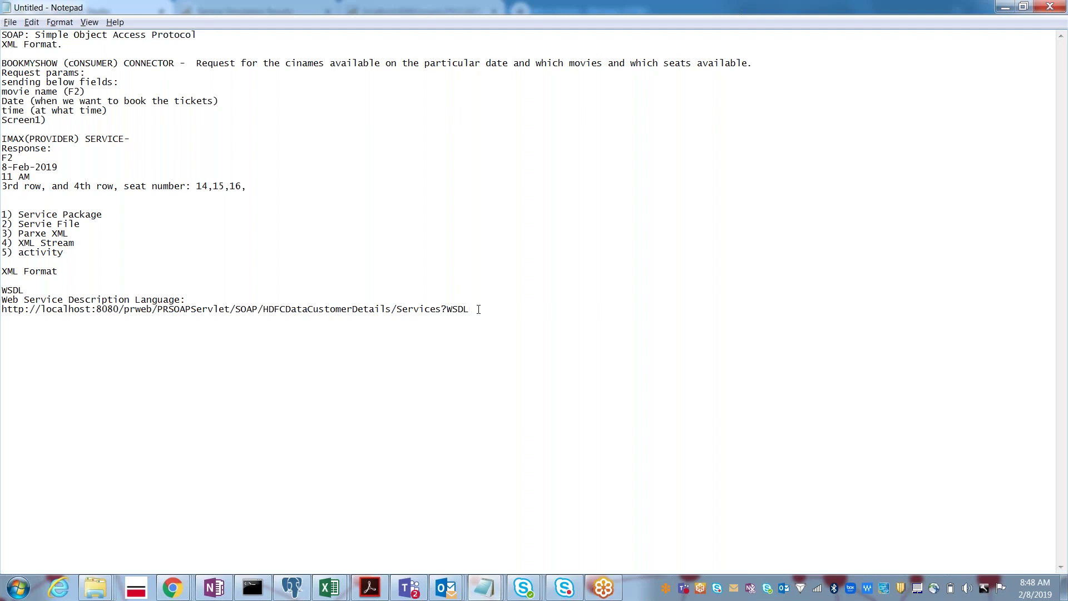
pyautogui.hotkey('alt', 'Tab')
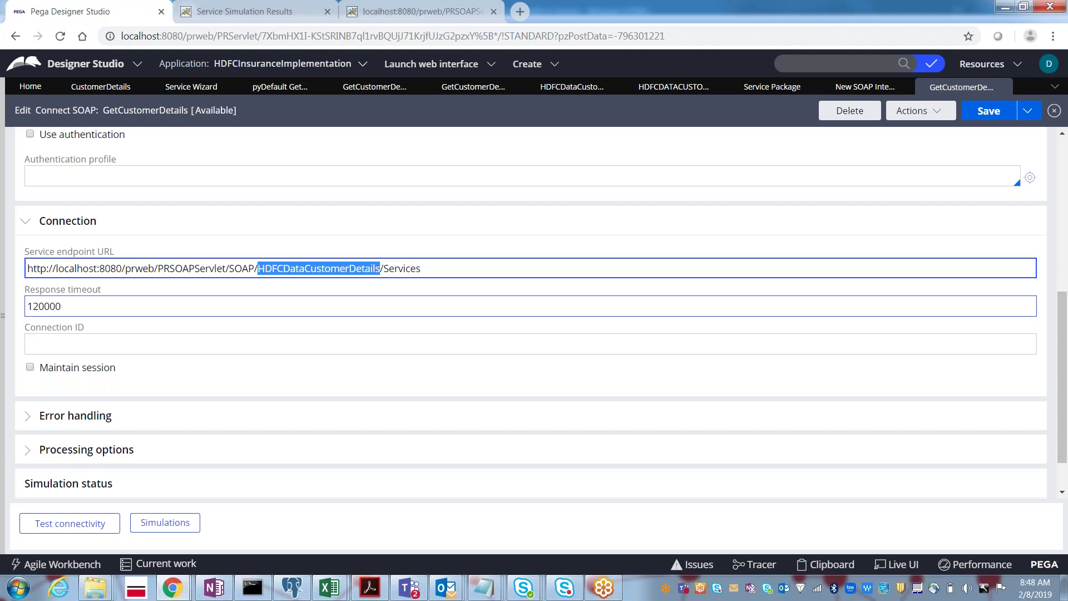
# Expand the connector's error handling settings, review the status properties and open the ConnectionProblem error handler flow reference.
pyautogui.click(27, 418)
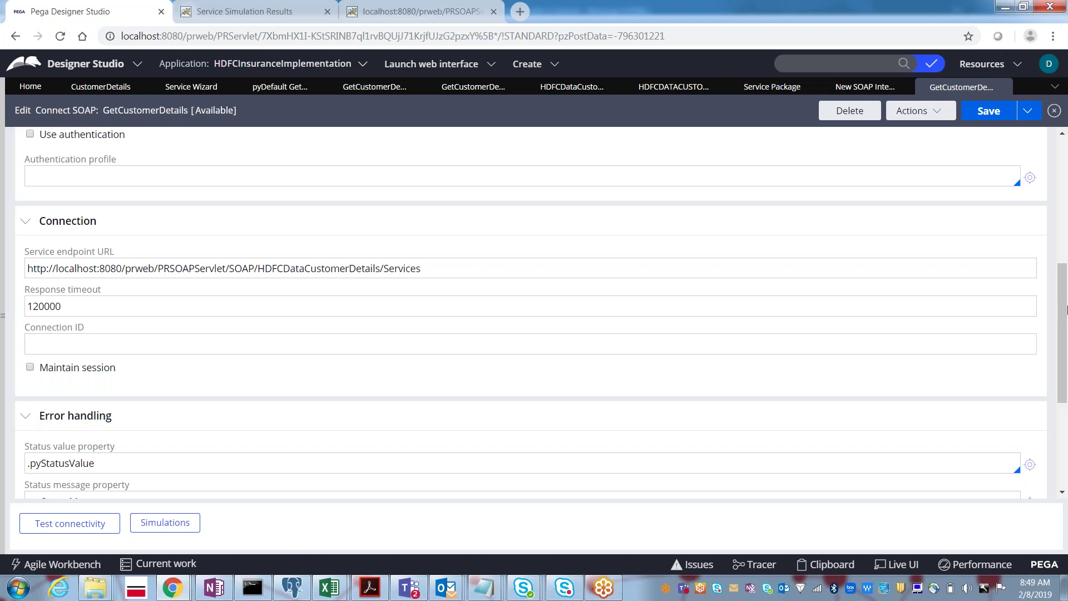
pyautogui.moveTo(1064, 308); pyautogui.dragTo(1063, 366)
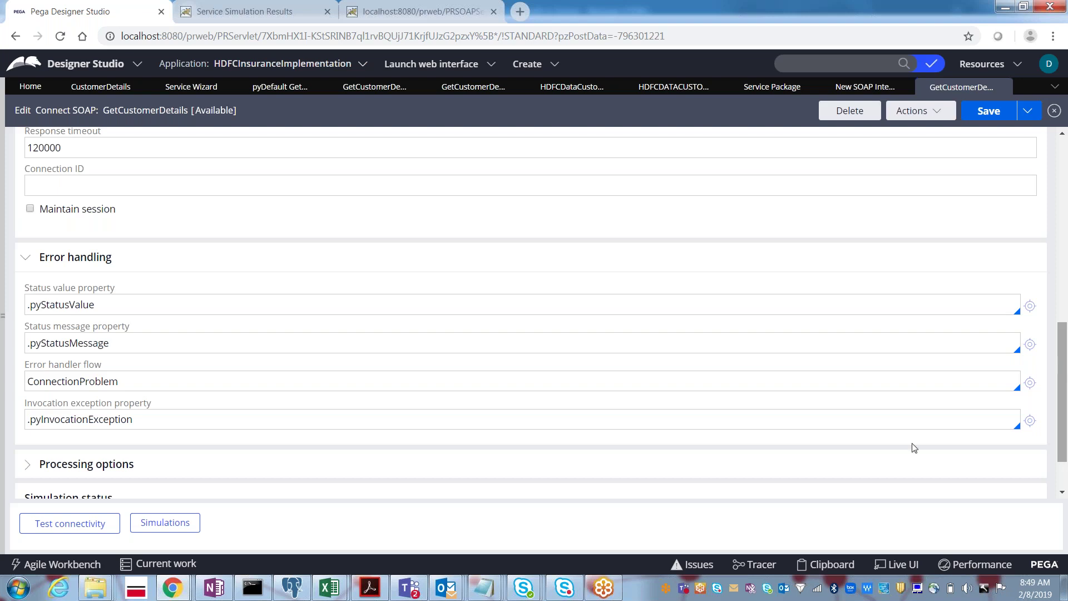
pyautogui.click(85, 344)
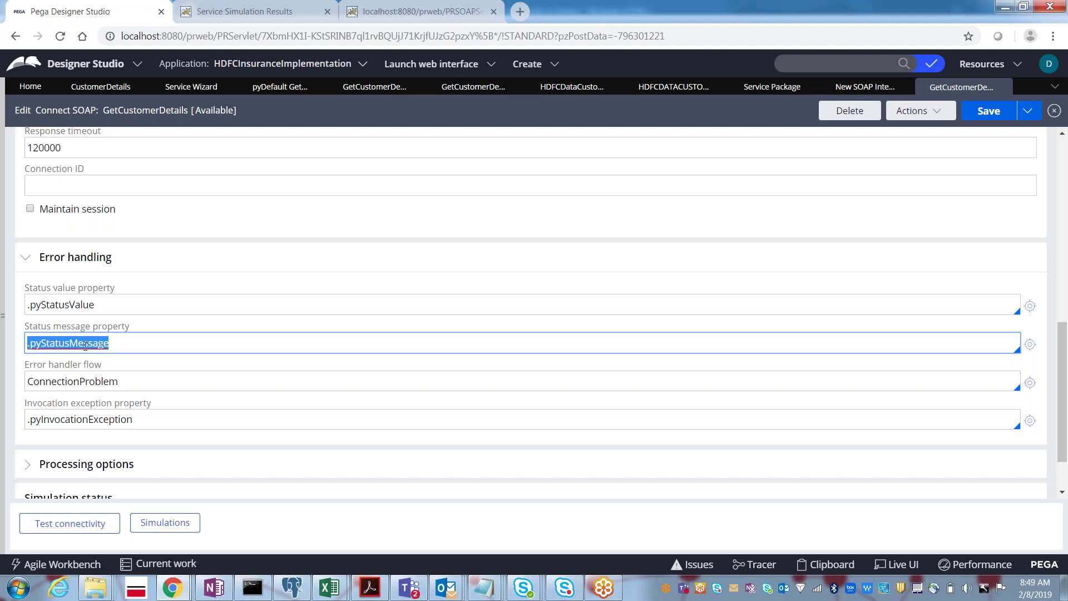
pyautogui.click(128, 383)
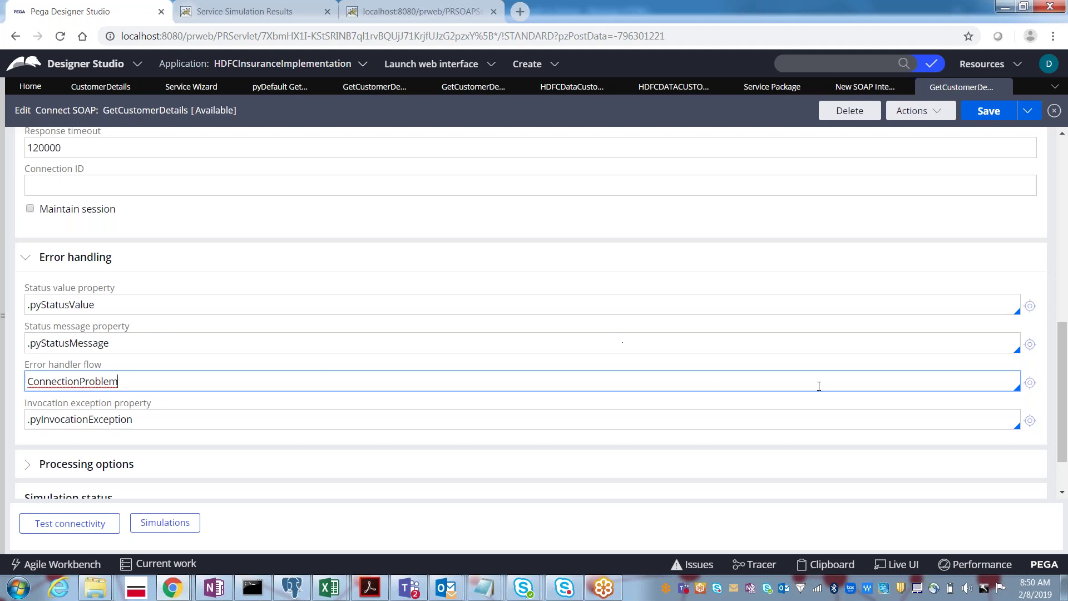
pyautogui.click(1030, 383)
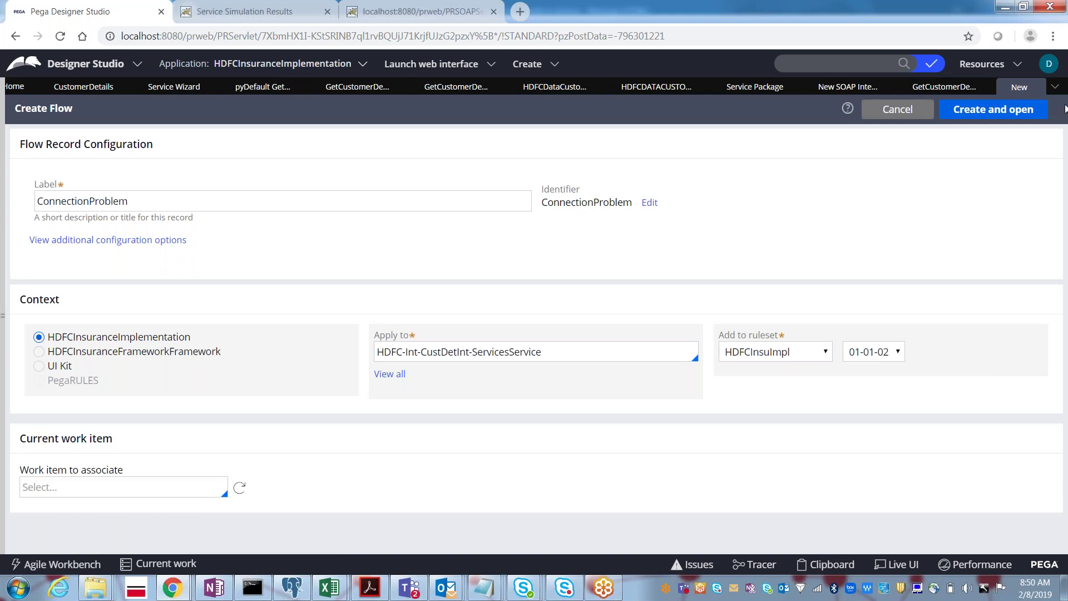
# Cancel the new ConnectionProblem flow record and review the connector's error handler flow, invocation exception, status value and status message properties.
pyautogui.click(907, 110)
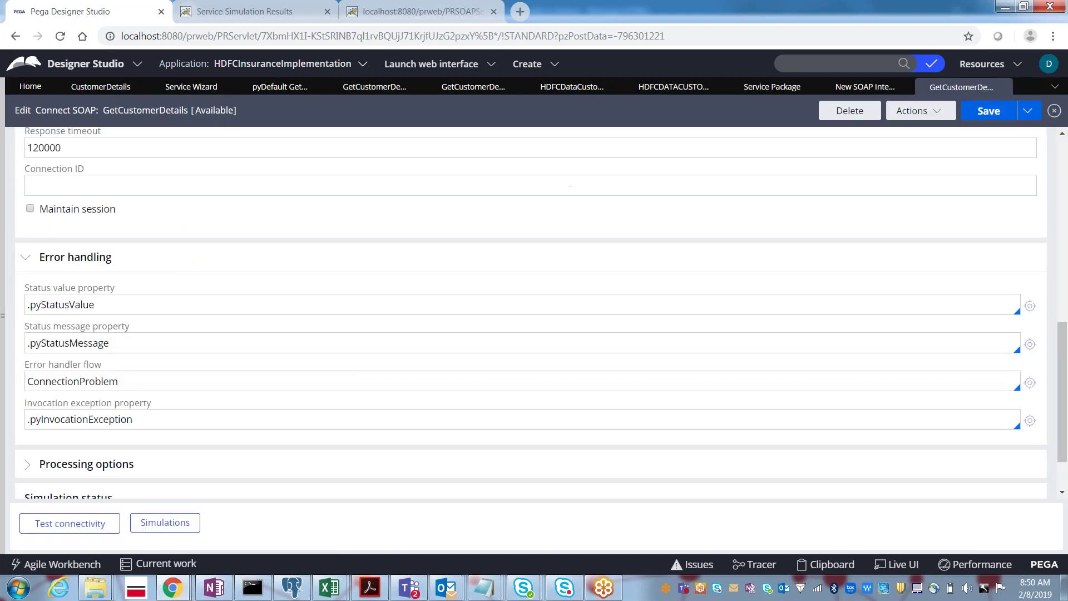
pyautogui.click(130, 386)
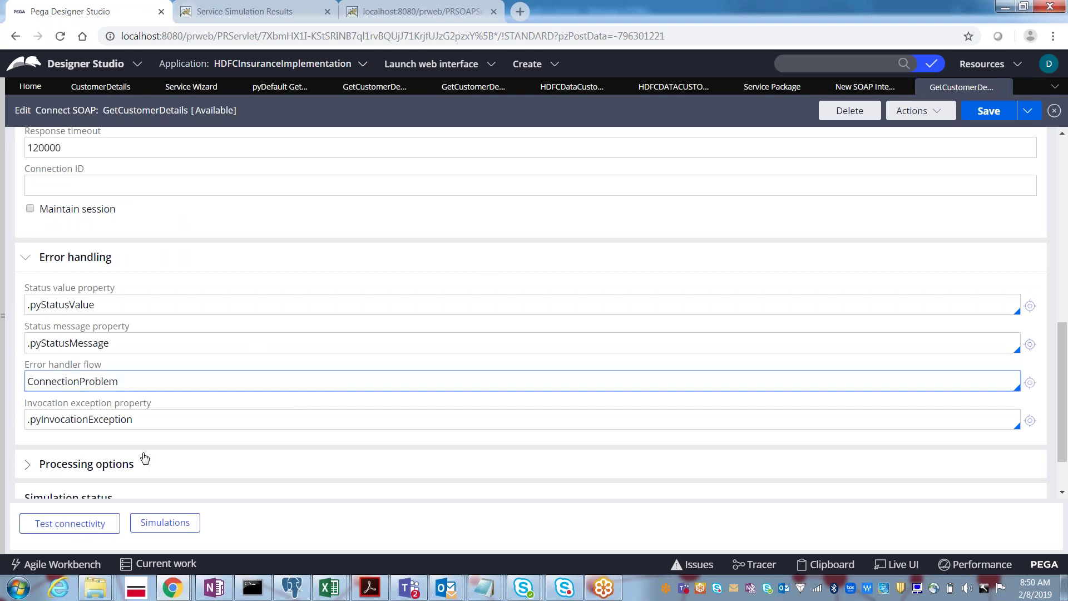
pyautogui.doubleClick(115, 420)
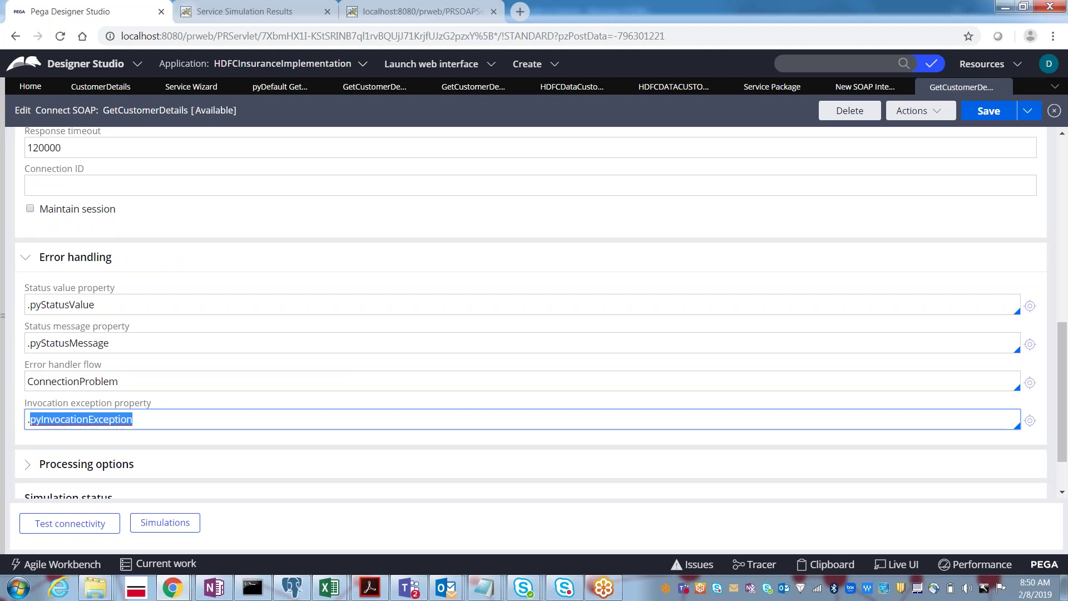
pyautogui.moveTo(1064, 384); pyautogui.dragTo(1061, 383)
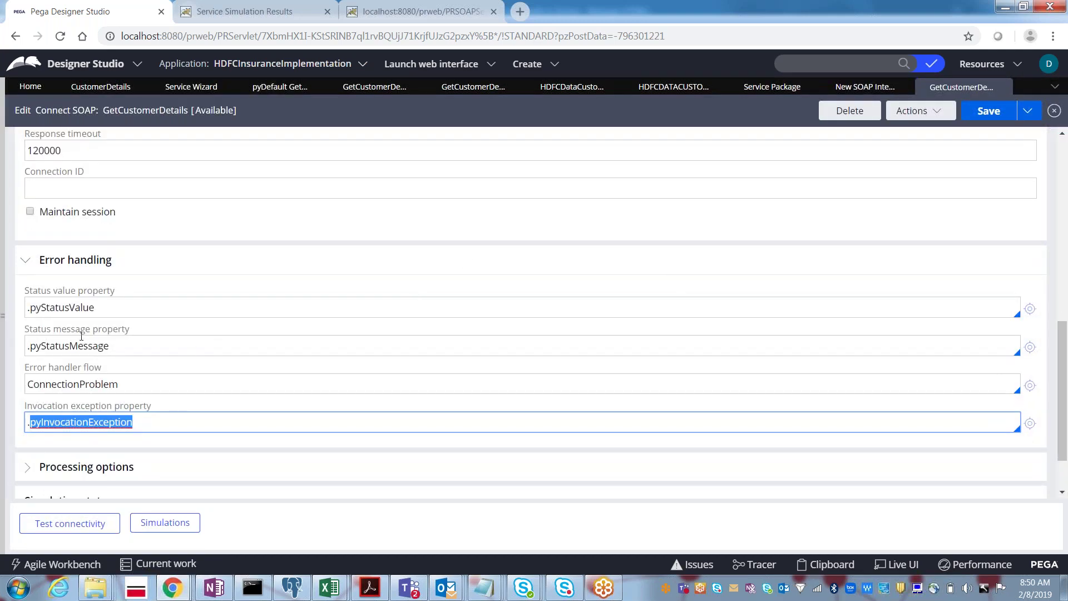
pyautogui.click(116, 313)
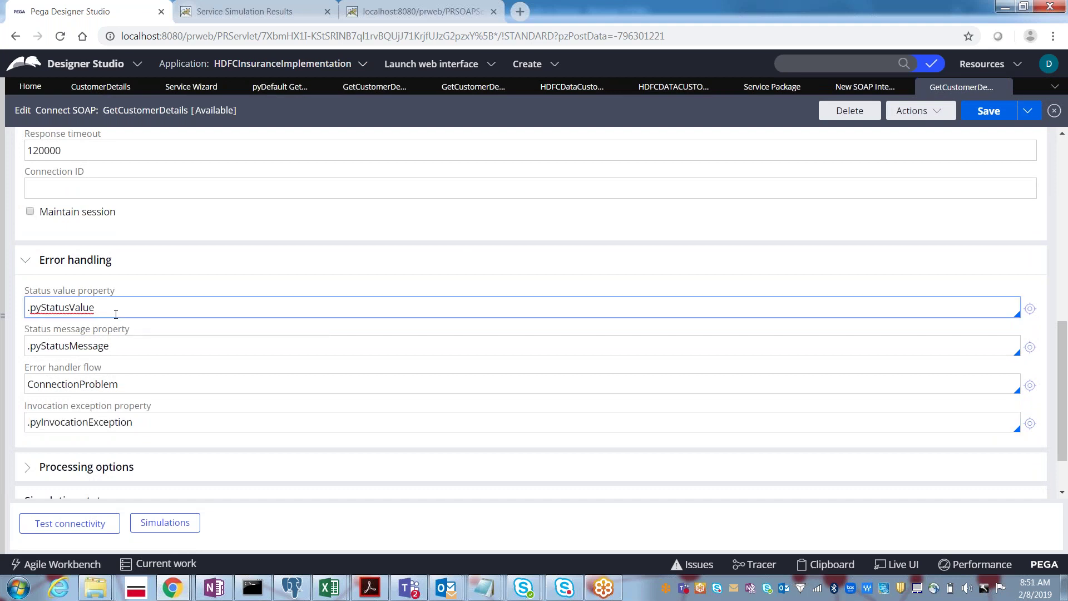
pyautogui.doubleClick(113, 347)
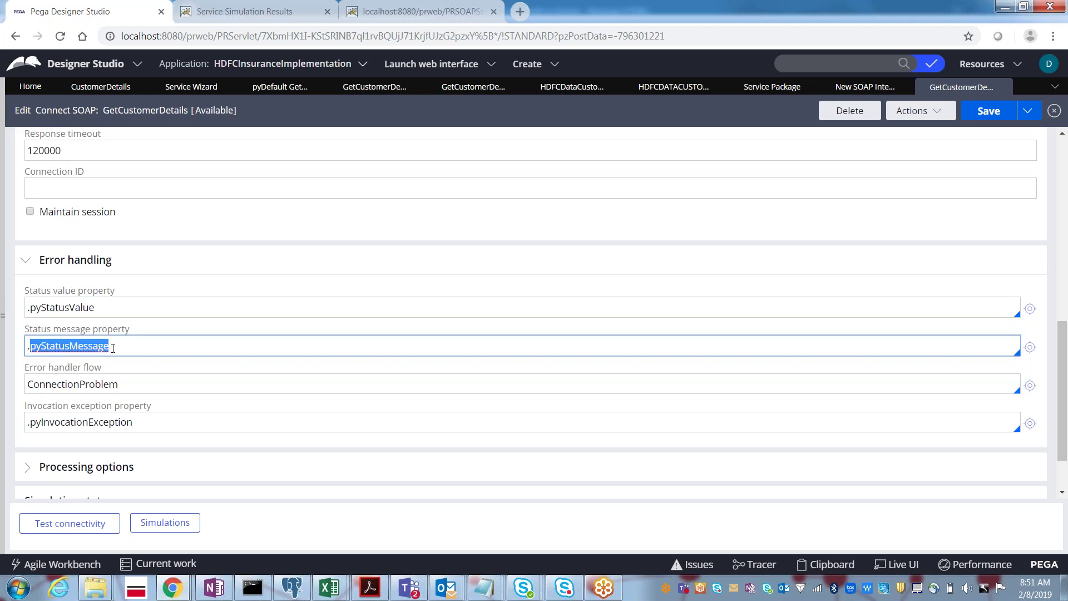
pyautogui.click(128, 383)
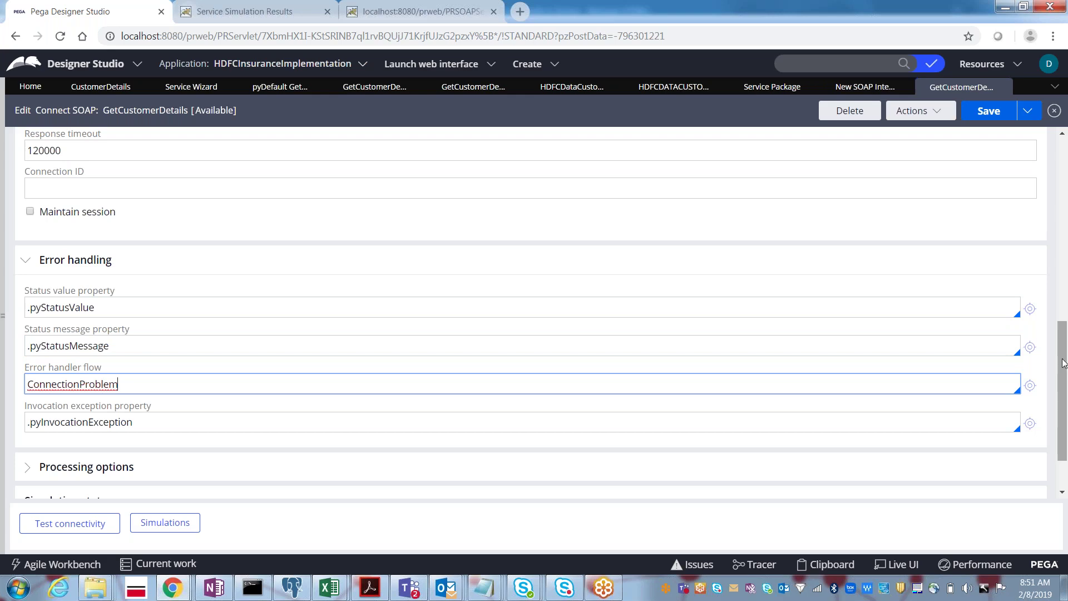
# Examine the connector's fault settings, covering the SOAP envelope target property and the fault code, reason and detail properties.
pyautogui.scroll(-1, 1061, 398)
pyautogui.scroll(-1, 1062, 397)
pyautogui.scroll(5, 1047, 251)
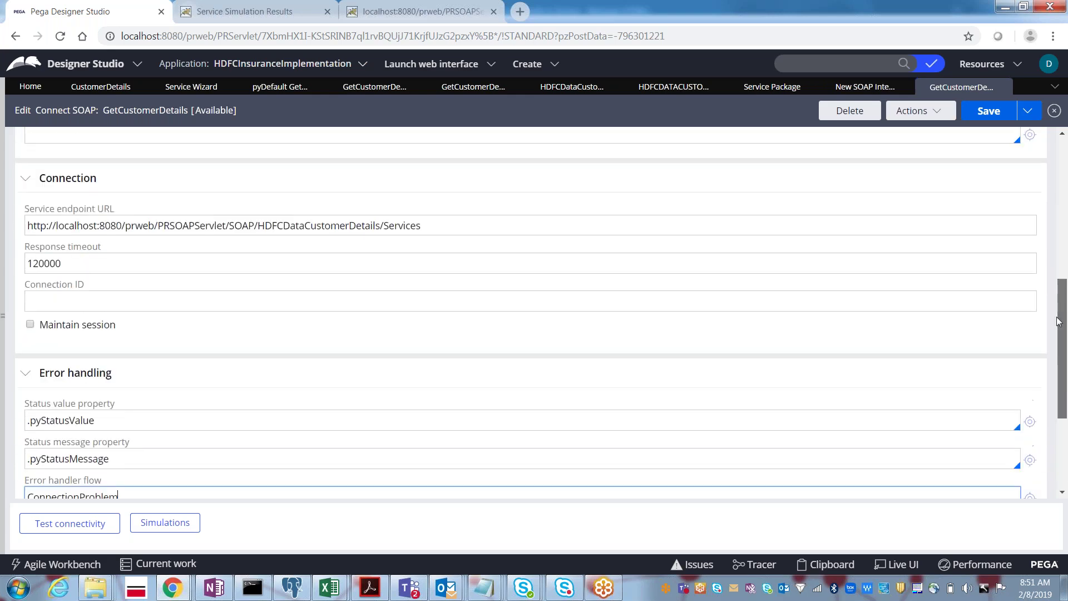
pyautogui.scroll(5, 1046, 251)
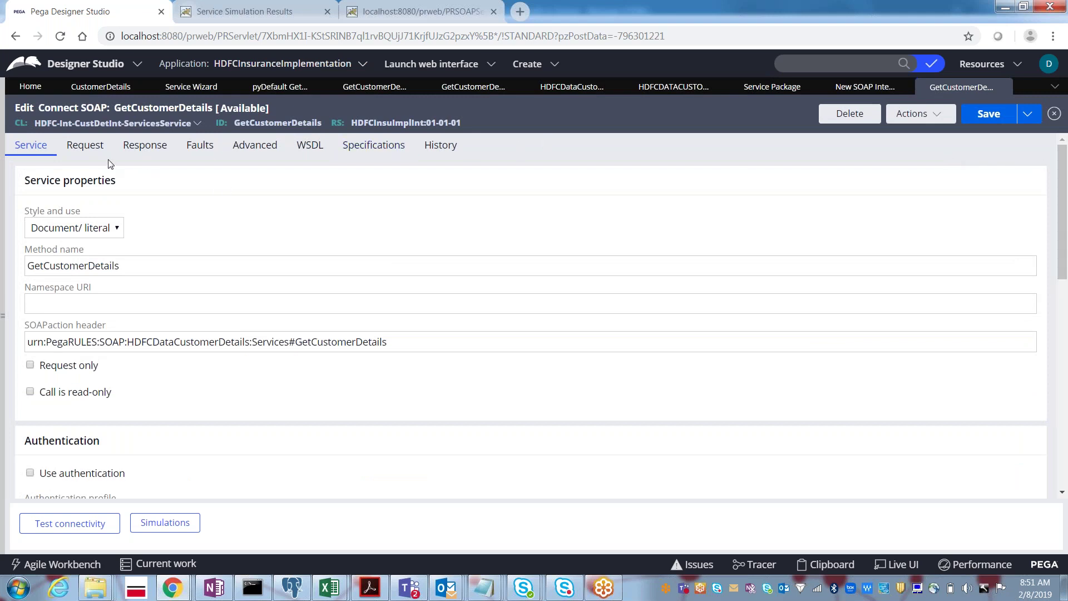
pyautogui.click(201, 146)
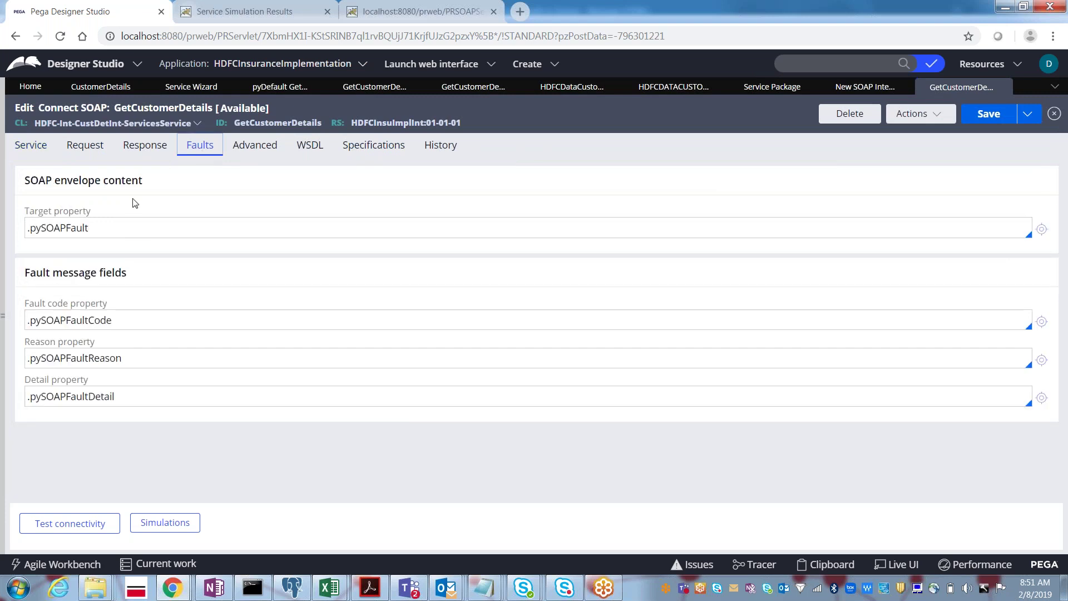
pyautogui.click(116, 230)
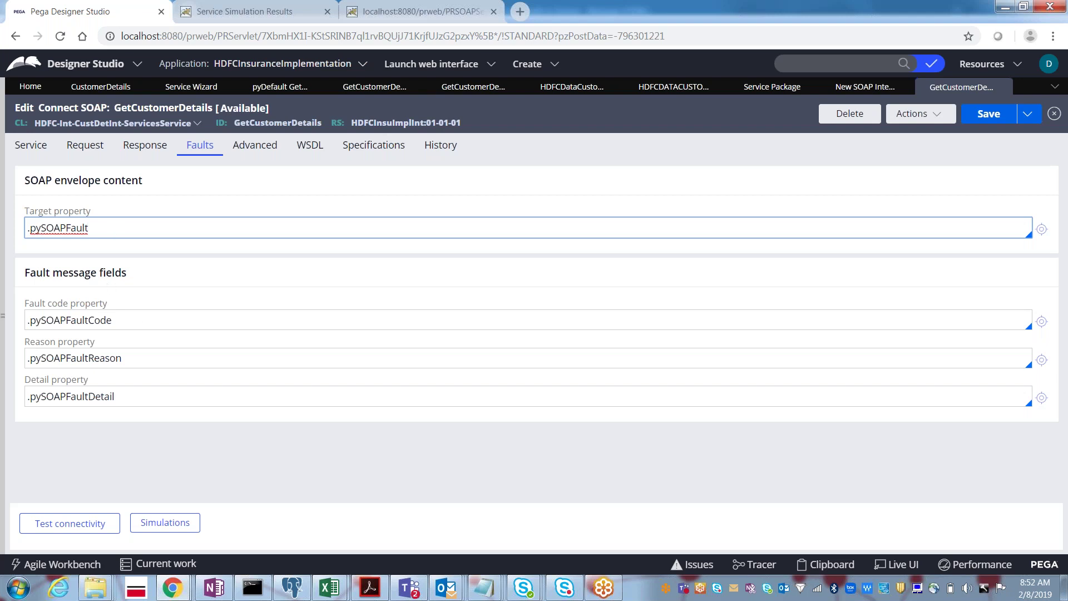
pyautogui.click(135, 325)
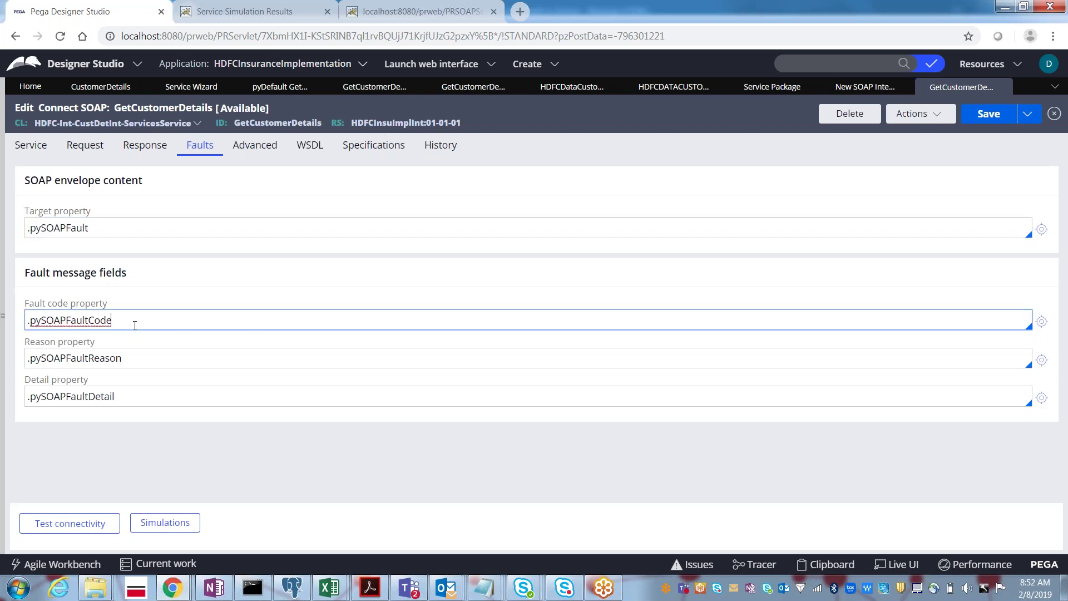
pyautogui.click(120, 359)
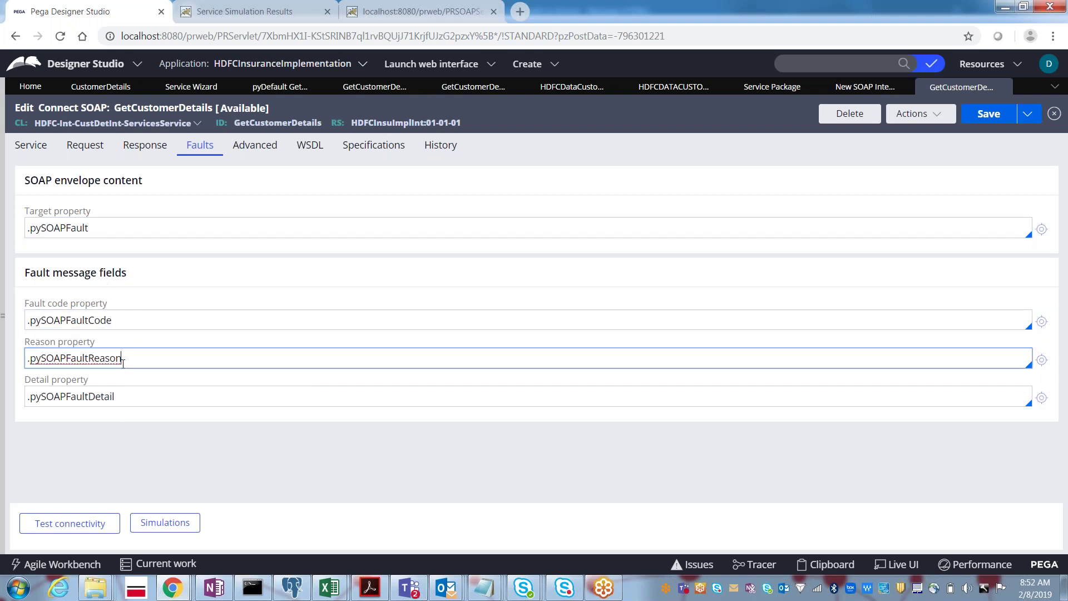
pyautogui.click(118, 397)
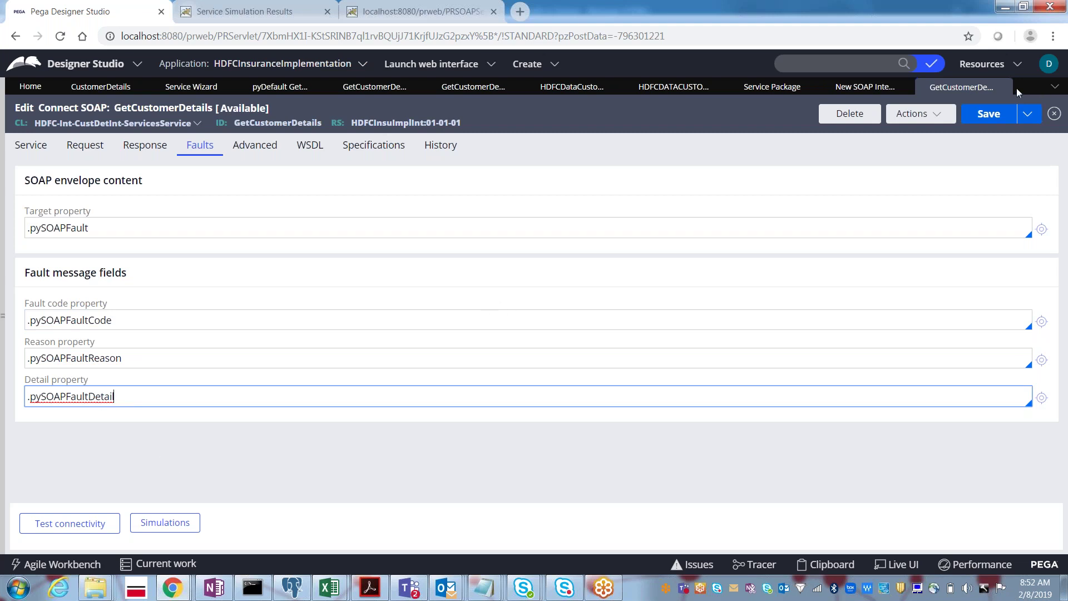
# Save the GetCustomerDetails connector and run its connectivity test, reviewing the full results before closing them.
pyautogui.click(990, 115)
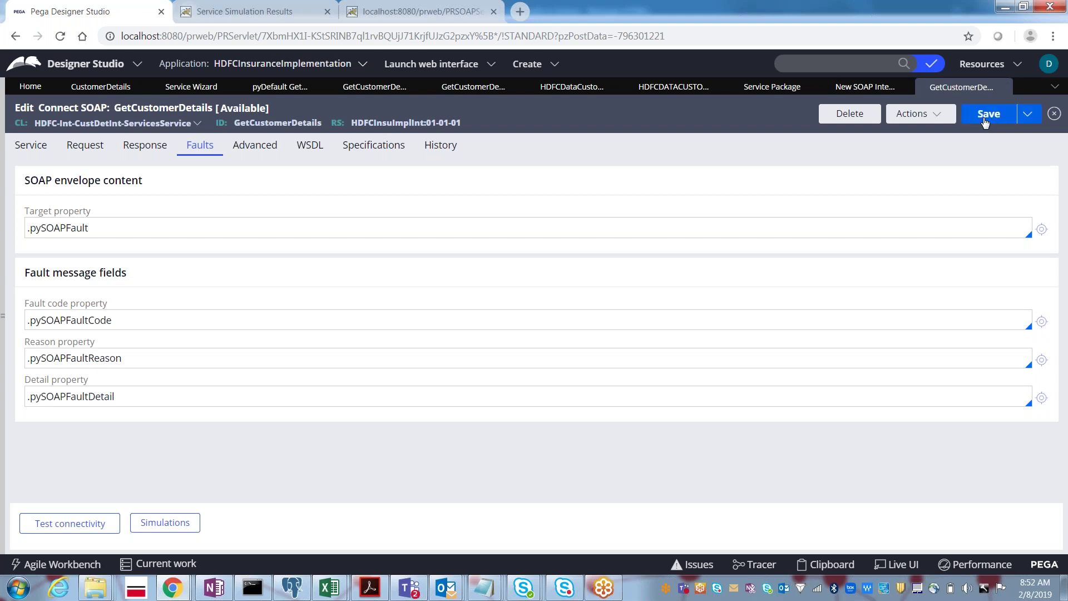
pyautogui.click(70, 529)
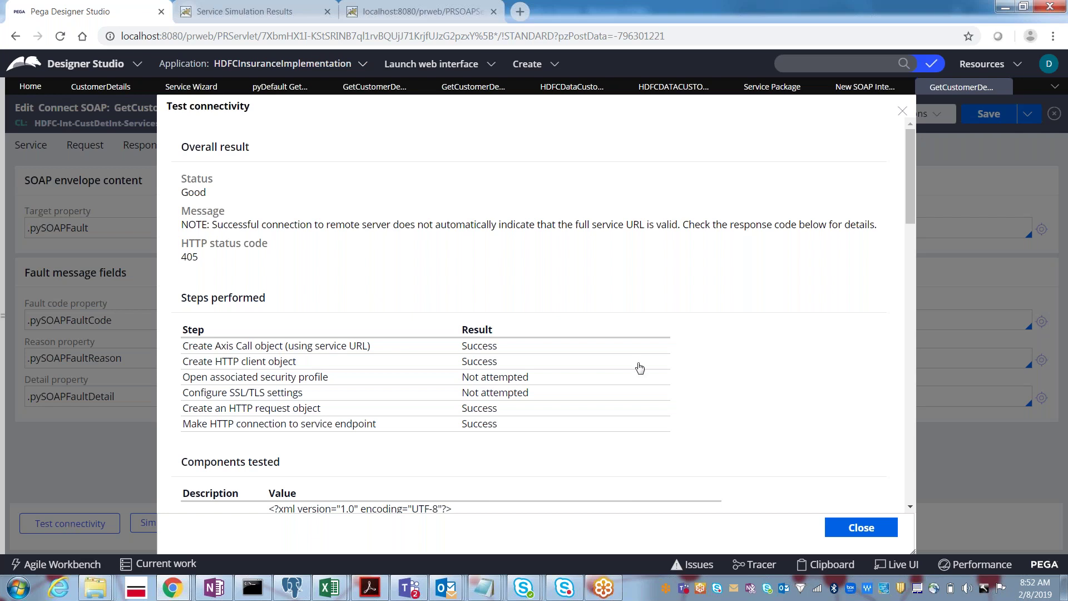
pyautogui.moveTo(907, 168); pyautogui.dragTo(907, 232)
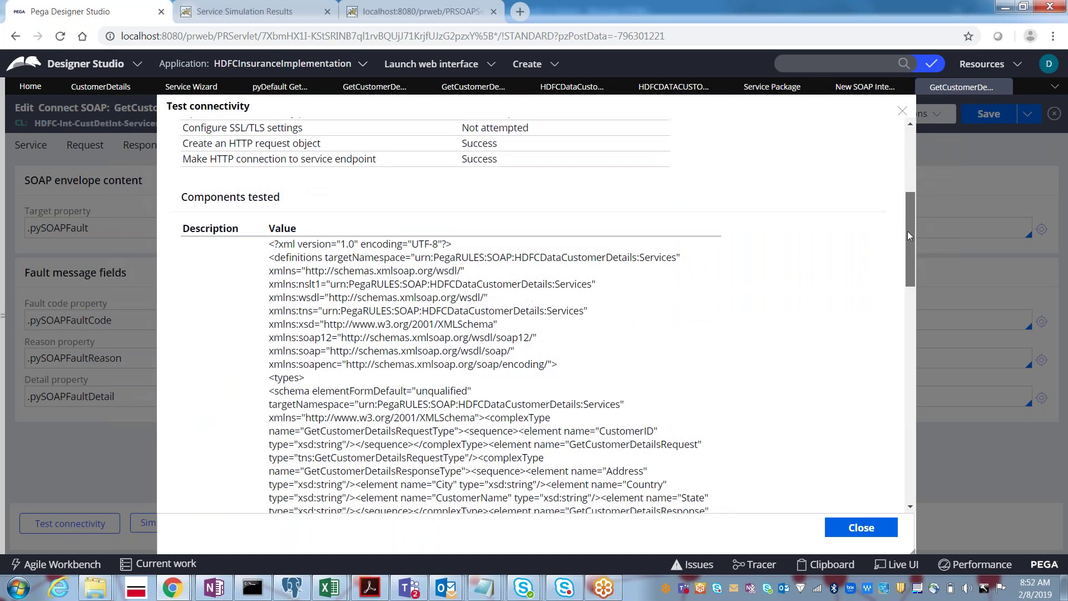
pyautogui.moveTo(906, 233); pyautogui.dragTo(889, 496)
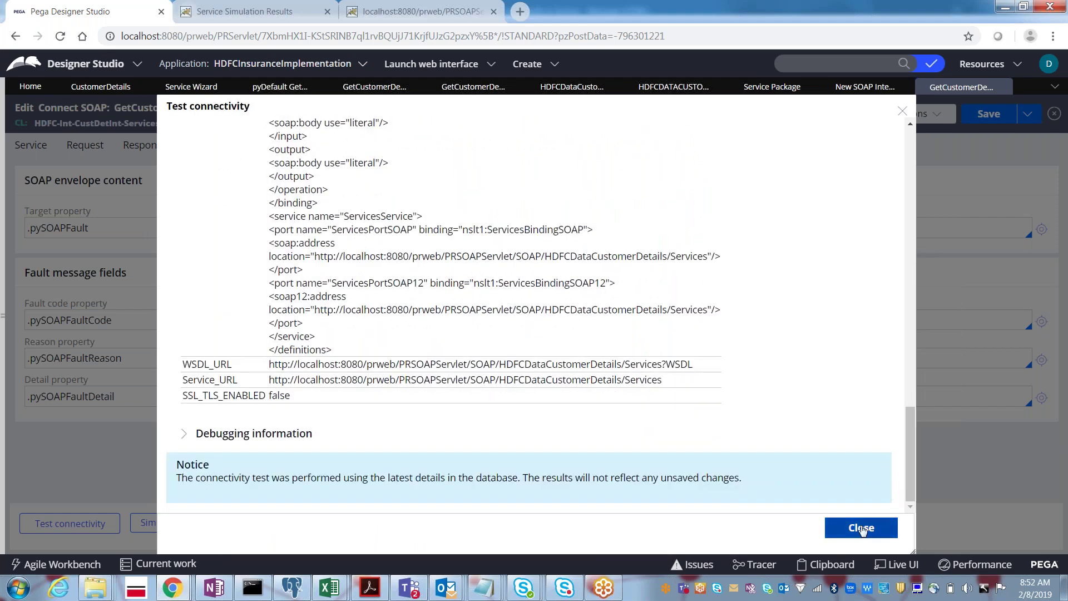
pyautogui.click(862, 530)
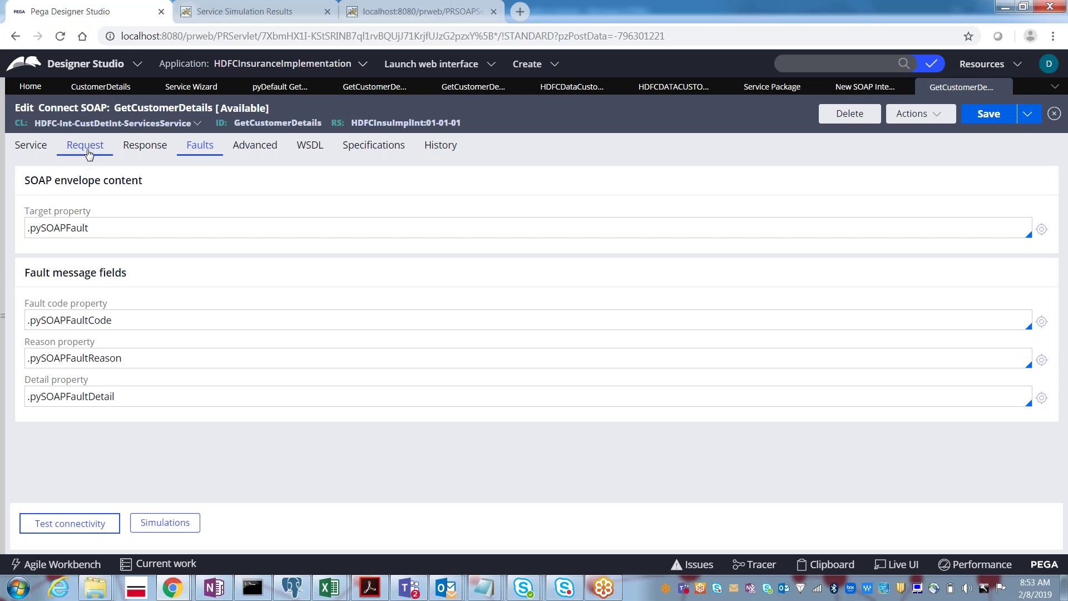
# Review the connector's service properties, request parameters and response parameters once more.
pyautogui.click(40, 147)
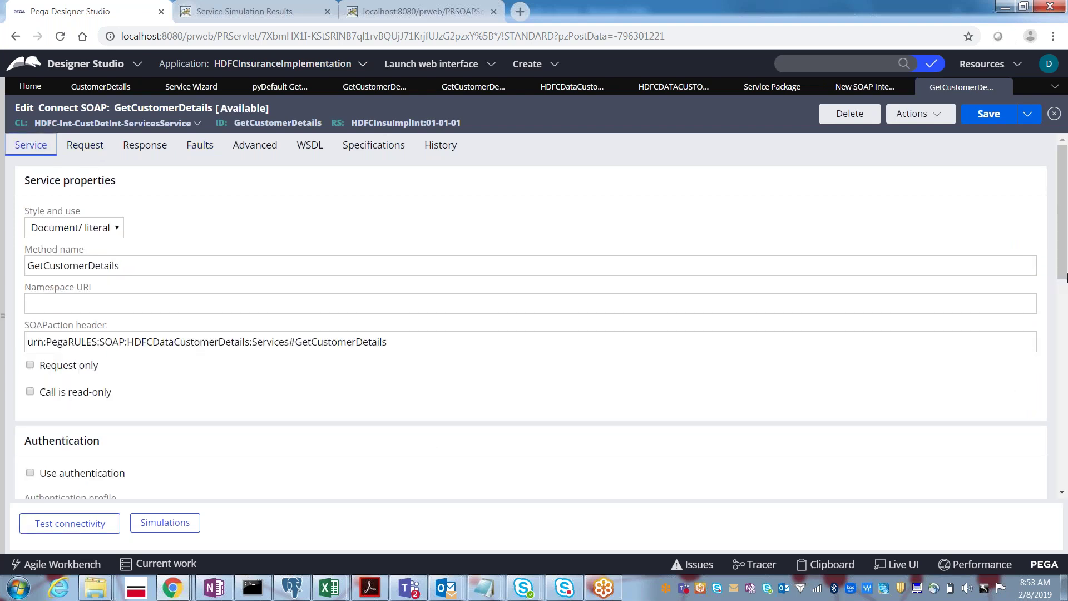
pyautogui.moveTo(1063, 281); pyautogui.dragTo(1040, 266)
pyautogui.click(83, 149)
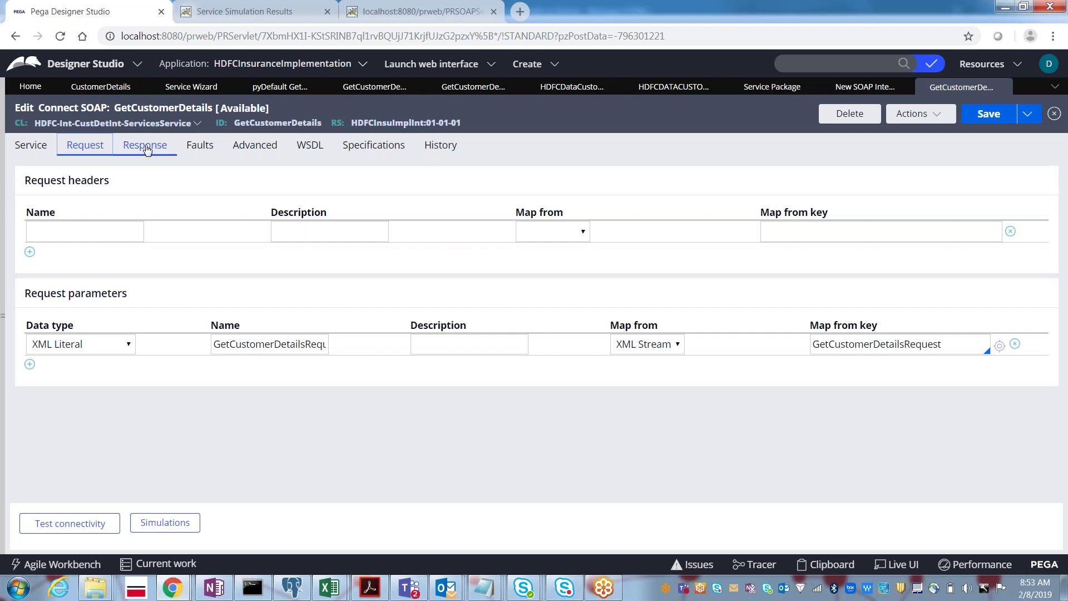
pyautogui.click(146, 148)
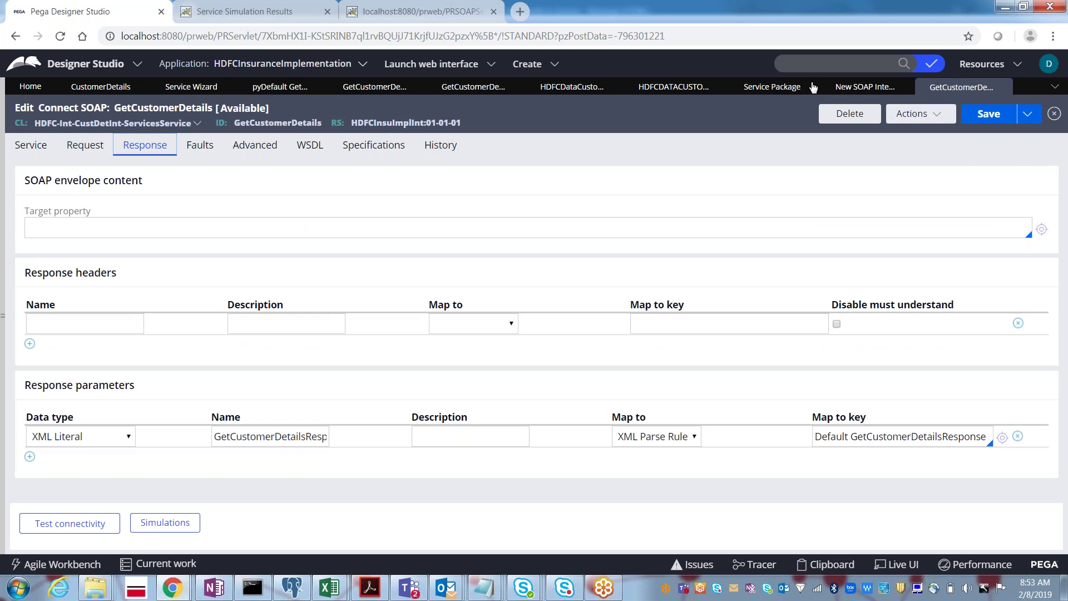
# Review the generation summary of the new SOAP integration and reopen the GetCustomerDetails data source from it.
pyautogui.click(852, 88)
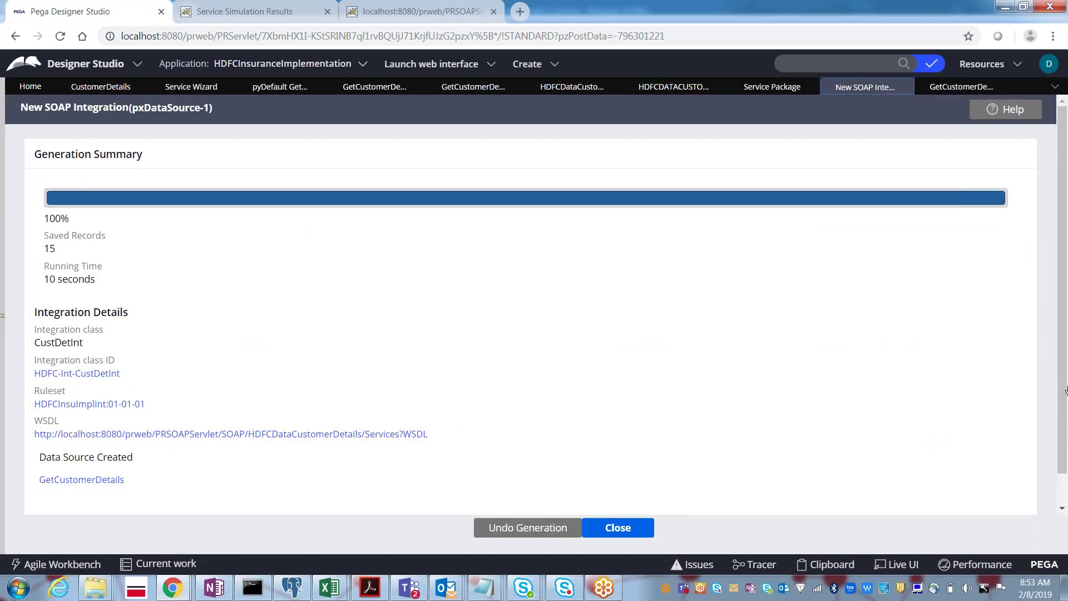
pyautogui.moveTo(1063, 391); pyautogui.dragTo(1065, 338)
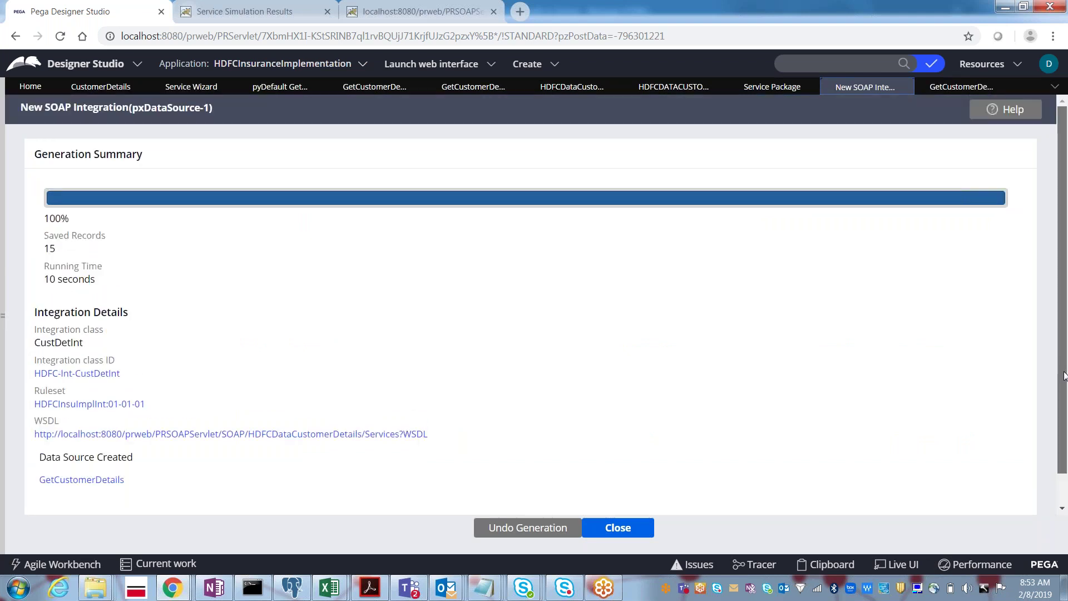
pyautogui.moveTo(1063, 389); pyautogui.dragTo(1064, 426)
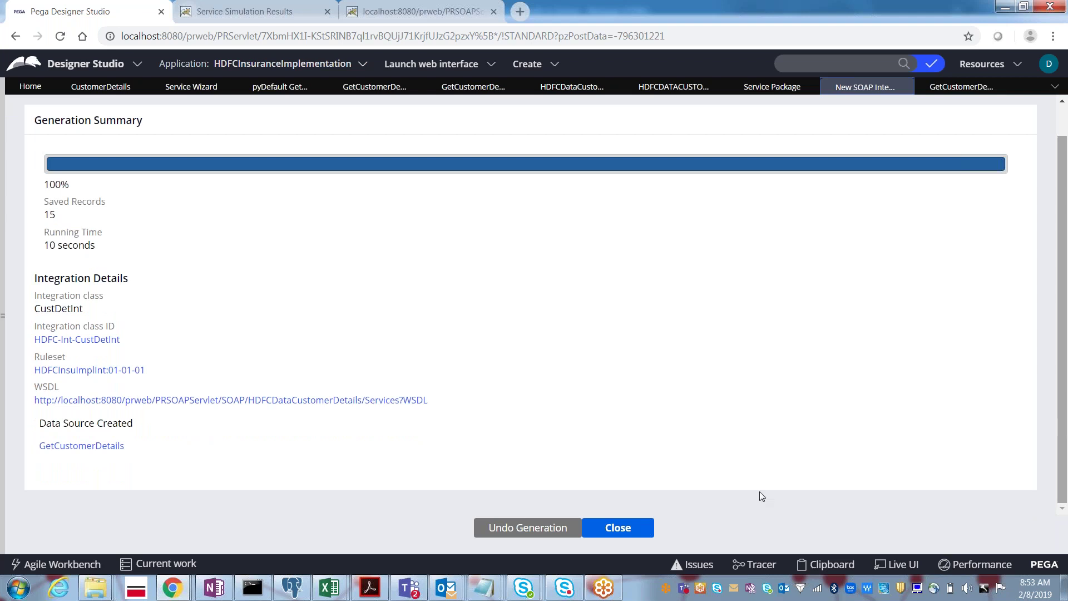
pyautogui.click(91, 450)
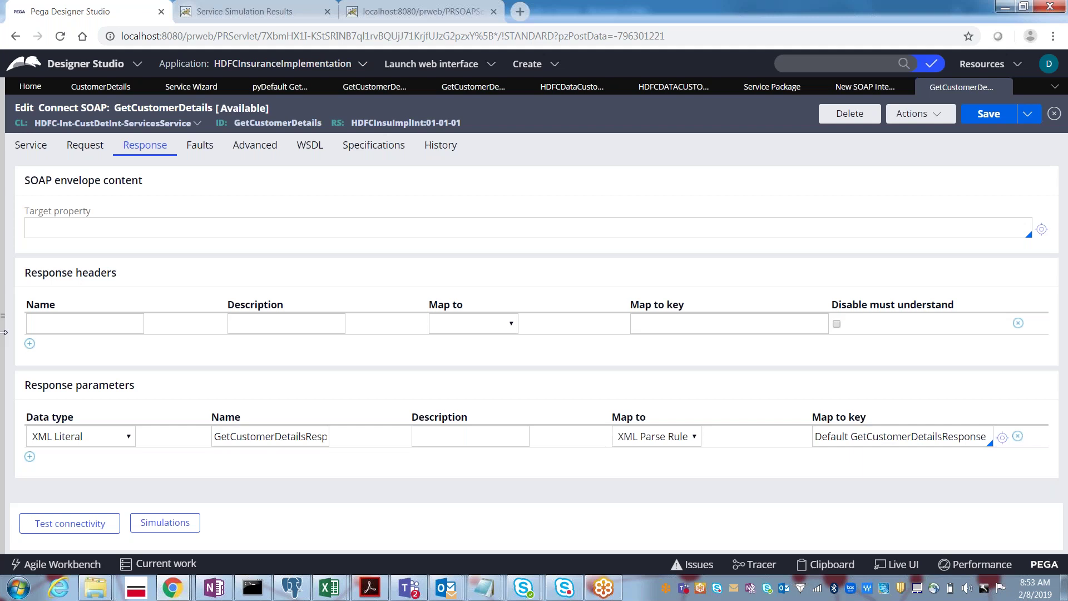
# Try to find the connector's class among the suggestions for hdfc-hdfc in the GetCustDetailsFromService activity's page definition.
pyautogui.click(3, 332)
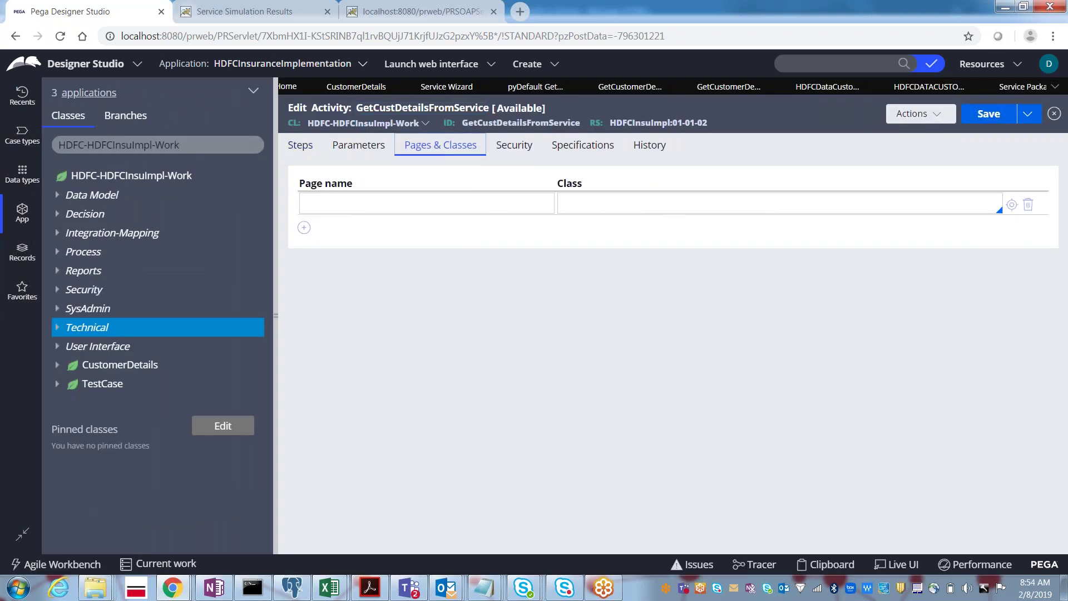
pyautogui.click(779, 204)
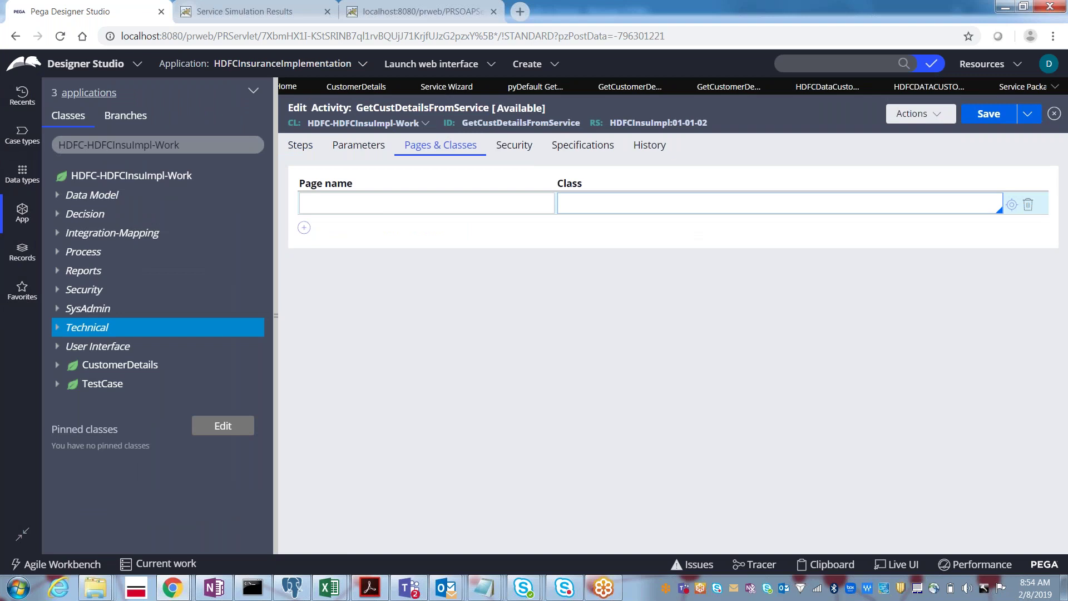
pyautogui.write('hdfc')
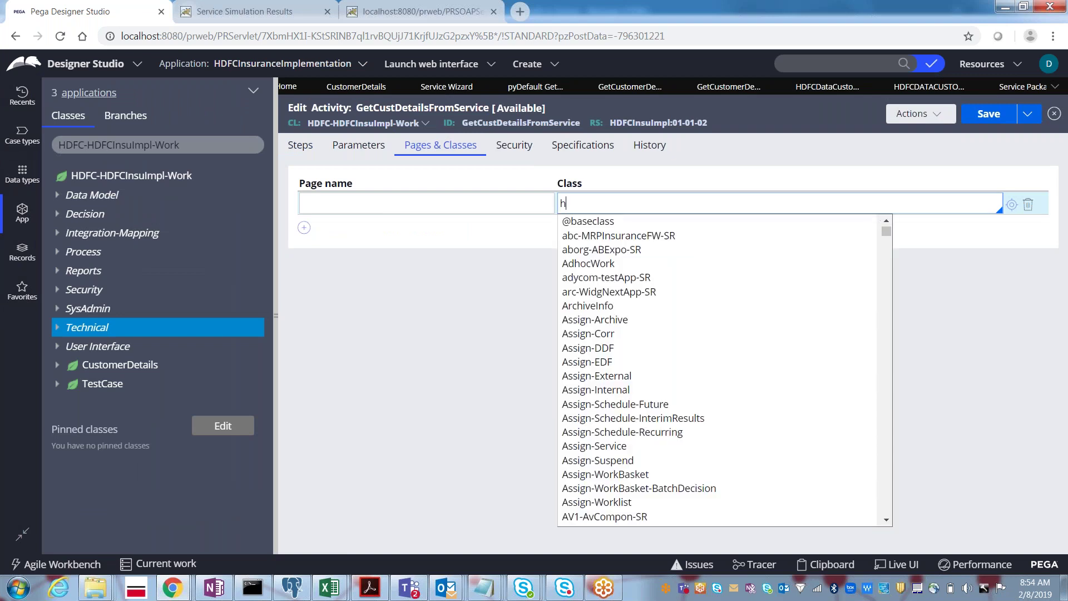
pyautogui.write('/hd')
pyautogui.press('BackSpace')
pyautogui.press('BackSpace')
pyautogui.press('BackSpace')
pyautogui.write('-')
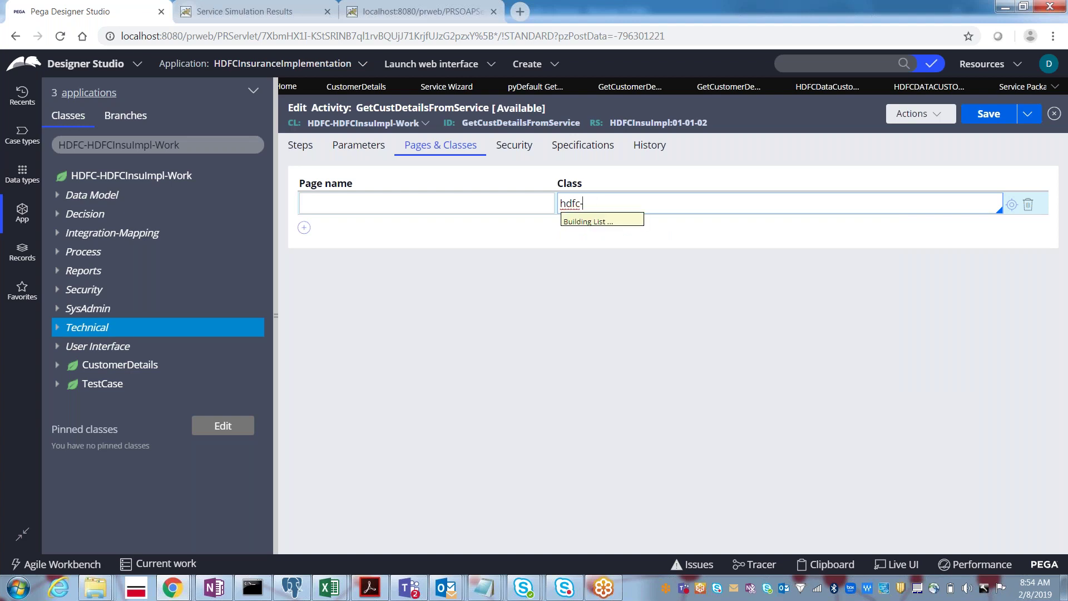
pyautogui.write('hdfc')
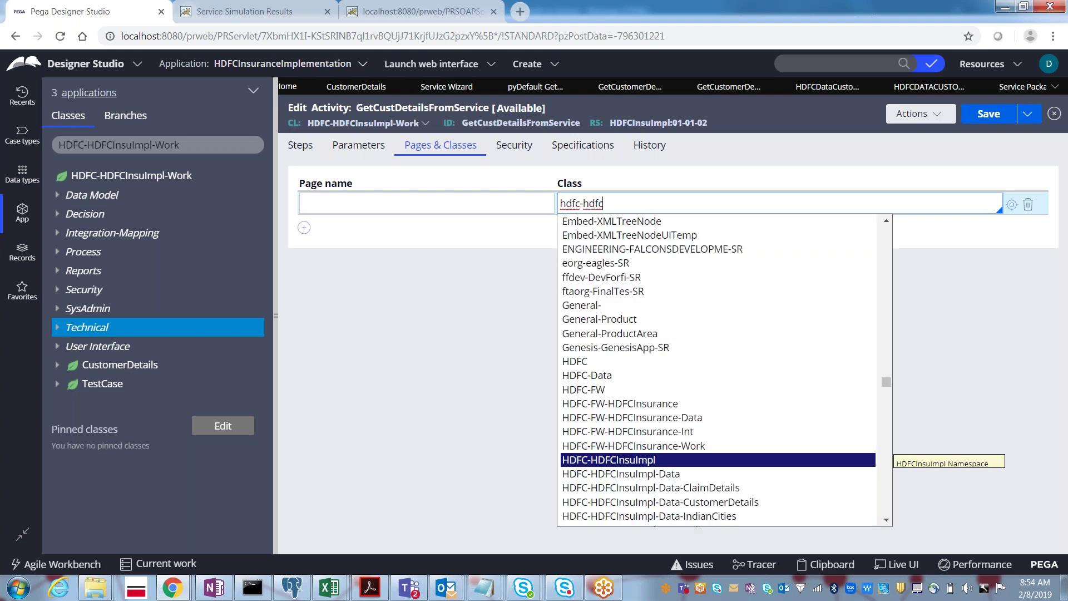
pyautogui.press('Down')
pyautogui.press('Down')
pyautogui.press('Down')
pyautogui.press('Down')
pyautogui.press('Down')
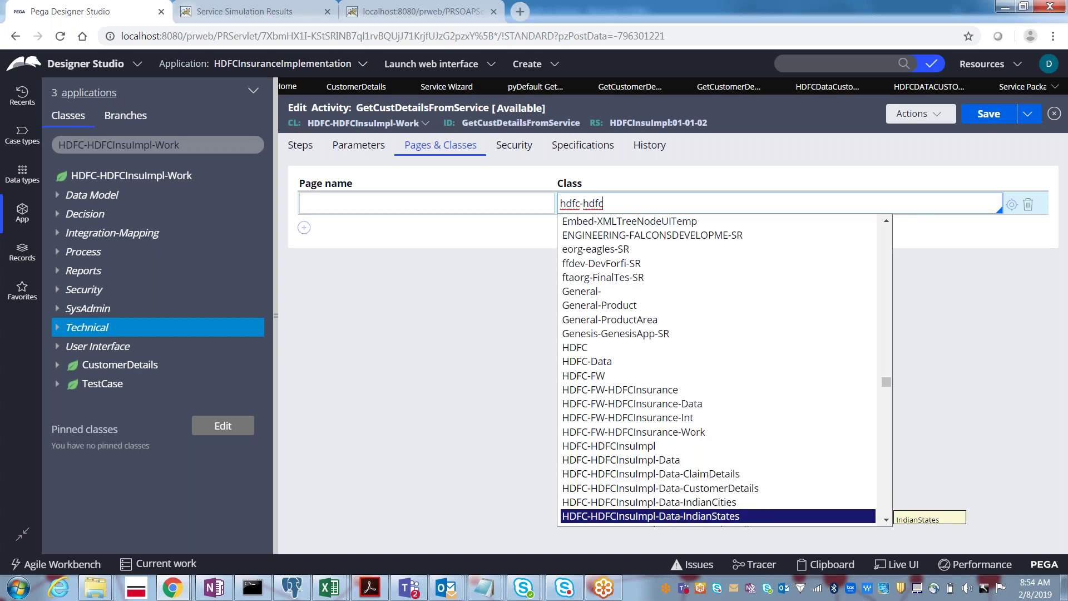
pyautogui.press('Down')
pyautogui.press('Down')
pyautogui.press('Down')
pyautogui.press('Down')
pyautogui.press('Down')
pyautogui.press('Down')
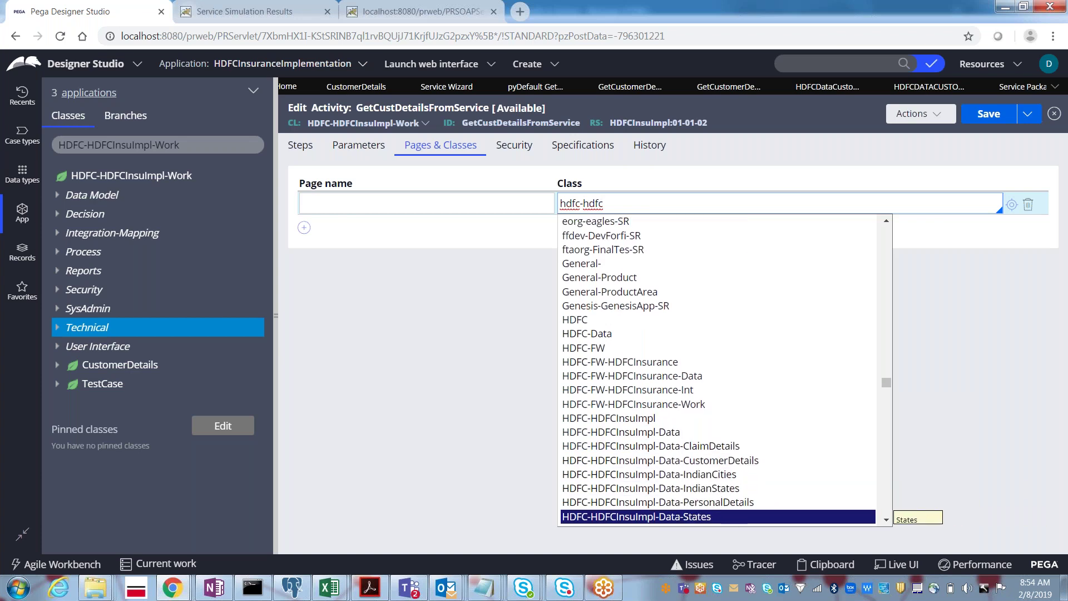
pyautogui.press('Down')
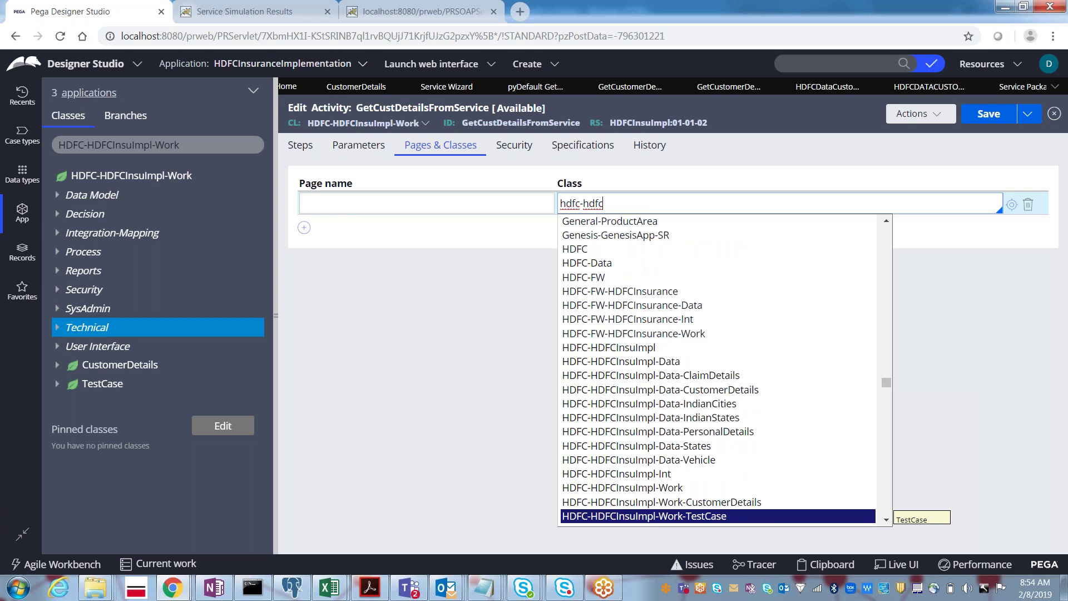
pyautogui.press('Down')
pyautogui.press('Down')
pyautogui.press('Down')
pyautogui.press('Down')
pyautogui.press('Down')
pyautogui.press('Down')
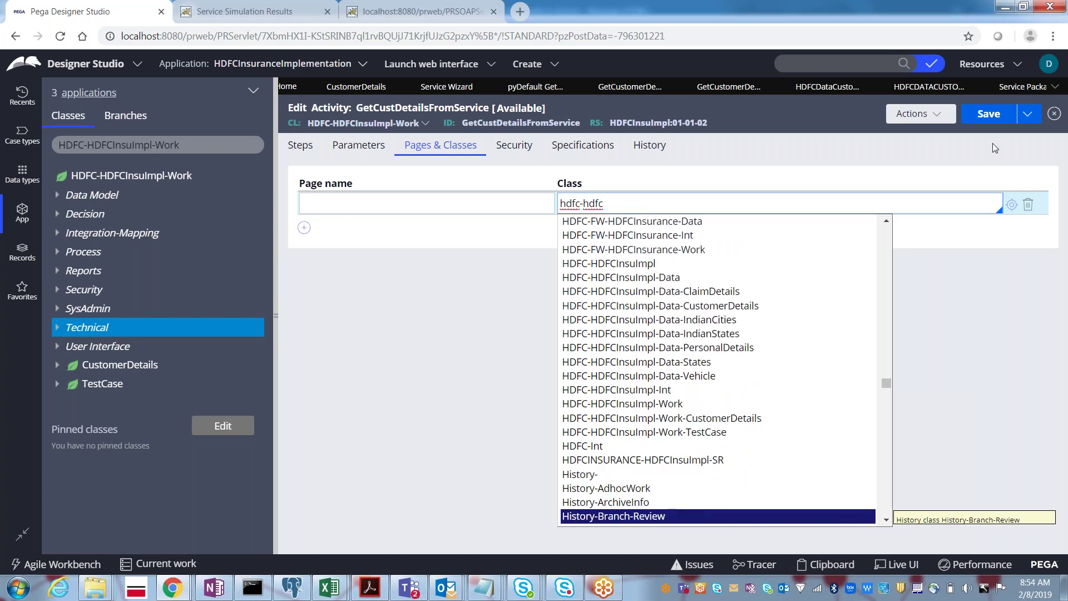
# Close the Service Package instances and copy class HDFC-Int-CustDetInt-ServicesService from the GetCustomerDetails connector into the activity's page definition.
pyautogui.click(1017, 90)
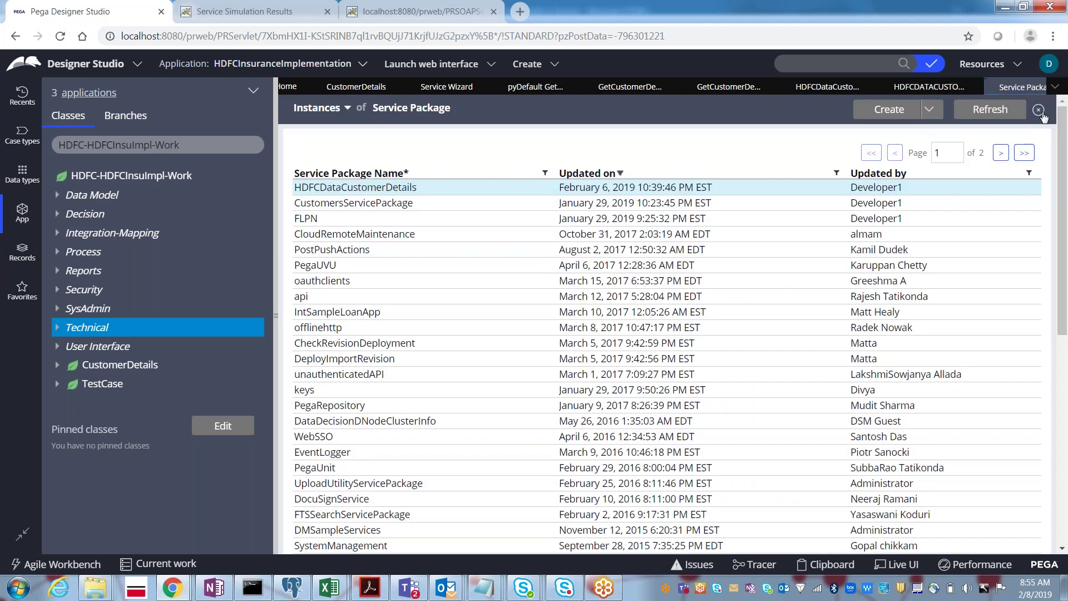
pyautogui.click(1039, 110)
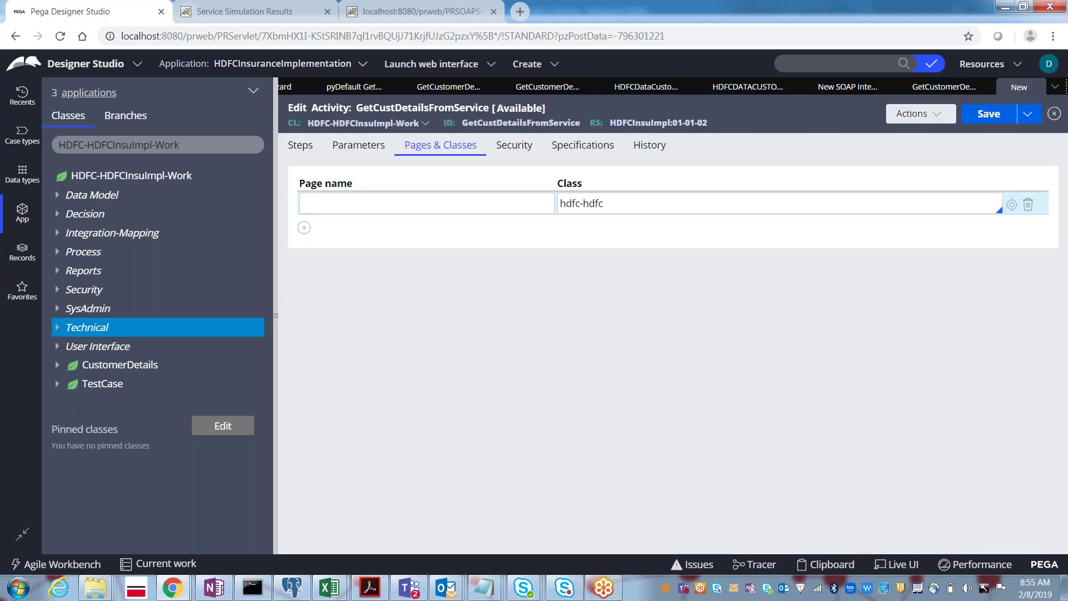
pyautogui.click(956, 91)
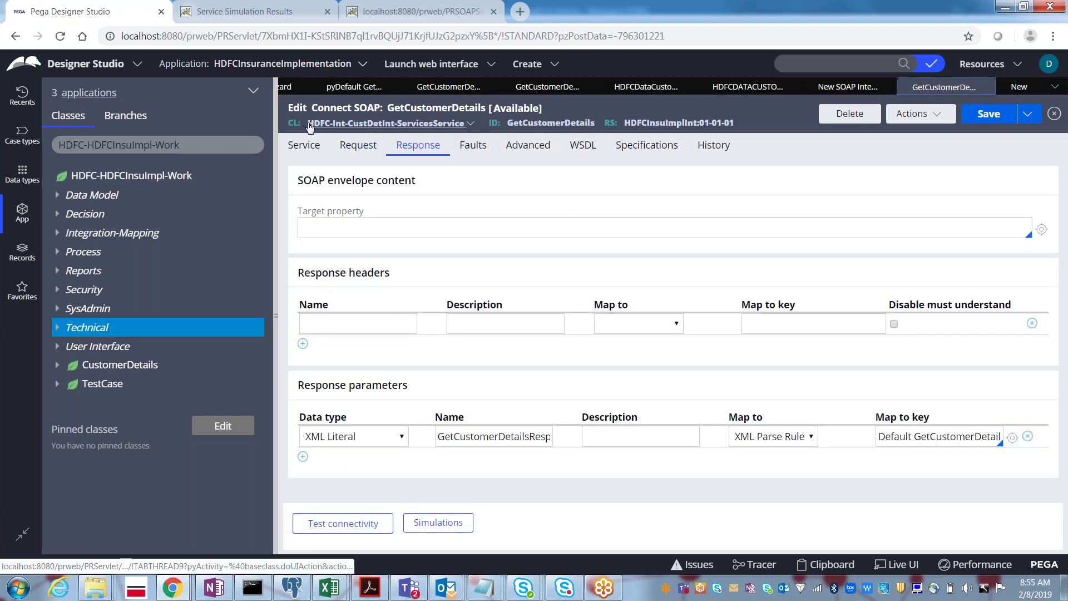
pyautogui.moveTo(308, 124); pyautogui.dragTo(465, 126)
pyautogui.hotkey('ctrl', 'c')
pyautogui.click(465, 124)
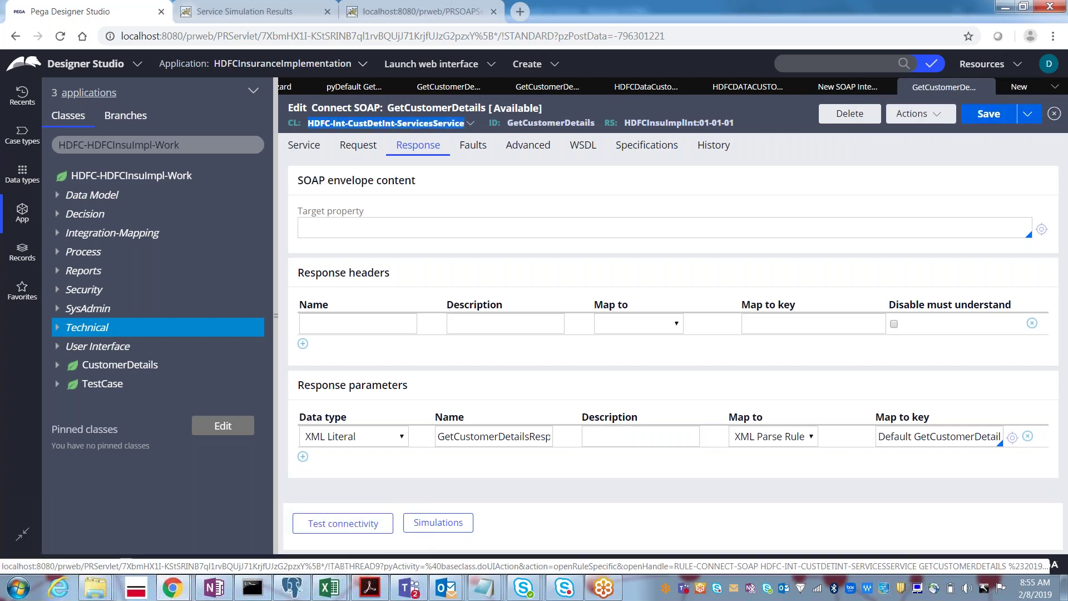
pyautogui.click(1020, 87)
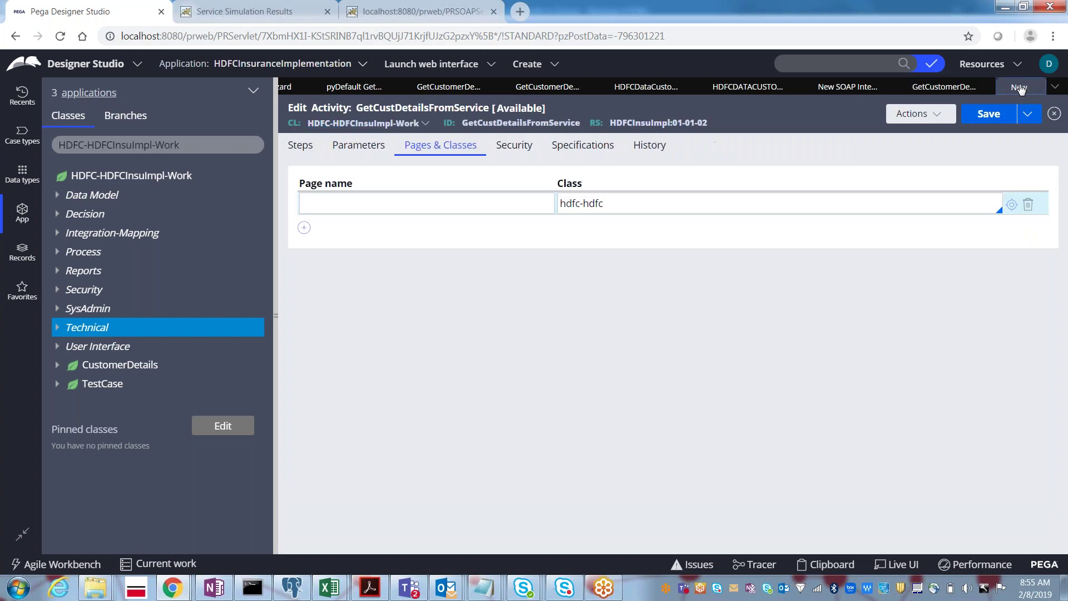
pyautogui.click(614, 201)
pyautogui.hotkey('ctrl', 'a')
pyautogui.hotkey('ctrl', 'v')
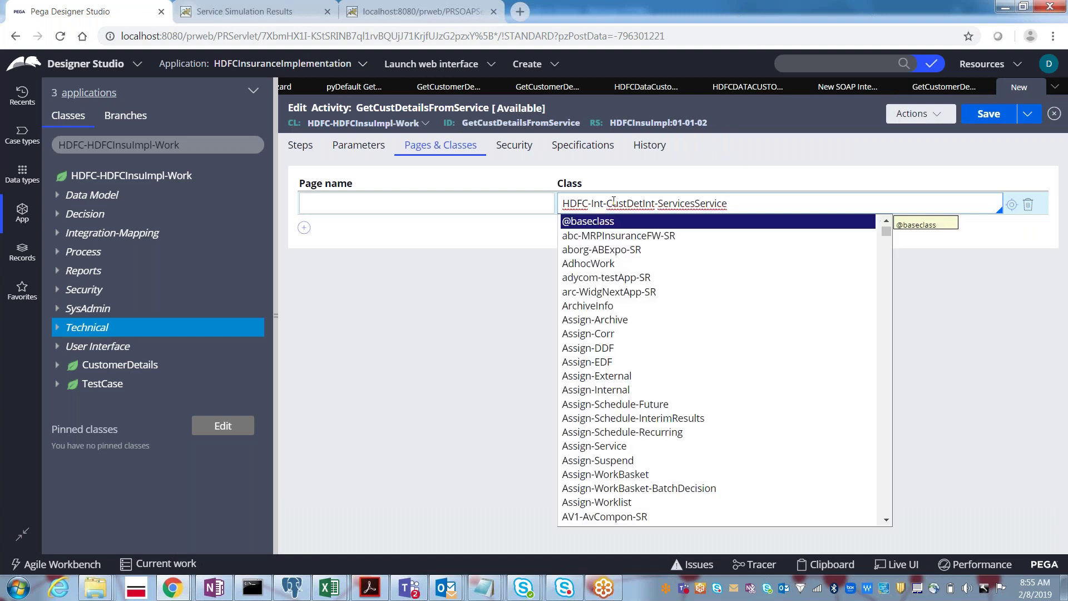
# Try to find the integration class among the suggested classes by shortening the class name to HDFC-in.
pyautogui.press('Down')
pyautogui.press('Down')
pyautogui.press('Down')
pyautogui.press('Down')
pyautogui.press('Down')
pyautogui.press('Down')
pyautogui.press('Down')
pyautogui.press('Down')
pyautogui.press('Down')
pyautogui.press('Down')
pyautogui.press('BackSpace')
pyautogui.press('BackSpace')
pyautogui.press('BackSpace')
pyautogui.press('BackSpace')
pyautogui.press('BackSpace')
pyautogui.press('BackSpace')
pyautogui.press('BackSpace')
pyautogui.press('BackSpace')
pyautogui.press('BackSpace')
pyautogui.press('BackSpace')
pyautogui.press('BackSpace')
pyautogui.press('BackSpace')
pyautogui.press('BackSpace')
pyautogui.press('BackSpace')
pyautogui.press('BackSpace')
pyautogui.press('BackSpace')
pyautogui.press('BackSpace')
pyautogui.press('BackSpace')
pyautogui.press('BackSpace')
pyautogui.press('BackSpace')
pyautogui.press('BackSpace')
pyautogui.press('BackSpace')
pyautogui.press('BackSpace')
pyautogui.press('BackSpace')
pyautogui.press('BackSpace')
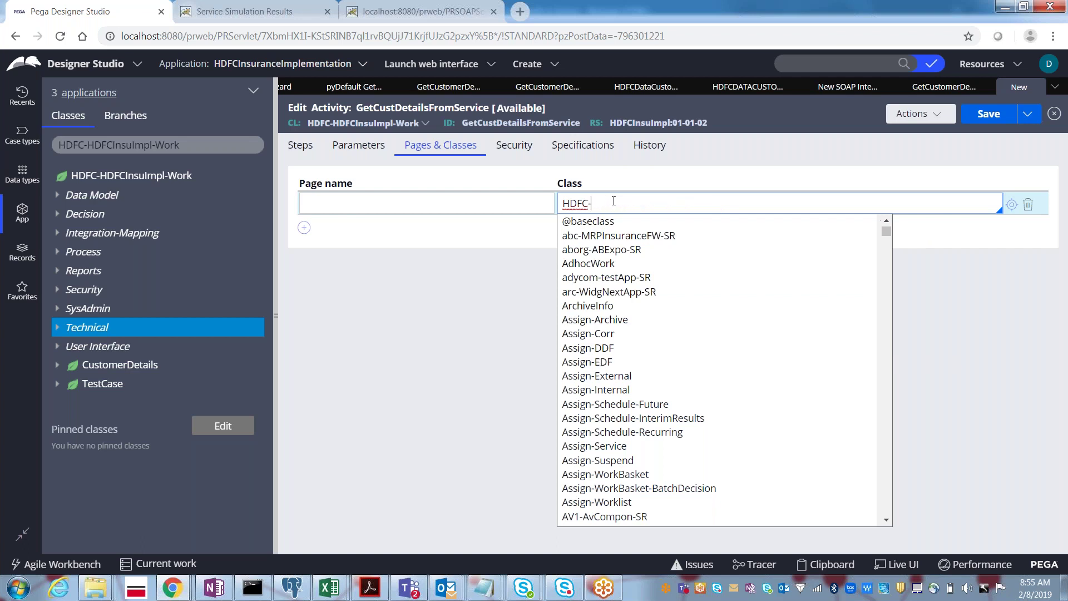
pyautogui.press('BackSpace')
pyautogui.write('-in')
pyautogui.press('Down')
pyautogui.press('Down')
pyautogui.press('Down')
pyautogui.press('Down')
pyautogui.press('Down')
pyautogui.press('Down')
pyautogui.press('Down')
pyautogui.press('Down')
pyautogui.press('Down')
pyautogui.press('Down')
pyautogui.press('Down')
pyautogui.press('Down')
pyautogui.press('Down')
pyautogui.press('Down')
pyautogui.press('Down')
pyautogui.press('Down')
pyautogui.press('Down')
pyautogui.press('Down')
pyautogui.press('Down')
pyautogui.press('Down')
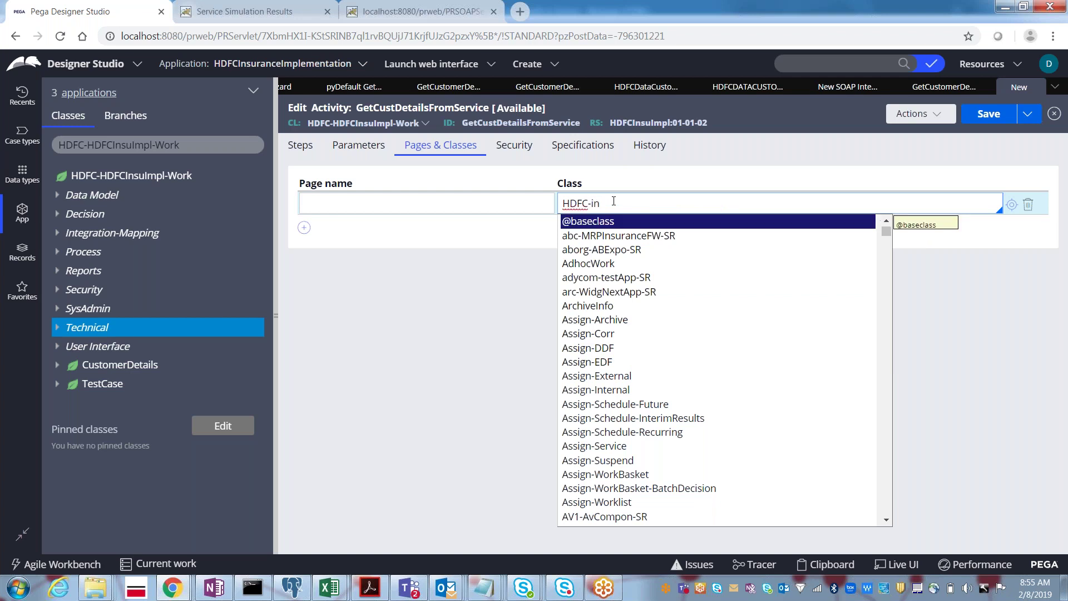
pyautogui.press('Down')
pyautogui.press('Down')
pyautogui.press('Down')
pyautogui.press('Down')
pyautogui.press('Down')
pyautogui.press('Down')
pyautogui.press('Down')
pyautogui.press('Down')
pyautogui.press('Down')
pyautogui.press('Down')
pyautogui.press('Down')
pyautogui.press('Down')
pyautogui.press('Down')
pyautogui.press('Down')
pyautogui.press('Down')
pyautogui.press('Down')
pyautogui.press('Down')
pyautogui.press('Down')
pyautogui.press('Down')
pyautogui.press('Down')
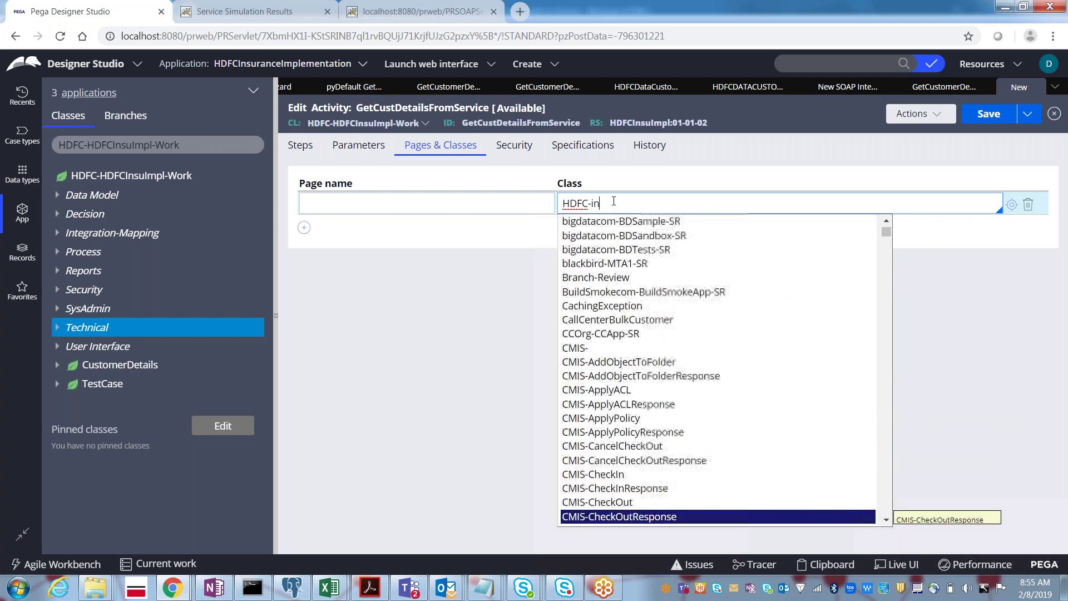
# Define page ConnectorPage with class HDFC-Int-CustDetInt-ServicesService and save the GetCustDetailsFromService activity.
pyautogui.hotkey('ctrl', 'a')
pyautogui.hotkey('ctrl', 'v')
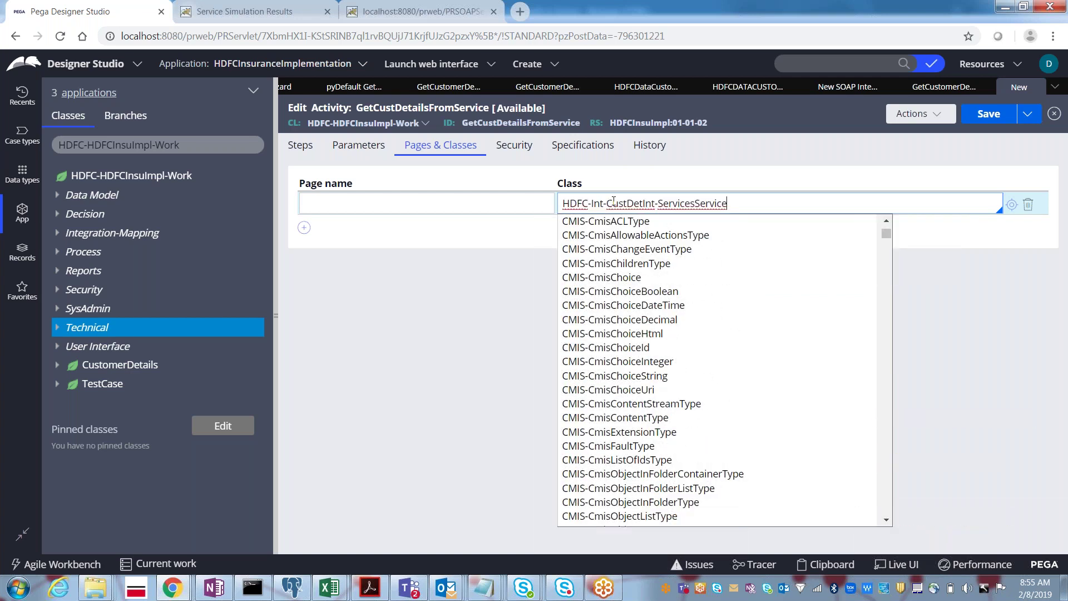
pyautogui.click(524, 206)
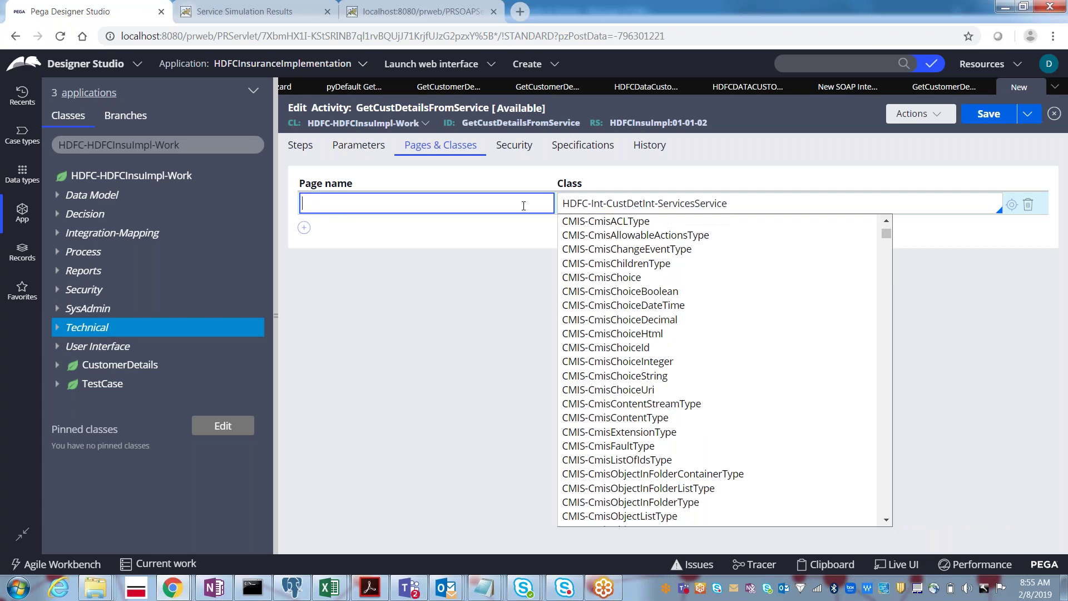
pyautogui.write('ConnectorPage')
pyautogui.click(996, 114)
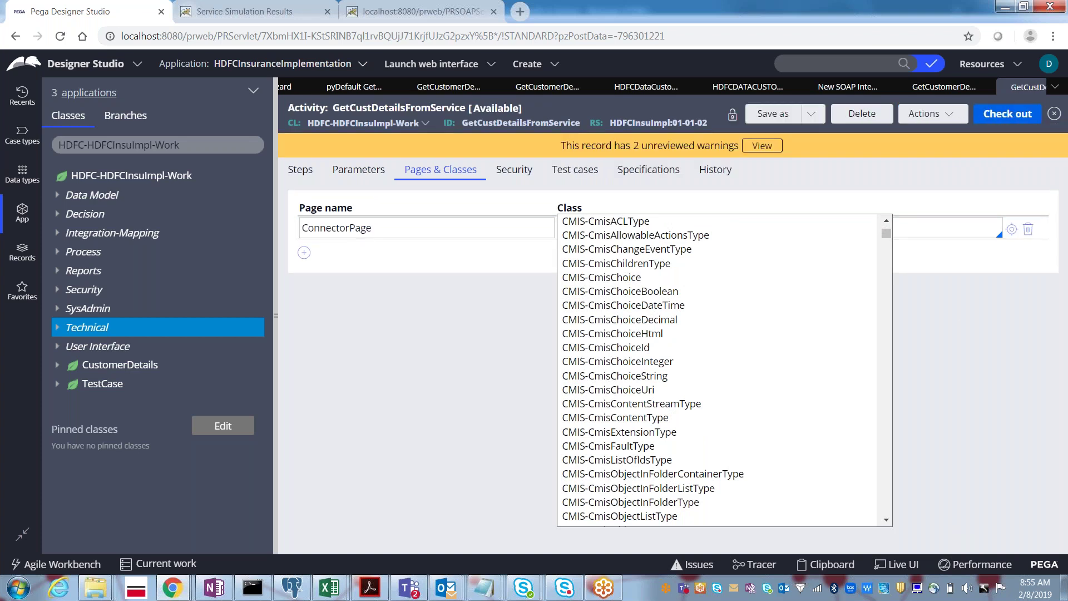
pyautogui.click(961, 327)
pyautogui.doubleClick(961, 327)
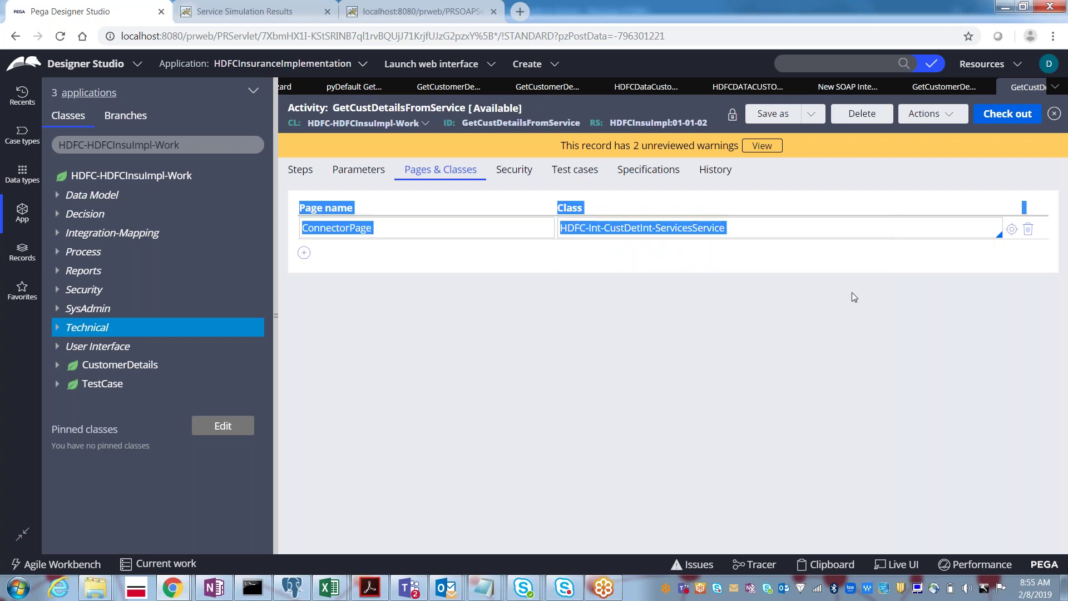
pyautogui.click(810, 233)
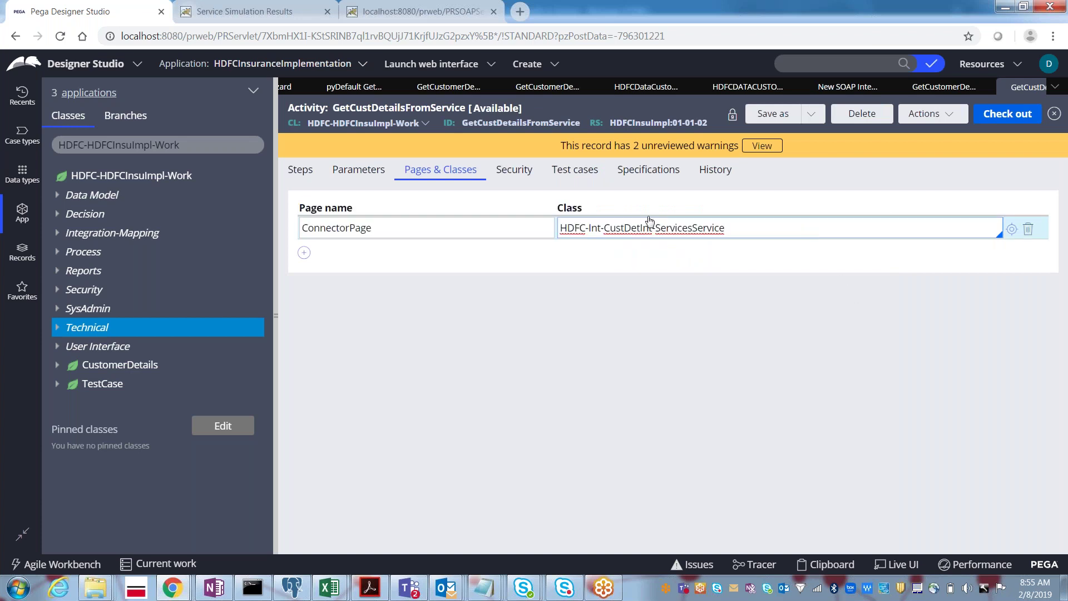
pyautogui.click(383, 227)
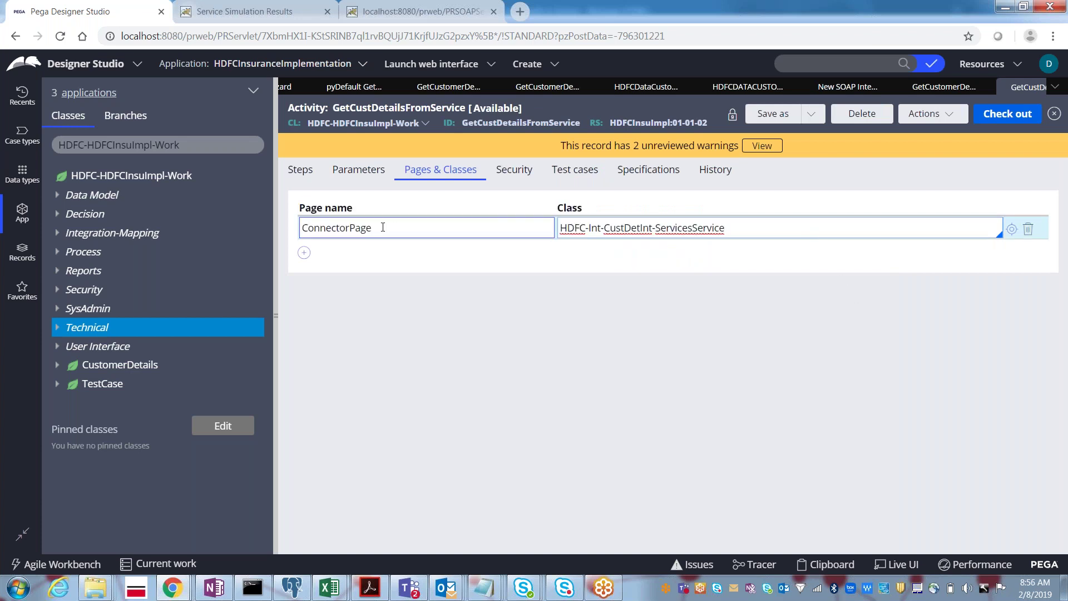
pyautogui.doubleClick(361, 227)
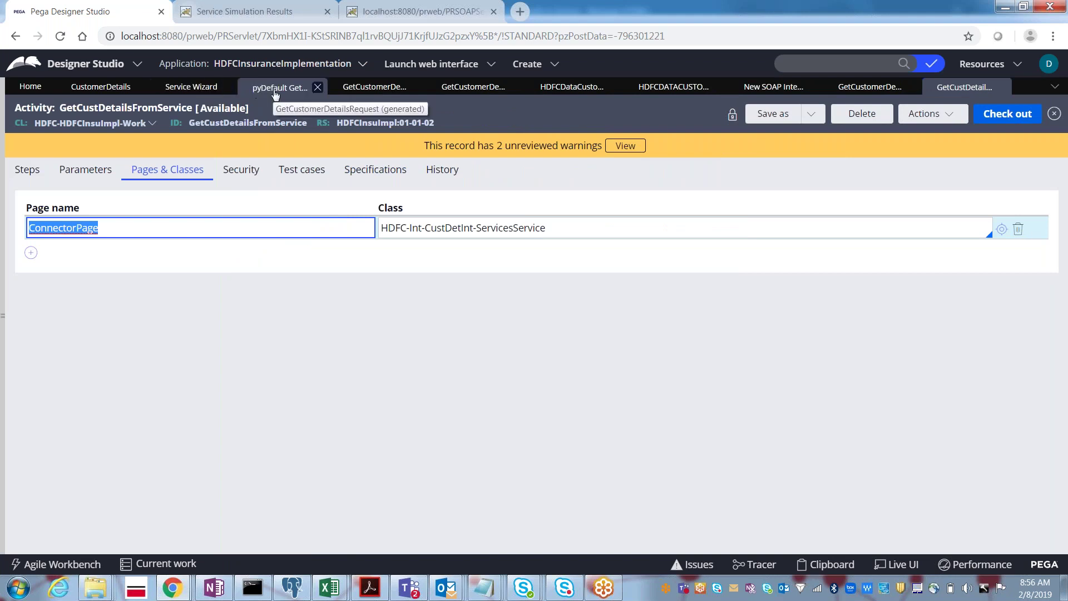
# Review the service's request and response XML mappings, its GetCustomerDetails activity, and the primary page settings of the Service SOAP rule.
pyautogui.click(275, 89)
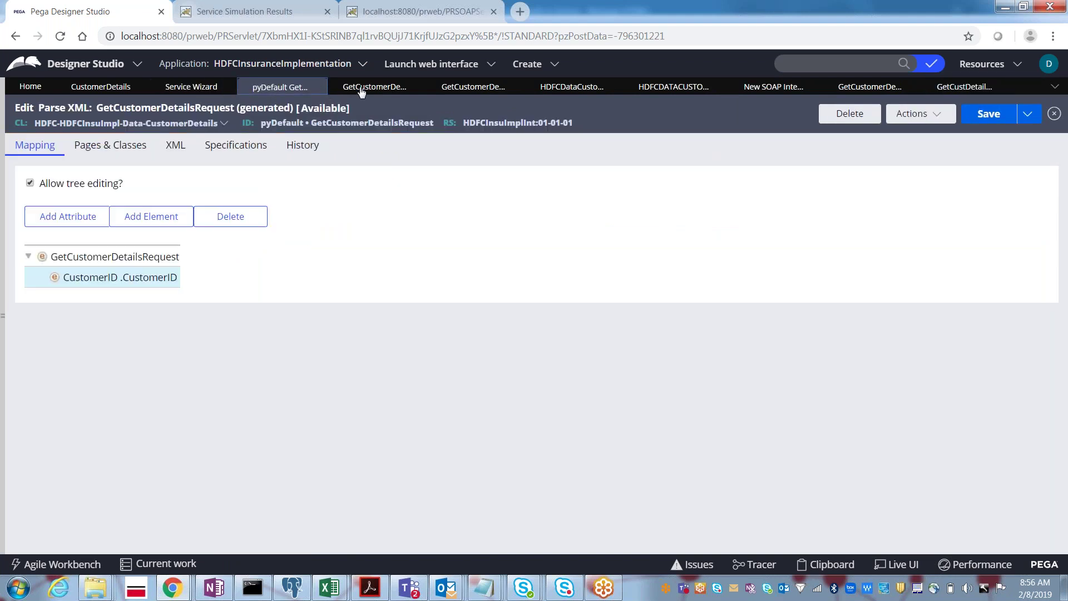
pyautogui.click(362, 91)
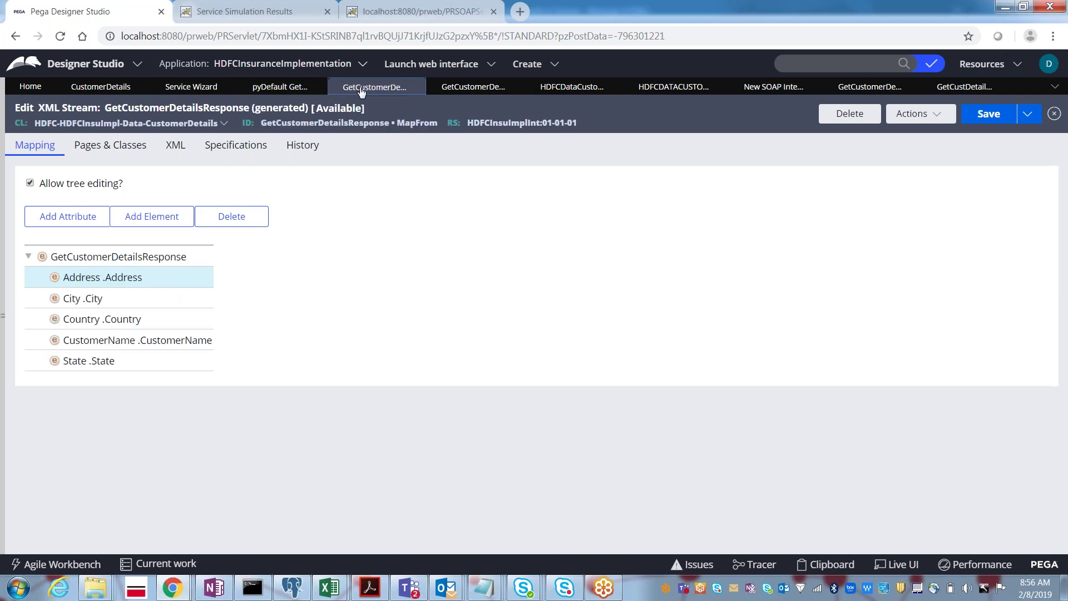
pyautogui.click(457, 89)
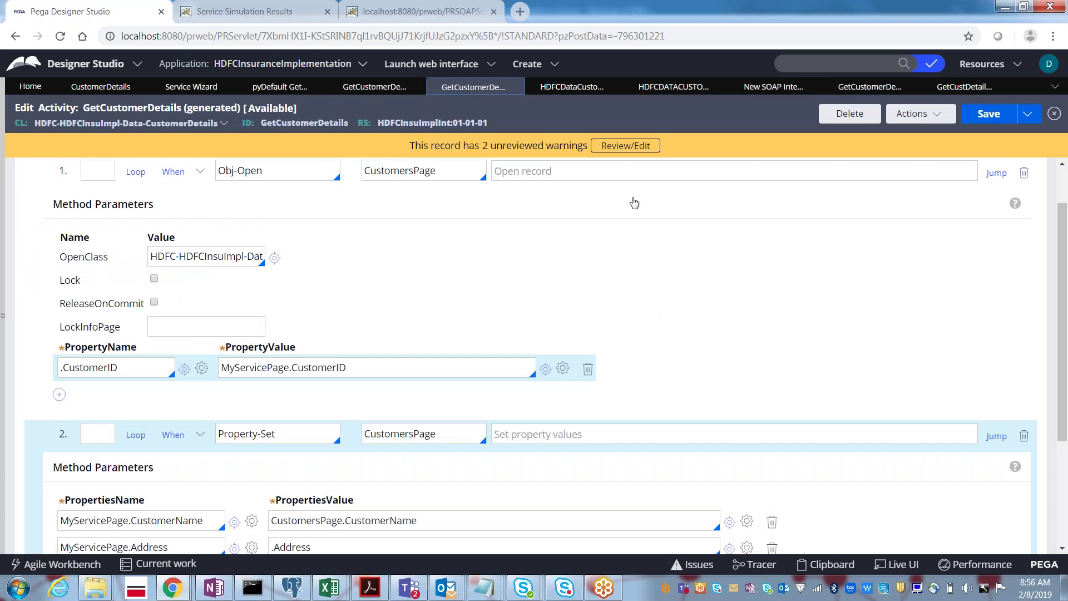
pyautogui.click(555, 91)
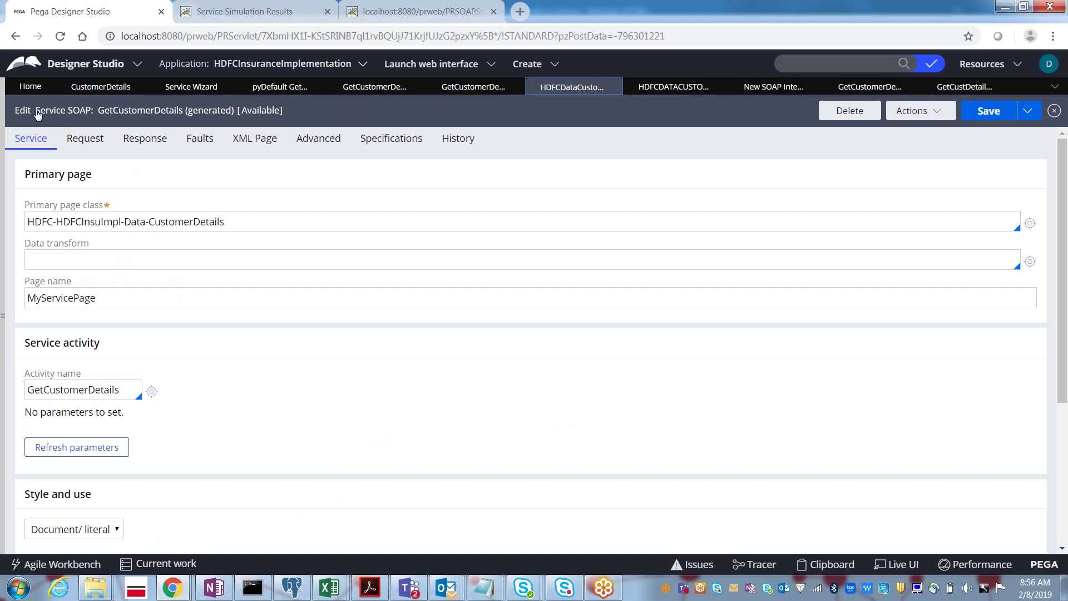
pyautogui.click(90, 300)
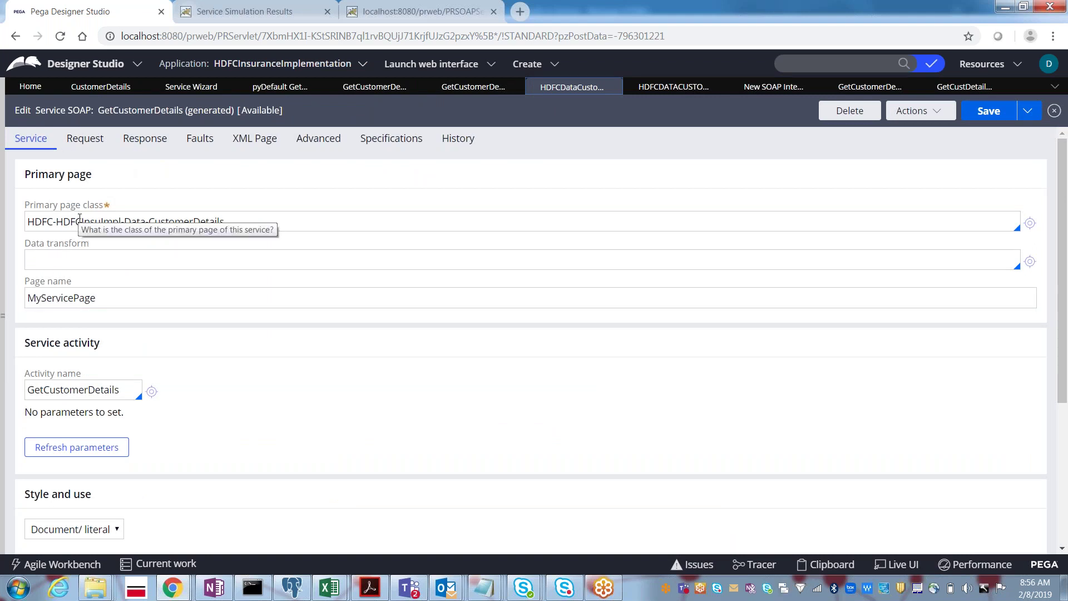
pyautogui.doubleClick(63, 301)
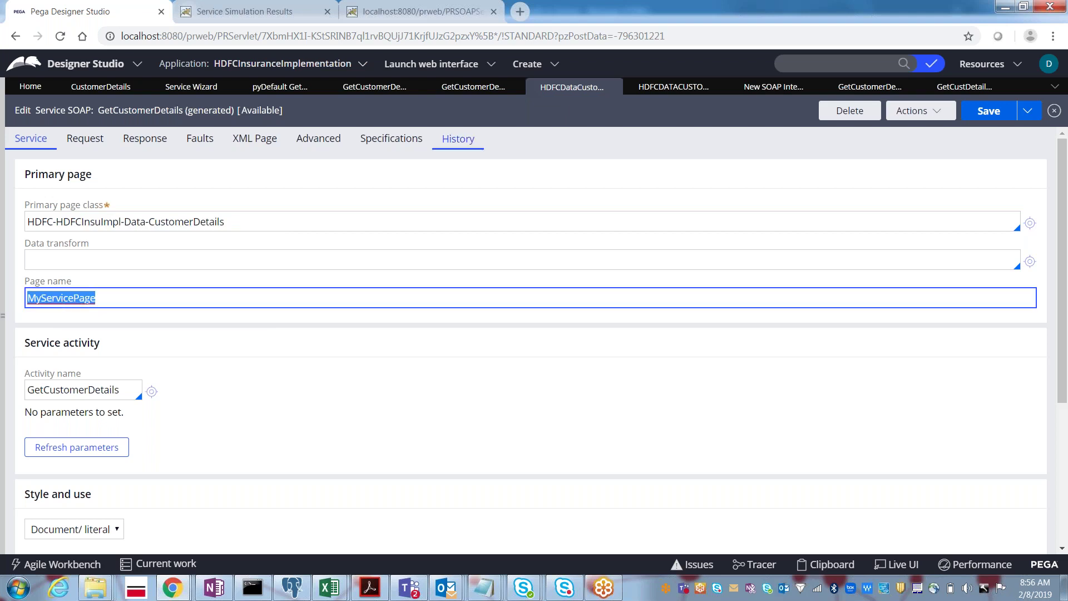
# Return to the GetCustomerDetails connector and check the method name, namespace URI and SOAPAction header in its service properties.
pyautogui.click(861, 92)
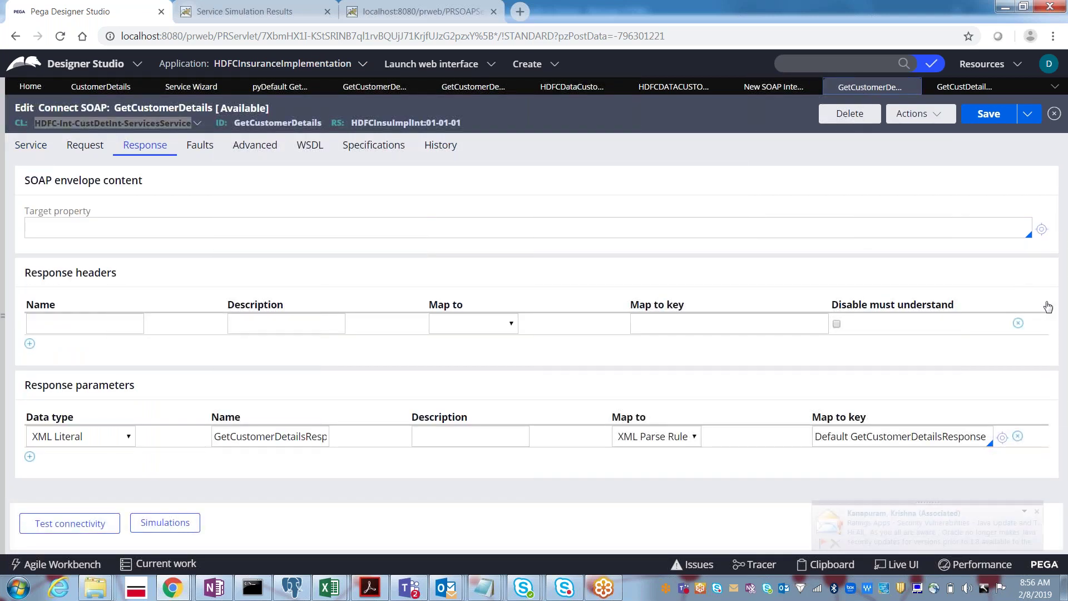
pyautogui.click(27, 147)
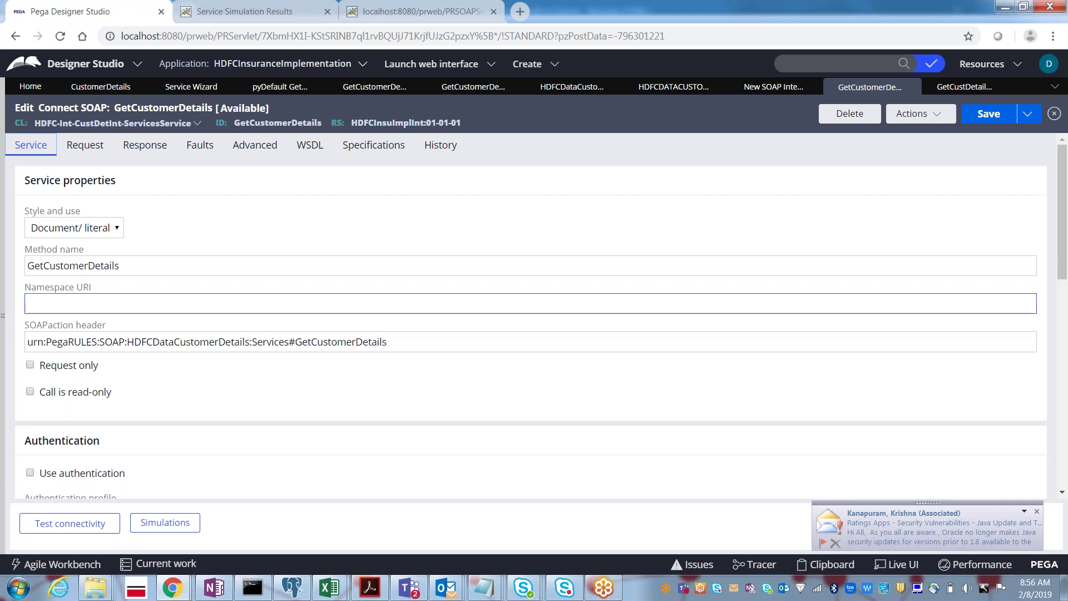
pyautogui.press('Tab')
pyautogui.press('Tab')
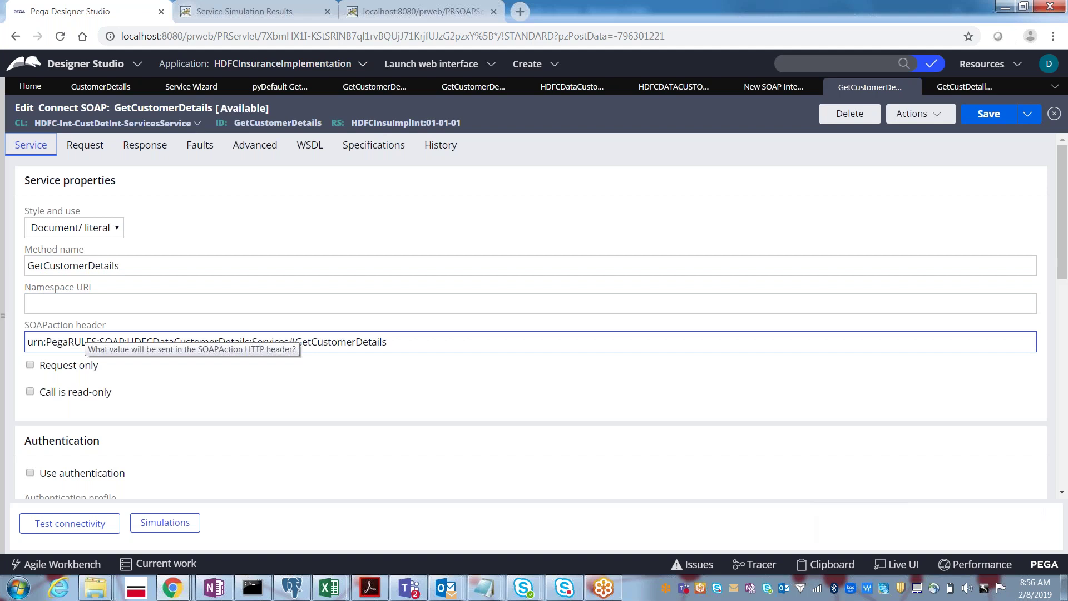
pyautogui.hotkey('shift', 'Tab')
pyautogui.hotkey('shift', 'Tab')
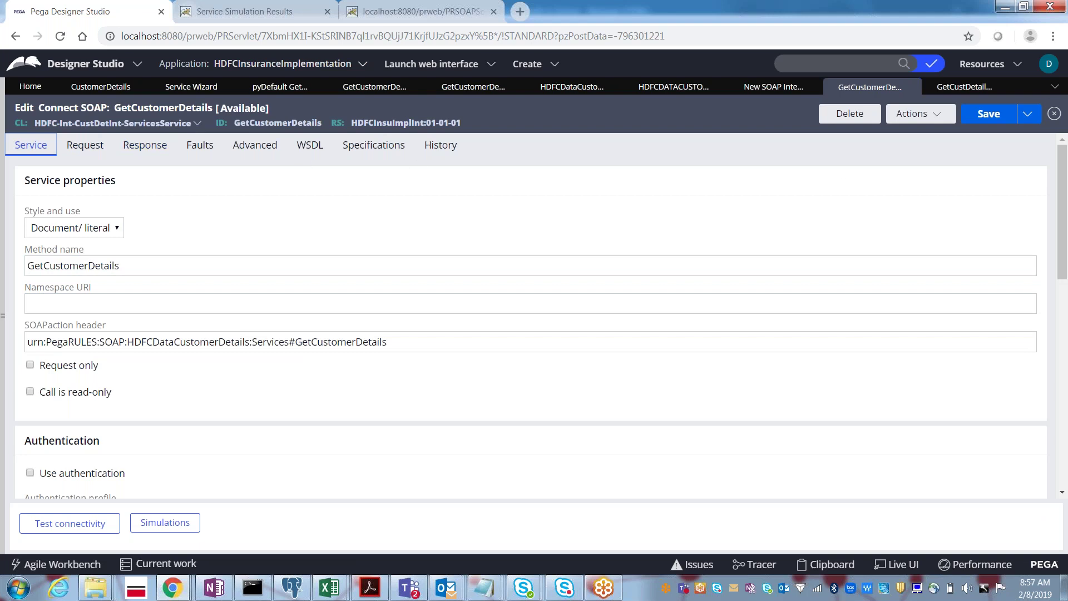
# Set the first step of the GetCustDetailsFromService activity to method Page-New on step page ConnectorPage.
pyautogui.click(967, 88)
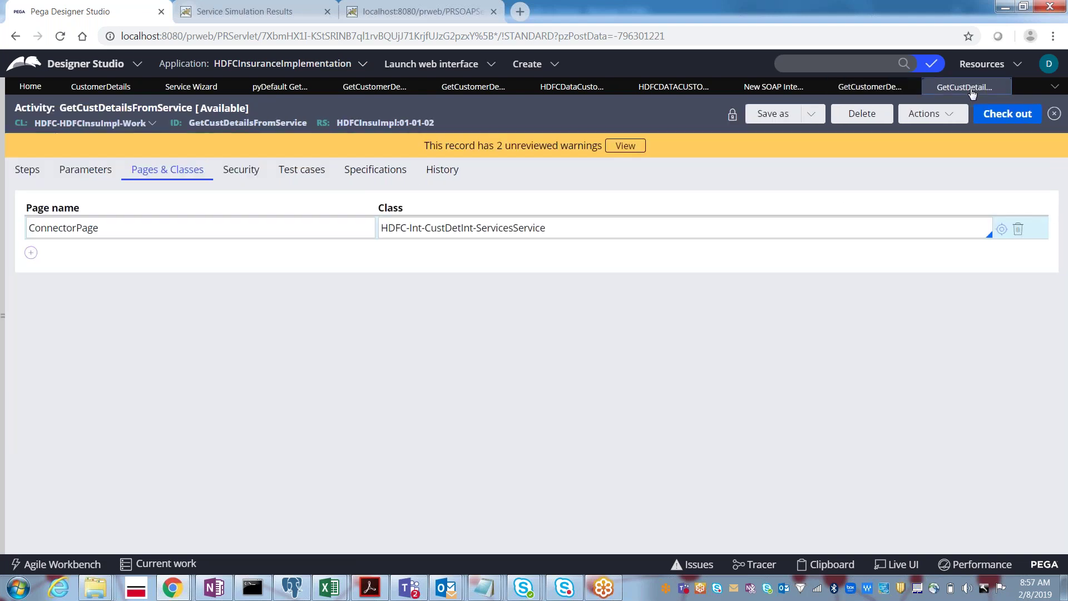
pyautogui.click(22, 176)
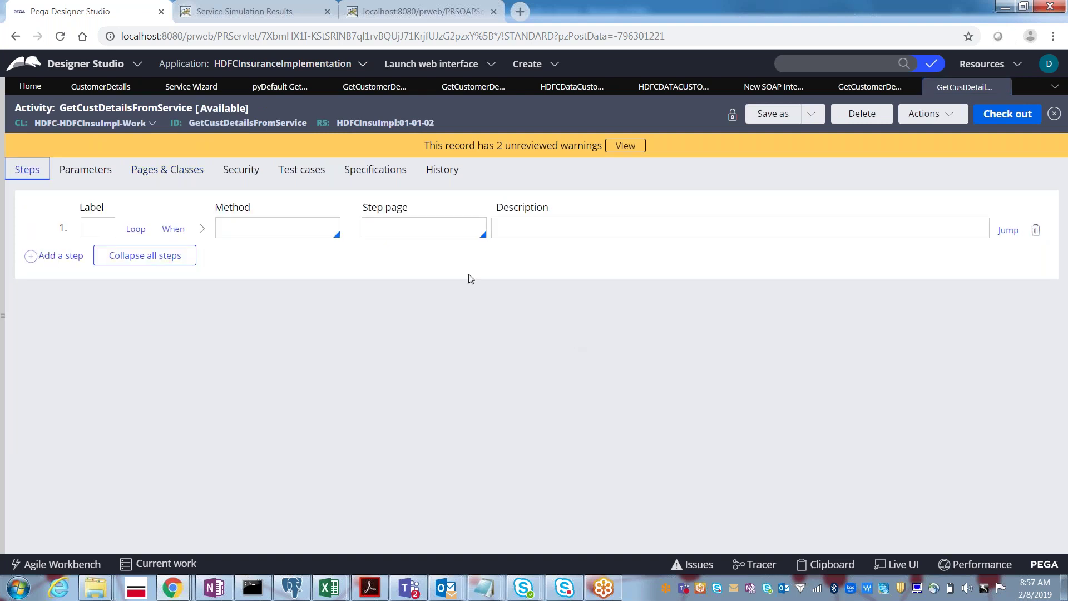
pyautogui.click(271, 228)
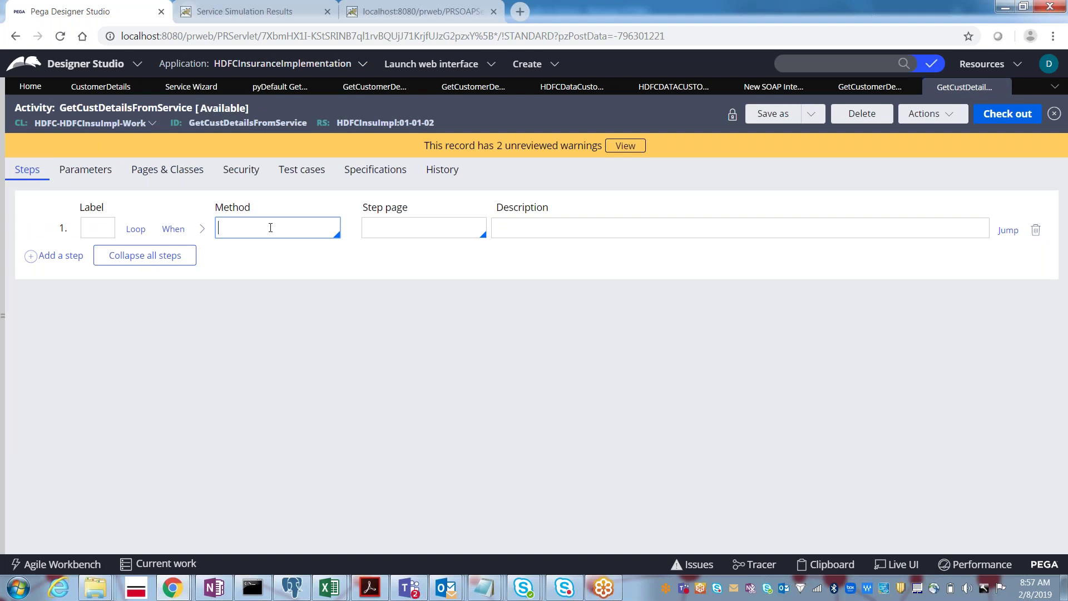
pyautogui.write('Page-New')
pyautogui.press('Tab')
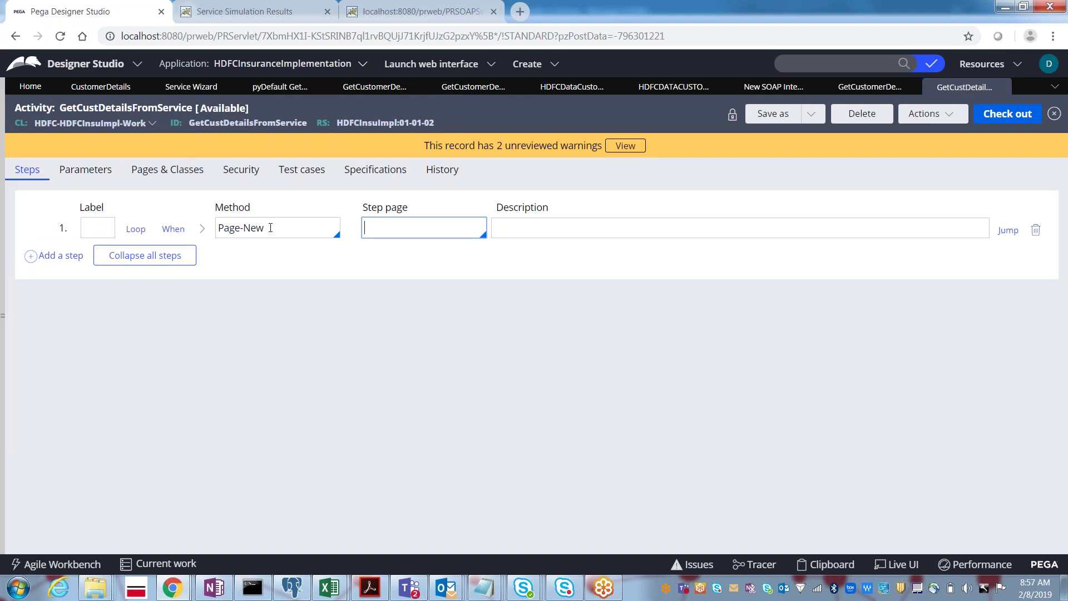
pyautogui.press('Down')
pyautogui.press('Down')
pyautogui.press('Down')
pyautogui.press('Down')
pyautogui.press('Down')
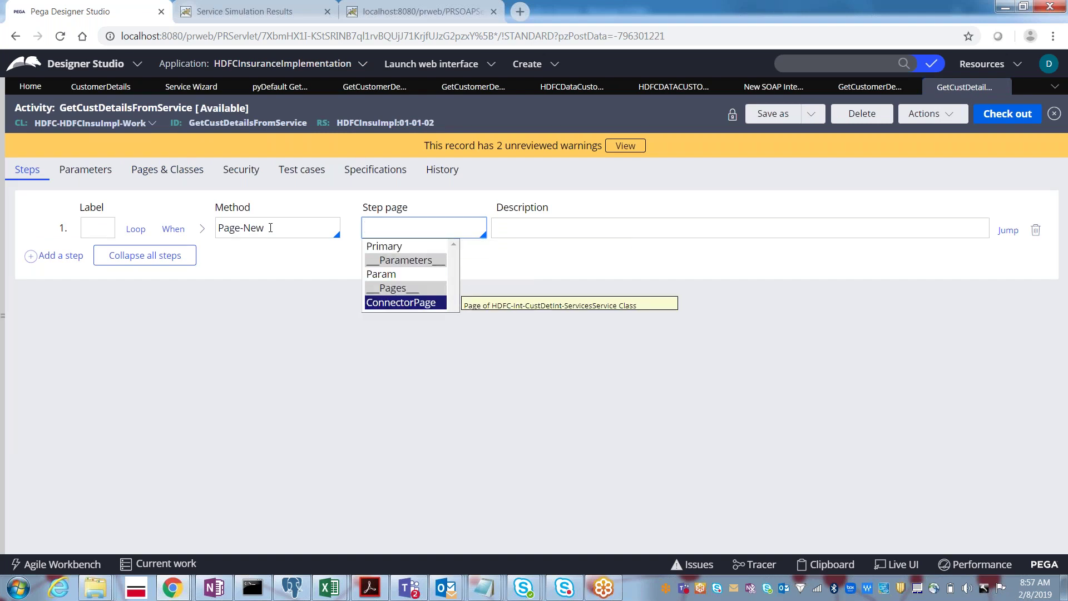
pyautogui.press('Return')
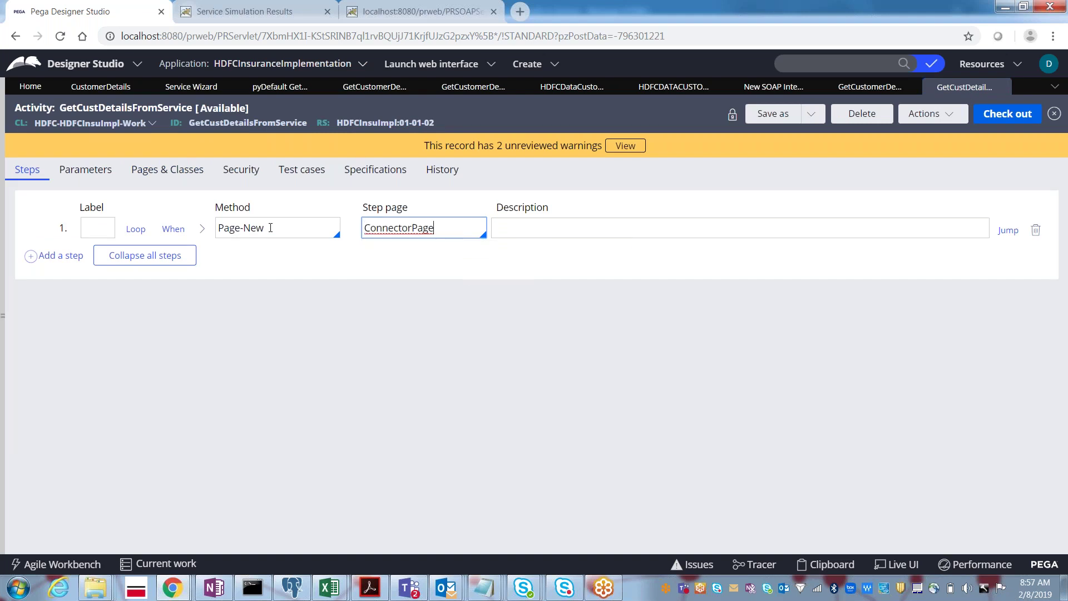
# Add a second step to the activity with the method Property-Set.
pyautogui.click(74, 257)
pyautogui.click(250, 252)
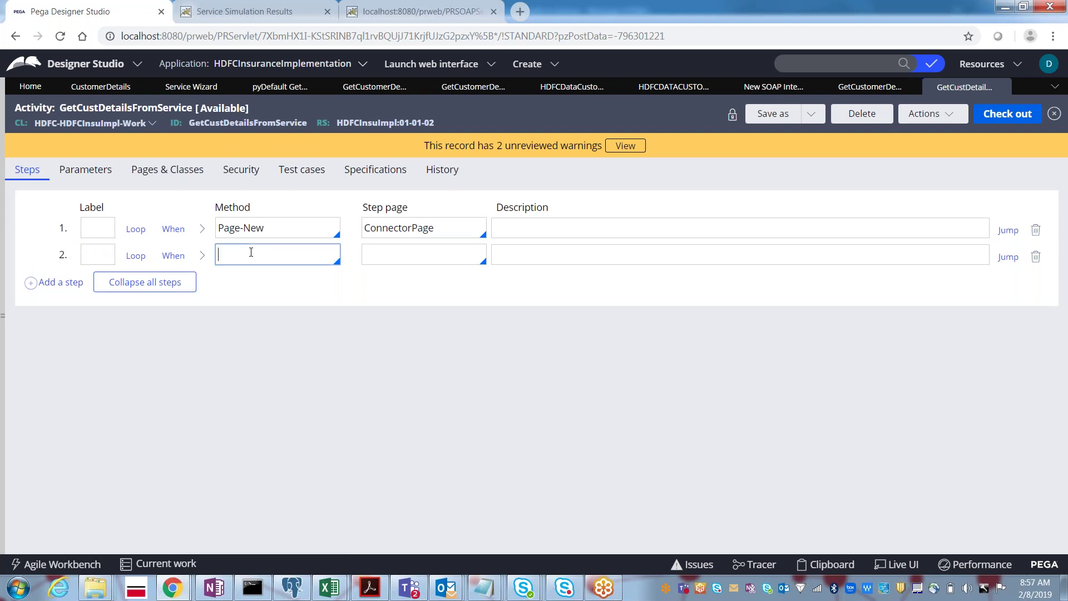
pyautogui.write('property')
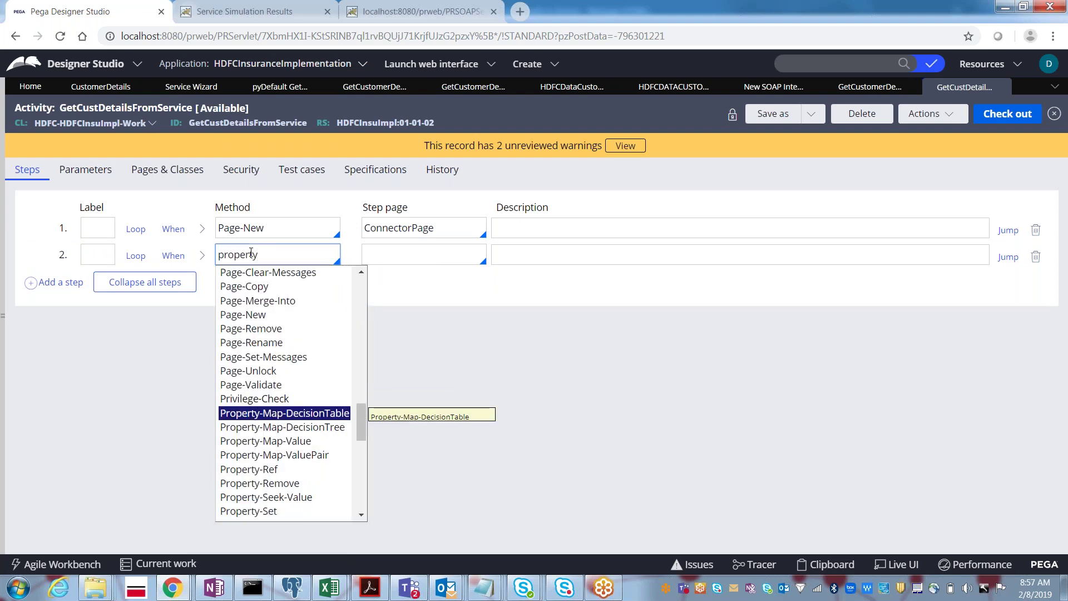
pyautogui.press('Down')
pyautogui.press('Down')
pyautogui.press('Down')
pyautogui.press('Down')
pyautogui.press('Down')
pyautogui.press('Down')
pyautogui.press('Down')
pyautogui.press('Return')
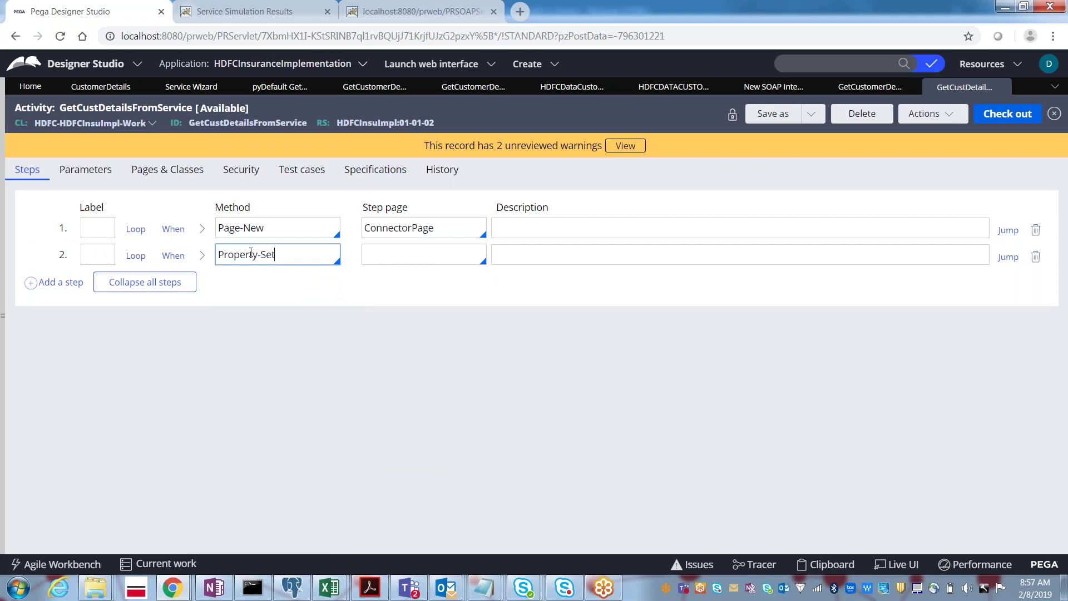
# Choose ConnectorPage as the step page of the Property-Set step.
pyautogui.click(412, 257)
pyautogui.press('Down')
pyautogui.press('Down')
pyautogui.press('Down')
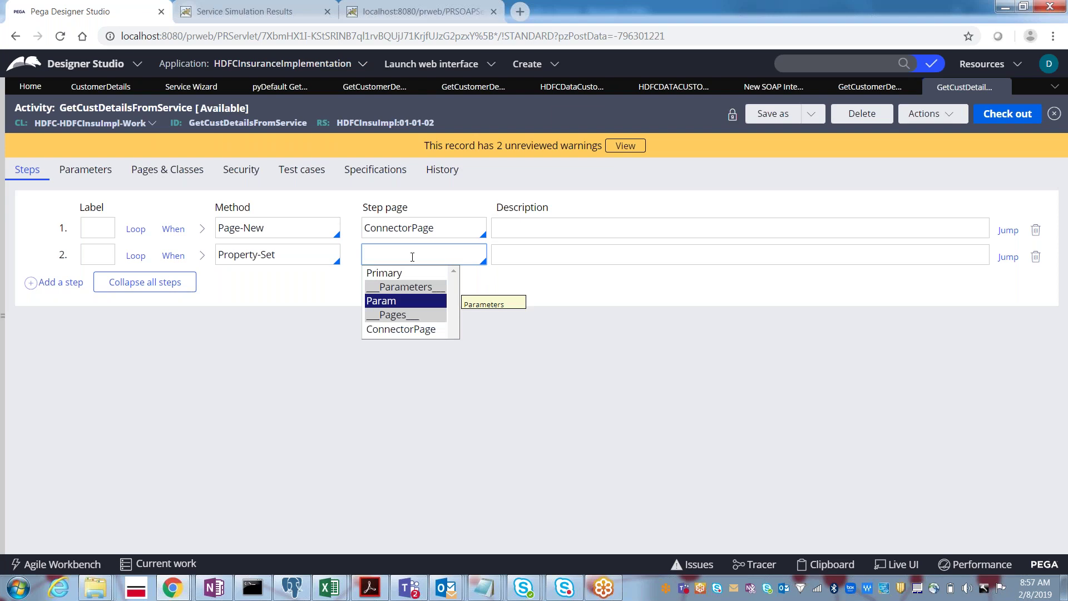
pyautogui.press('Return')
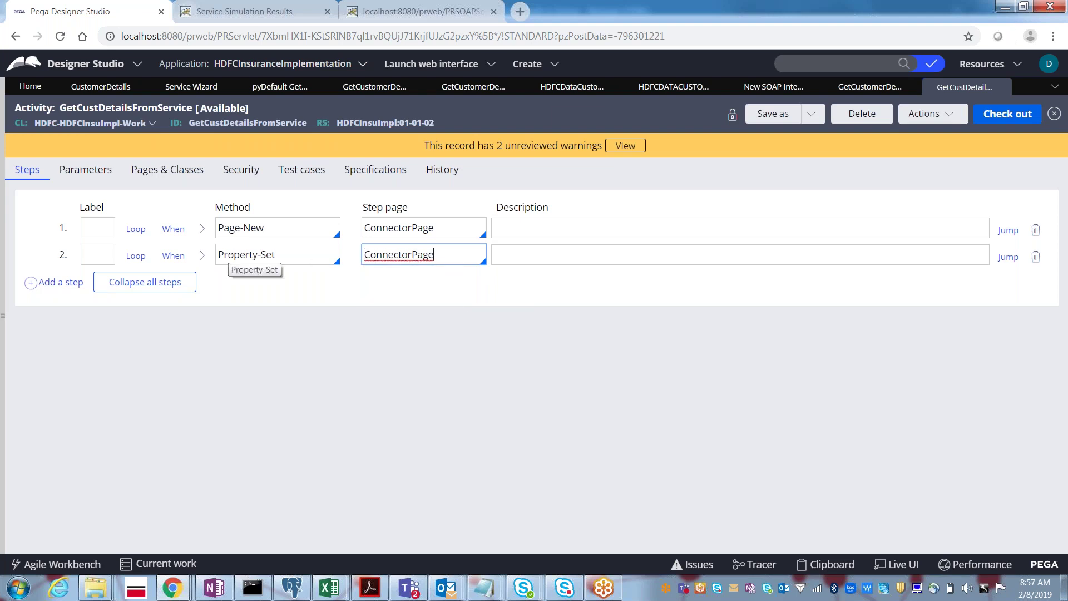
# Expand the Property-Set step's method parameters and set the property name to .GetCustomerDetailsRequest.CustomerID.
pyautogui.click(202, 260)
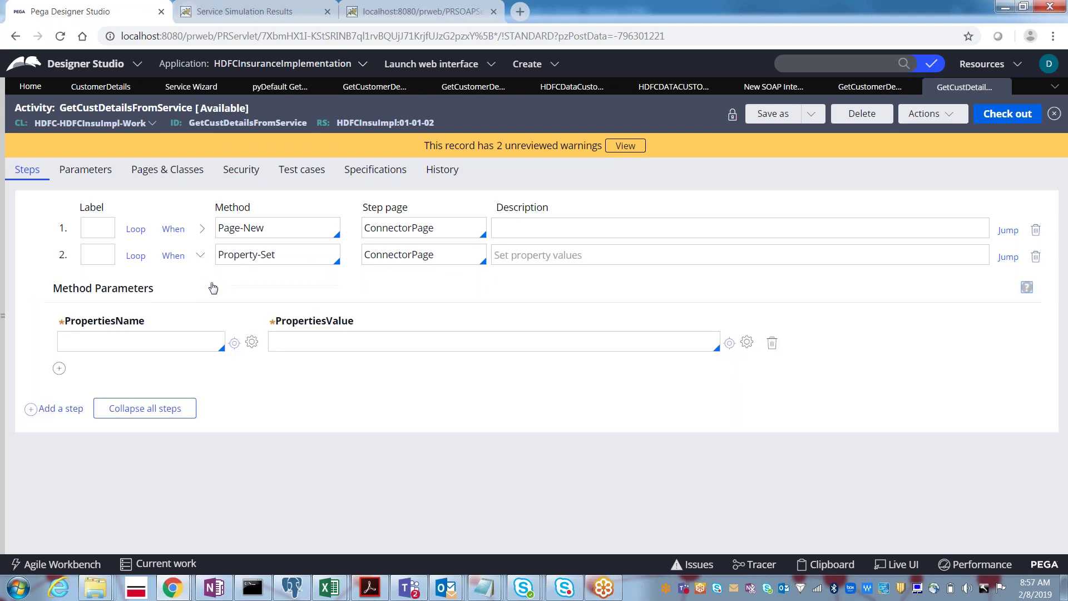
pyautogui.click(151, 343)
pyautogui.write('.')
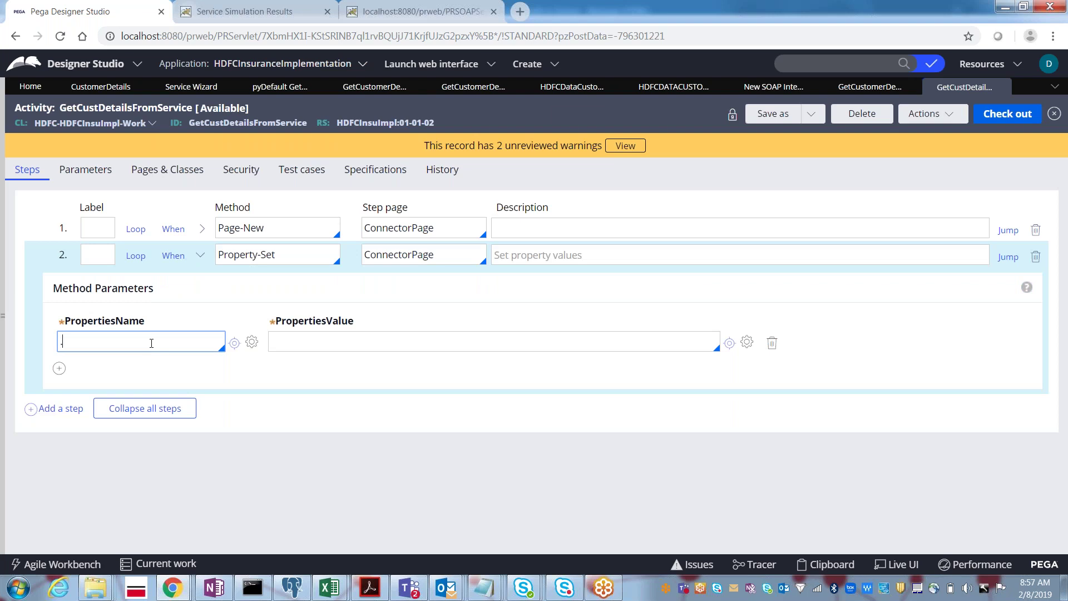
pyautogui.press('Down')
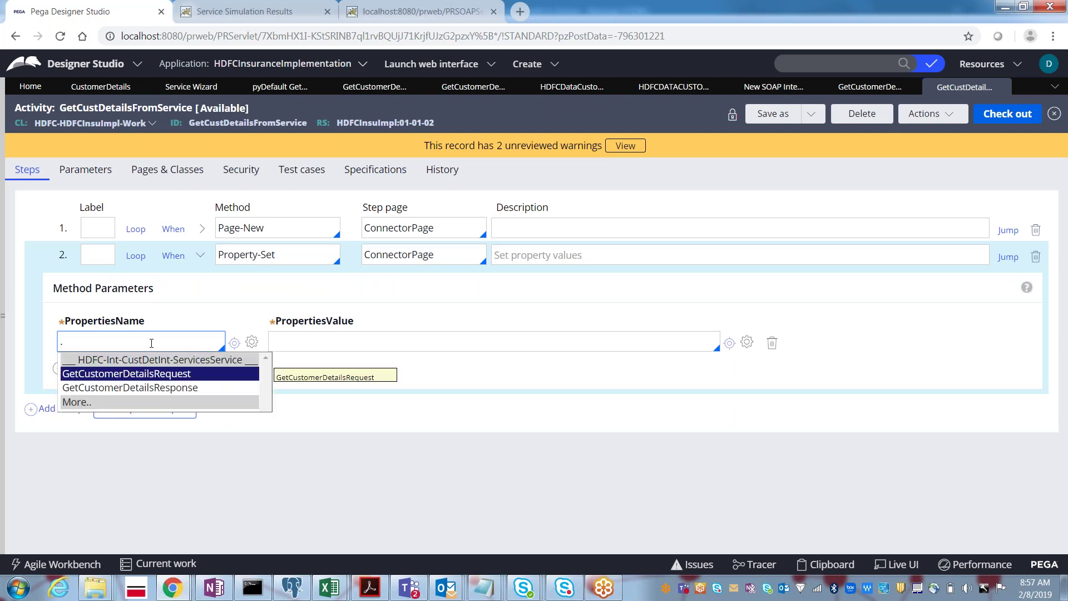
pyautogui.press('Return')
pyautogui.write('.')
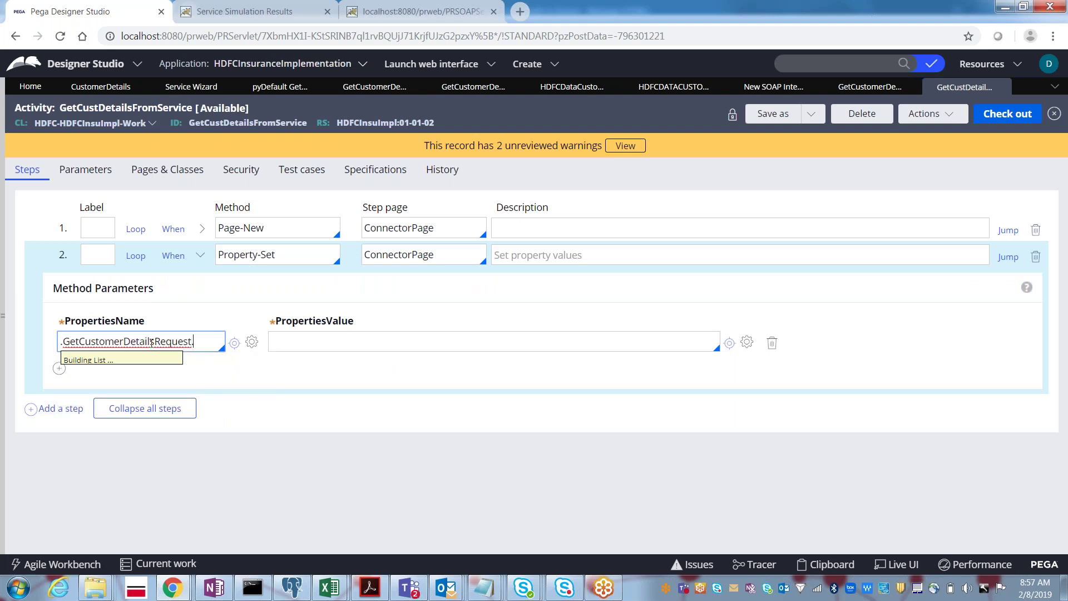
pyautogui.press('Down')
pyautogui.press('Return')
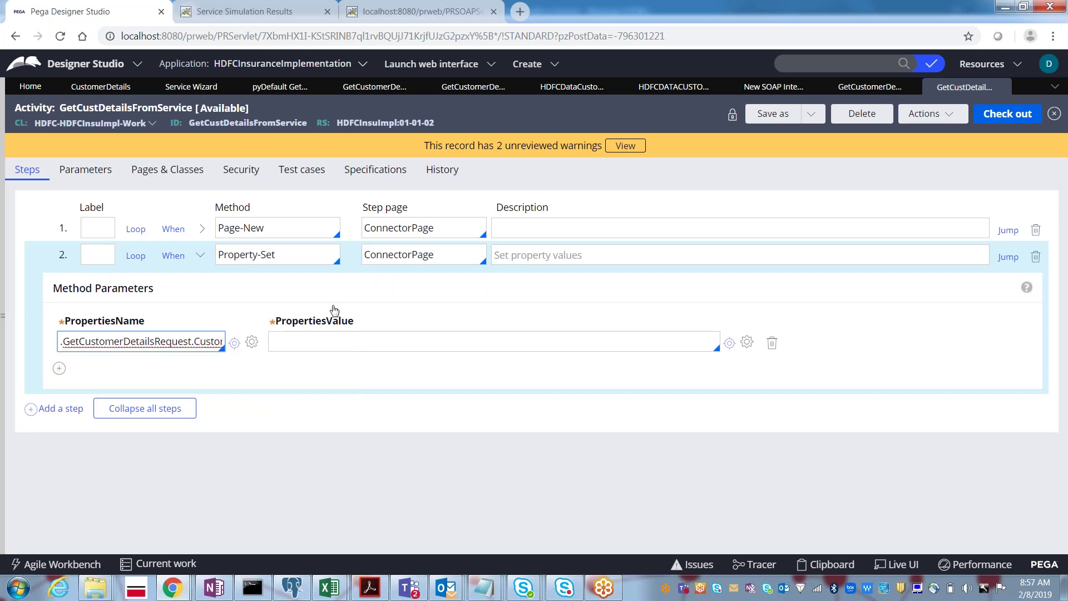
pyautogui.doubleClick(421, 256)
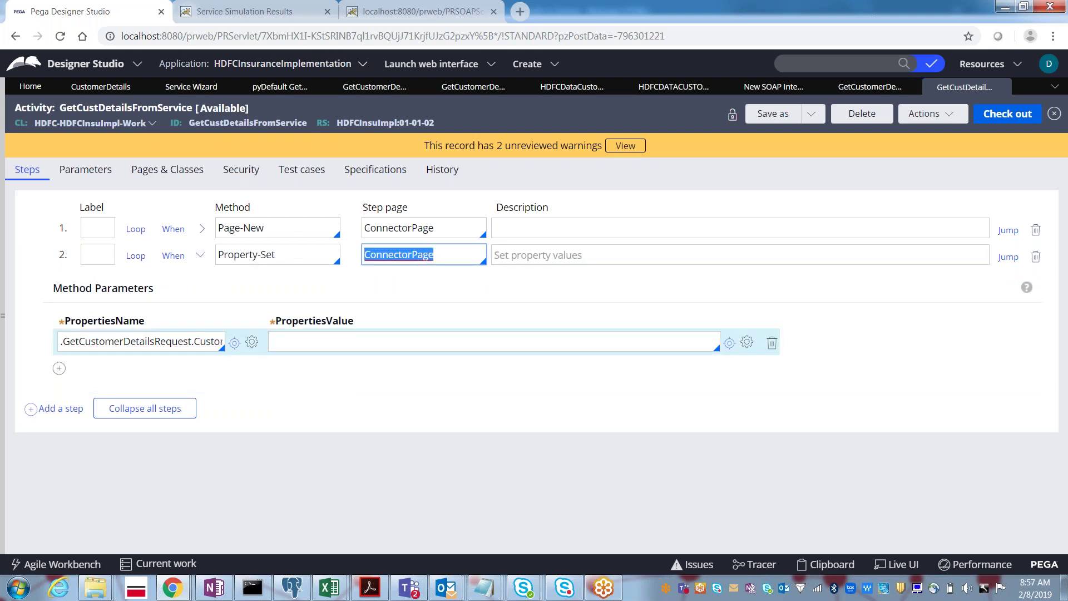
pyautogui.doubleClick(197, 342)
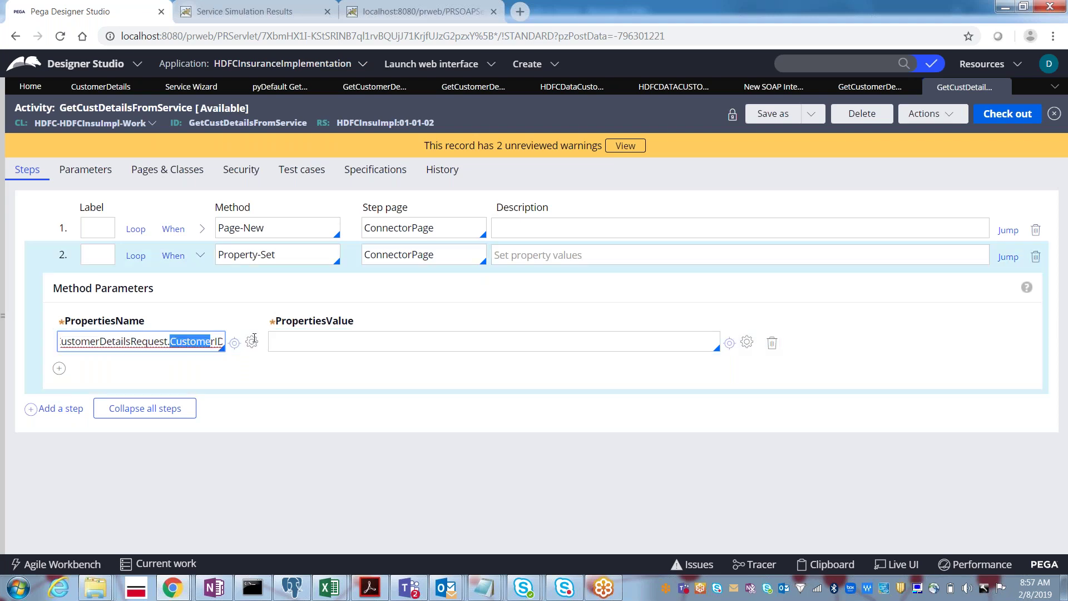
pyautogui.click(282, 338)
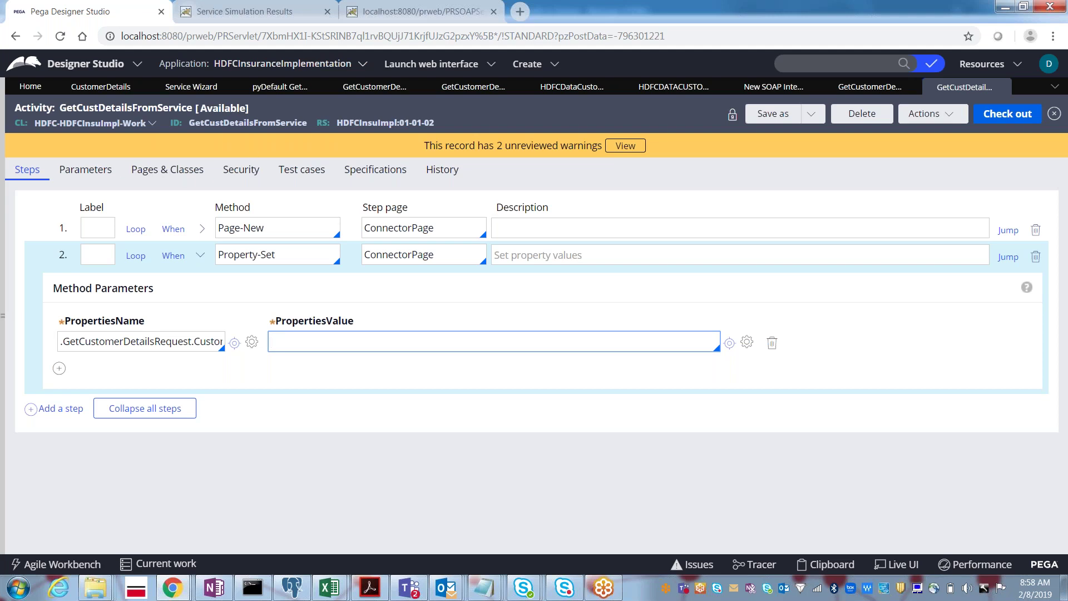
# Add a page named pyWorkPage to the activity's pages and classes.
pyautogui.click(164, 175)
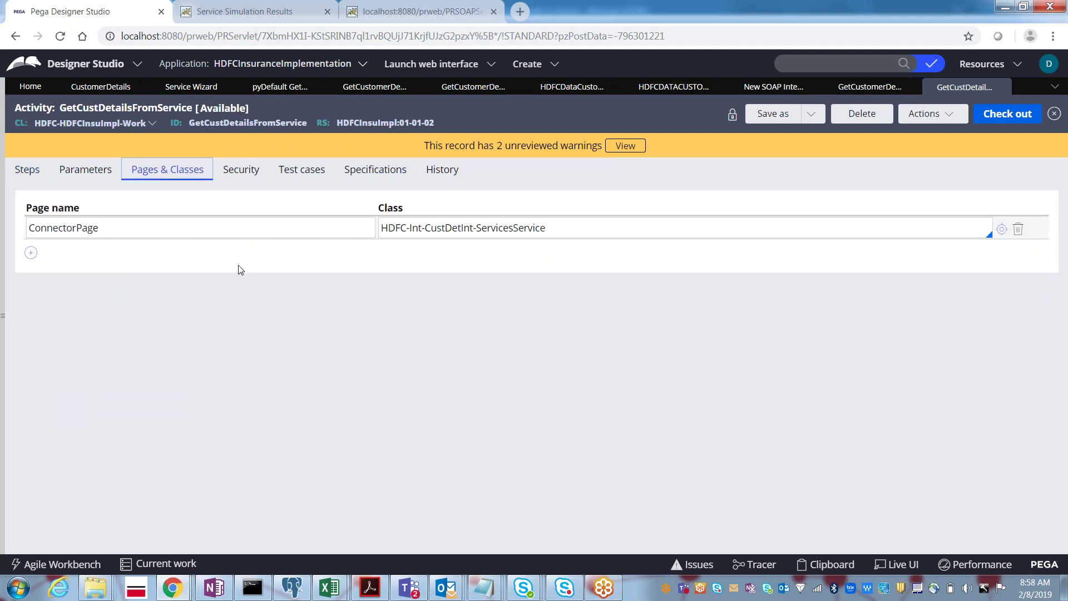
pyautogui.click(31, 252)
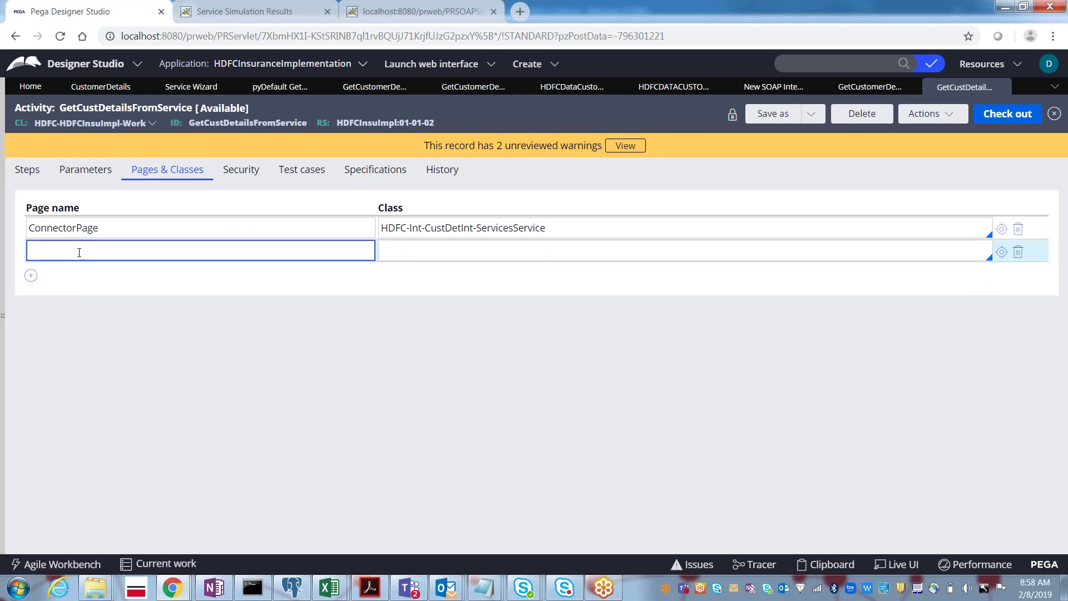
pyautogui.write('pyWorkPage')
pyautogui.press('Tab')
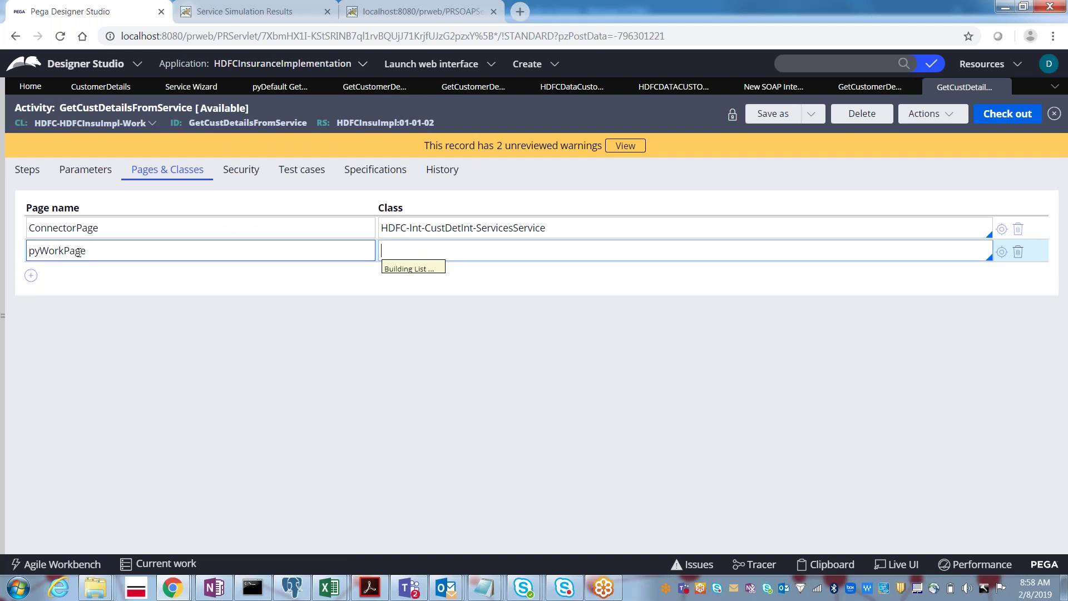
# Try to pick HDFC-HDFCInsuImpl-Work from the suggested classes for pyWorkPage.
pyautogui.write('hdfc')
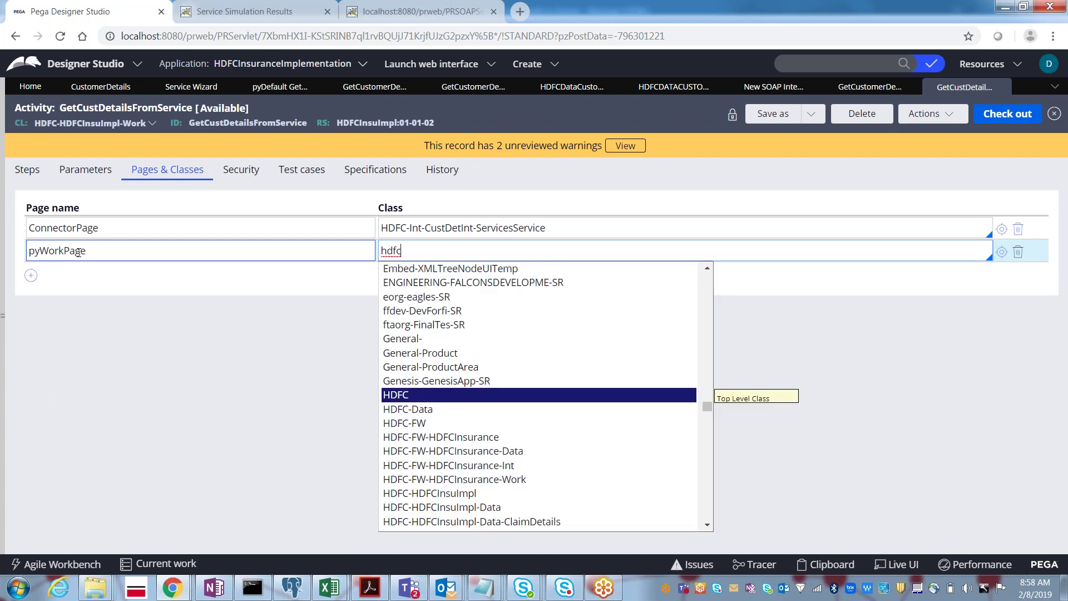
pyautogui.press('Down')
pyautogui.press('Down')
pyautogui.press('Down')
pyautogui.press('Down')
pyautogui.press('Down')
pyautogui.press('Down')
pyautogui.press('Down')
pyautogui.press('Down')
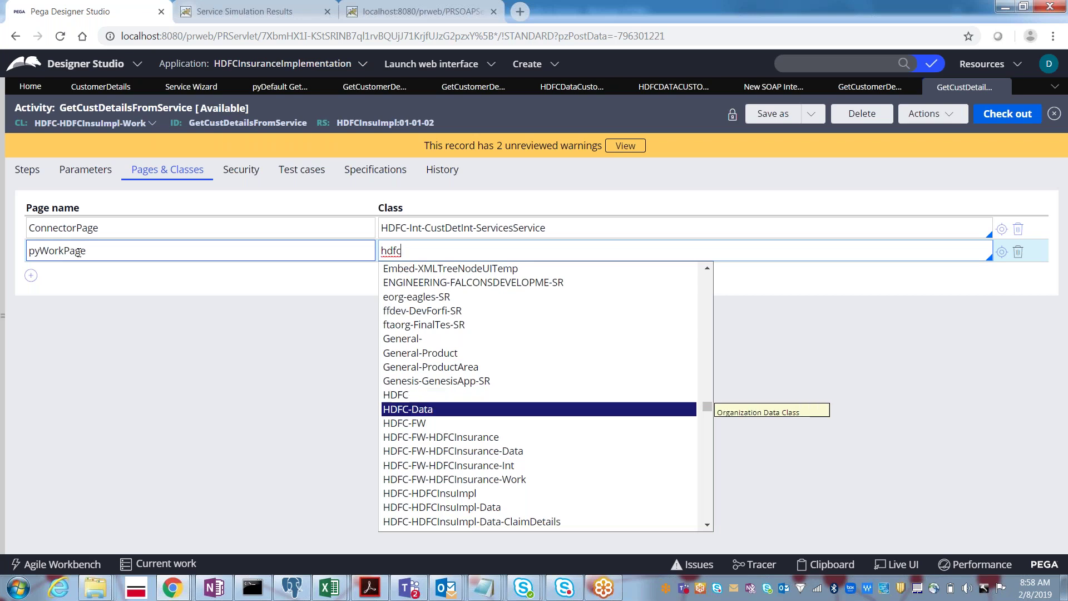
pyautogui.press('Down')
pyautogui.press('Down')
pyautogui.press('Down')
pyautogui.press('Down')
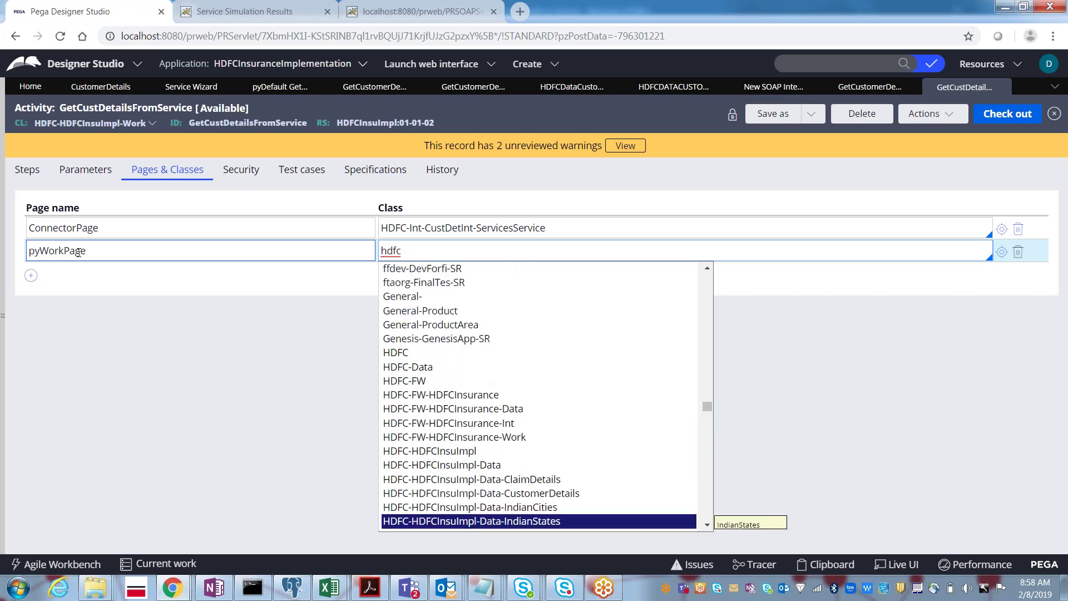
pyautogui.press('Down')
pyautogui.press('Down')
pyautogui.press('Down')
pyautogui.press('Down')
pyautogui.press('Down')
pyautogui.press('Down')
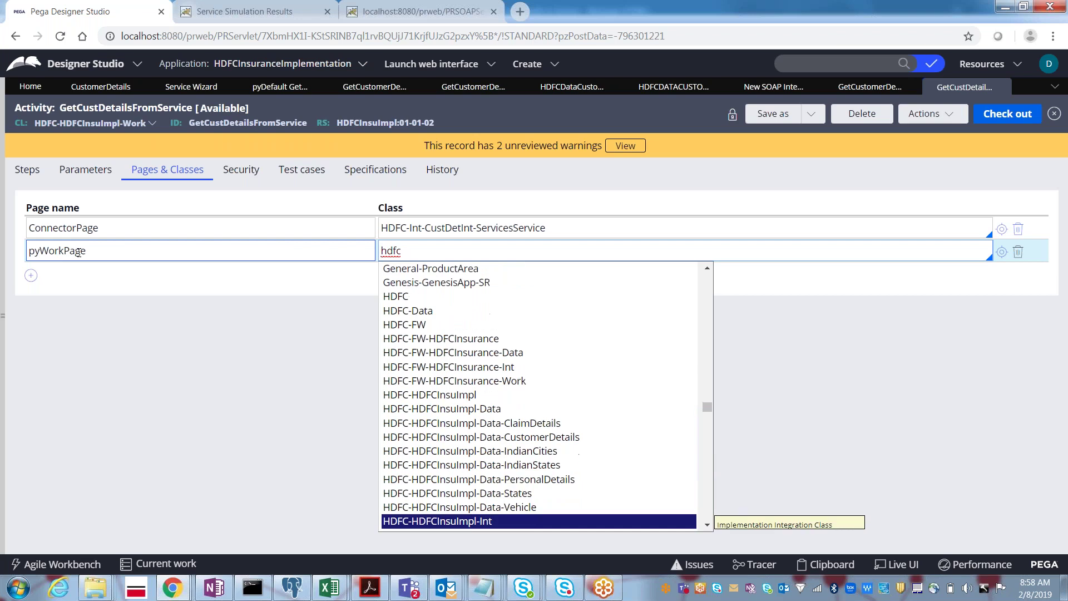
pyautogui.press('Up')
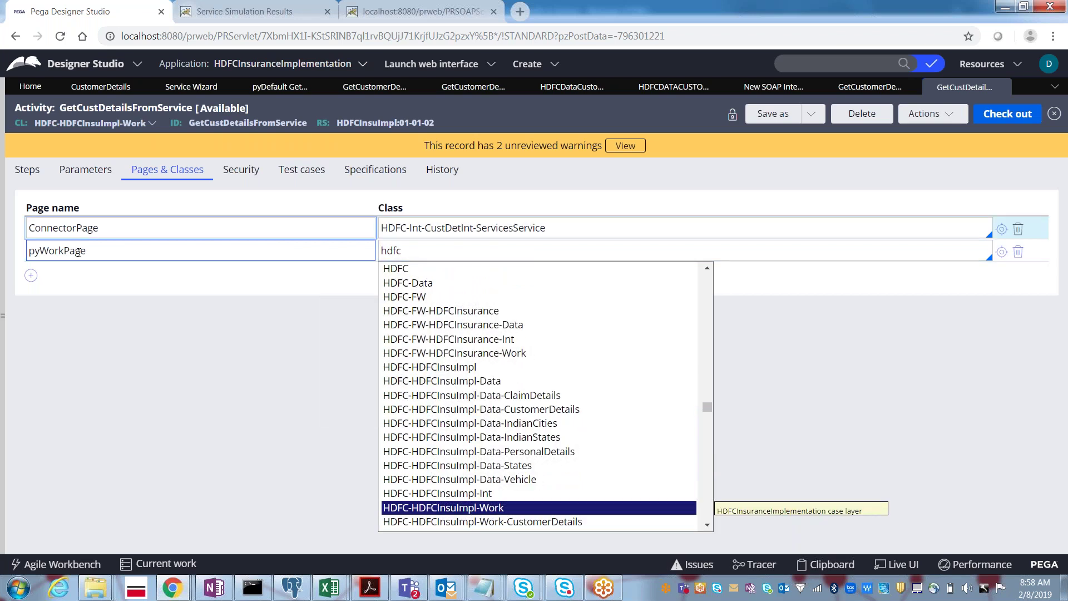
pyautogui.press('Return')
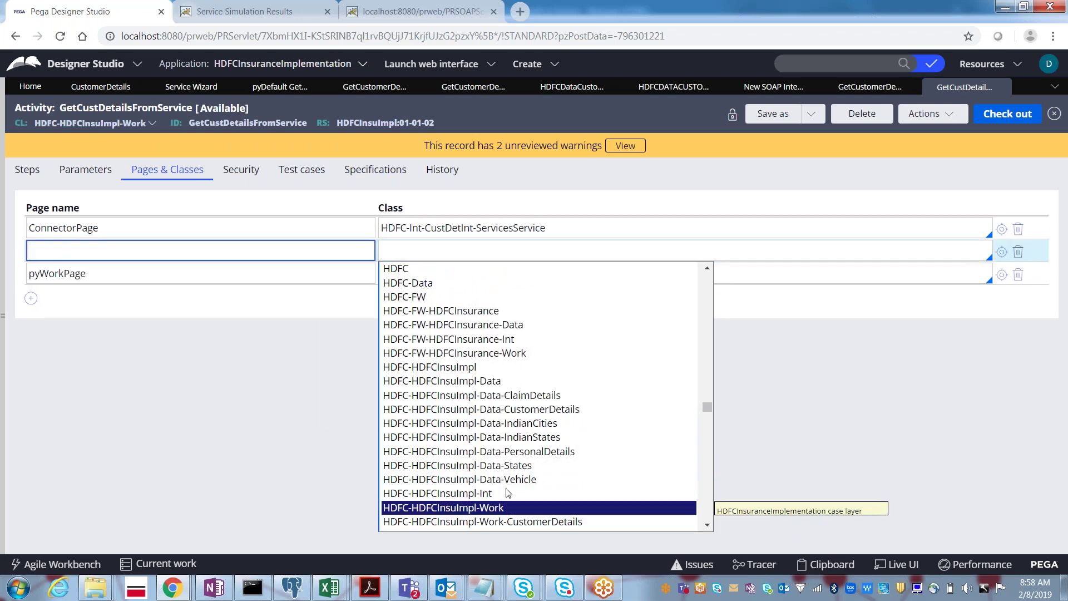
pyautogui.click(443, 508)
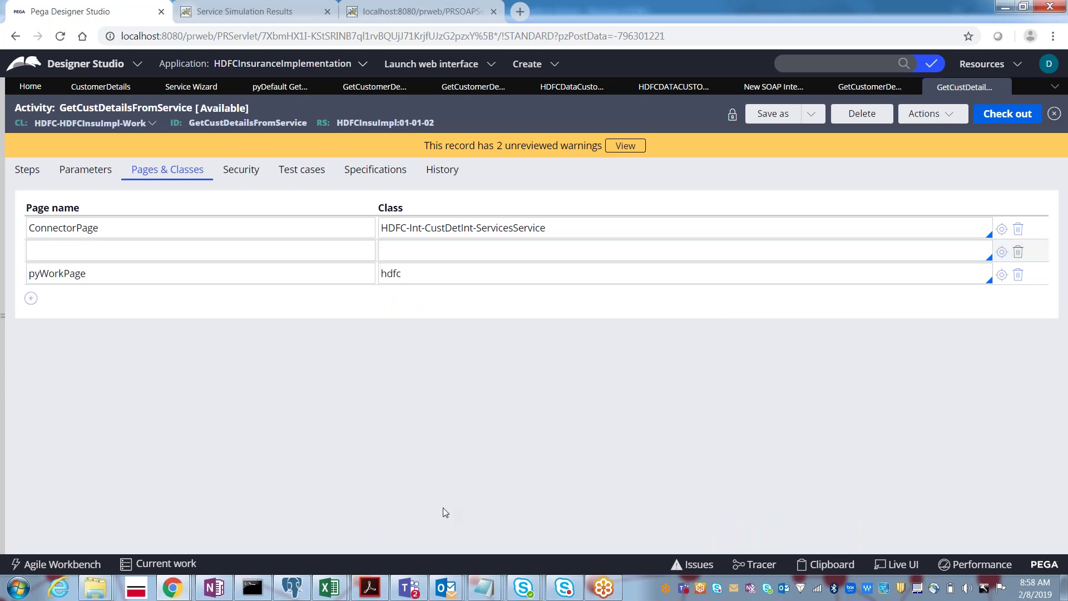
# Replace the partial class entry of pyWorkPage with HDFC-HDFCInsuImpl-Work.
pyautogui.click(412, 273)
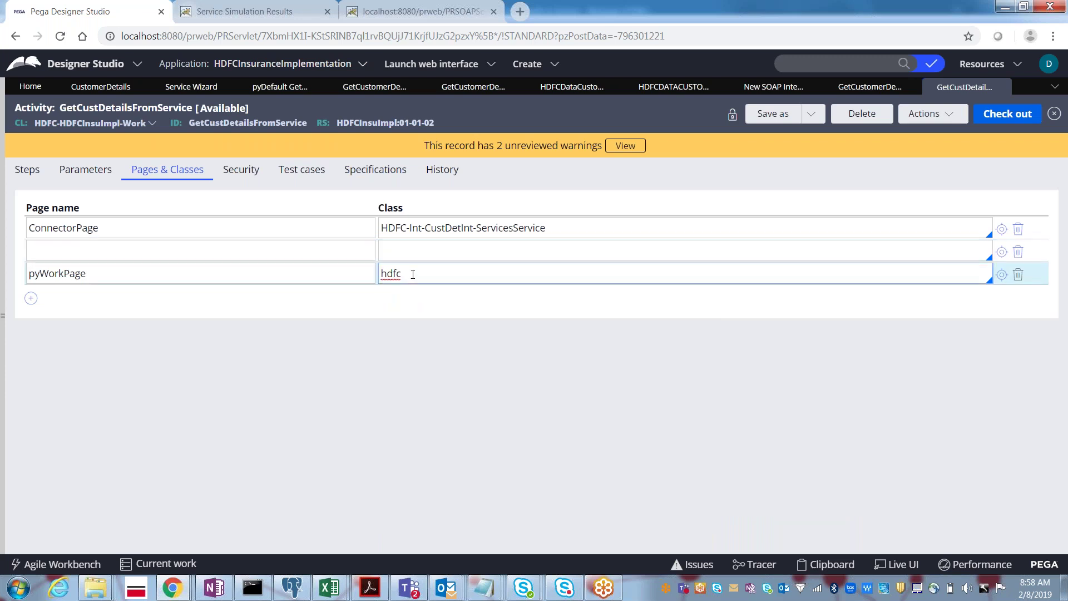
pyautogui.press('BackSpace')
pyautogui.press('BackSpace')
pyautogui.press('BackSpace')
pyautogui.write('hdfc')
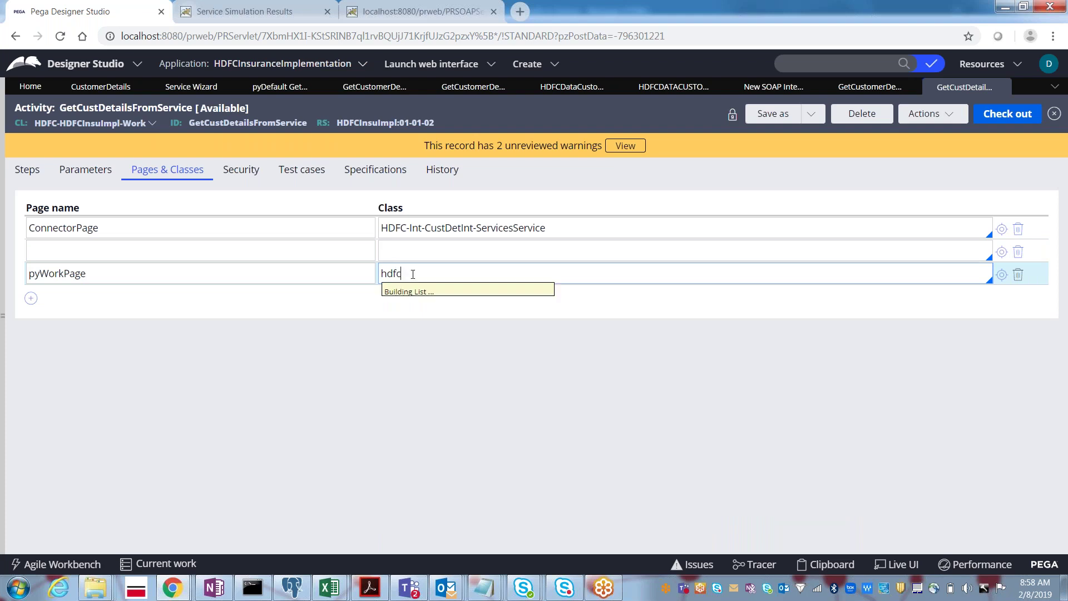
pyautogui.write('hdfc')
pyautogui.press('BackSpace')
pyautogui.press('BackSpace')
pyautogui.press('BackSpace')
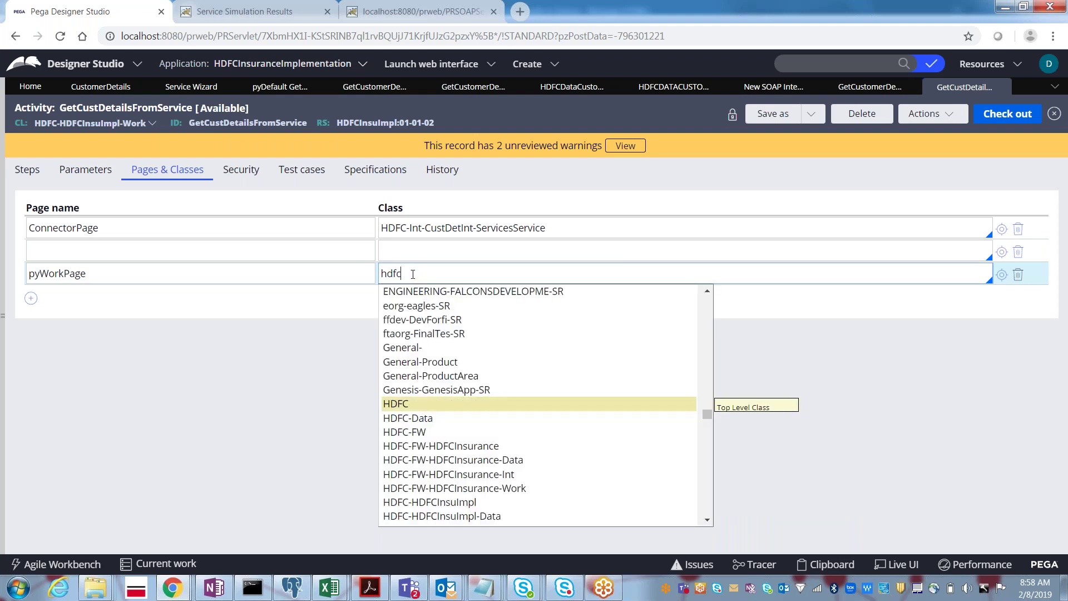
pyautogui.write('-hdf')
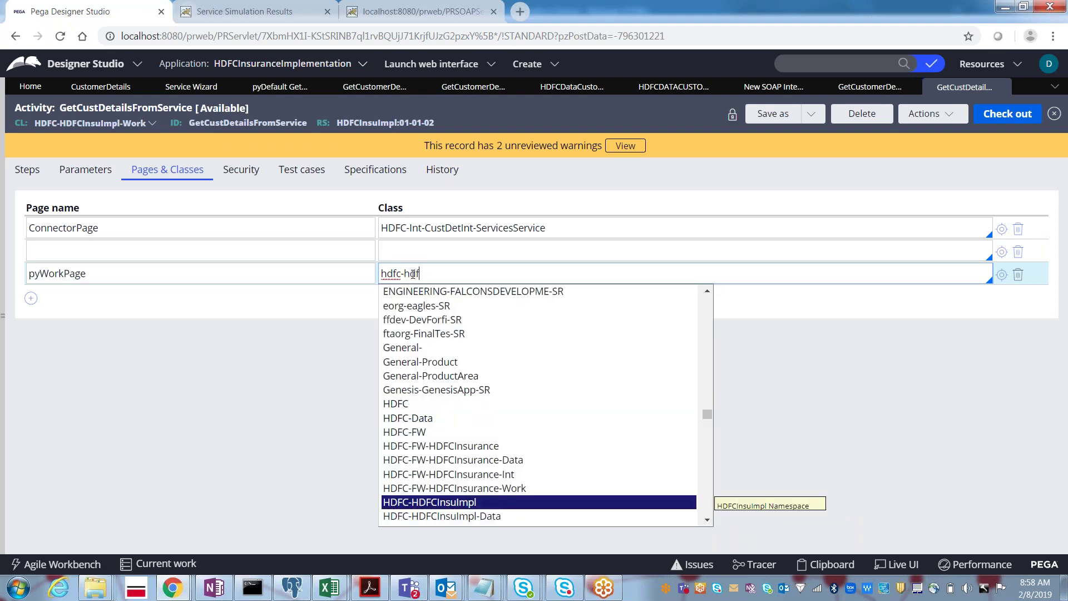
pyautogui.write('cinsul')
pyautogui.write('mpl-w')
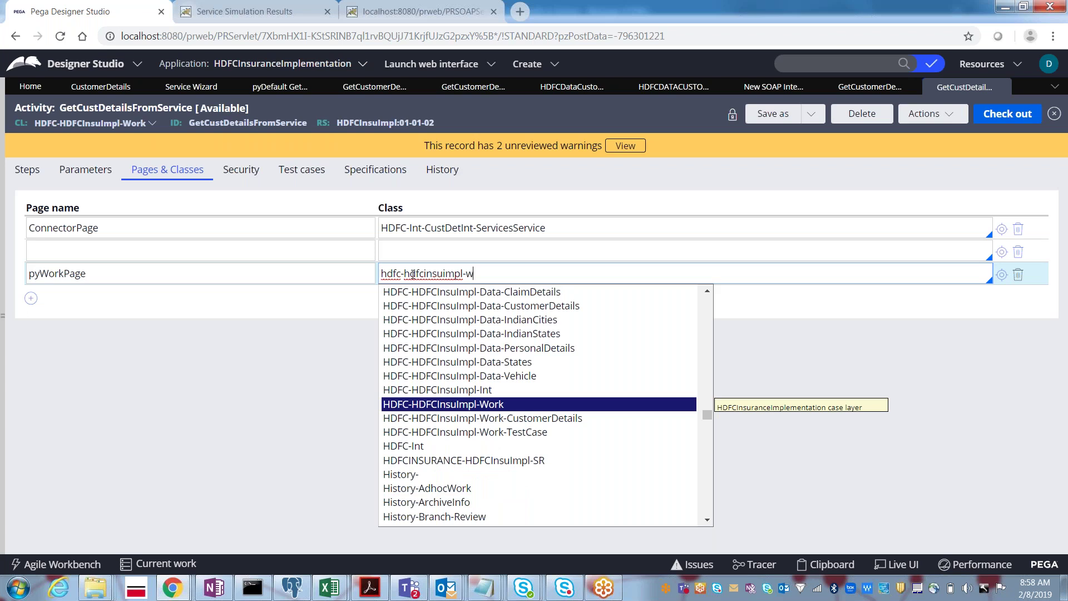
pyautogui.press('Return')
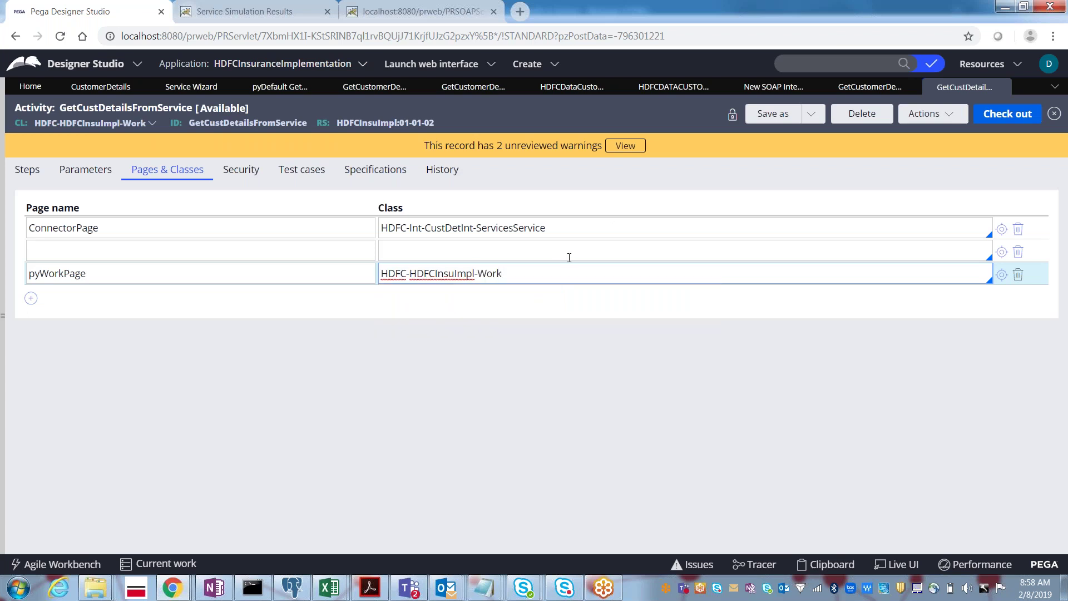
# Delete the empty row between ConnectorPage and pyWorkPage in the activity's pages and classes.
pyautogui.click(569, 257)
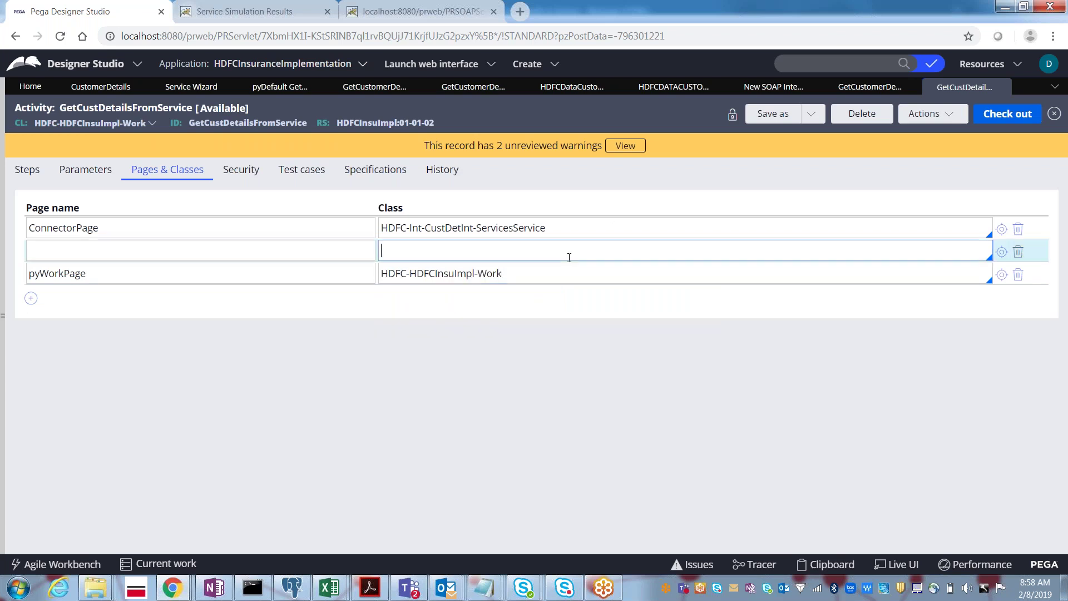
pyautogui.click(1019, 253)
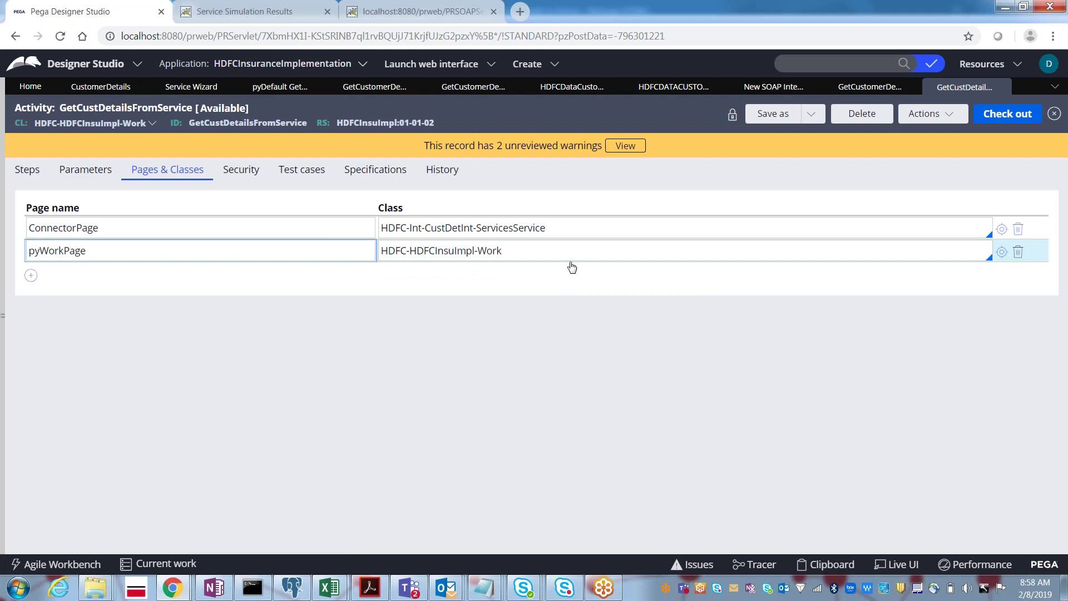
pyautogui.click(117, 243)
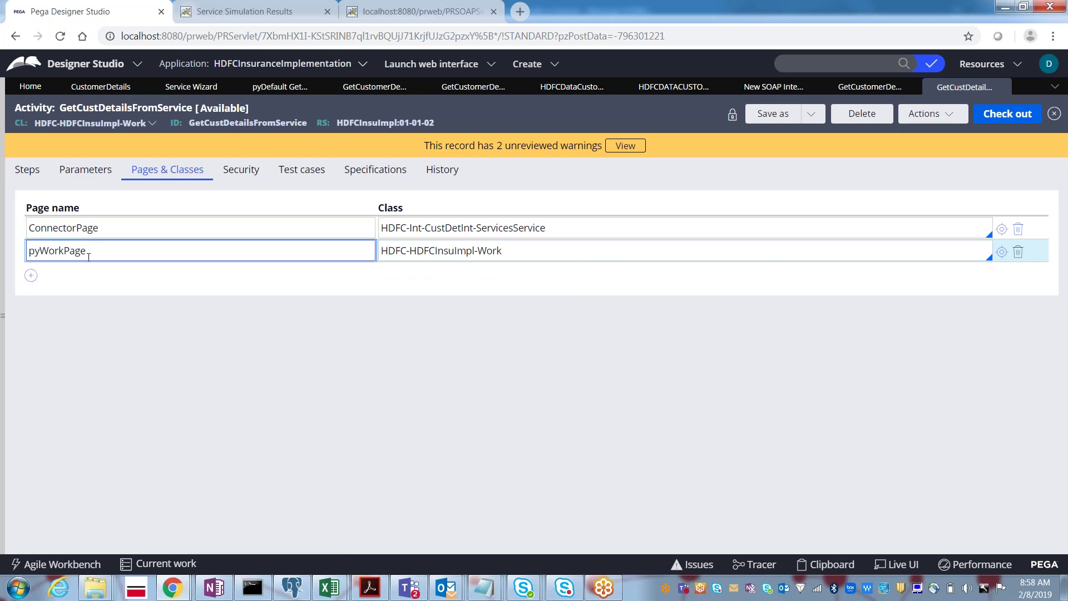
pyautogui.doubleClick(81, 254)
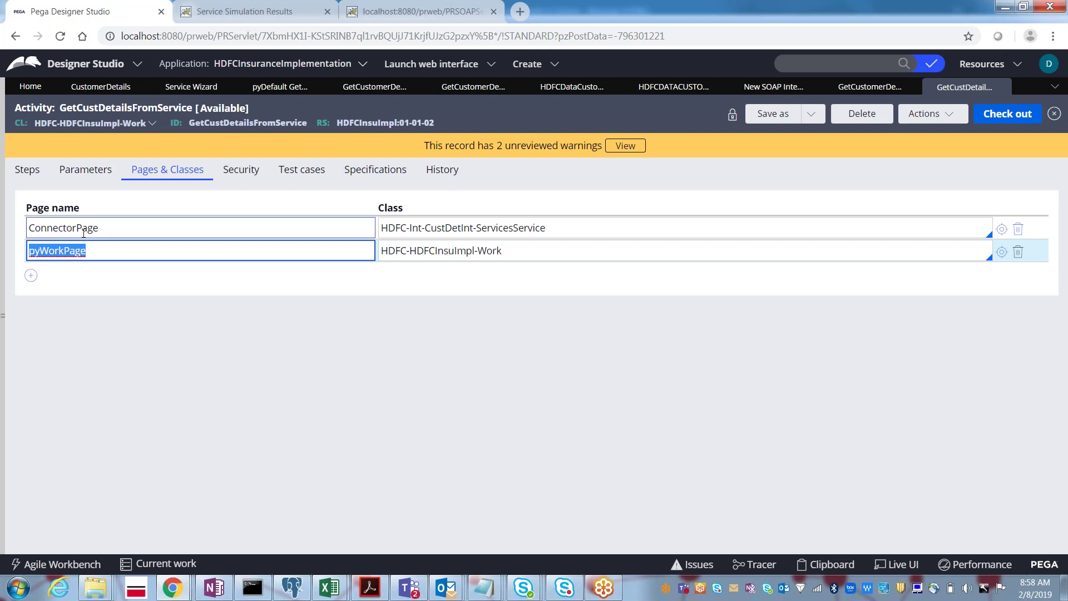
pyautogui.doubleClick(83, 233)
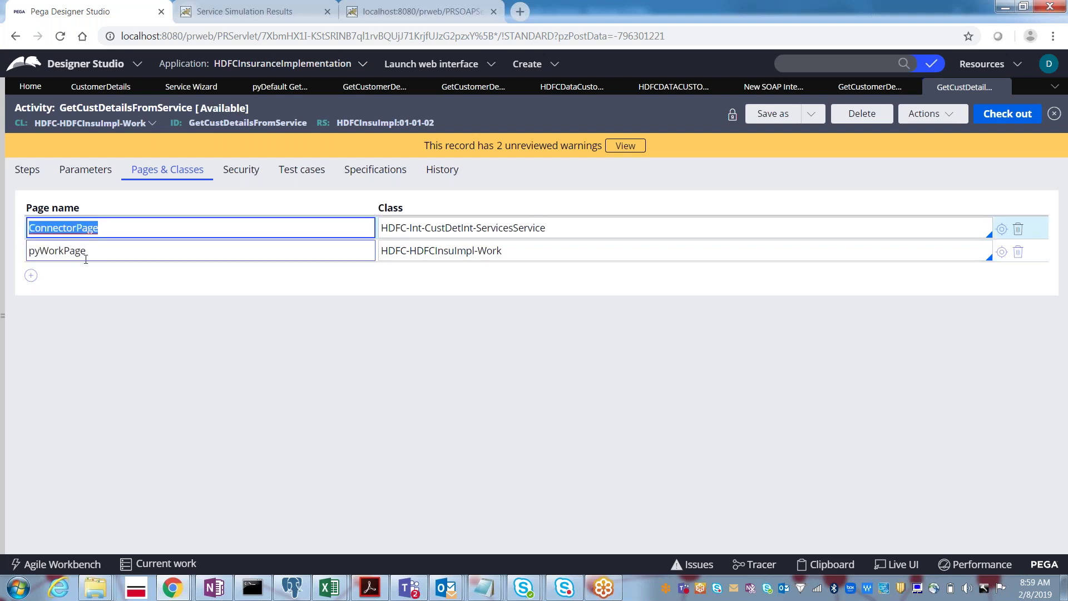
# Set the value of the Property-Set step's customer ID property to pyWorkPage.CustomerID.
pyautogui.click(29, 174)
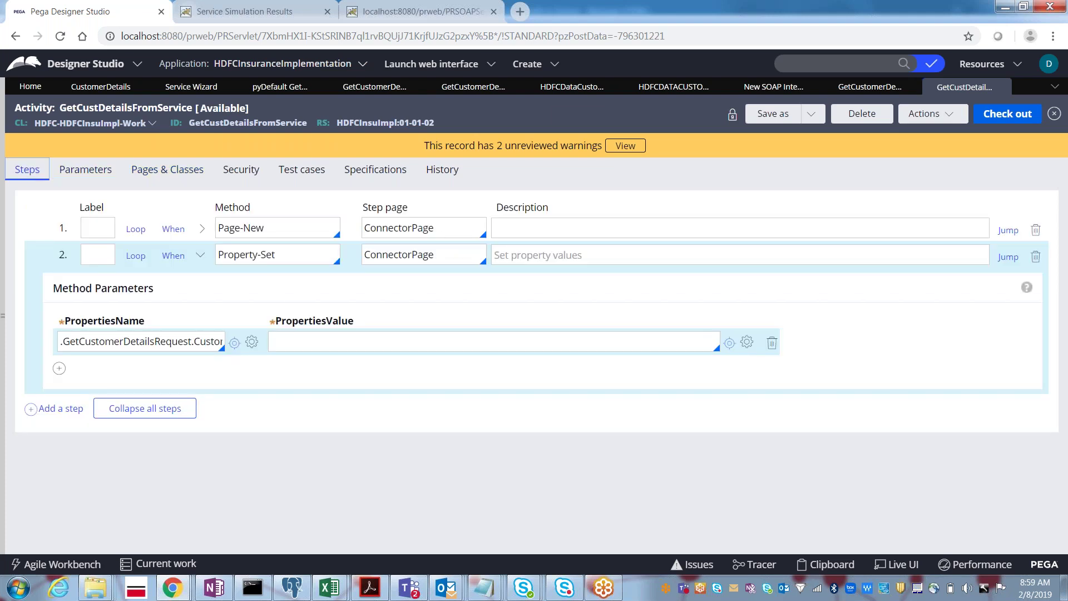
pyautogui.click(307, 346)
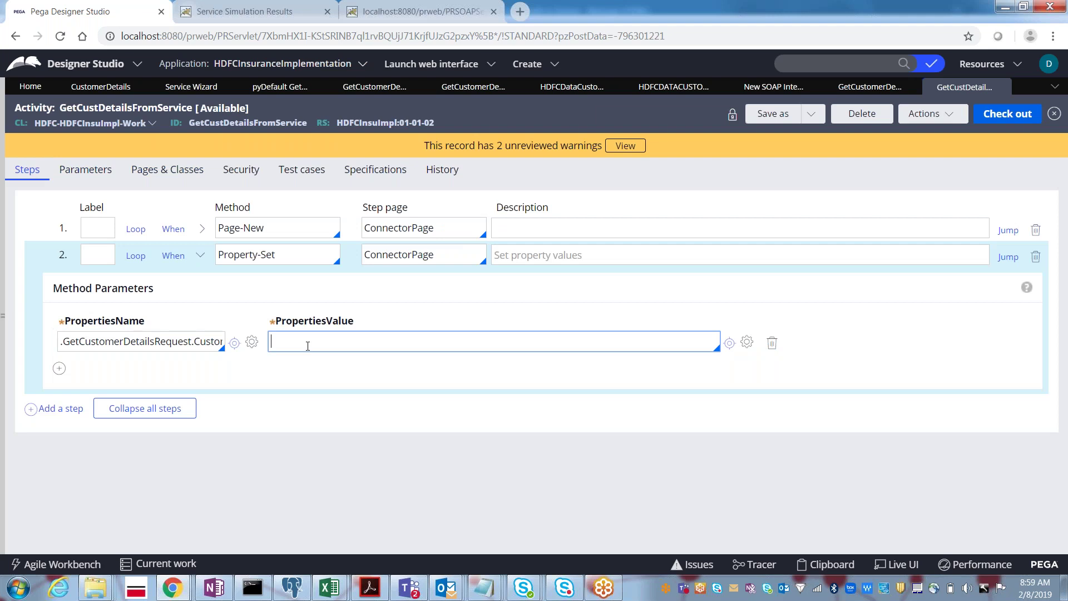
pyautogui.write('pywork')
pyautogui.press('Return')
pyautogui.write('.')
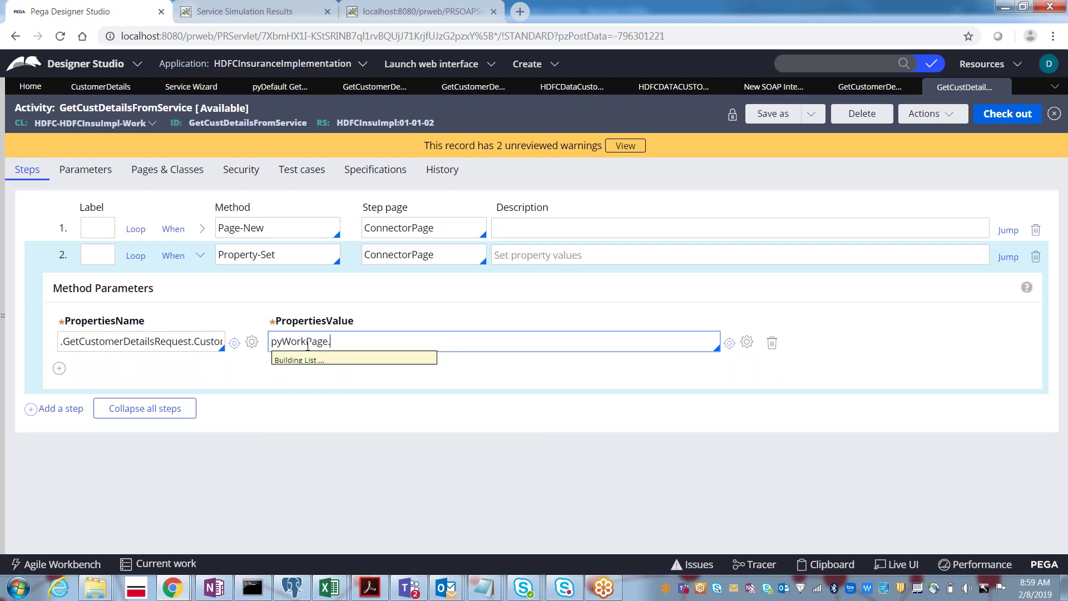
pyautogui.write('cu')
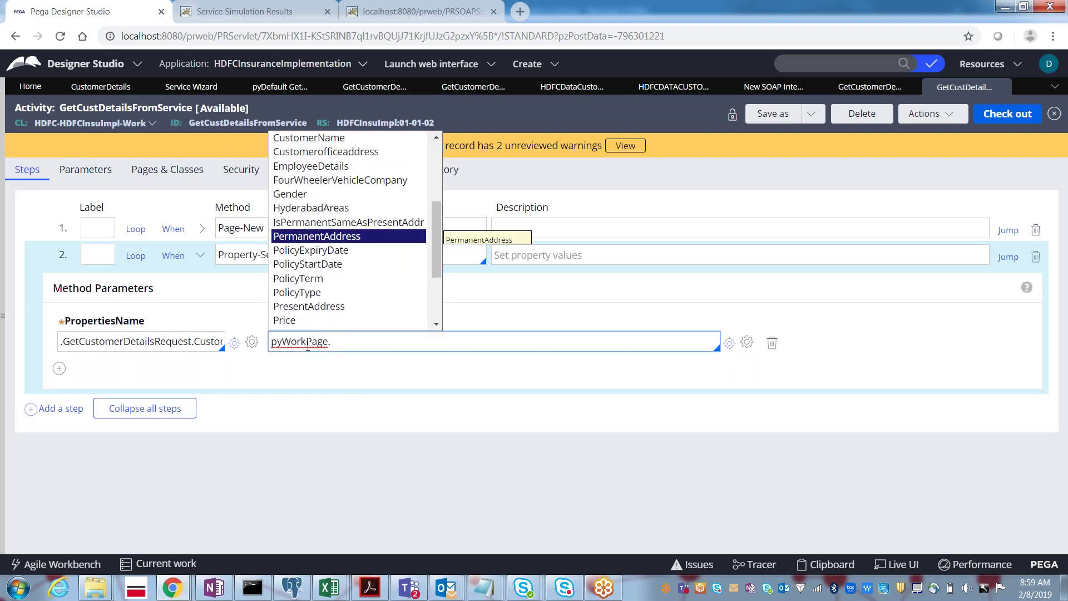
pyautogui.write('st')
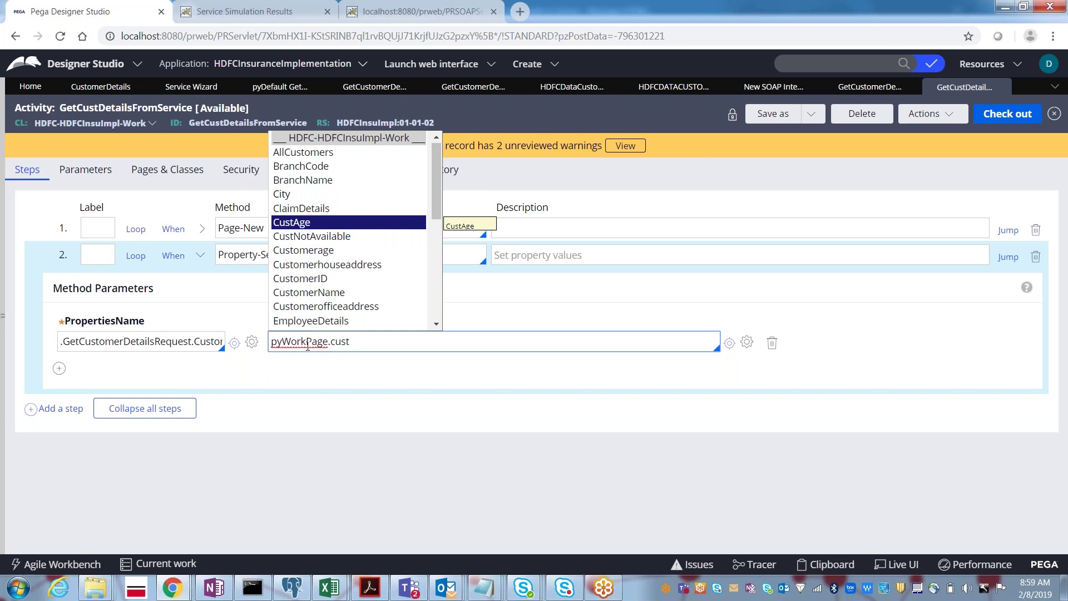
pyautogui.write('omer')
pyautogui.press('Down')
pyautogui.press('Down')
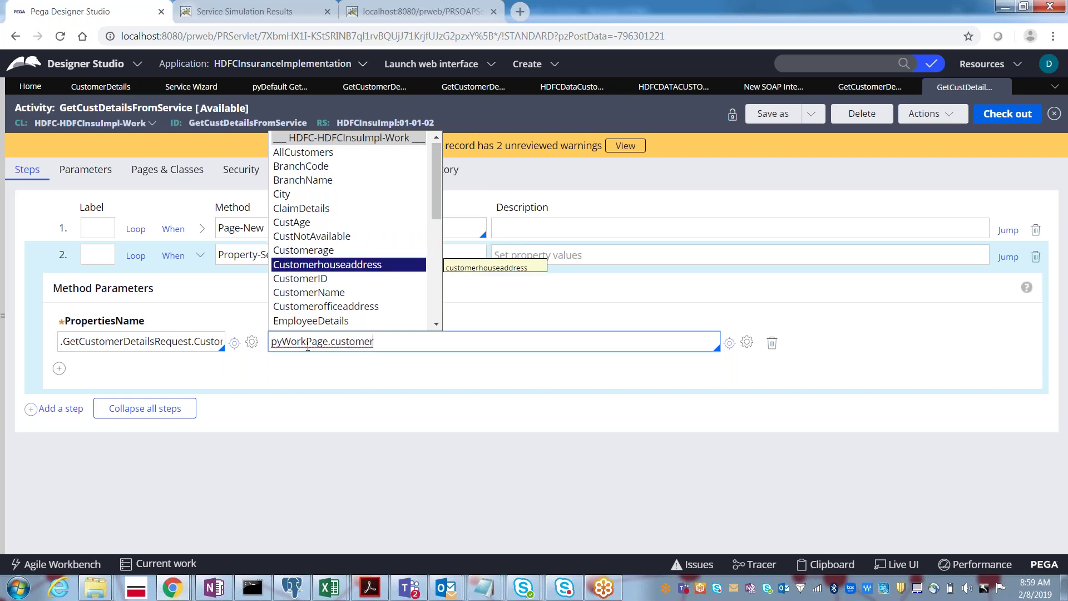
pyautogui.press('Return')
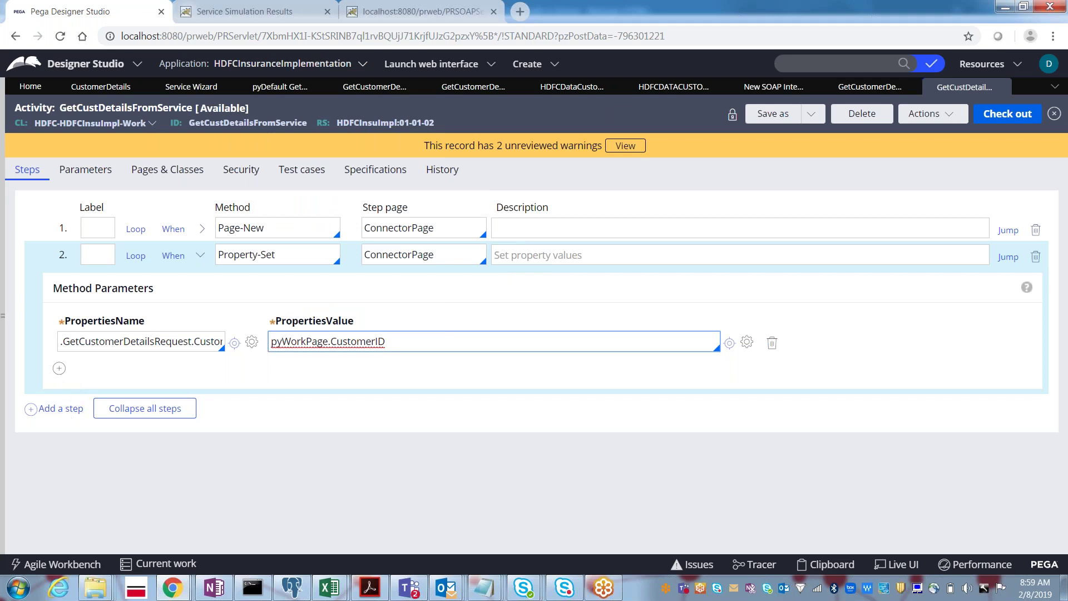
# Add a third step to the activity with the method Connect-SOAP.
pyautogui.click(67, 410)
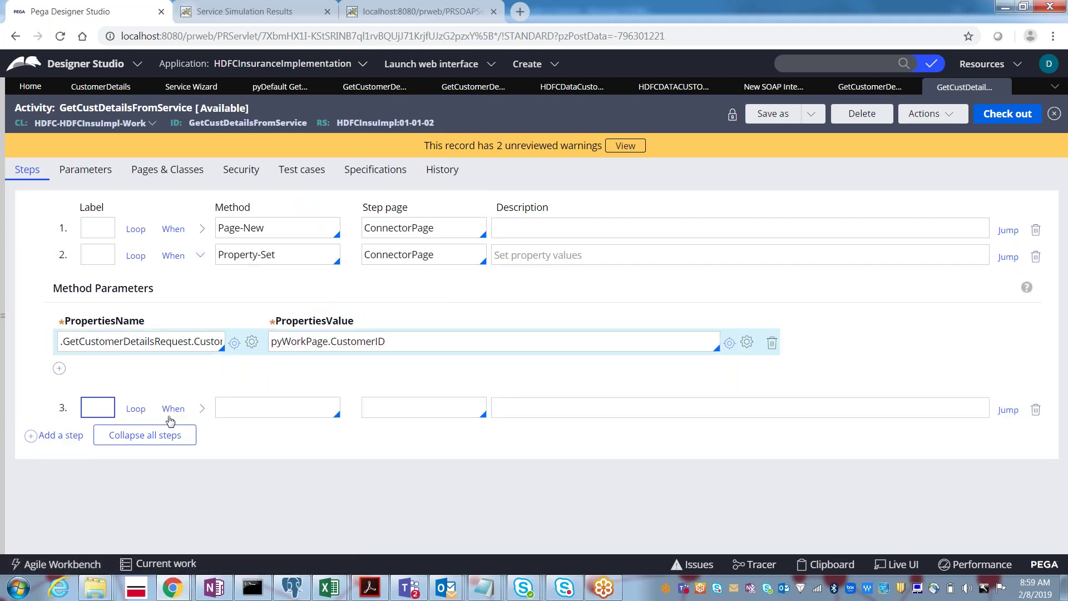
pyautogui.click(247, 415)
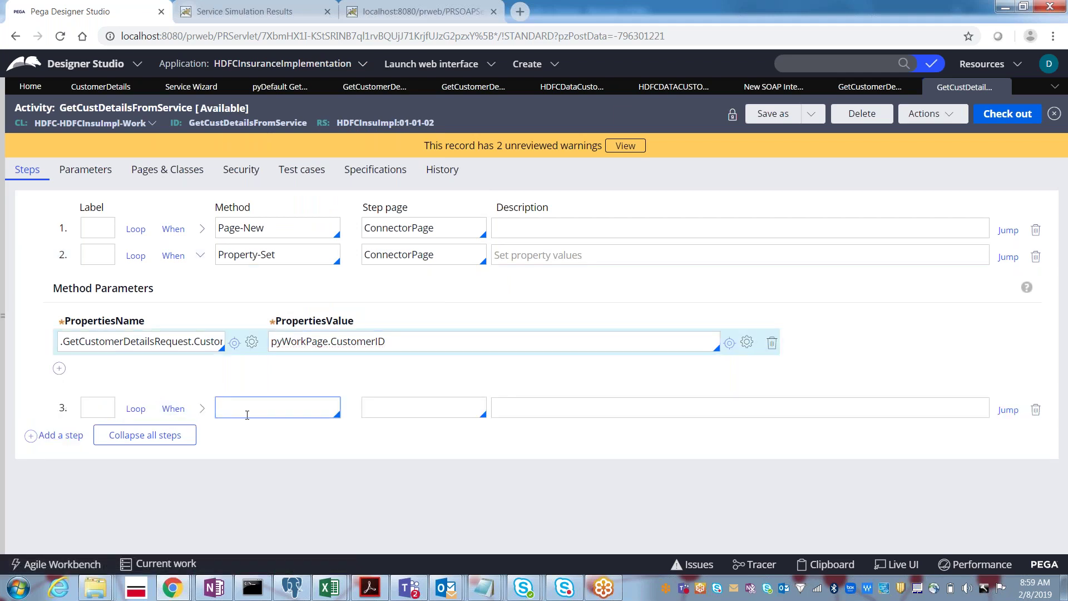
pyautogui.write('c')
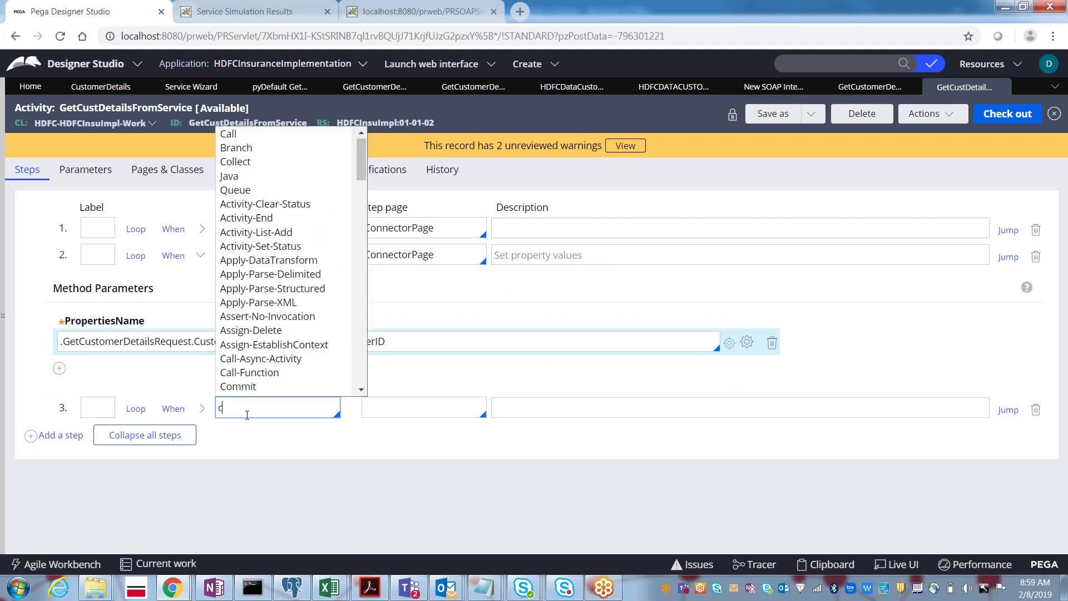
pyautogui.write('onnect-so')
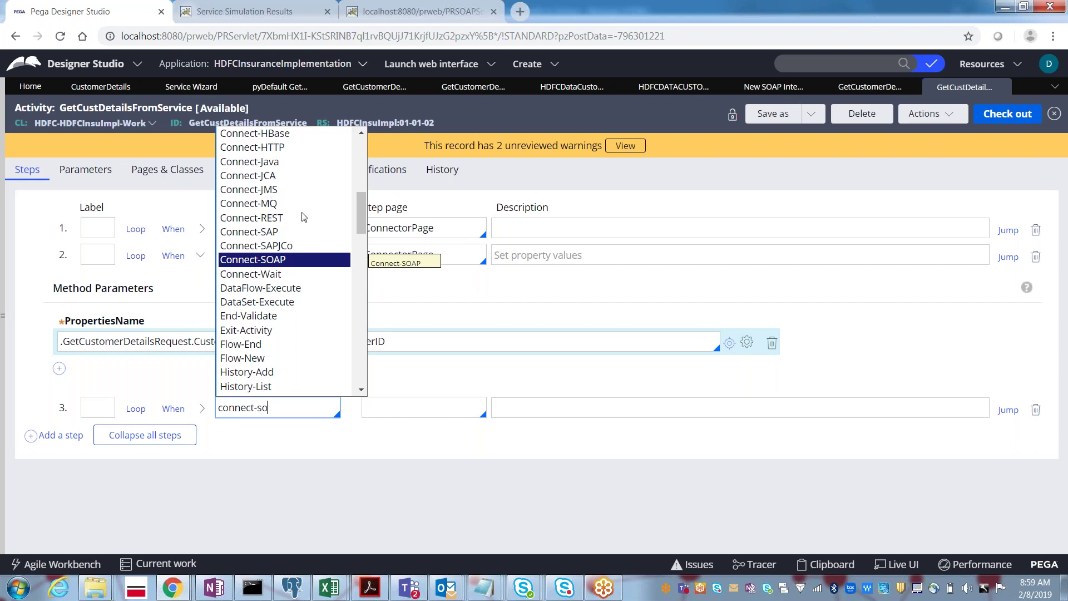
pyautogui.moveTo(361, 212); pyautogui.dragTo(358, 199)
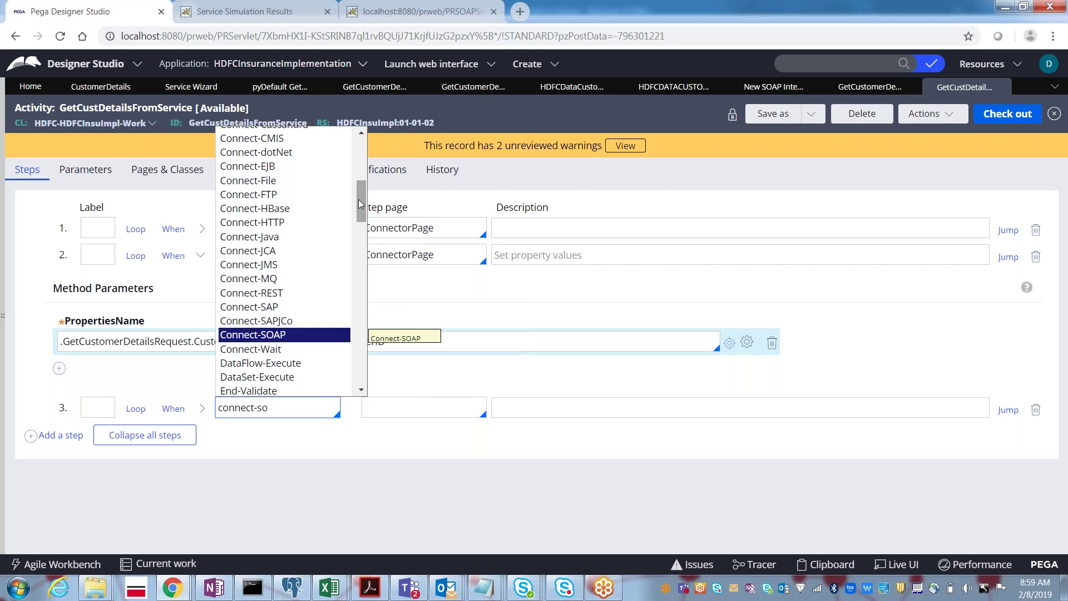
pyautogui.click(262, 335)
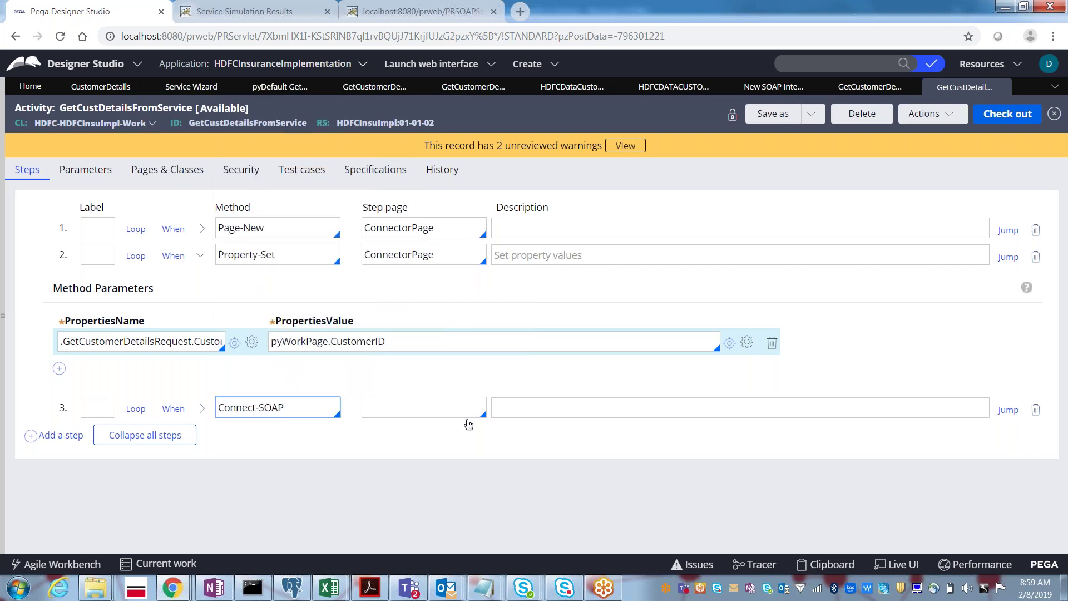
# Set the Connect-SOAP step's step page to ConnectorPage.
pyautogui.click(425, 408)
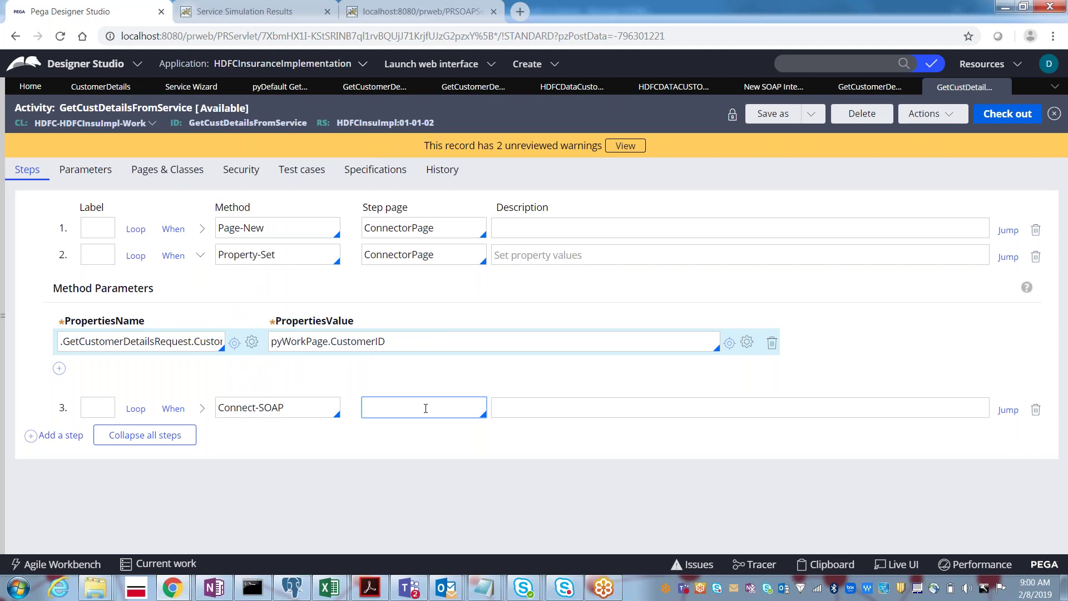
pyautogui.press('Down')
pyautogui.press('Down')
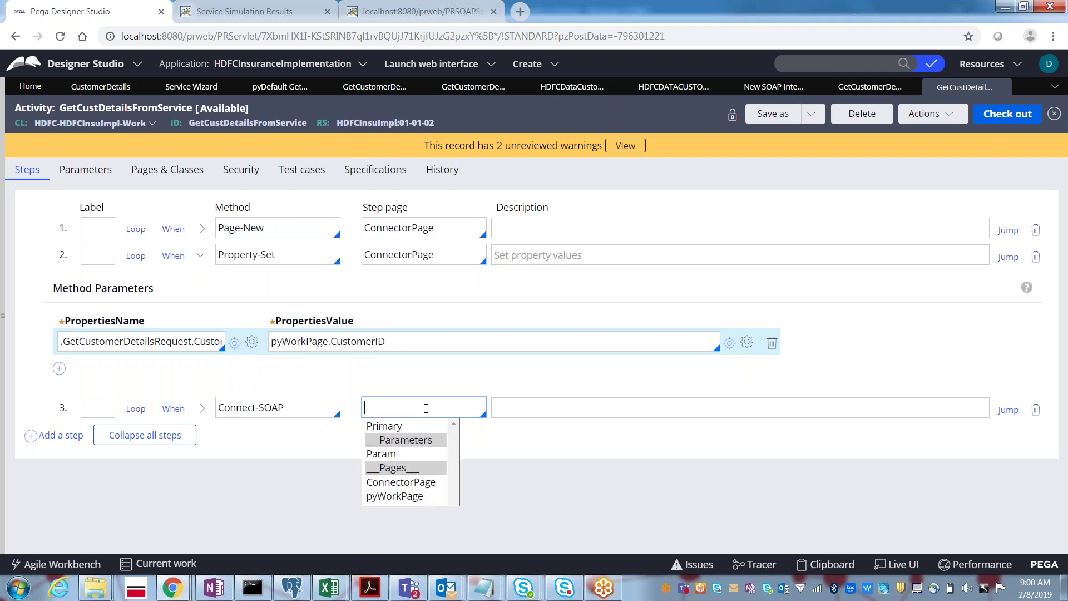
pyautogui.press('Up')
pyautogui.press('Up')
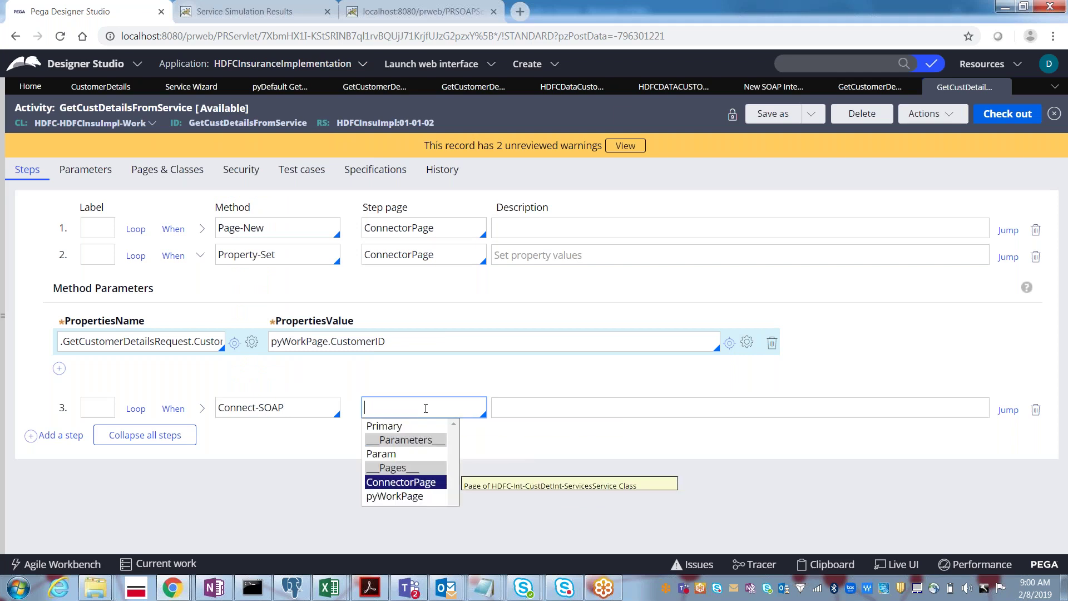
pyautogui.press('Return')
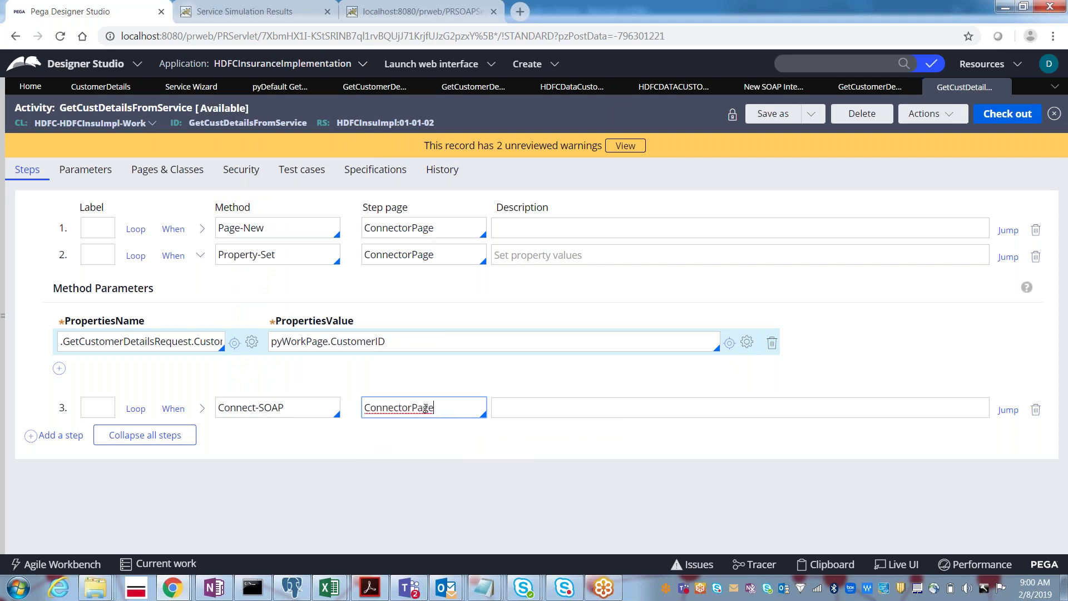
# Expand the Connect-SOAP step's method parameters and set the service name to GetCustomerDetails with execution mode Run.
pyautogui.click(203, 410)
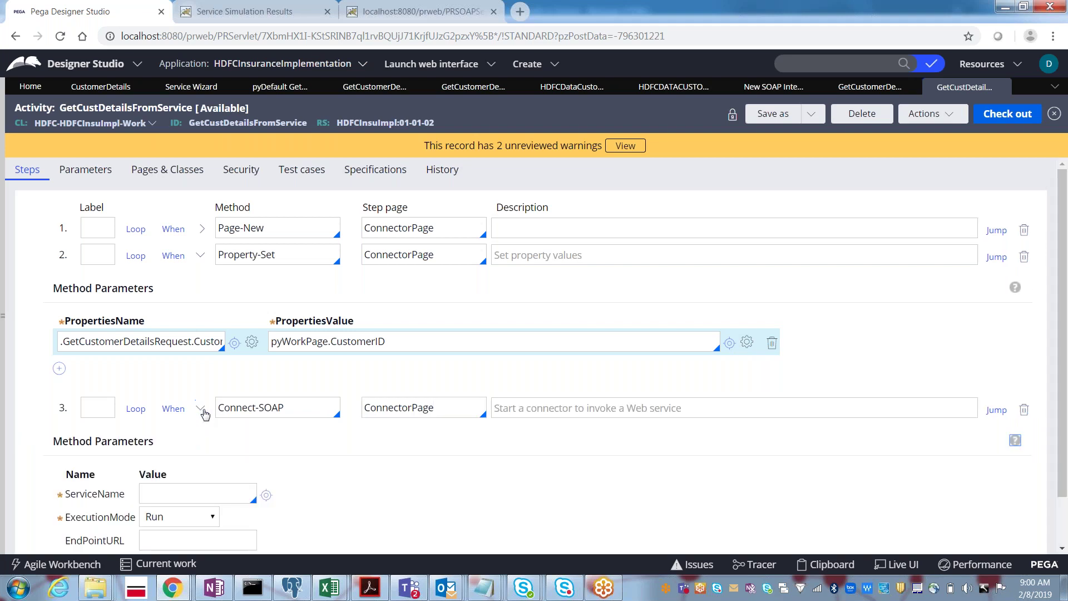
pyautogui.click(188, 496)
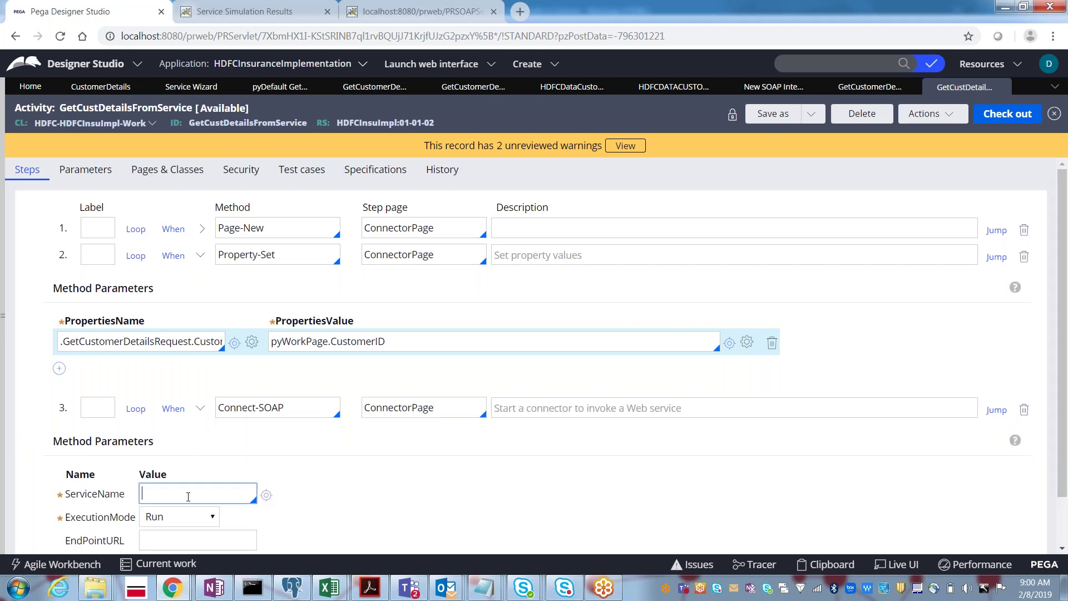
pyautogui.press('Down')
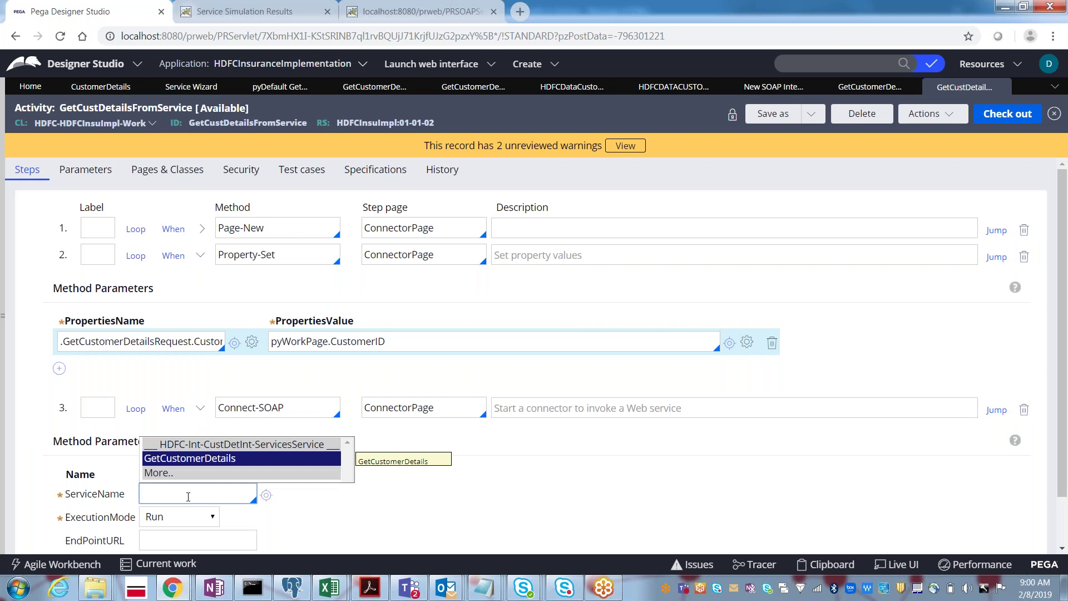
pyautogui.press('Return')
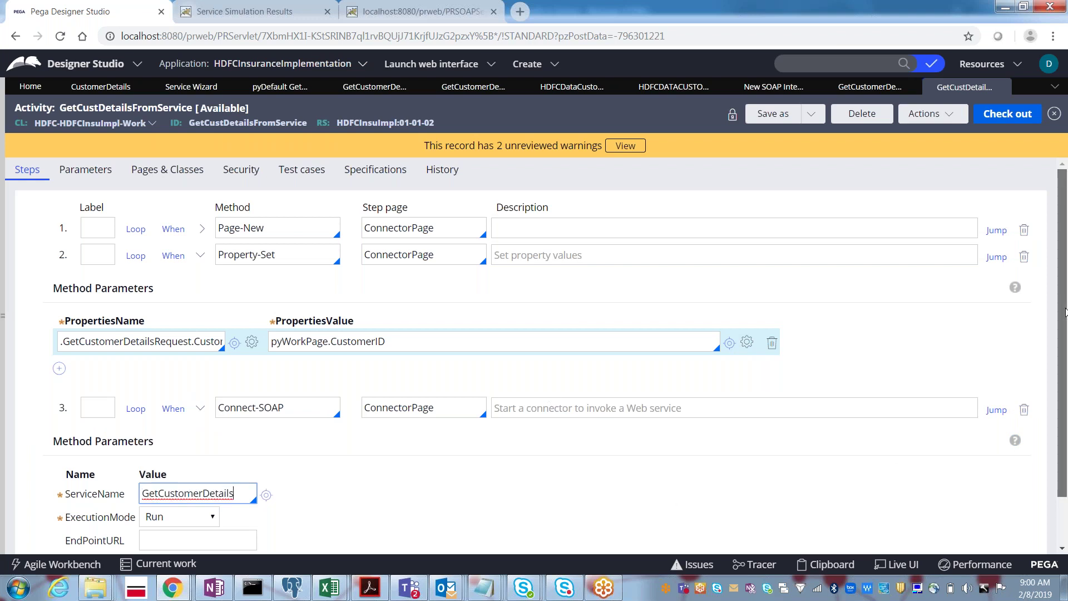
pyautogui.scroll(-1, 1065, 311)
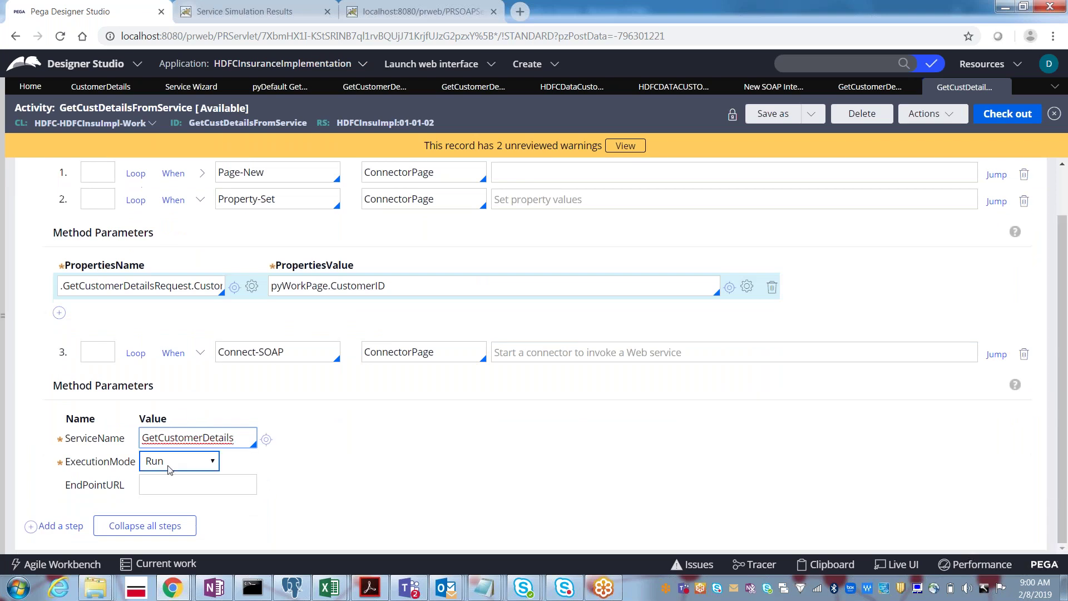
pyautogui.click(170, 469)
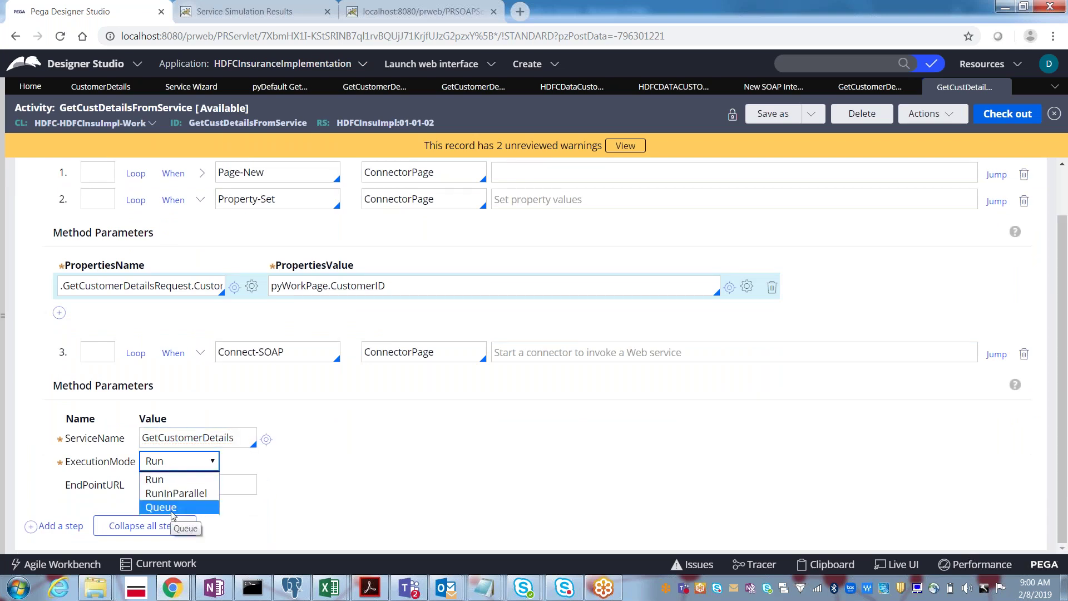
pyautogui.click(162, 483)
# Examine the service endpoint URL in the GetCustomerDetails Connect SOAP rule and compare it with the activity step's EndPointURL and ServiceName parameters.
pyautogui.click(197, 484)
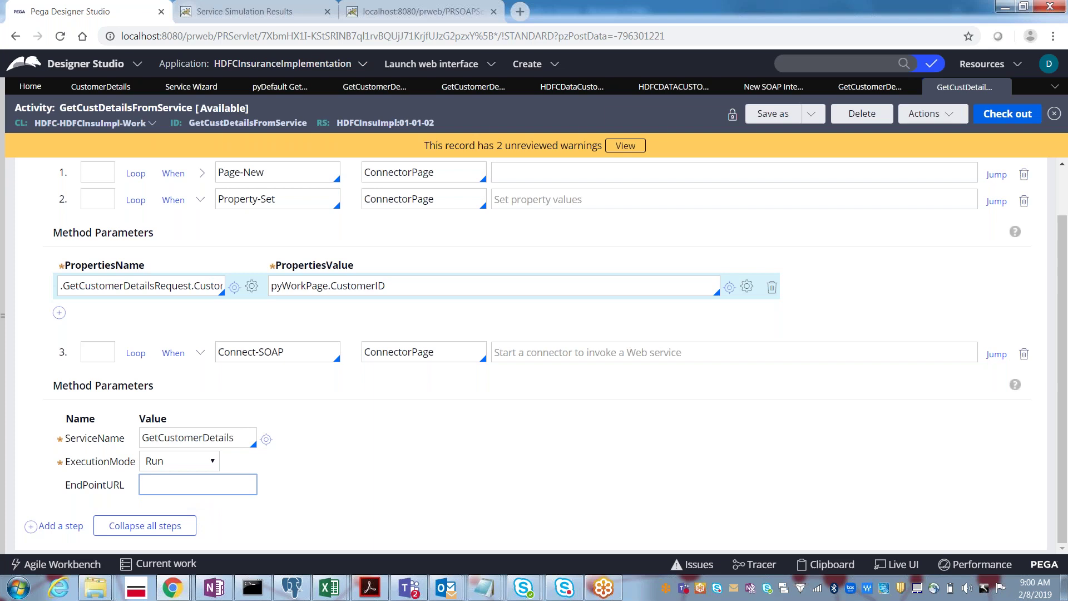
pyautogui.click(856, 92)
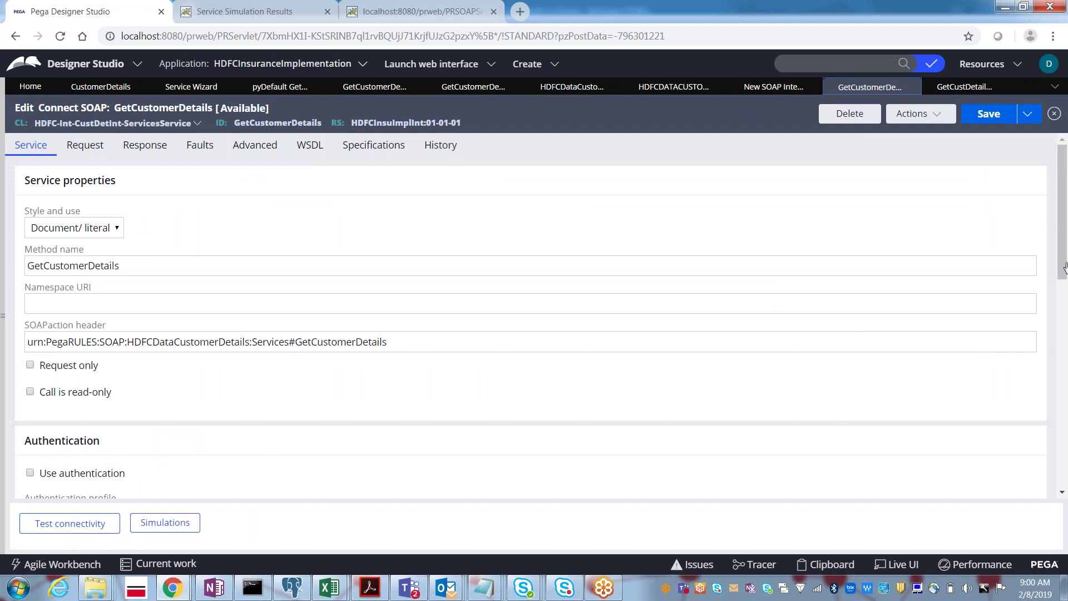
pyautogui.moveTo(1061, 276); pyautogui.dragTo(1064, 334)
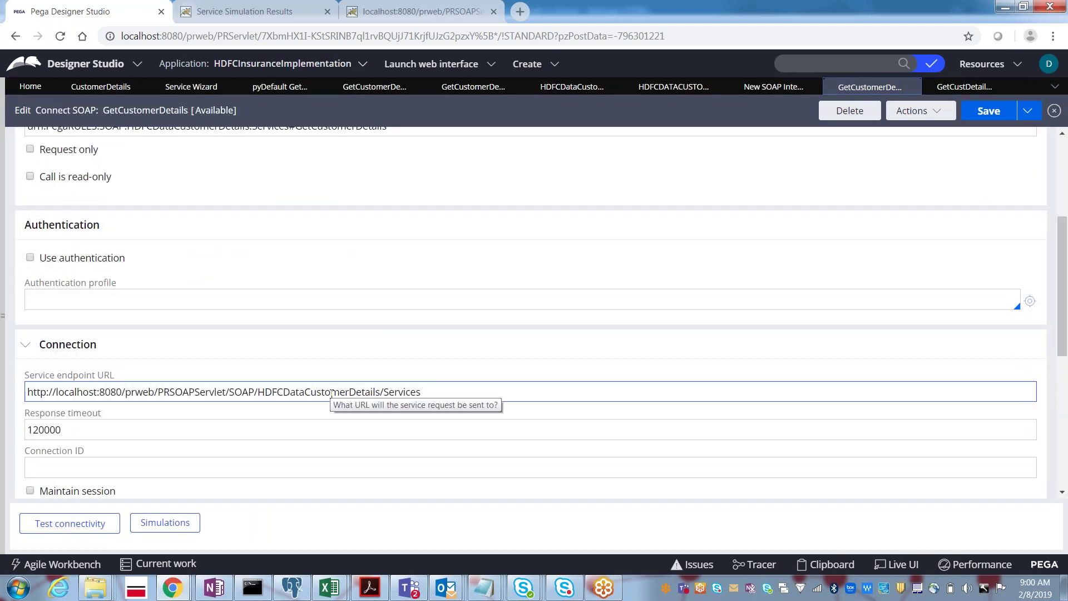
pyautogui.tripleClick(332, 393)
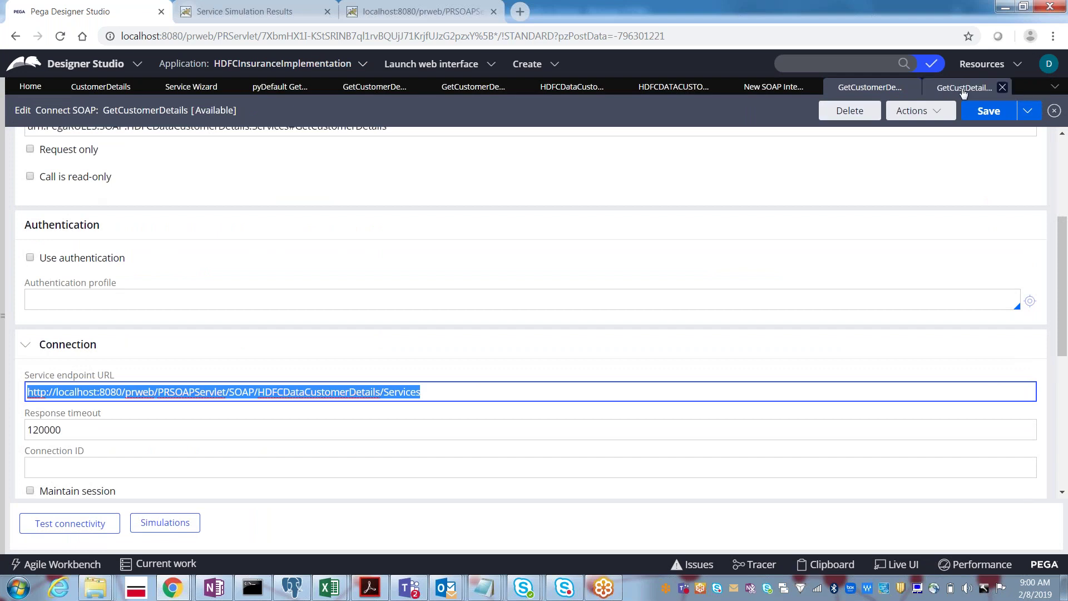
pyautogui.click(964, 89)
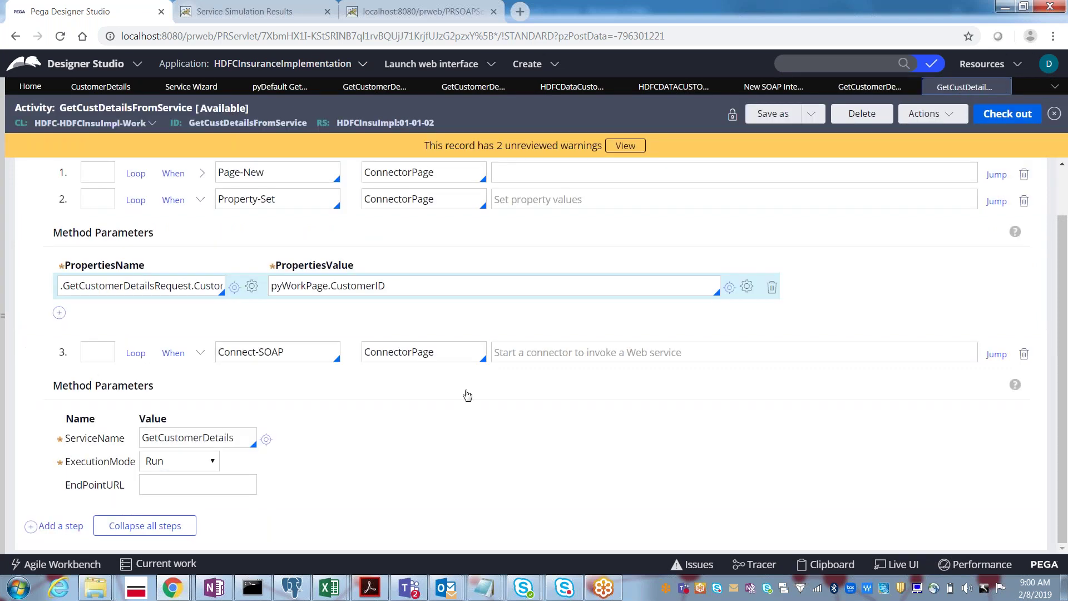
pyautogui.click(179, 494)
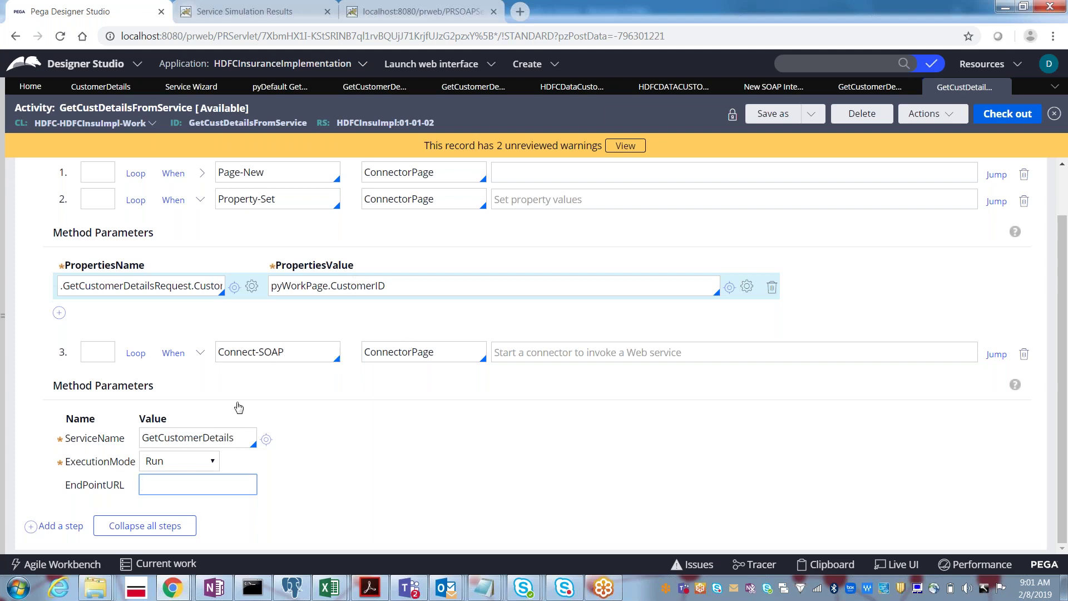
pyautogui.click(228, 439)
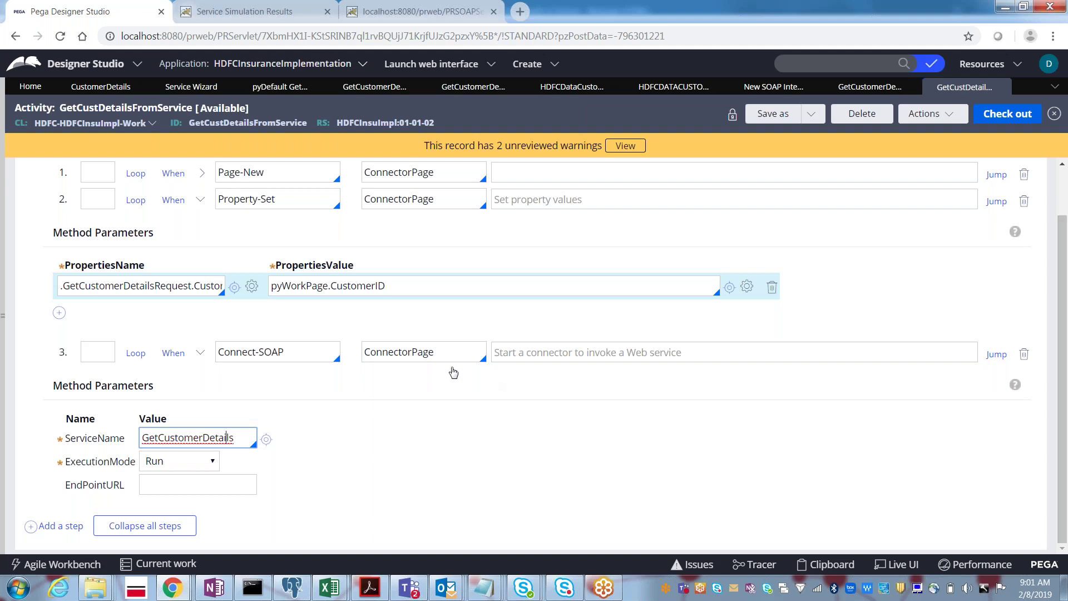
# Add a fourth step to the activity with the method Property-Set.
pyautogui.doubleClick(419, 356)
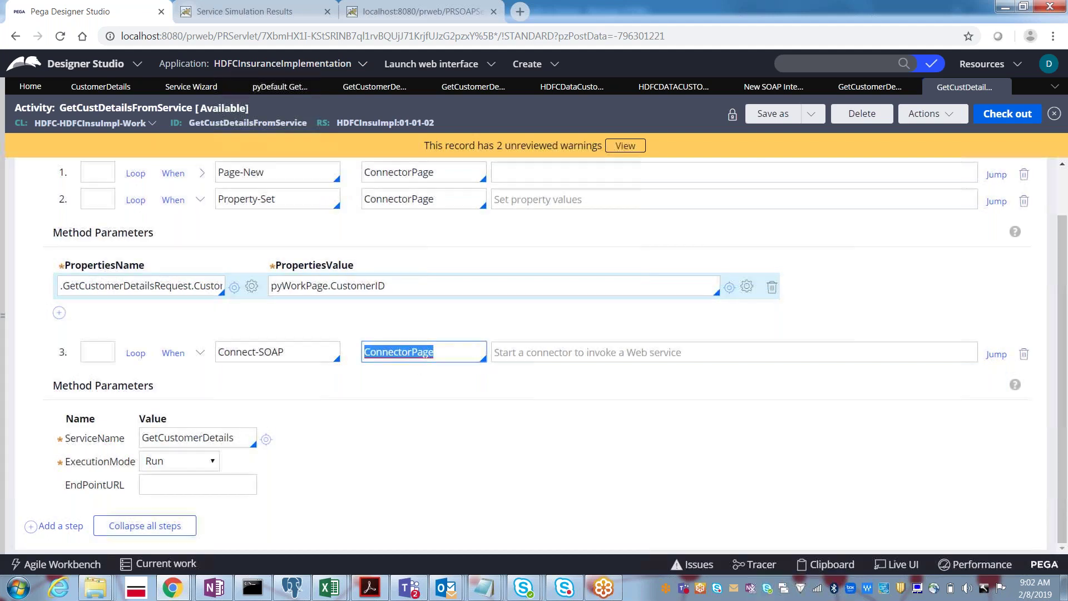
pyautogui.click(57, 529)
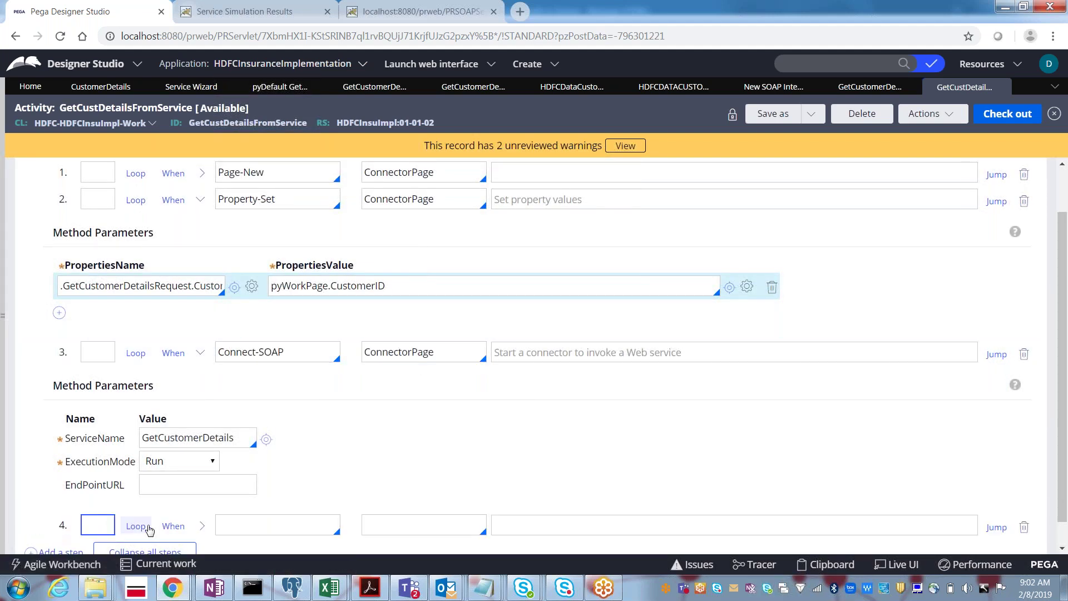
pyautogui.click(277, 525)
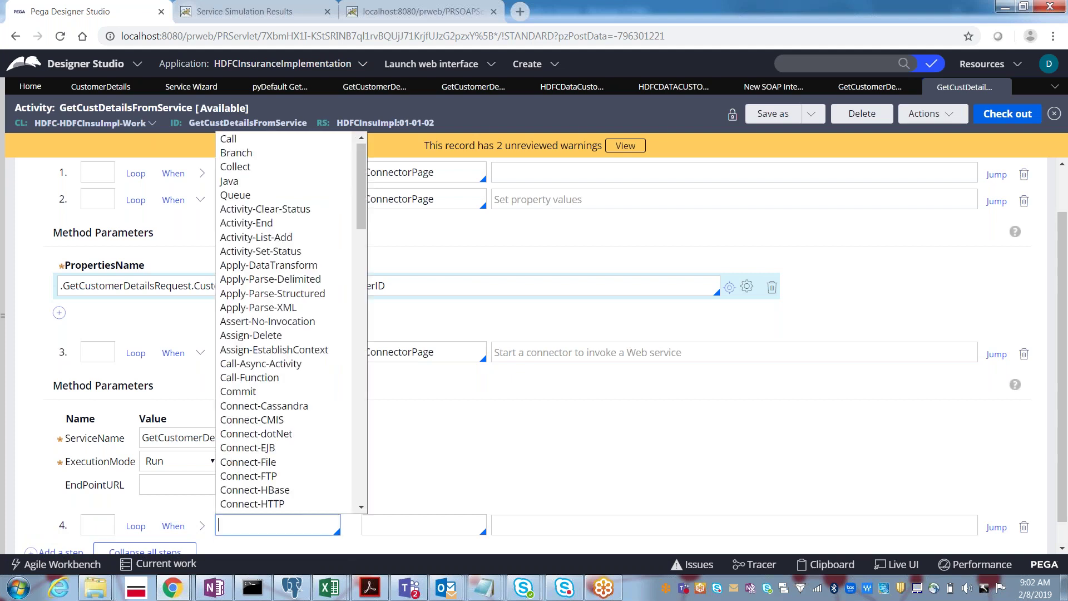
pyautogui.write('propert')
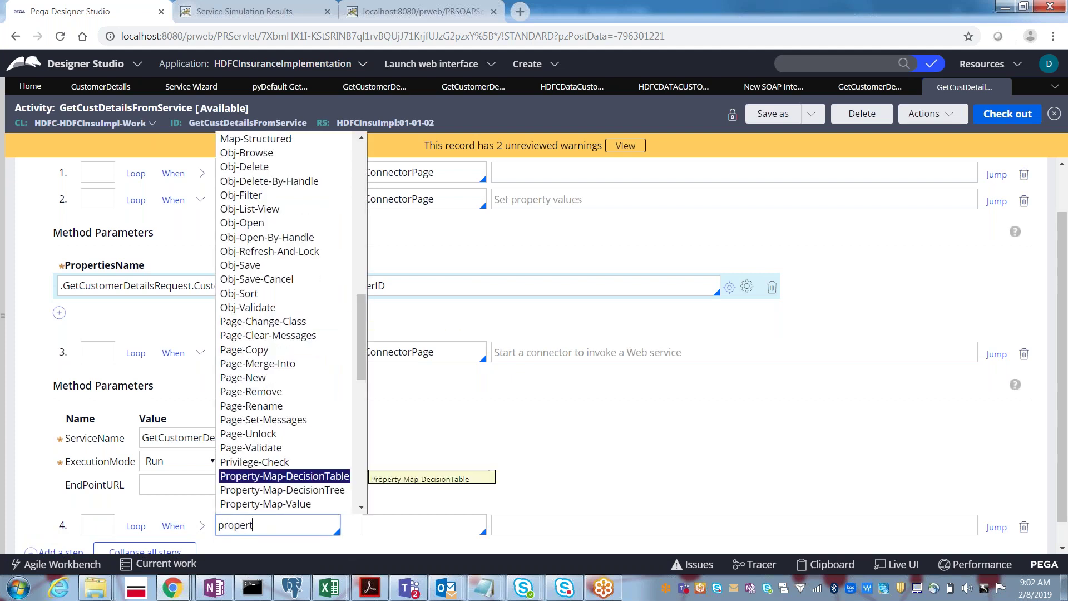
pyautogui.write('y-set')
pyautogui.press('Return')
pyautogui.press('Tab')
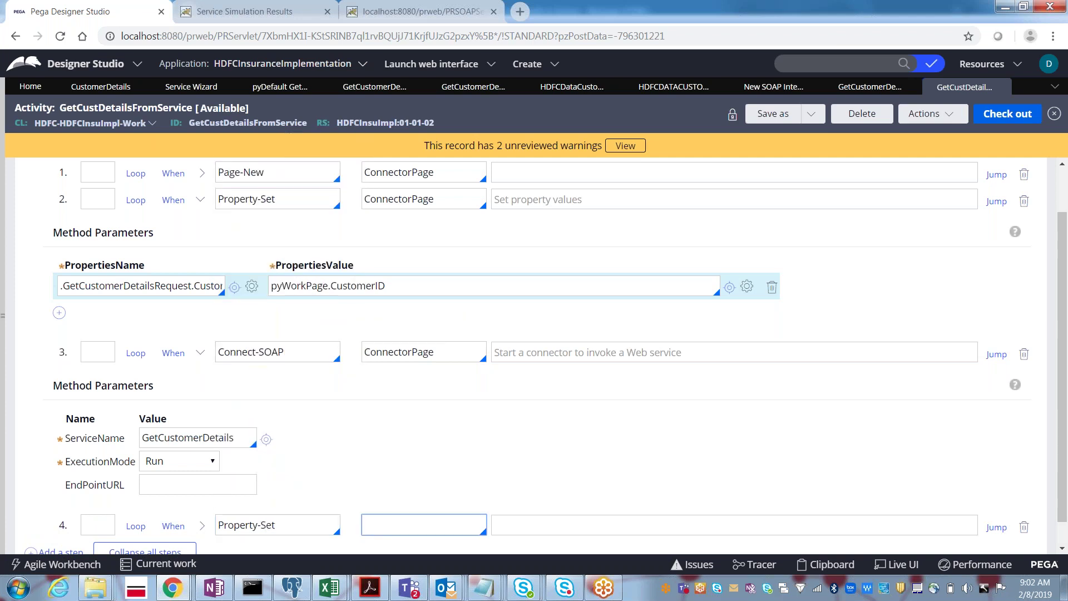
# Set the fourth step's step page to ConnectorPage.
pyautogui.press('Down')
pyautogui.press('Down')
pyautogui.press('Down')
pyautogui.press('Down')
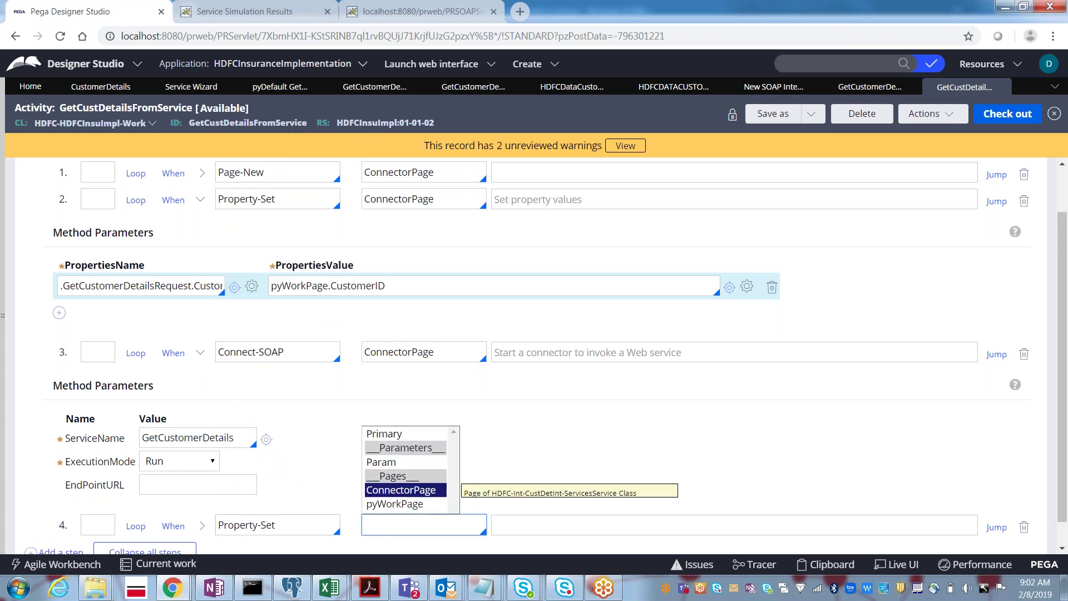
pyautogui.press('Up')
pyautogui.press('Return')
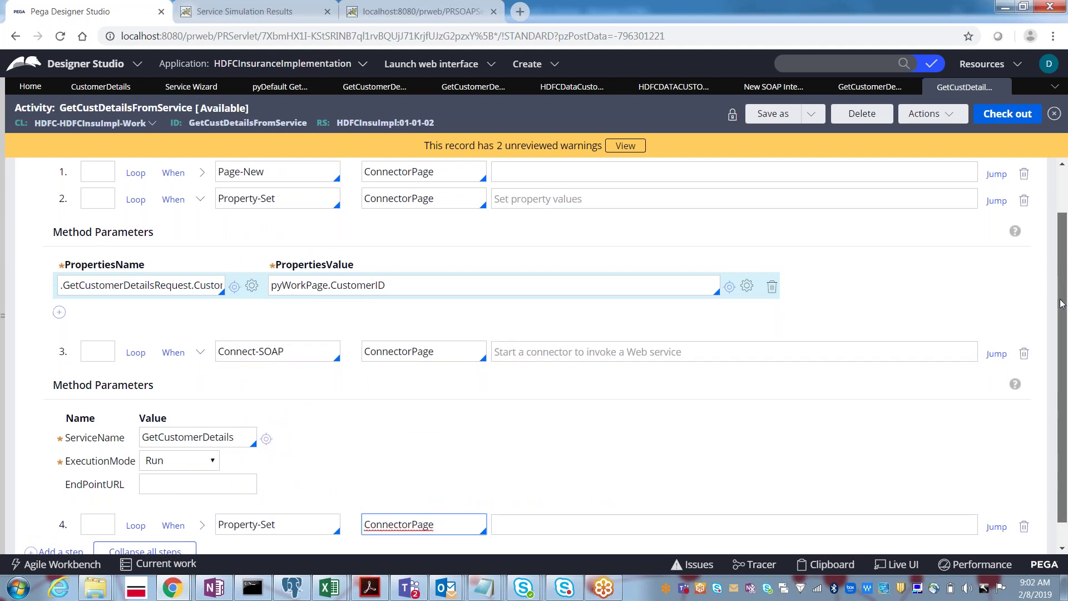
# Expand the fourth step's method parameters and set the first property name to pyWorkPage.CustomerName.
pyautogui.scroll(-2, 410, 438)
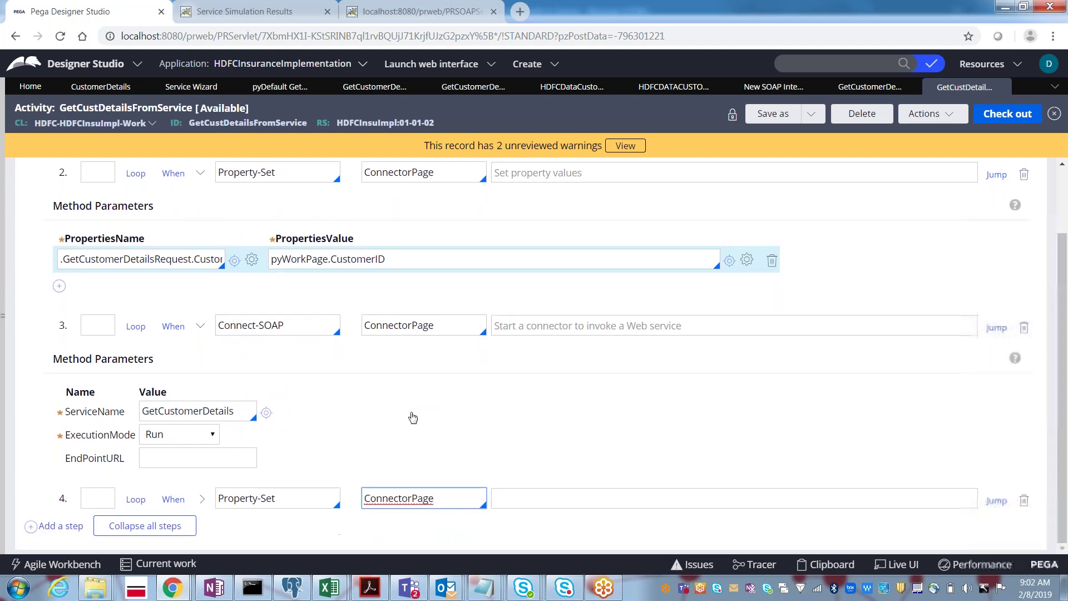
pyautogui.click(201, 499)
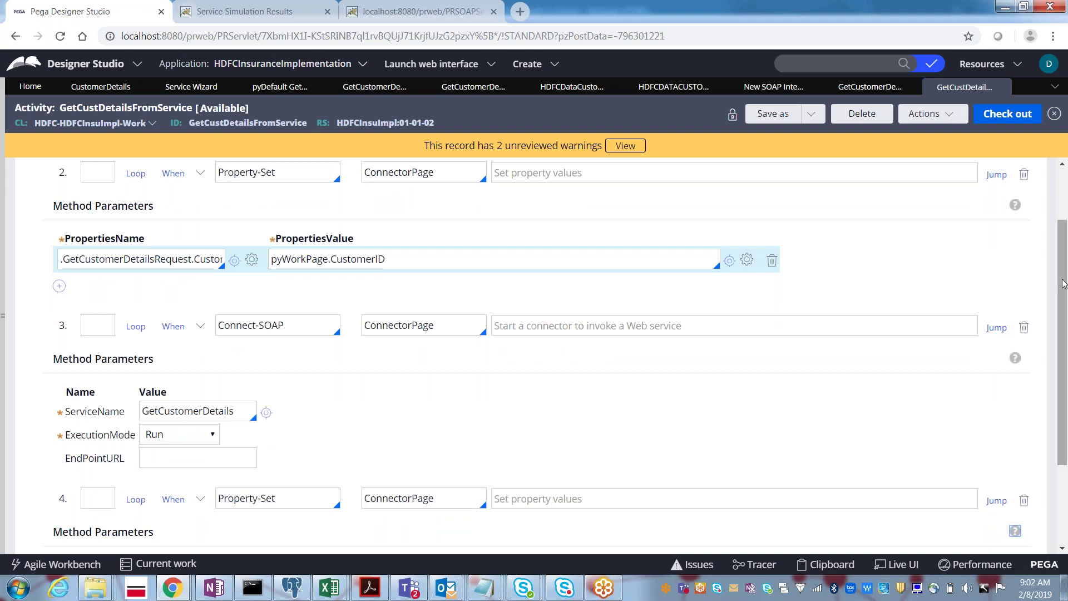
pyautogui.moveTo(1065, 319); pyautogui.dragTo(1064, 335)
pyautogui.scroll(-2, 1065, 335)
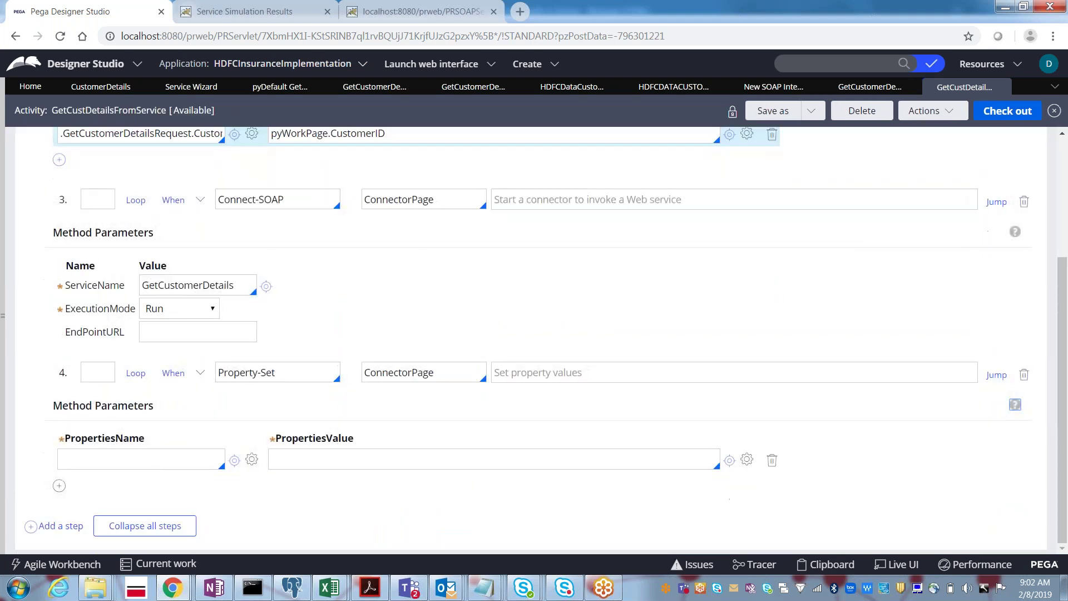
pyautogui.click(147, 458)
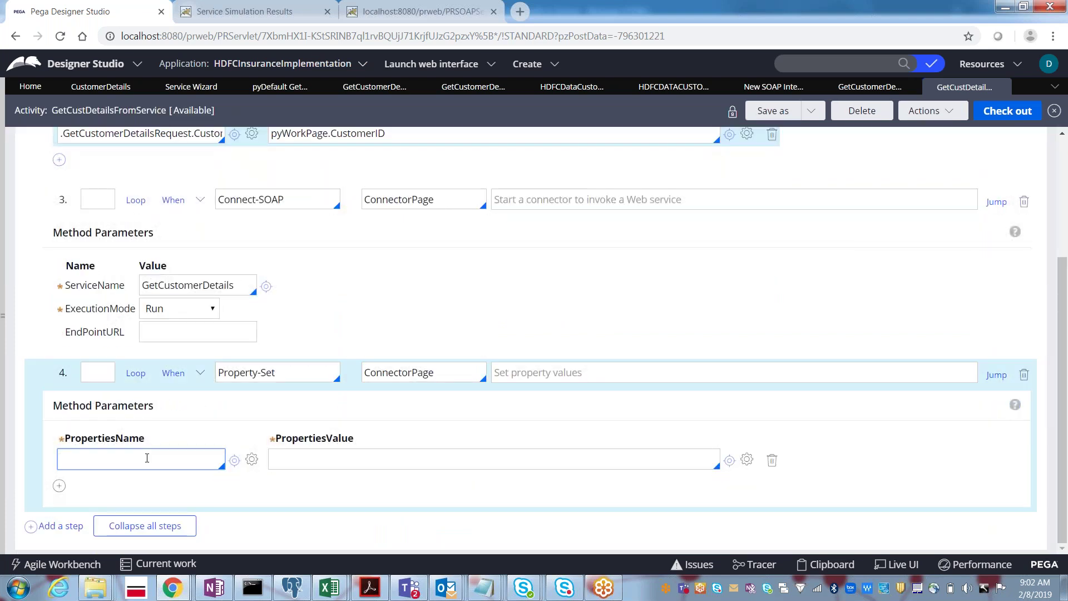
pyautogui.write('pyWorkPage.name')
pyautogui.press('BackSpace')
pyautogui.press('BackSpace')
pyautogui.press('BackSpace')
pyautogui.press('BackSpace')
pyautogui.write('cus')
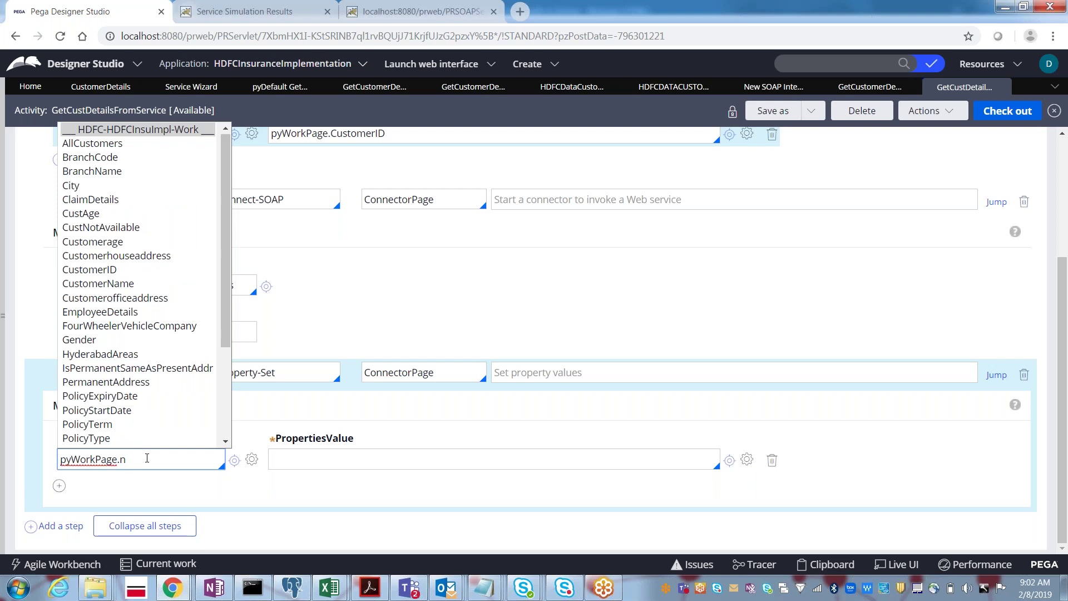
pyautogui.write('t')
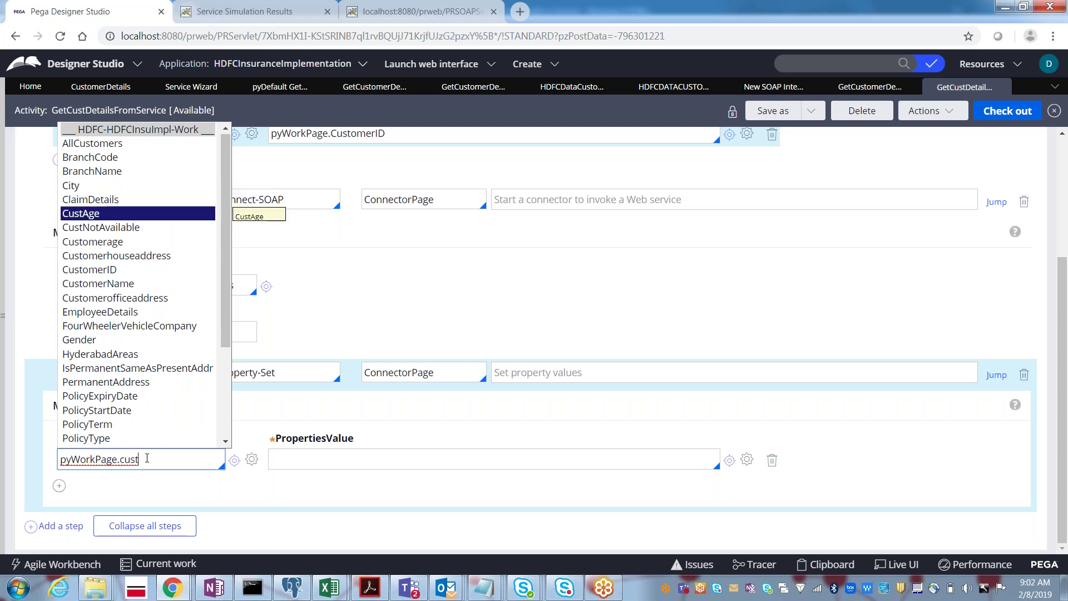
pyautogui.write('omer')
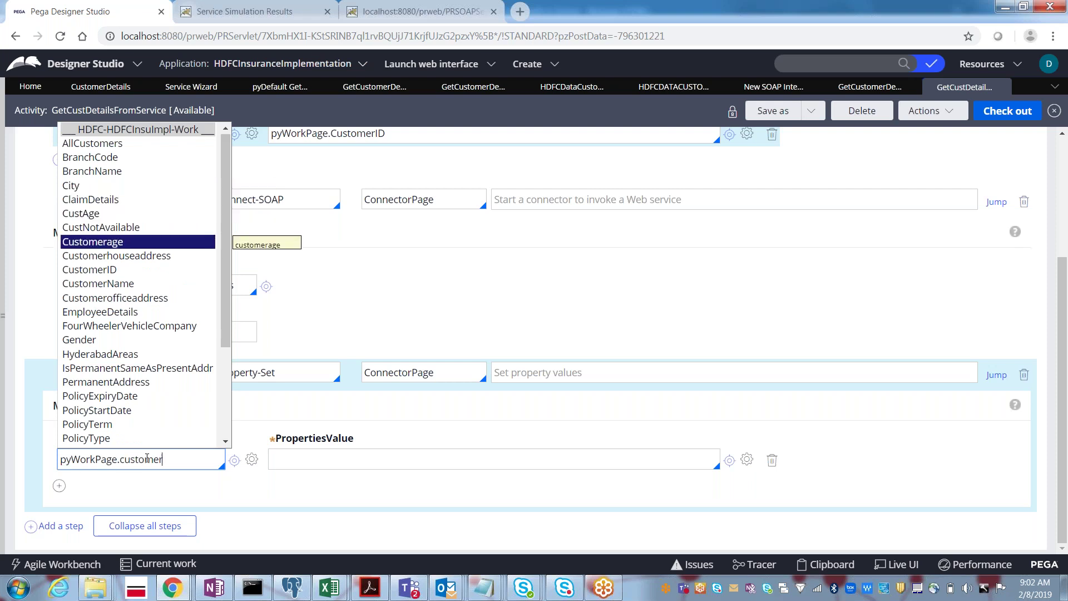
pyautogui.write('n')
pyautogui.press('Tab')
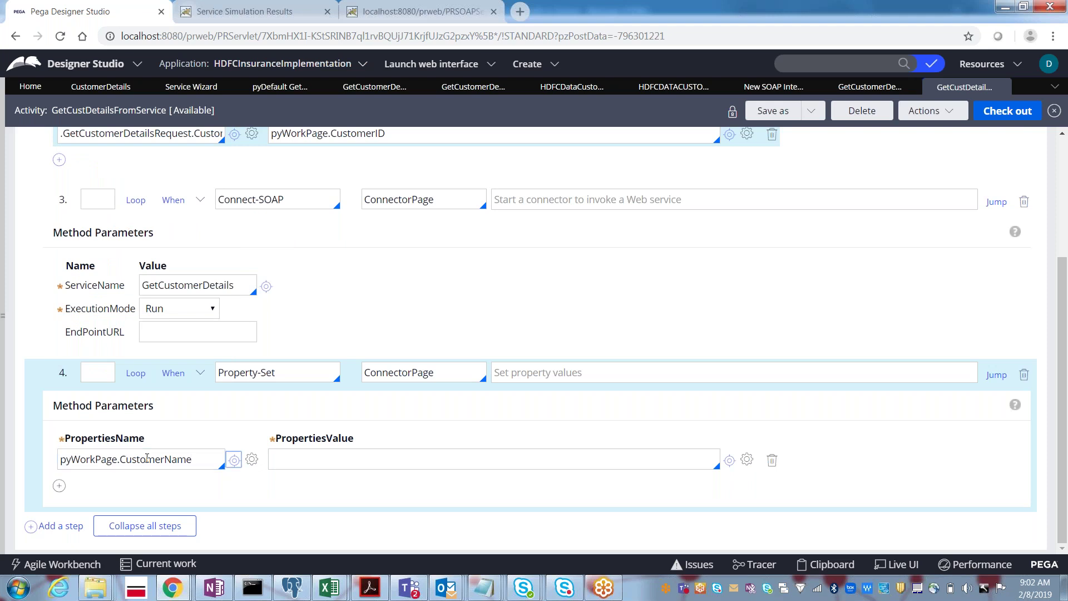
pyautogui.press('Tab')
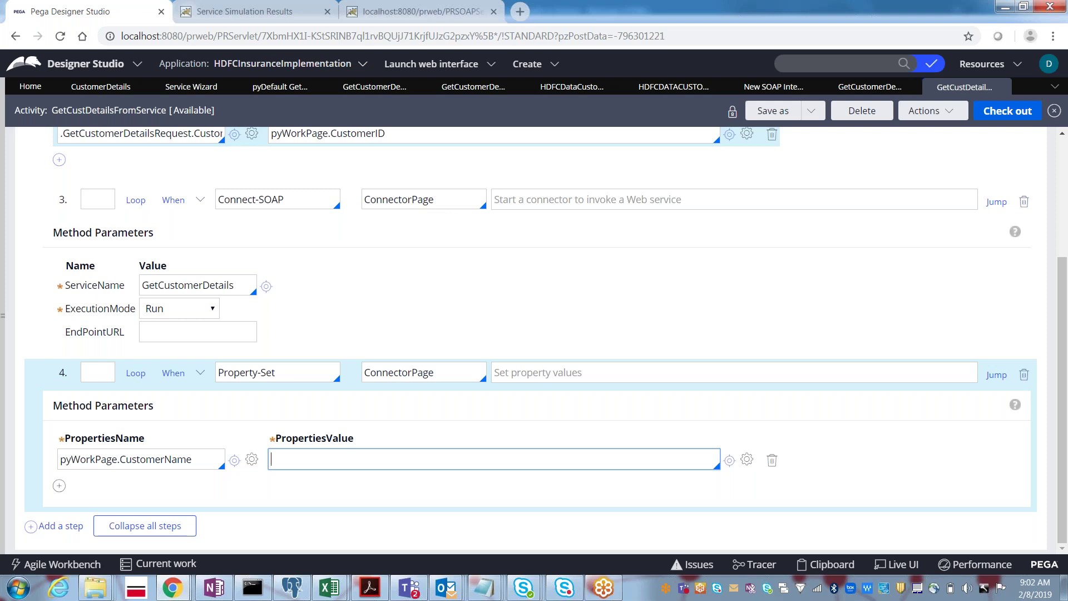
# Set the value of pyWorkPage.CustomerName to ConnectorPage.GetCustomerDetailsResponse.CustomerName.
pyautogui.doubleClick(416, 372)
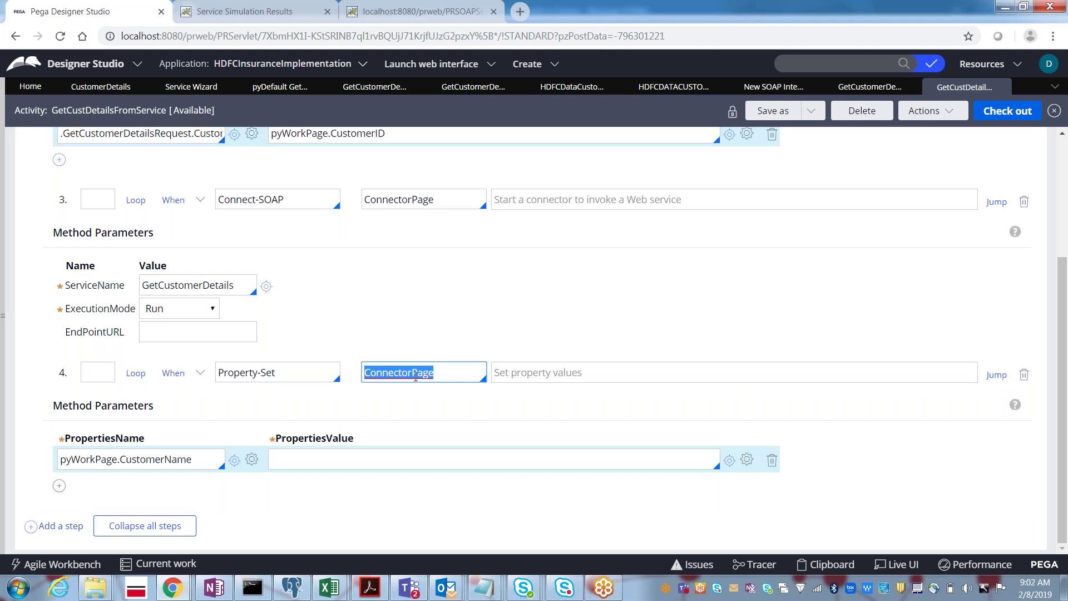
pyautogui.click(287, 461)
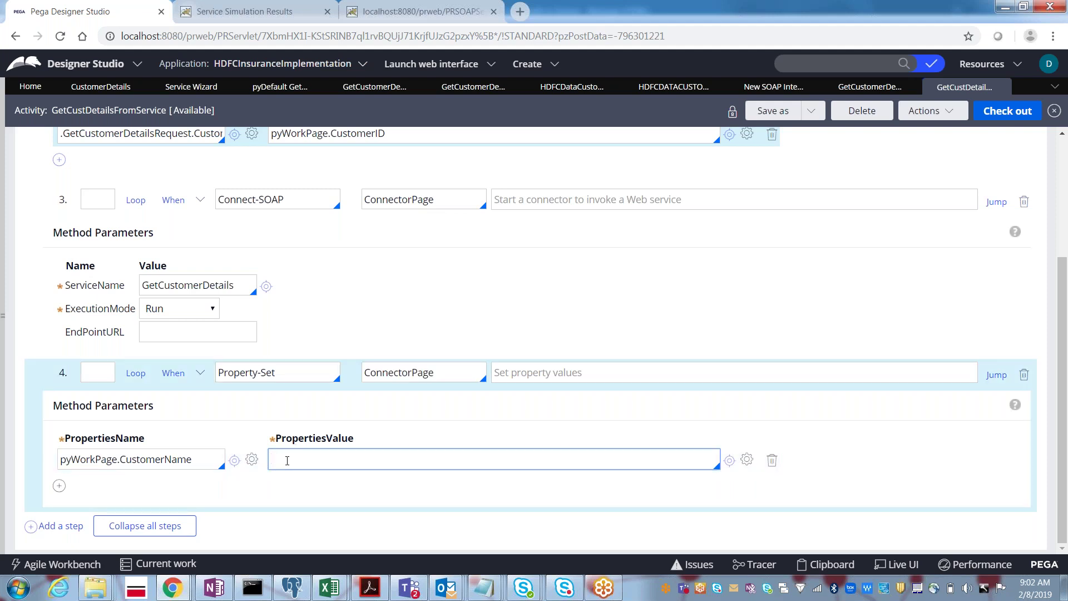
pyautogui.write('ConnectorPage.')
pyautogui.press('Down')
pyautogui.press('Down')
pyautogui.press('Return')
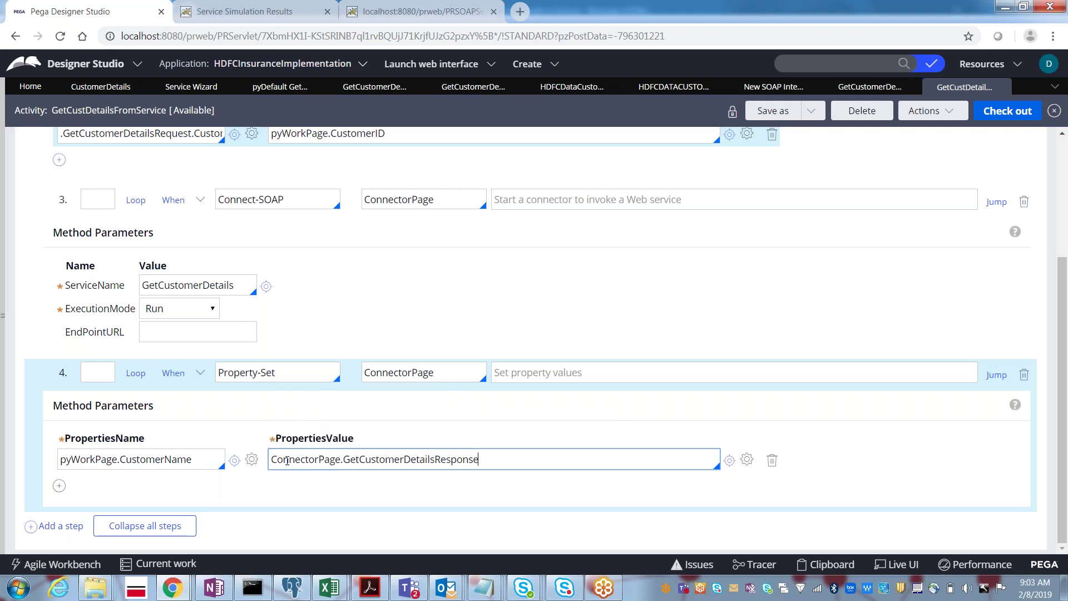
pyautogui.write('.cu')
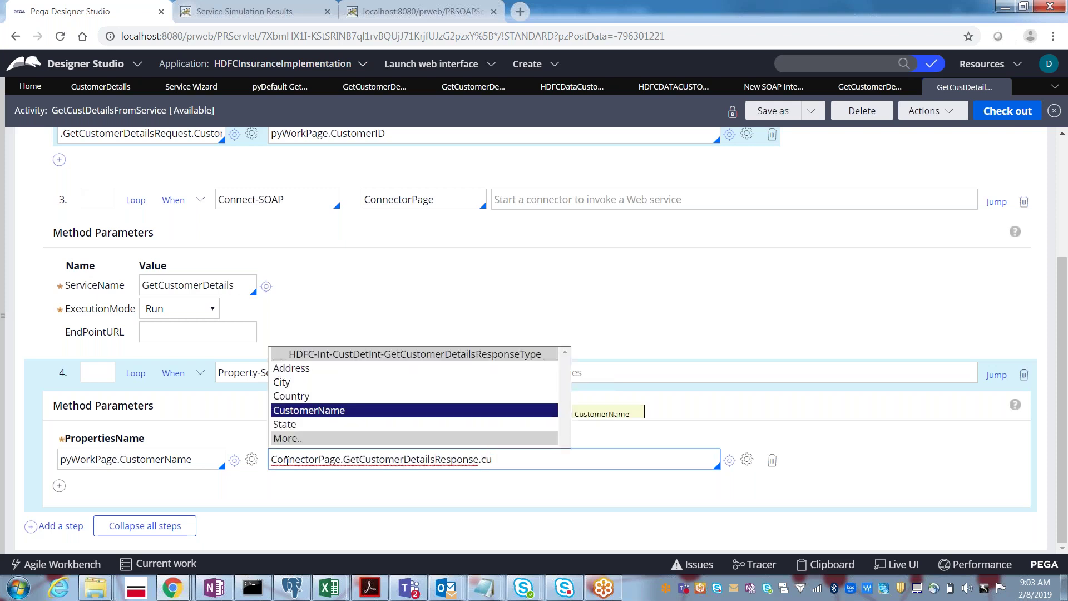
pyautogui.press('Return')
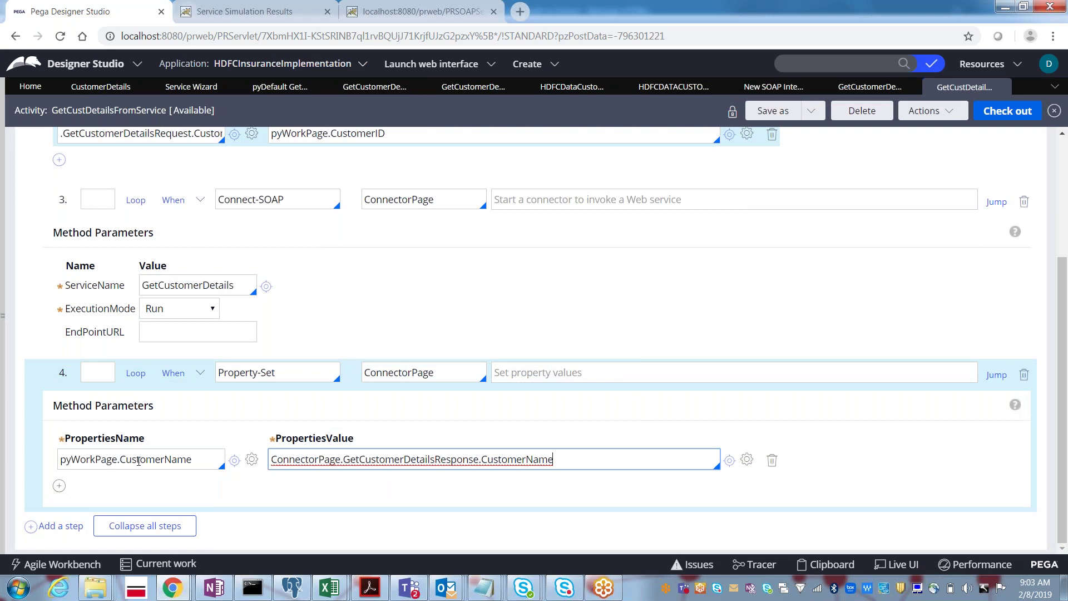
# Add a second property row to the fourth step and start its property name with the pyWorkPage. prefix.
pyautogui.click(59, 485)
pyautogui.click(110, 468)
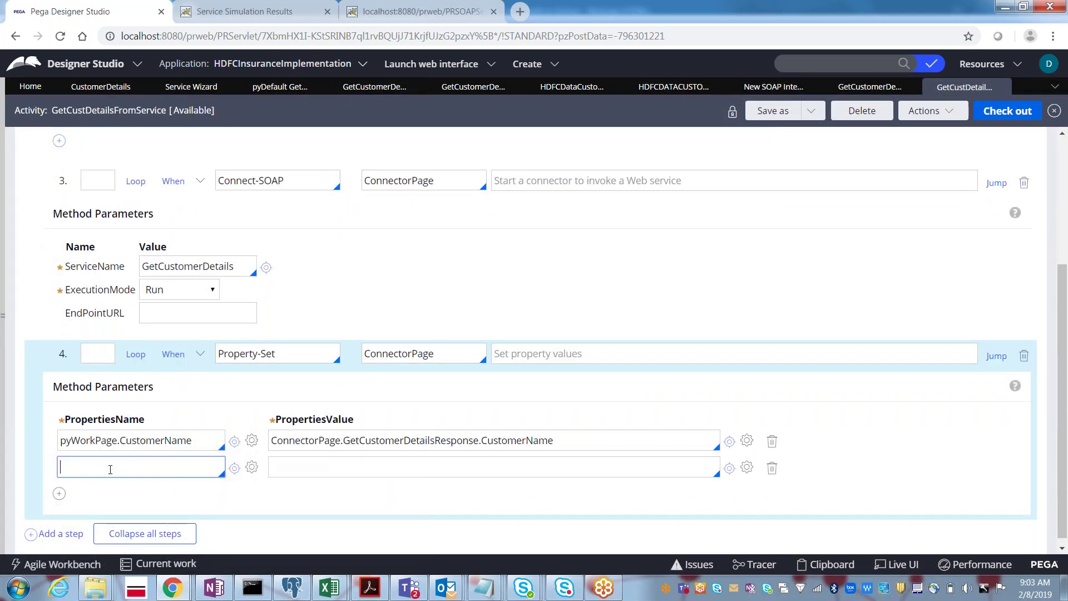
pyautogui.write('pyWorkPage.')
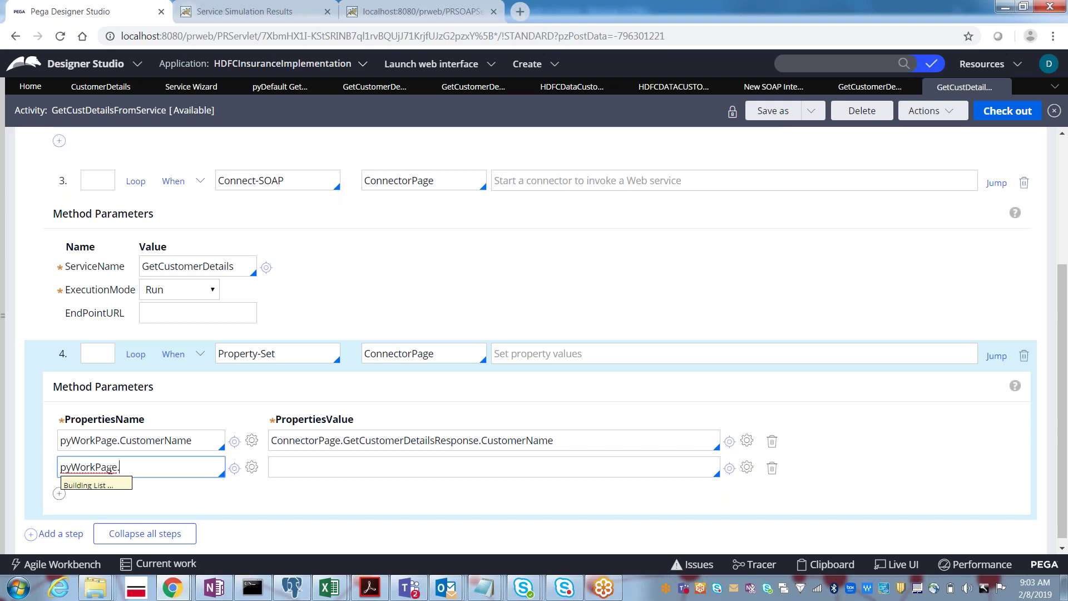
pyautogui.write('cust')
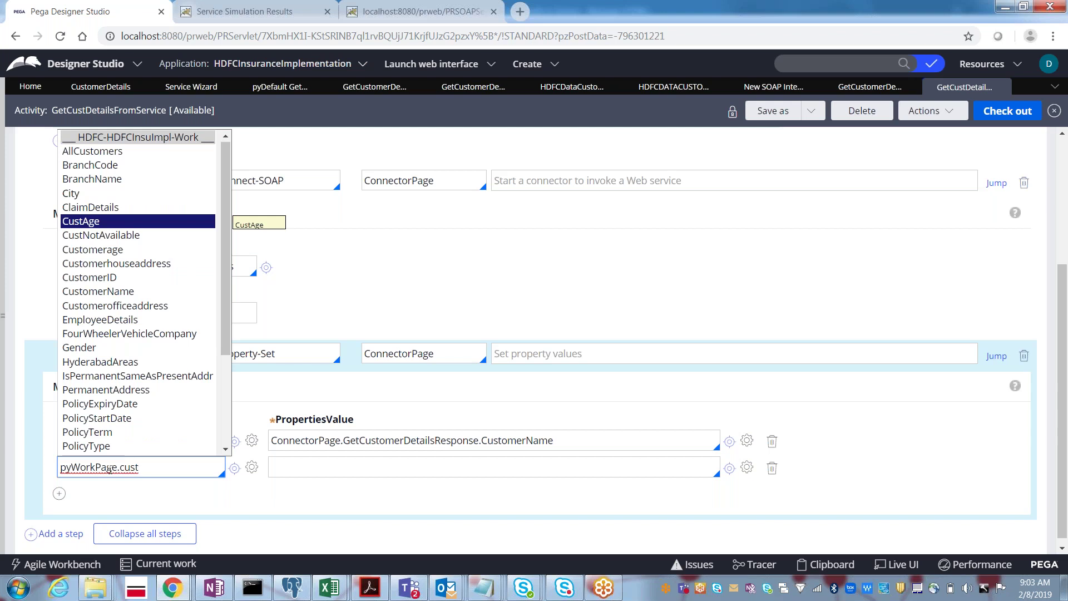
pyautogui.write('omeradd')
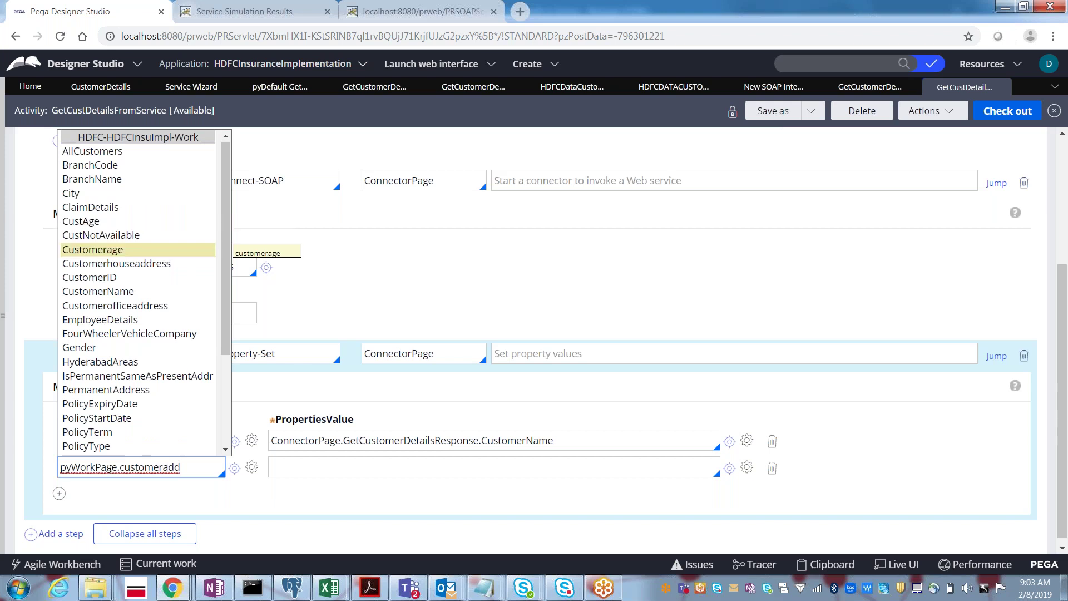
pyautogui.press('BackSpace')
pyautogui.press('BackSpace')
pyautogui.press('BackSpace')
pyautogui.press('BackSpace')
pyautogui.press('BackSpace')
pyautogui.press('BackSpace')
pyautogui.press('BackSpace')
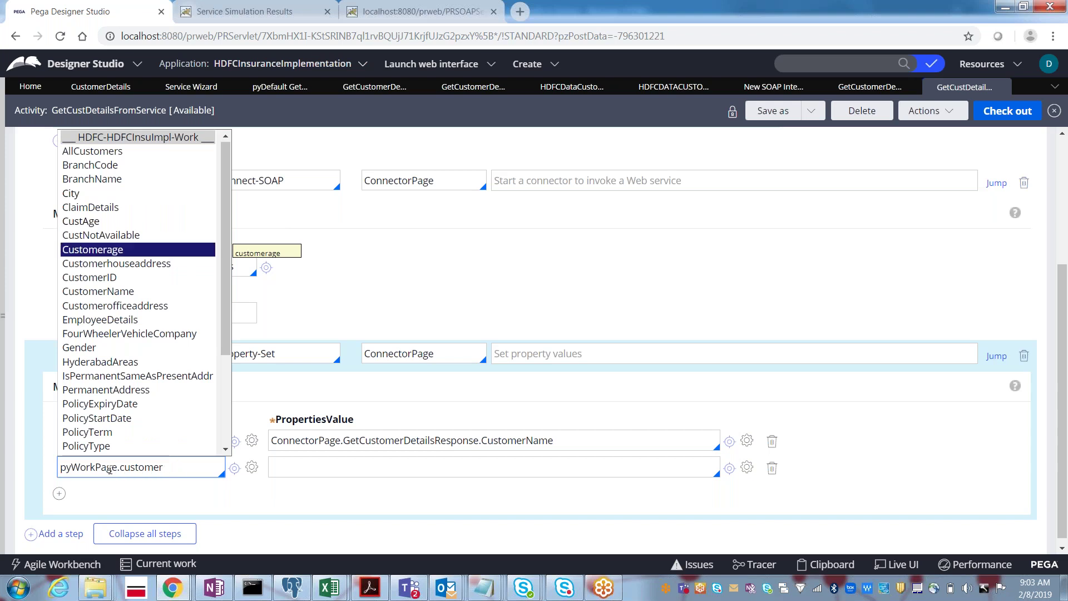
pyautogui.write('ome')
pyautogui.press('BackSpace')
pyautogui.press('BackSpace')
pyautogui.press('BackSpace')
pyautogui.press('BackSpace')
pyautogui.press('BackSpace')
pyautogui.press('BackSpace')
# Try pyWorkPage.Customerhouseaddress as the second row's property name in the fourth step.
pyautogui.write('add')
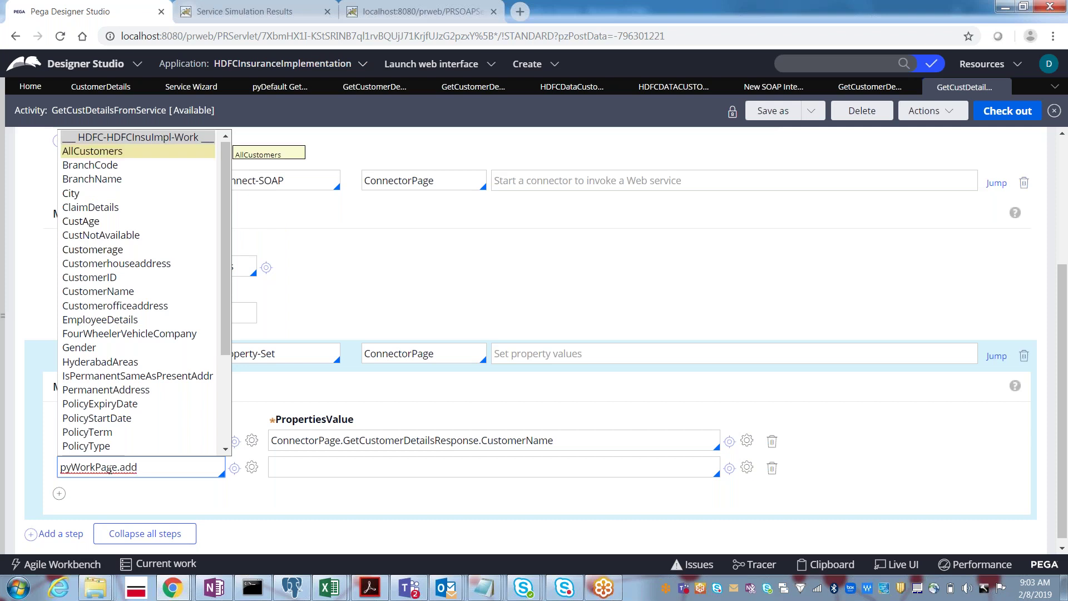
pyautogui.press('Down')
pyautogui.press('Down')
pyautogui.press('Down')
pyautogui.press('Down')
pyautogui.press('Down')
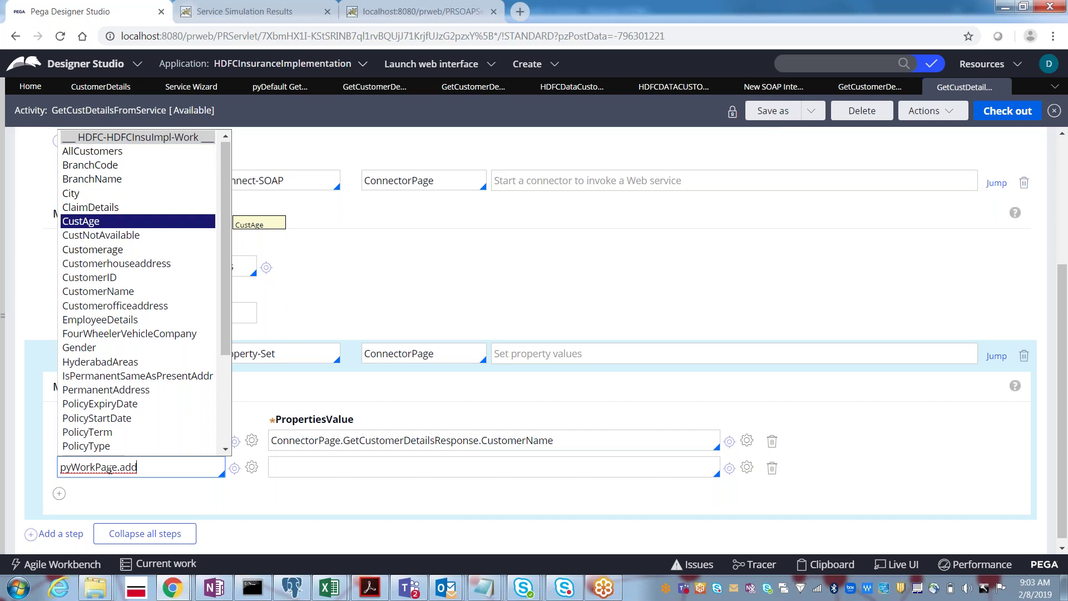
pyautogui.press('Down')
pyautogui.press('Down')
pyautogui.press('Down')
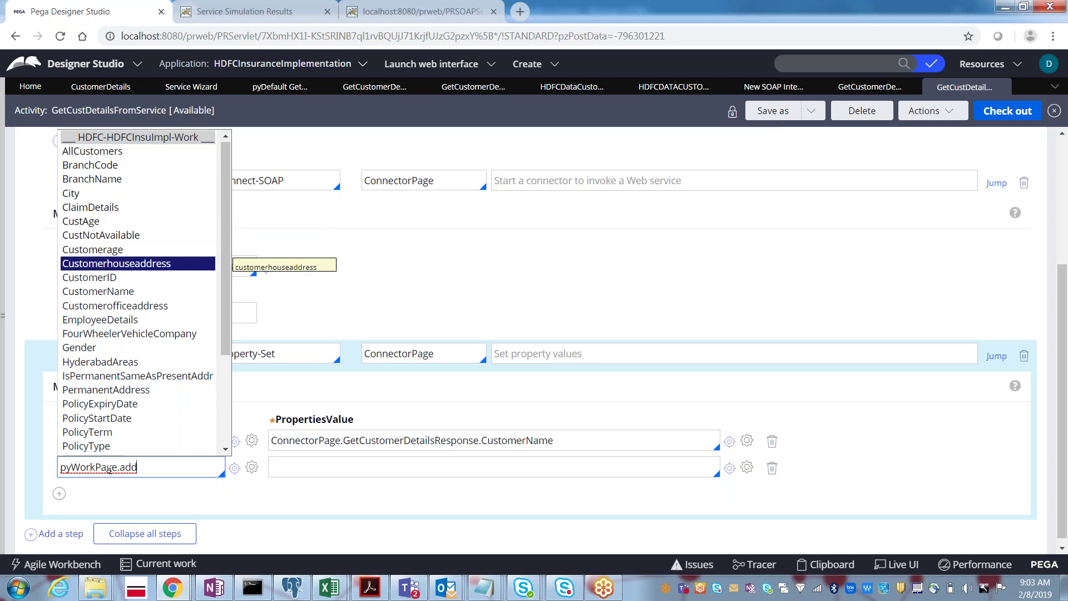
pyautogui.press('Return')
pyautogui.write('.')
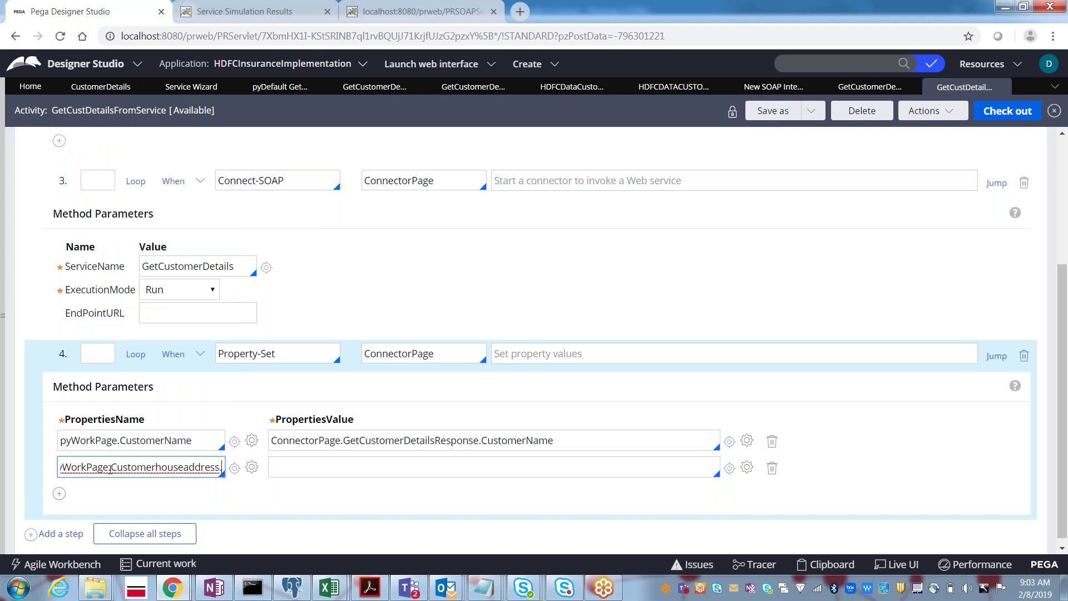
pyautogui.press('BackSpace')
pyautogui.press('BackSpace')
pyautogui.press('BackSpace')
pyautogui.press('BackSpace')
pyautogui.press('BackSpace')
pyautogui.press('BackSpace')
pyautogui.press('BackSpace')
pyautogui.press('BackSpace')
pyautogui.press('BackSpace')
pyautogui.press('BackSpace')
pyautogui.press('BackSpace')
pyautogui.press('BackSpace')
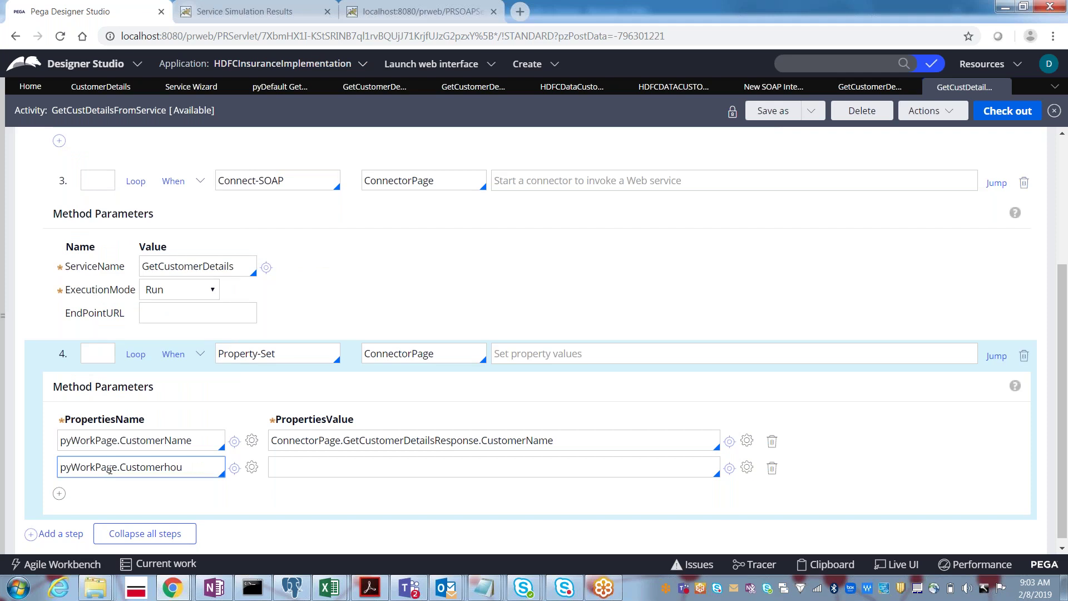
pyautogui.press('BackSpace')
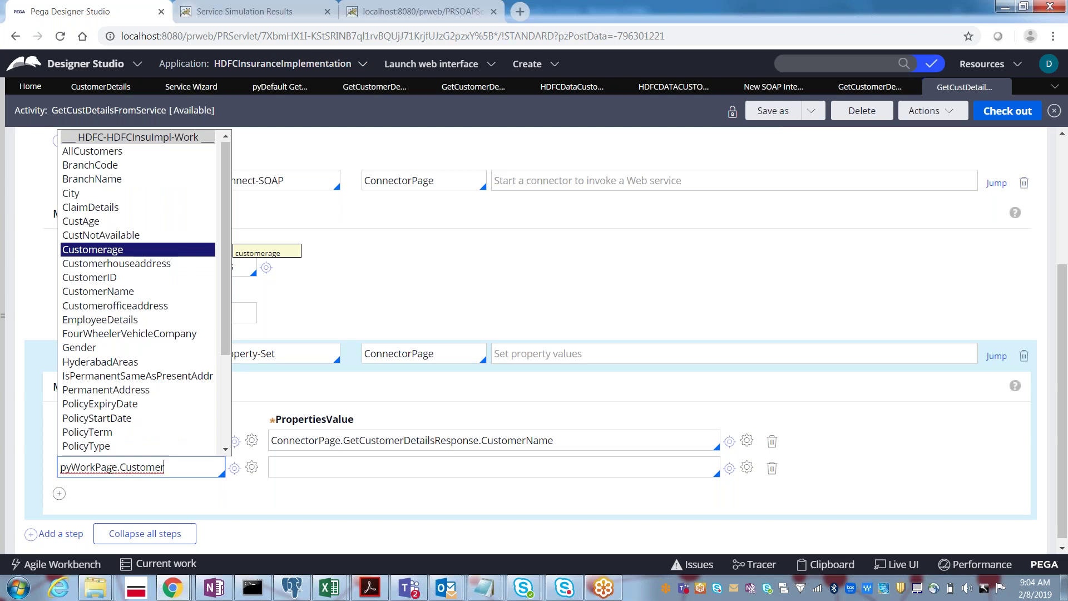
# Look through the suggested pyWorkPage properties for an address property and clear the second row's name back to pyWorkPage.
pyautogui.press('Down')
pyautogui.press('Down')
pyautogui.press('Down')
pyautogui.press('Down')
pyautogui.press('Down')
pyautogui.press('Down')
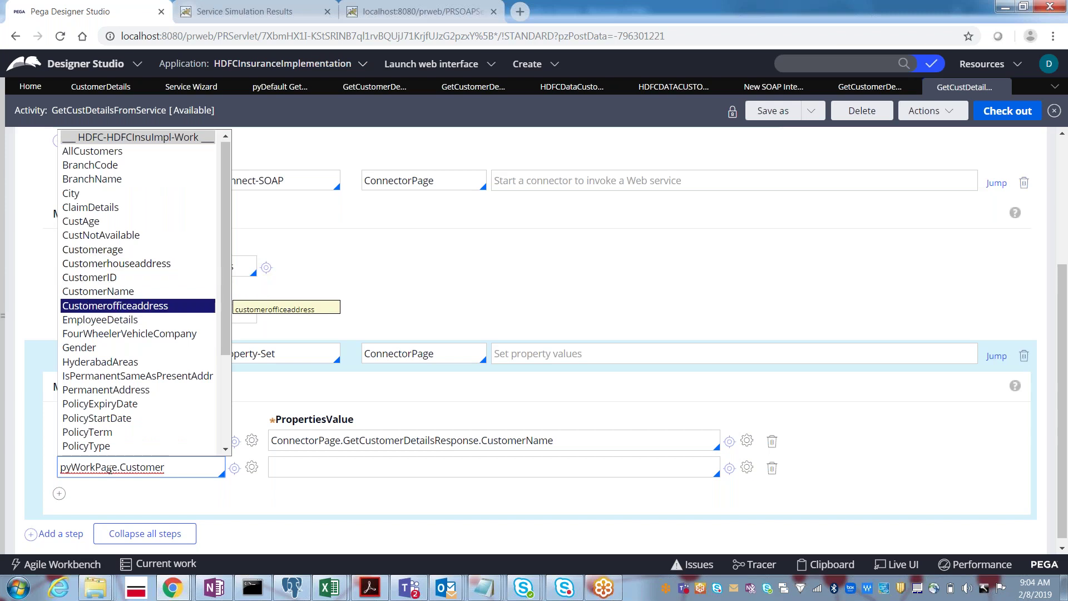
pyautogui.press('Down')
pyautogui.press('Down')
pyautogui.press('Down')
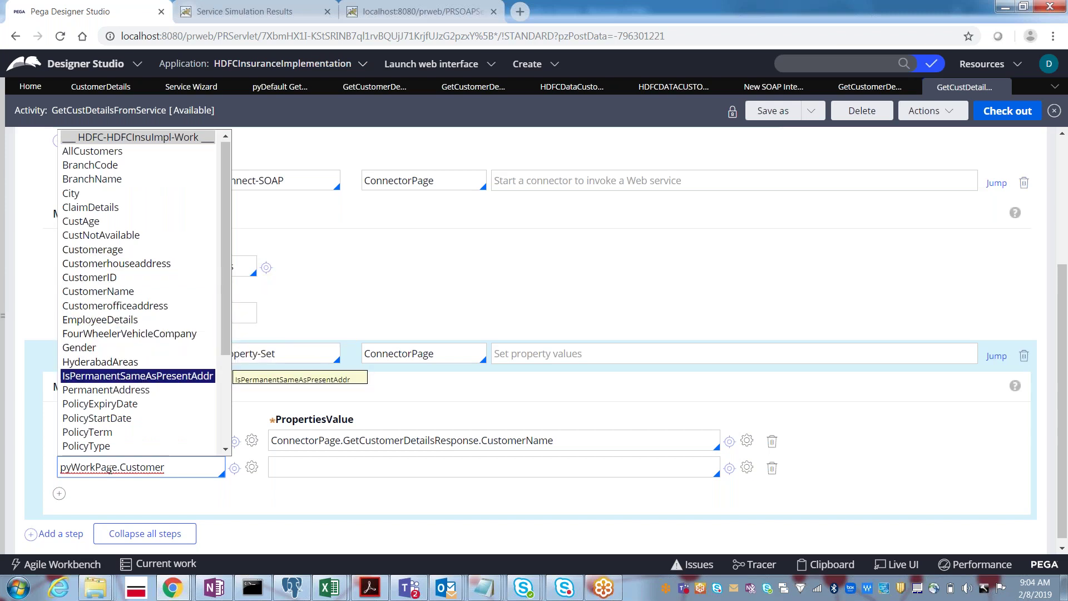
pyautogui.press('BackSpace')
pyautogui.press('BackSpace')
pyautogui.press('BackSpace')
pyautogui.press('BackSpace')
pyautogui.press('BackSpace')
pyautogui.press('BackSpace')
pyautogui.press('BackSpace')
pyautogui.press('BackSpace')
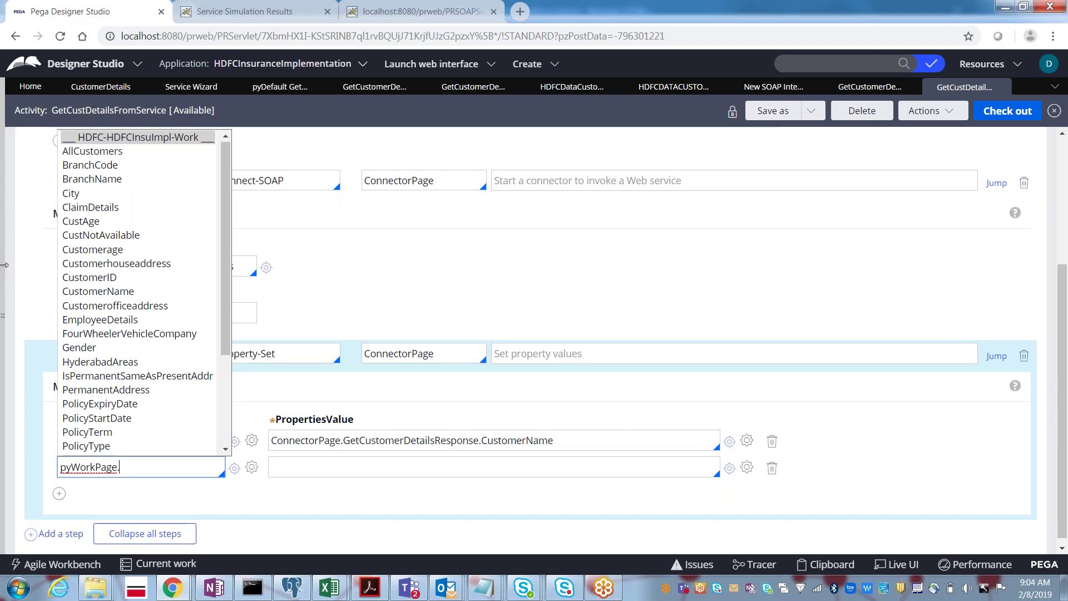
# Expand the data model properties of the HDFC-HDFCInsuImpl-Work class and examine the fields under PresentAddress.
pyautogui.moveTo(4, 265)
pyautogui.click(58, 196)
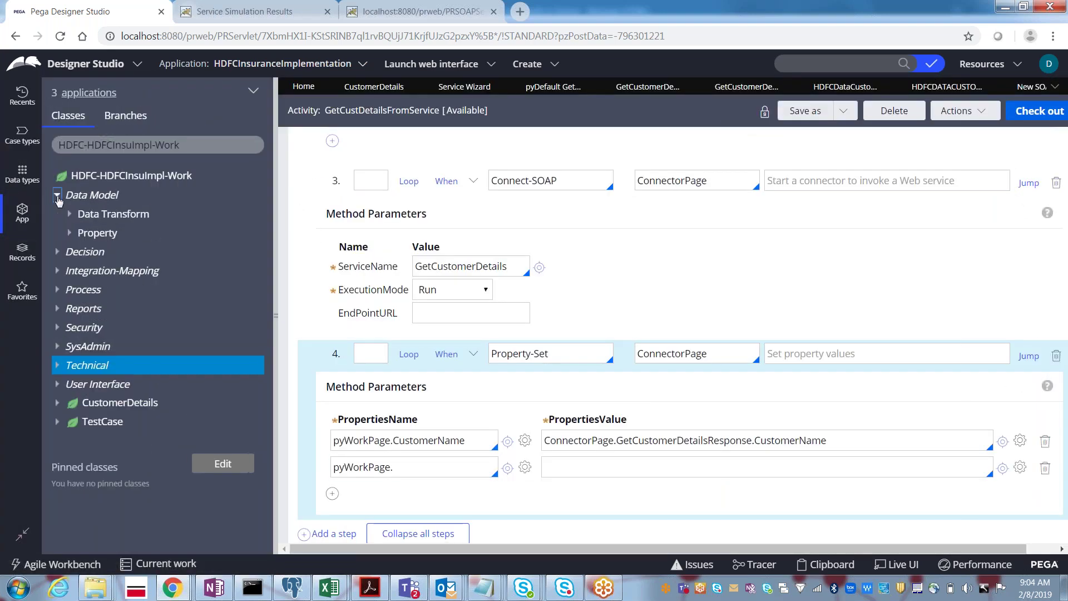
pyautogui.click(69, 234)
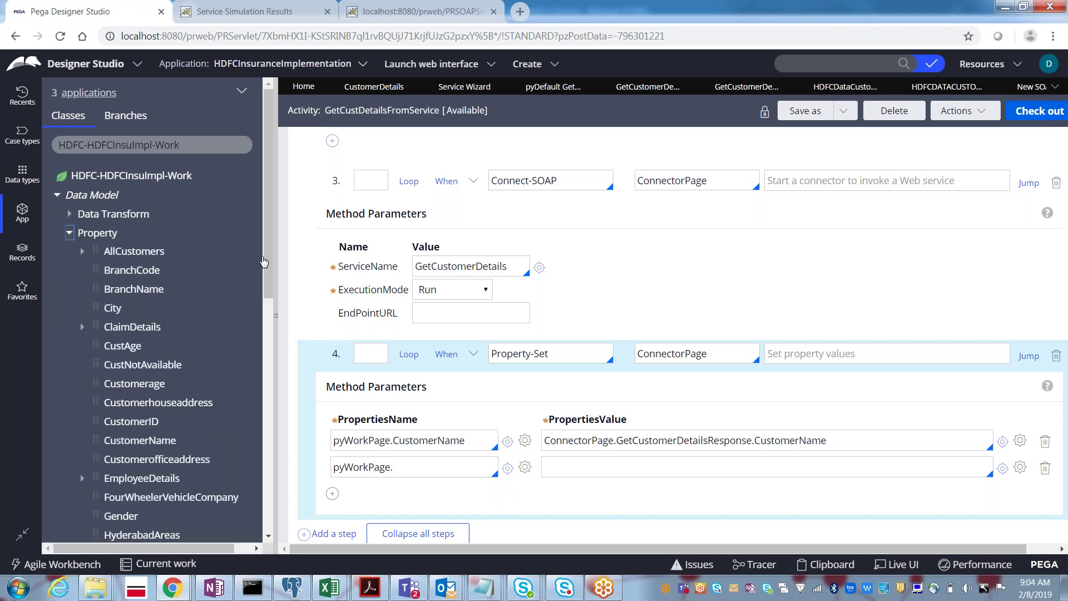
pyautogui.moveTo(265, 259); pyautogui.dragTo(265, 396)
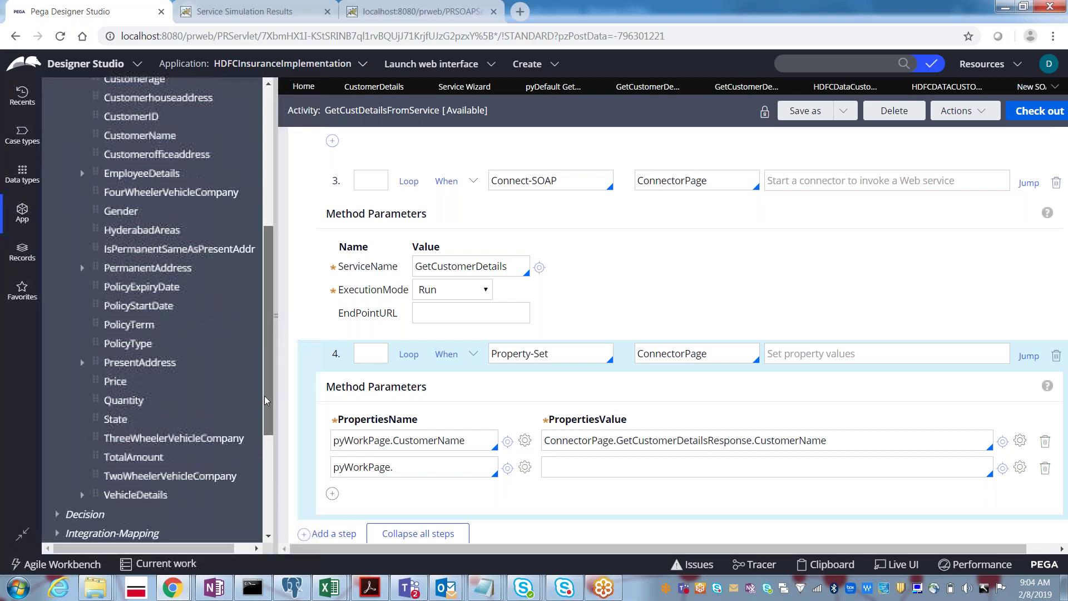
pyautogui.click(83, 365)
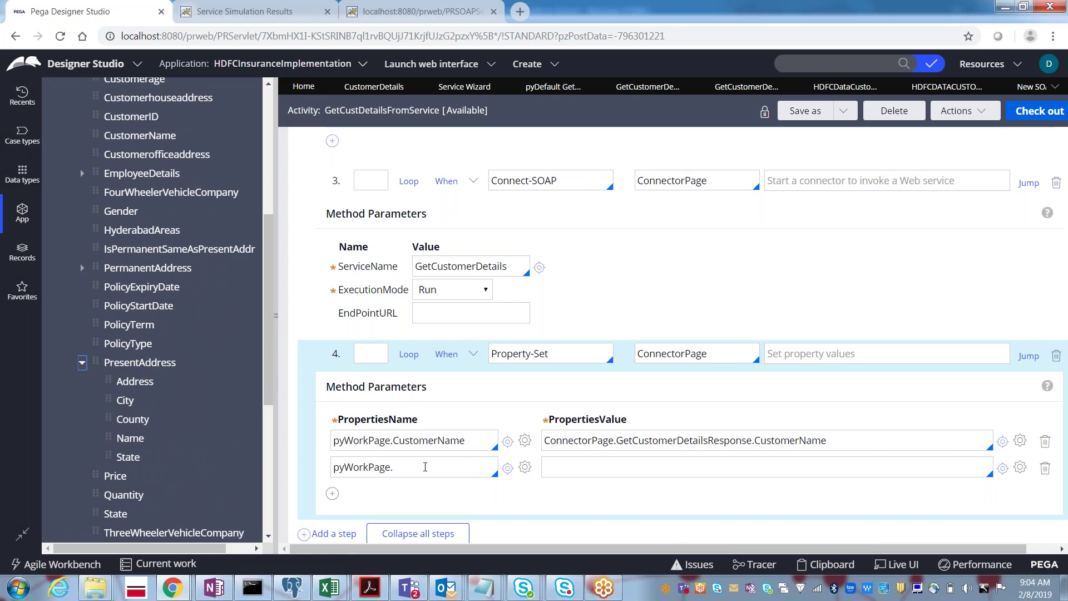
# Complete the second row's property name in the fourth step as pyWorkPage.PresentAddress.Address.
pyautogui.click(424, 466)
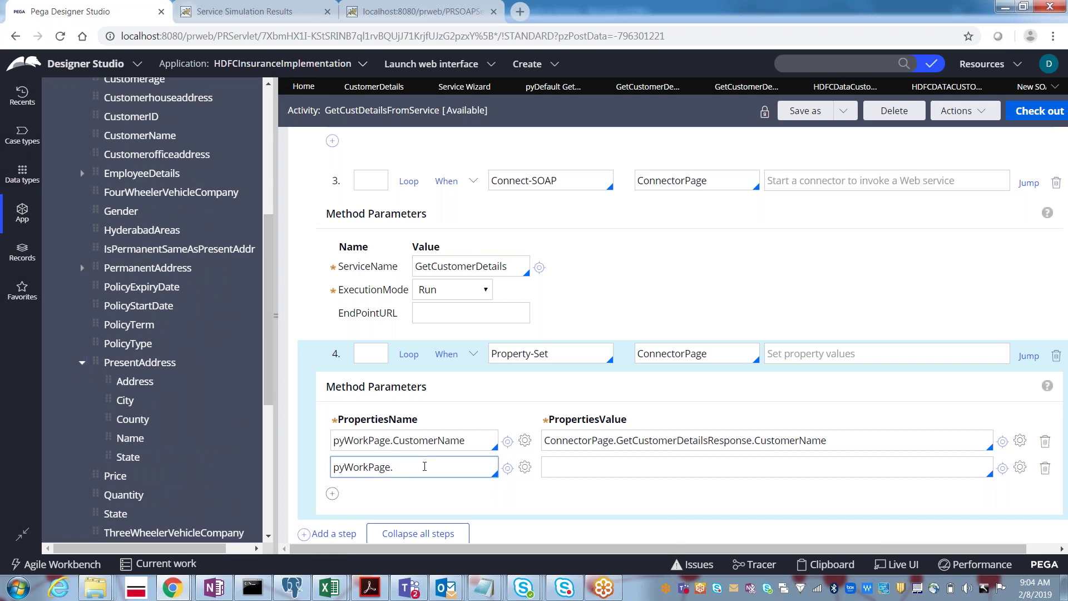
pyautogui.write('present')
pyautogui.press('Return')
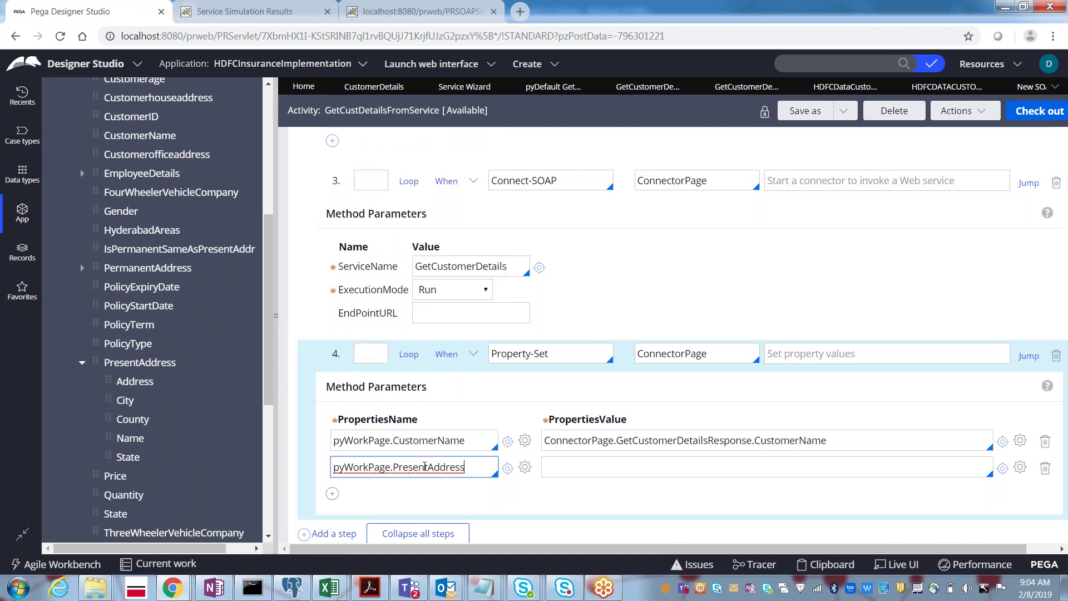
pyautogui.write('.ad')
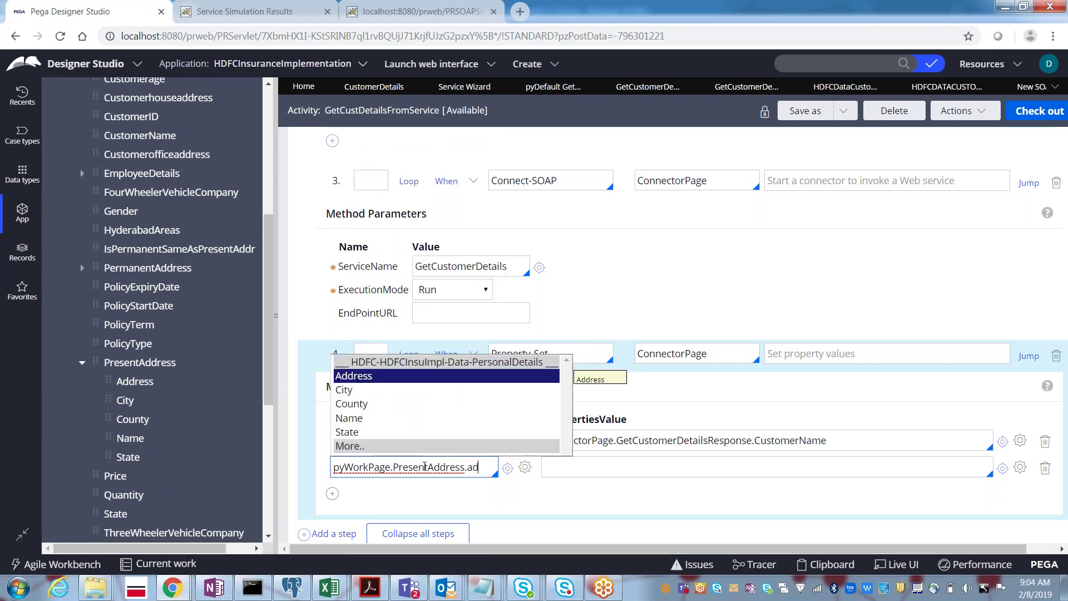
pyautogui.press('Return')
pyautogui.press('Tab')
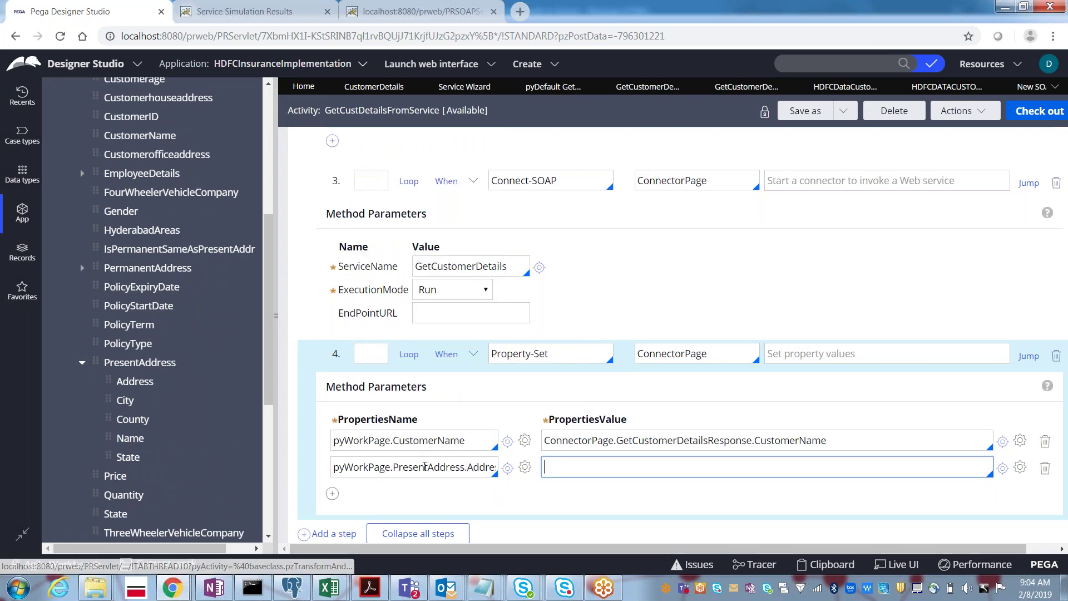
pyautogui.write('co')
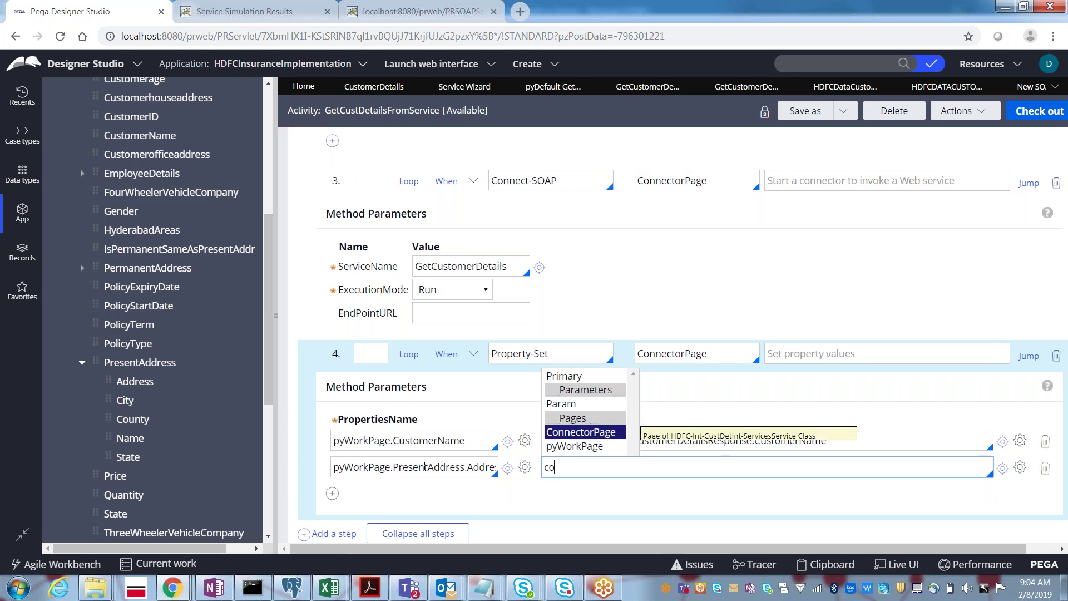
pyautogui.press('BackSpace')
pyautogui.press('BackSpace')
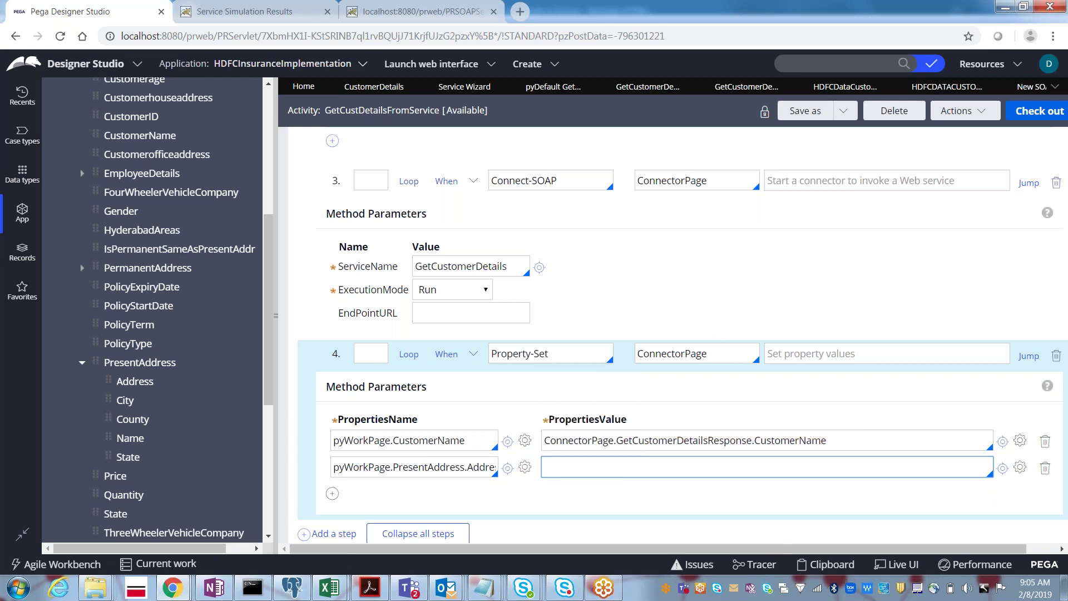
# Set the value of pyWorkPage.PresentAddress.Address to .GetCustomerDetailsResponse.Address.
pyautogui.write('.')
pyautogui.press('Down')
pyautogui.press('Down')
pyautogui.press('Return')
pyautogui.write('.')
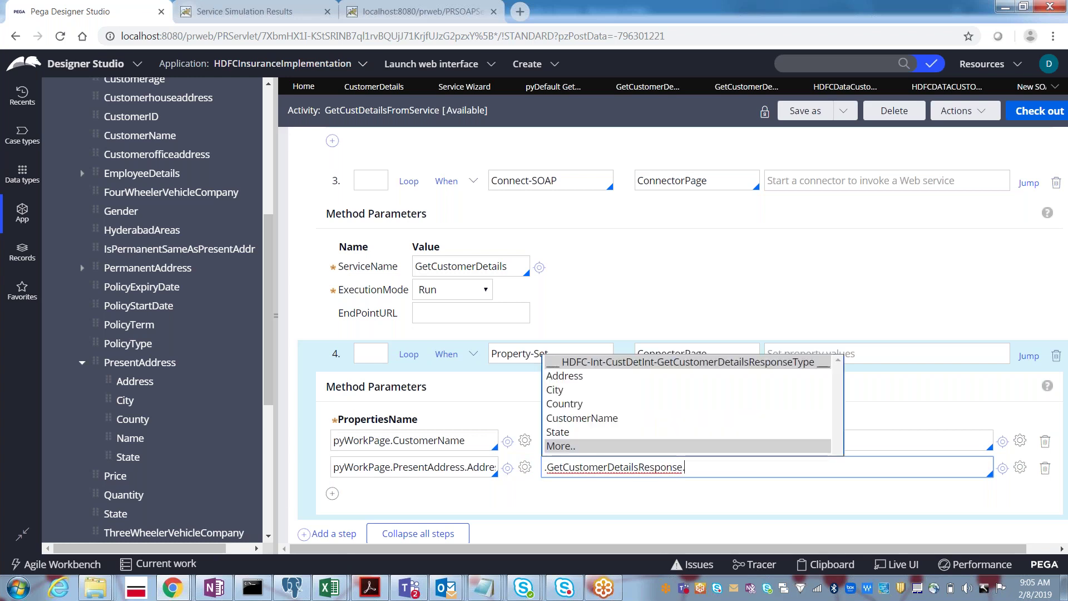
pyautogui.write('add')
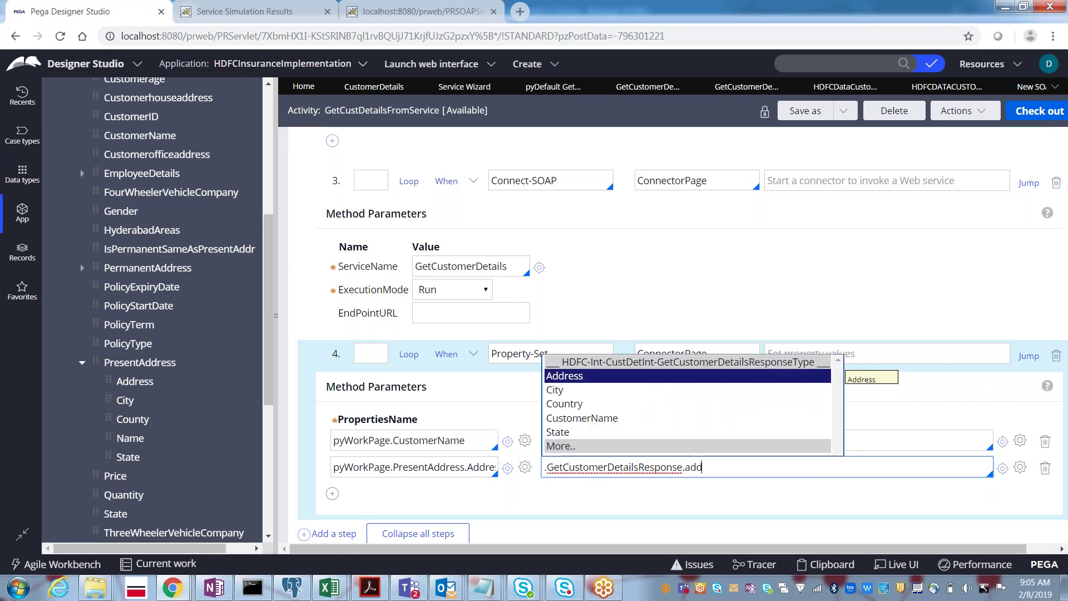
# Complete the Address mapping with value .GetCustomerDetailsResponse.Address, and copy its property name into a new third row of step 4.
pyautogui.press('Return')
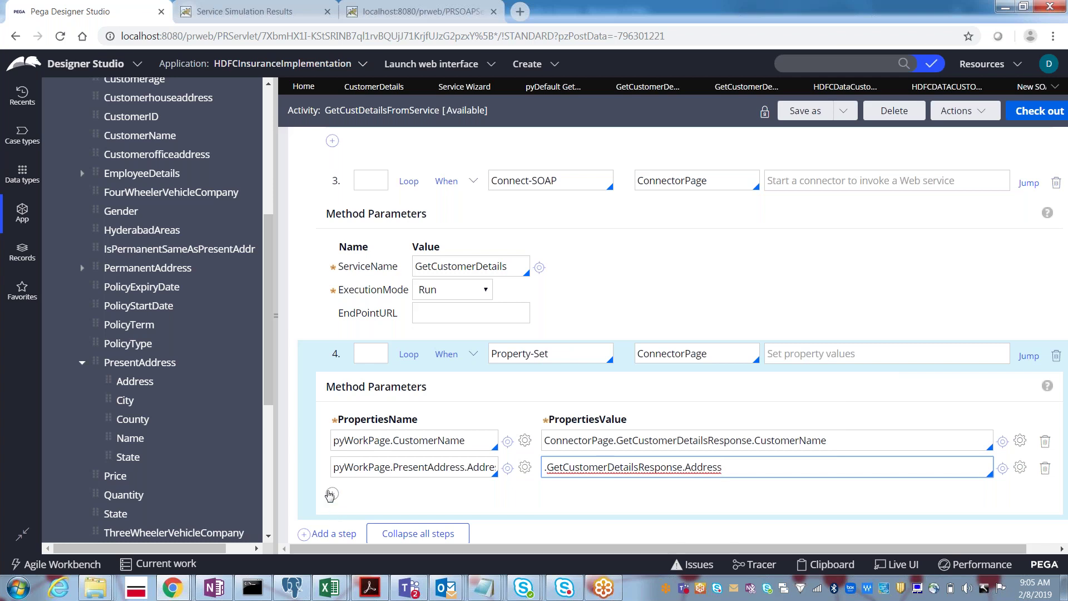
pyautogui.click(330, 495)
pyautogui.click(427, 467)
pyautogui.doubleClick(427, 468)
pyautogui.hotkey('ctrl', 'c')
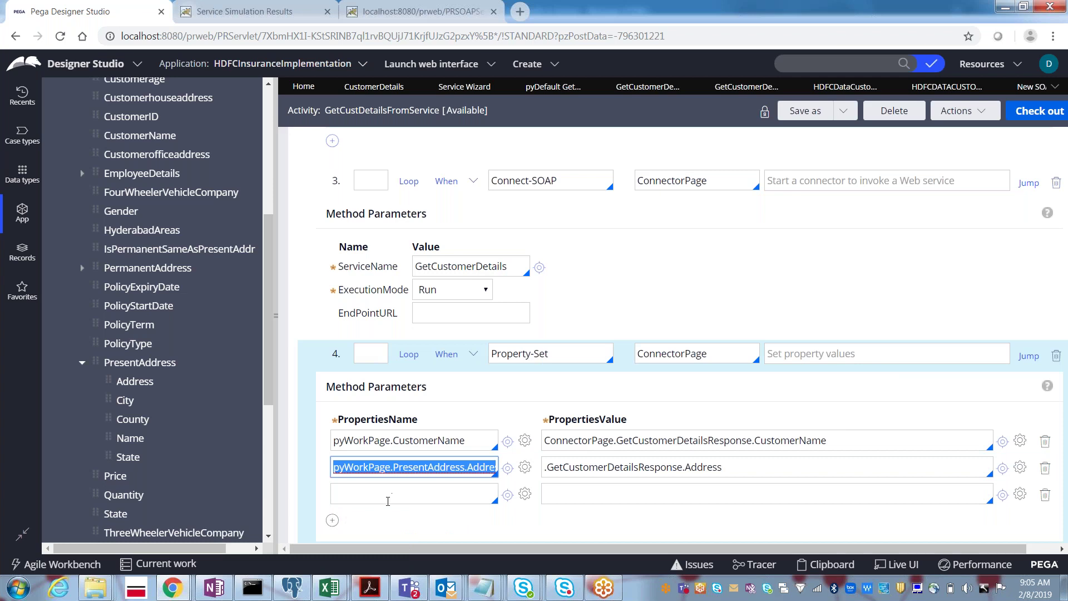
pyautogui.click(387, 495)
pyautogui.hotkey('ctrl', 'v')
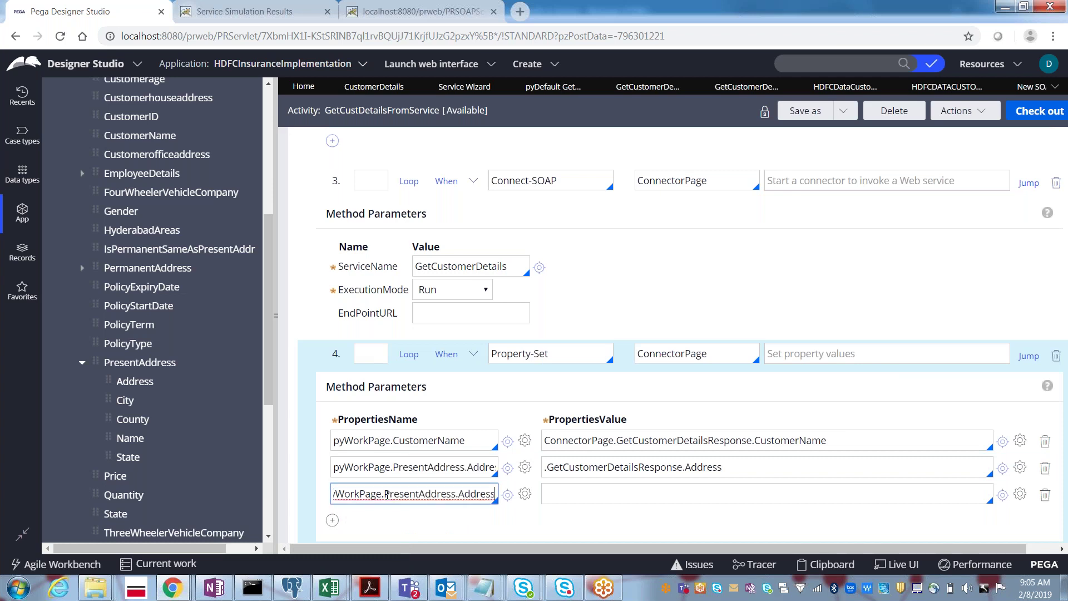
# Change the third row's property name to pyWorkPage.PresentAddress.City.
pyautogui.press('BackSpace')
pyautogui.press('BackSpace')
pyautogui.press('BackSpace')
pyautogui.press('BackSpace')
pyautogui.press('BackSpace')
pyautogui.press('BackSpace')
pyautogui.press('BackSpace')
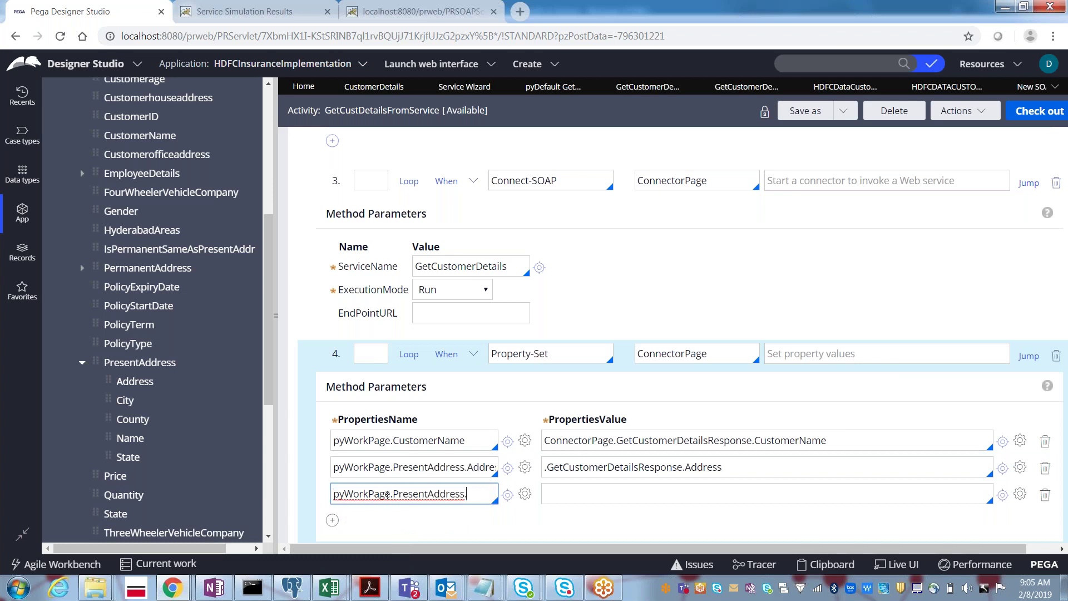
pyautogui.press('Down')
pyautogui.press('Down')
pyautogui.press('Return')
# Set the City row's value to .GetCustomerDetailsResponse.City and add a fourth property row.
pyautogui.press('Tab')
pyautogui.press('Tab')
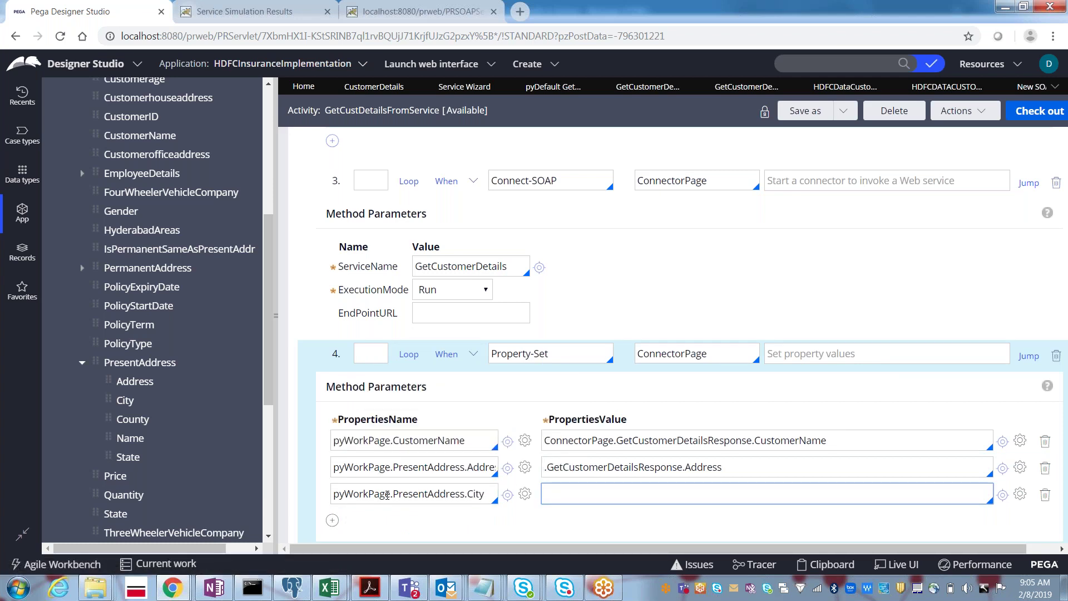
pyautogui.write('.ge')
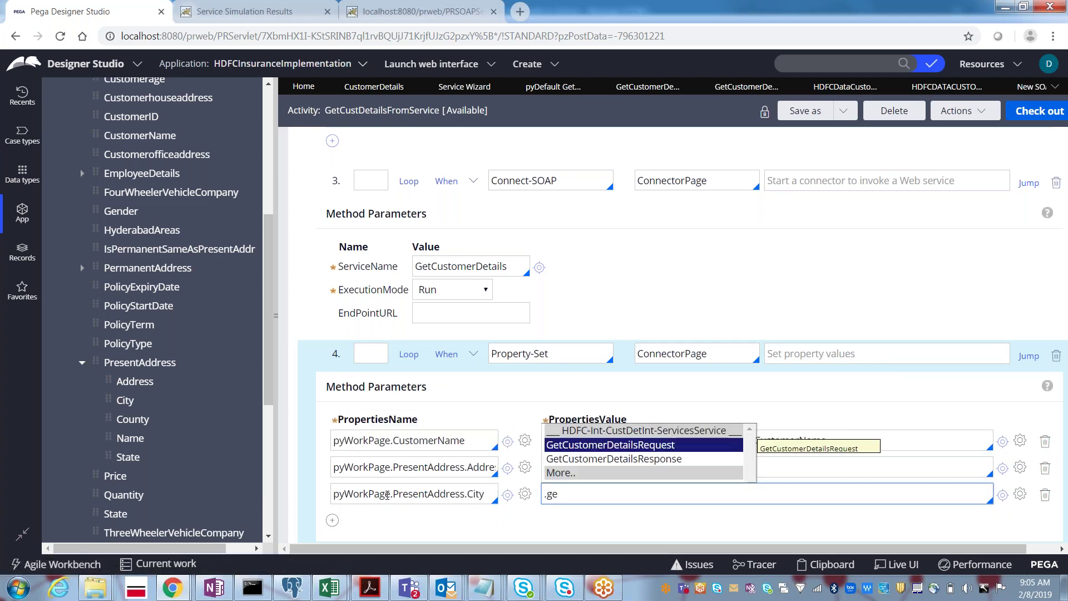
pyautogui.press('Down')
pyautogui.press('Return')
pyautogui.write('.c')
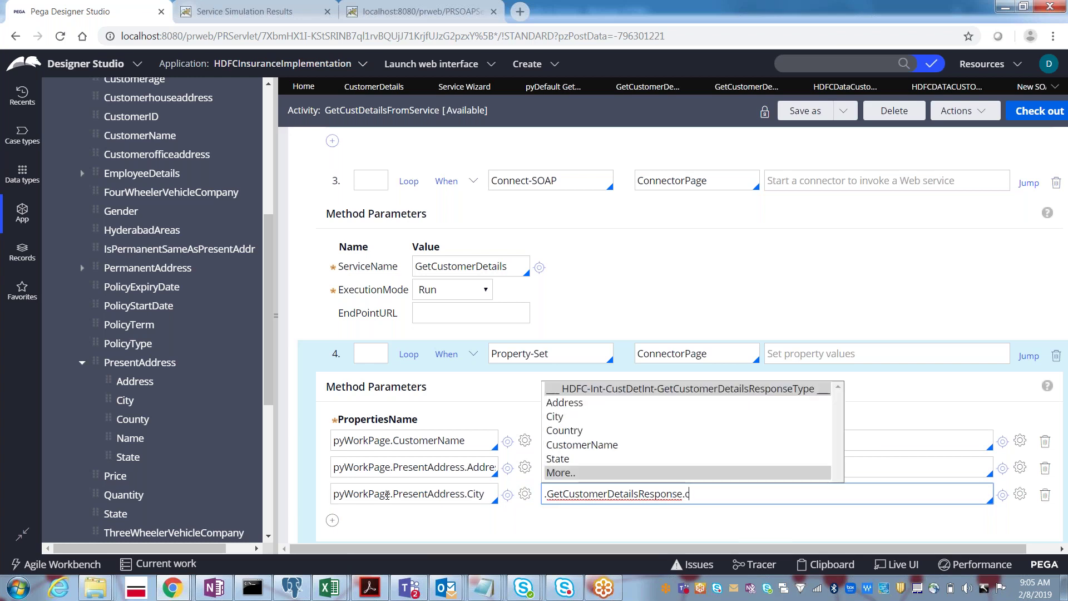
pyautogui.press('Down')
pyautogui.press('Return')
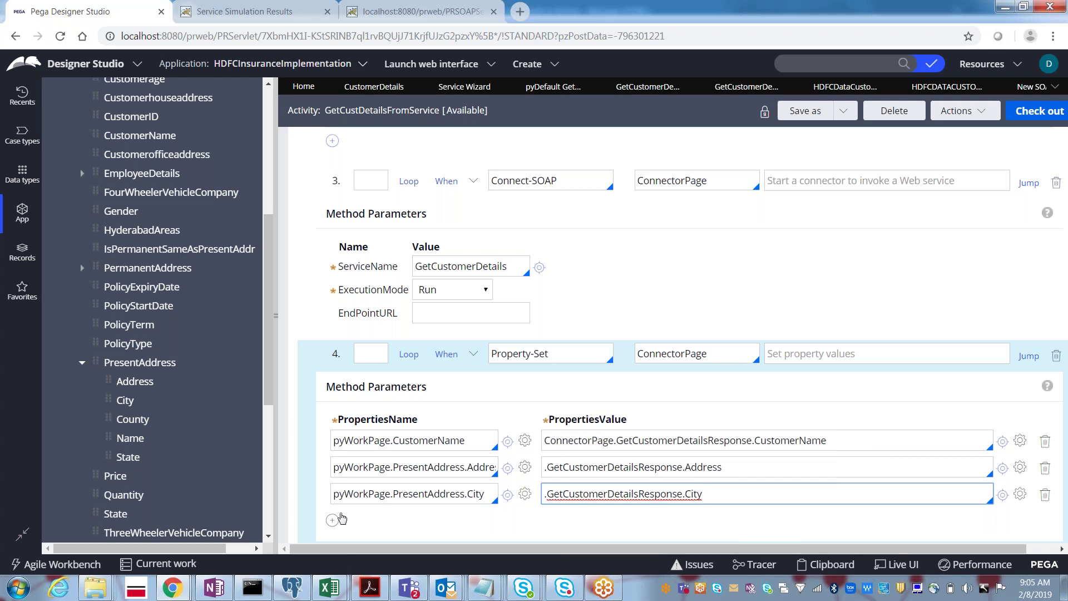
pyautogui.click(332, 524)
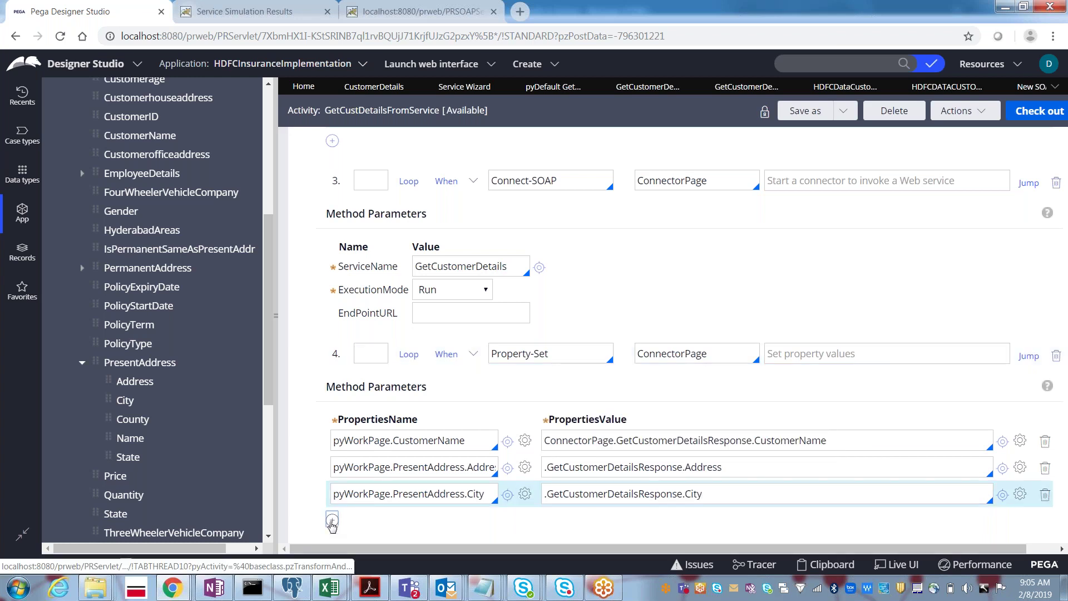
pyautogui.click(379, 517)
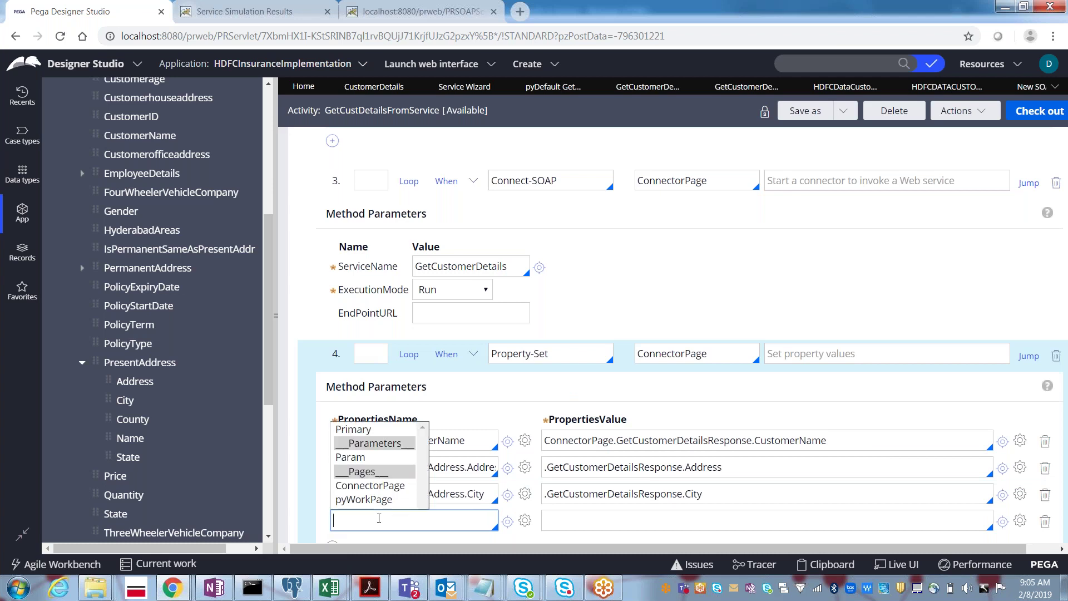
pyautogui.hotkey('ctrl', 'v')
pyautogui.press('BackSpace')
pyautogui.press('BackSpace')
pyautogui.press('BackSpace')
pyautogui.press('BackSpace')
pyautogui.press('BackSpace')
pyautogui.press('BackSpace')
pyautogui.press('BackSpace')
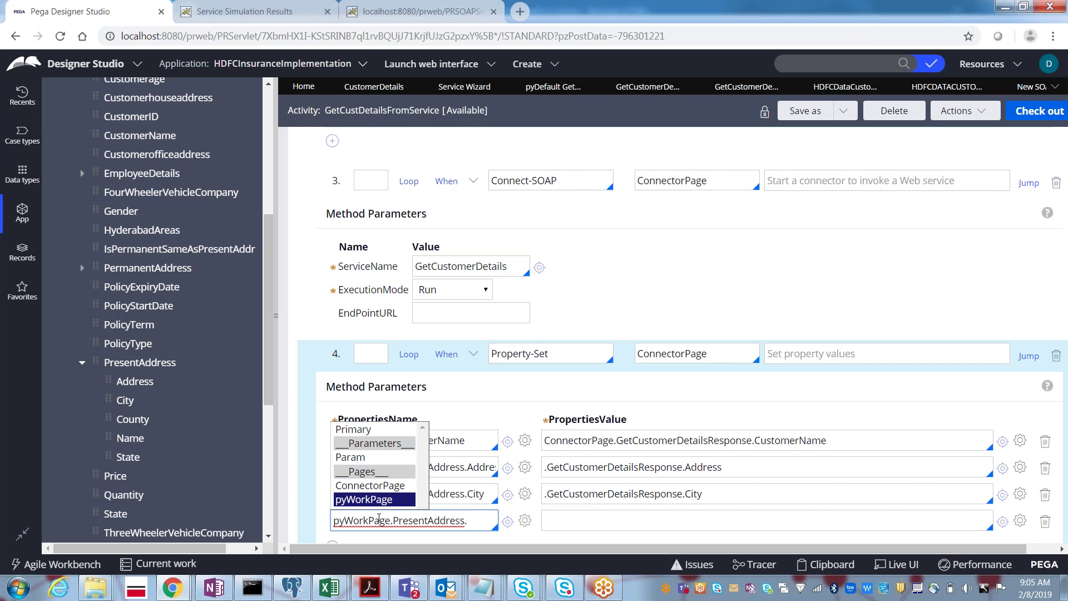
pyautogui.press('BackSpace')
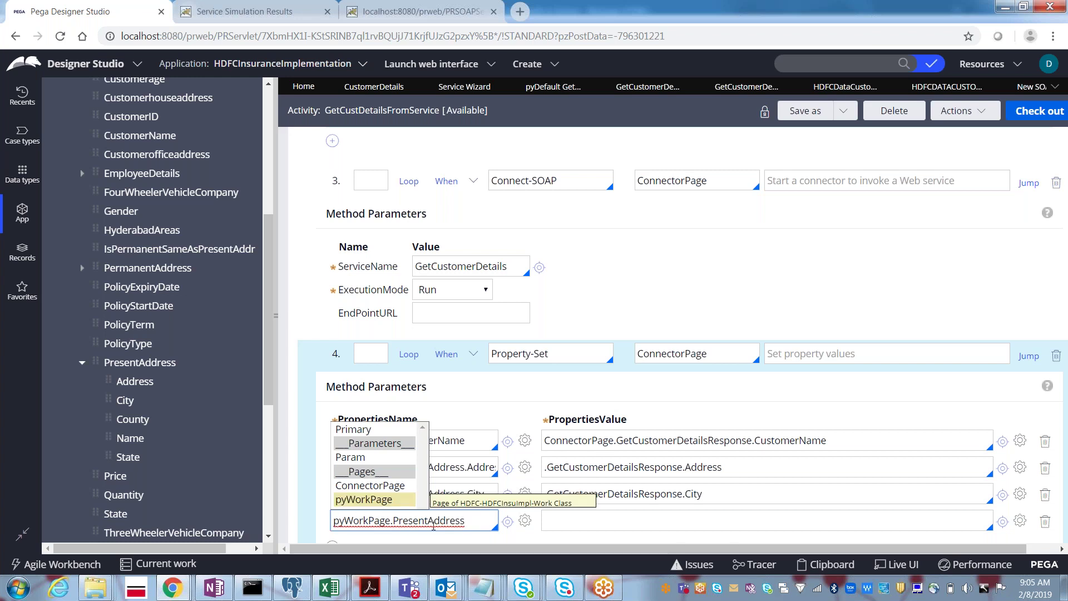
# Set the fourth row's property name to pyWorkPage.PresentAddress.State.
pyautogui.tripleClick(433, 525)
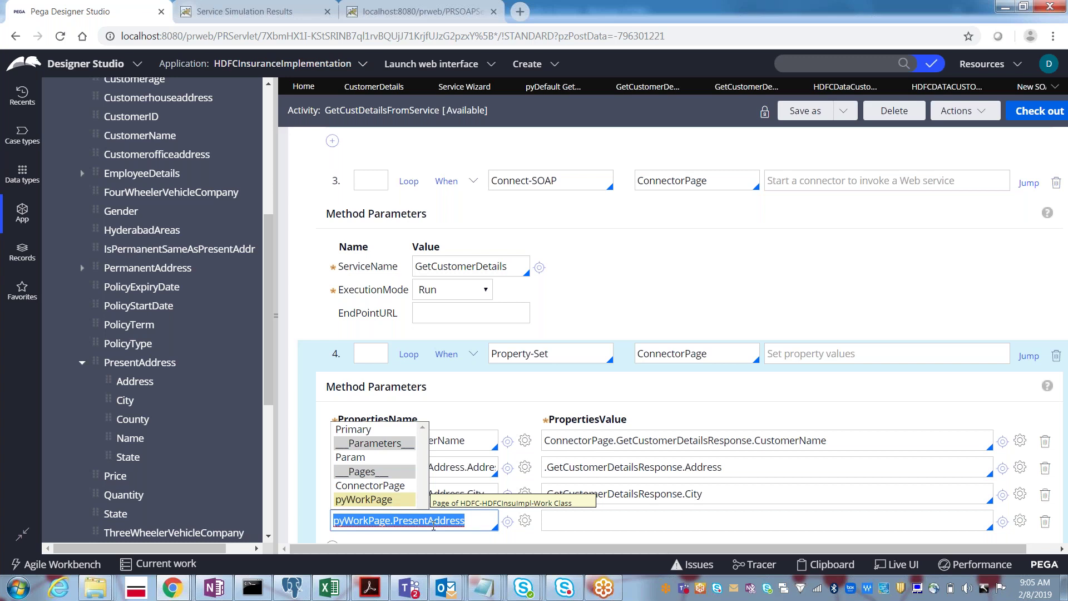
pyautogui.click(389, 500)
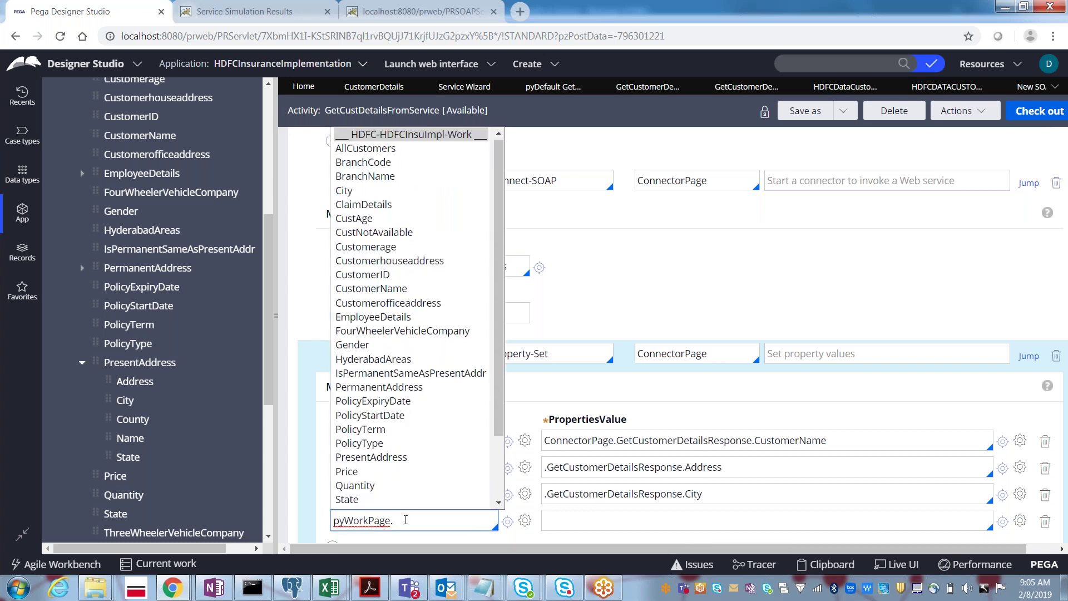
pyautogui.write('prese')
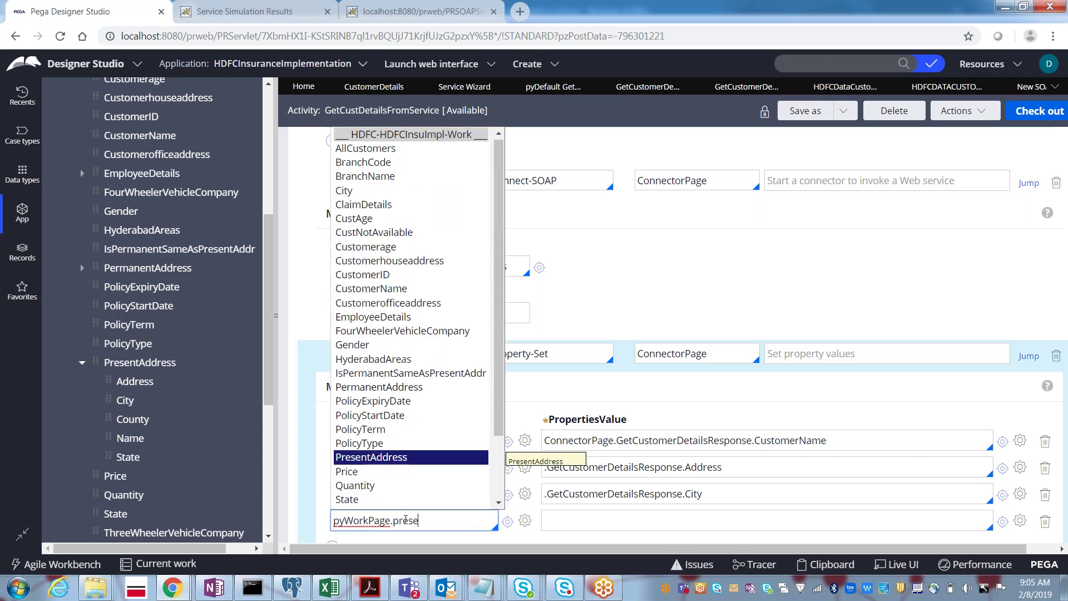
pyautogui.press('Return')
pyautogui.write('.stat')
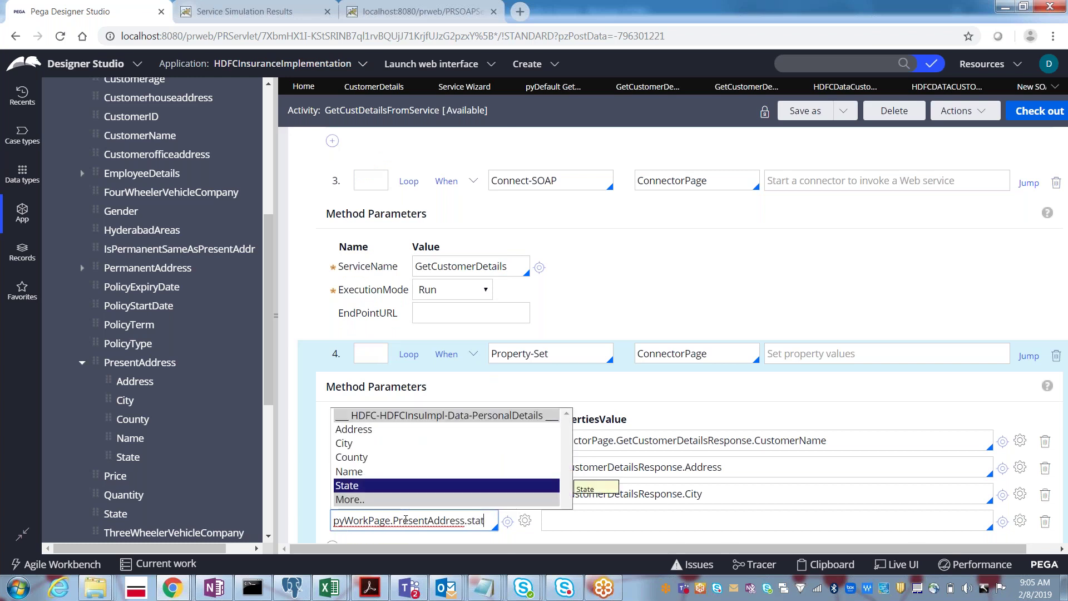
pyautogui.press('Return')
# Set the State row's value to .GetCustomerDetailsResponse.State.
pyautogui.press('Tab')
pyautogui.press('Tab')
pyautogui.press('Tab')
pyautogui.write('.get')
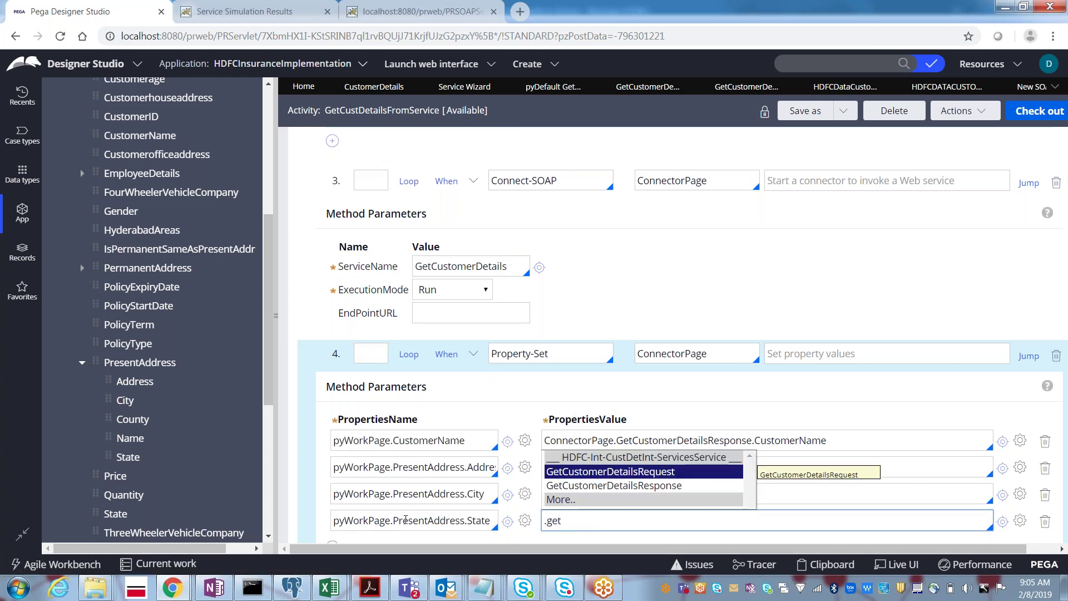
pyautogui.press('Down')
pyautogui.press('Return')
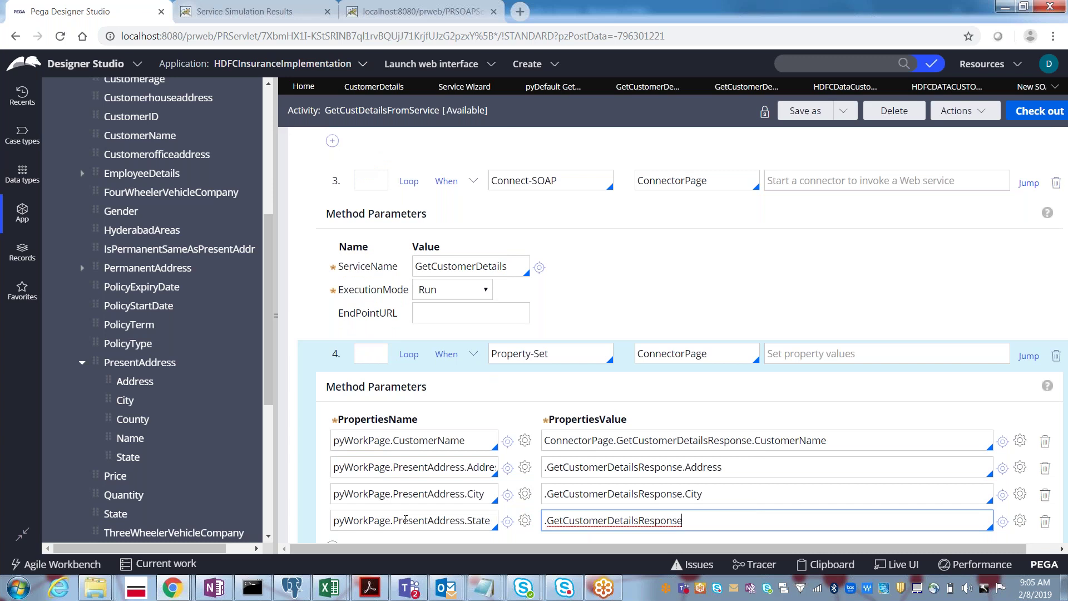
pyautogui.write('.state')
pyautogui.press('Return')
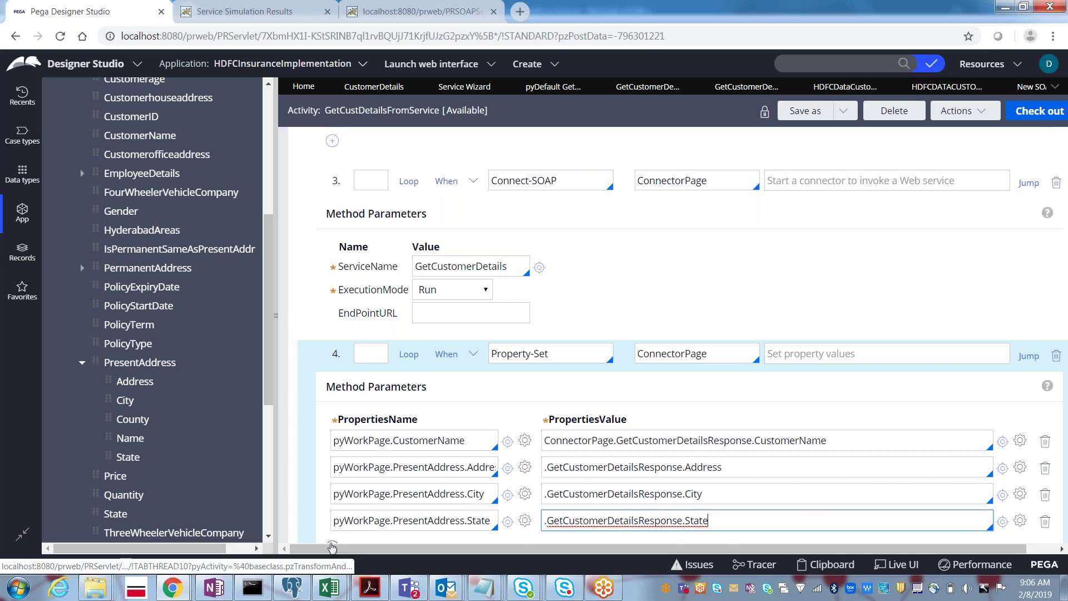
# Add a fifth property row to the Property-Set step and hide the App explorer.
pyautogui.click(332, 547)
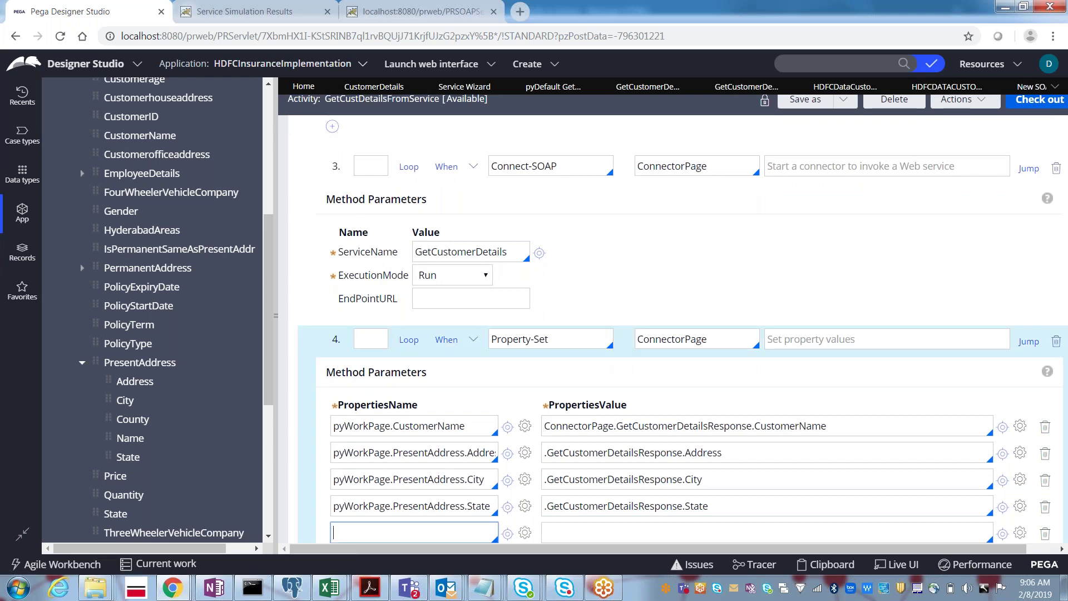
pyautogui.click(275, 315)
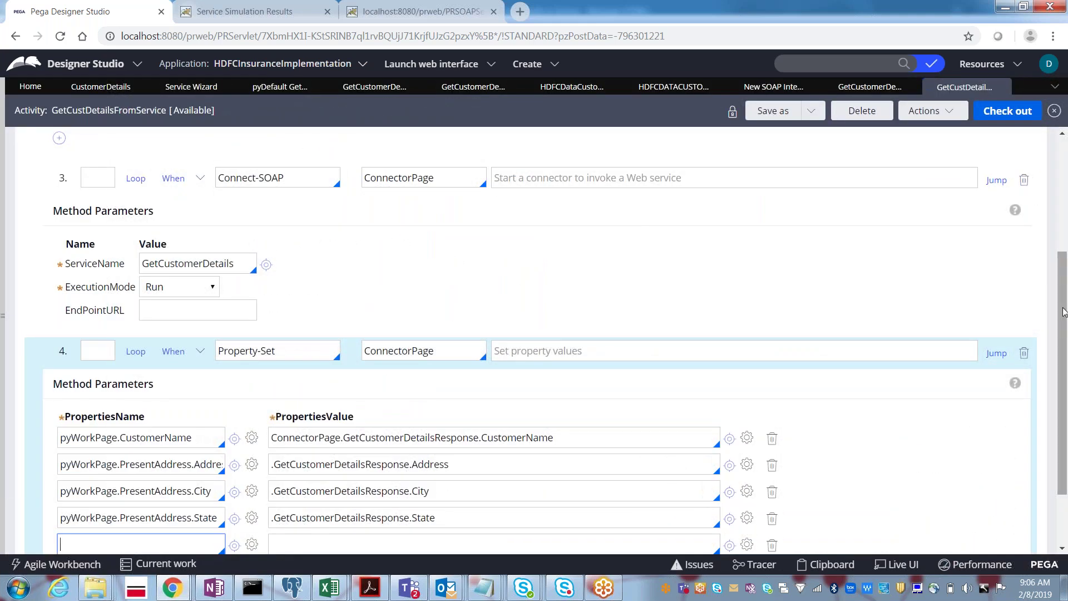
pyautogui.scroll(-2, 1064, 384)
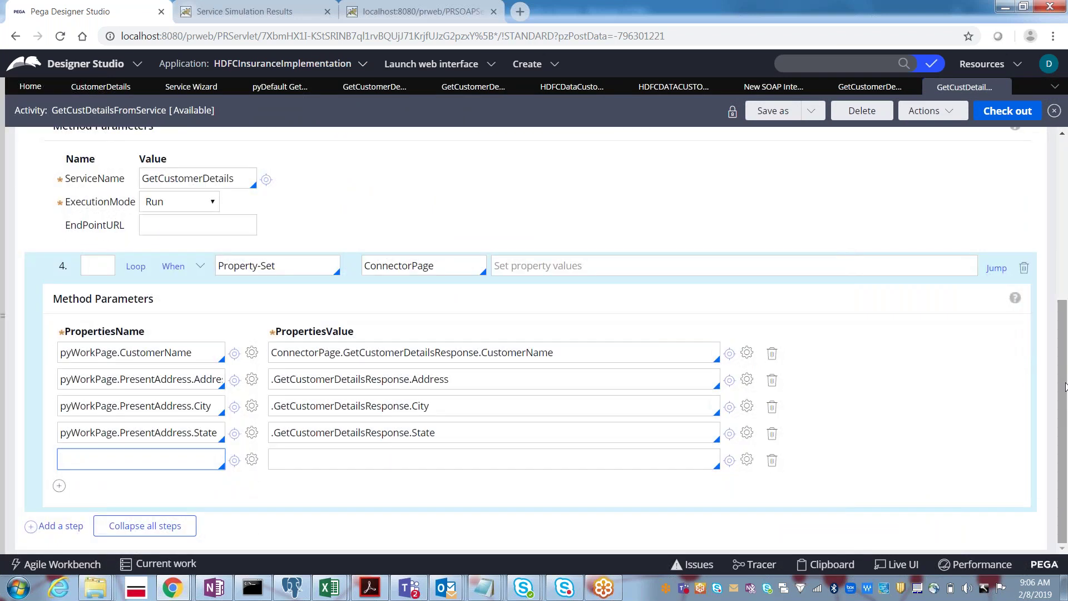
pyautogui.write('pyw')
pyautogui.press('BackSpace')
pyautogui.press('BackSpace')
pyautogui.press('BackSpace')
# Set the fifth row's property name to pyWorkPage.PresentAddress.County, reusing the copied address property name.
pyautogui.hotkey('ctrl', 'v')
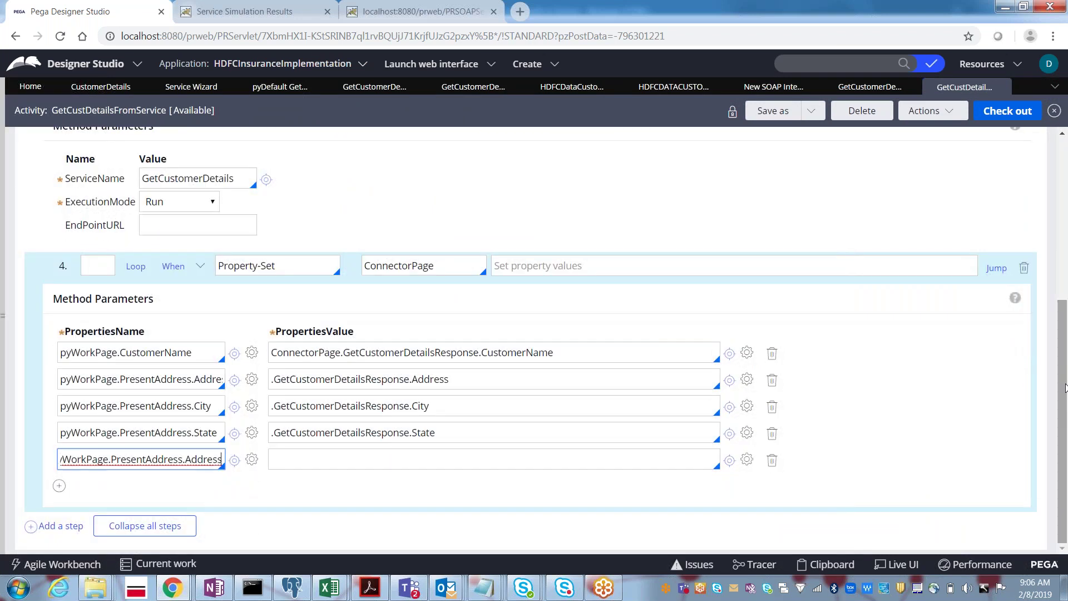
pyautogui.press('BackSpace')
pyautogui.press('BackSpace')
pyautogui.press('BackSpace')
pyautogui.press('BackSpace')
pyautogui.press('BackSpace')
pyautogui.press('BackSpace')
pyautogui.press('BackSpace')
pyautogui.write('c')
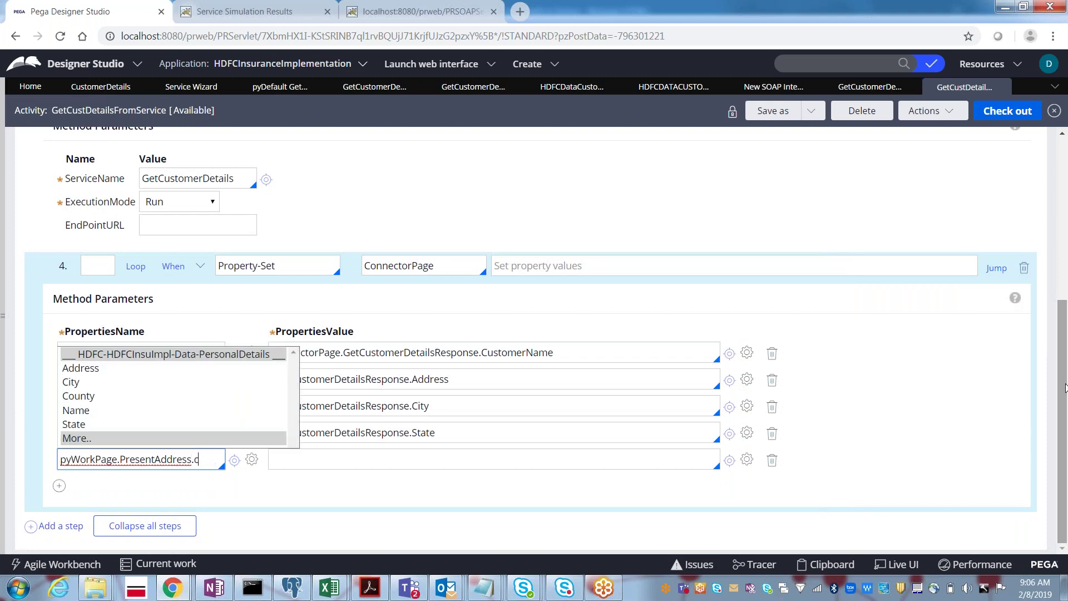
pyautogui.press('Down')
pyautogui.press('Return')
# Set the County row's value to .GetCustomerDetailsResponse.State.
pyautogui.press('Tab')
pyautogui.press('Tab')
pyautogui.press('Tab')
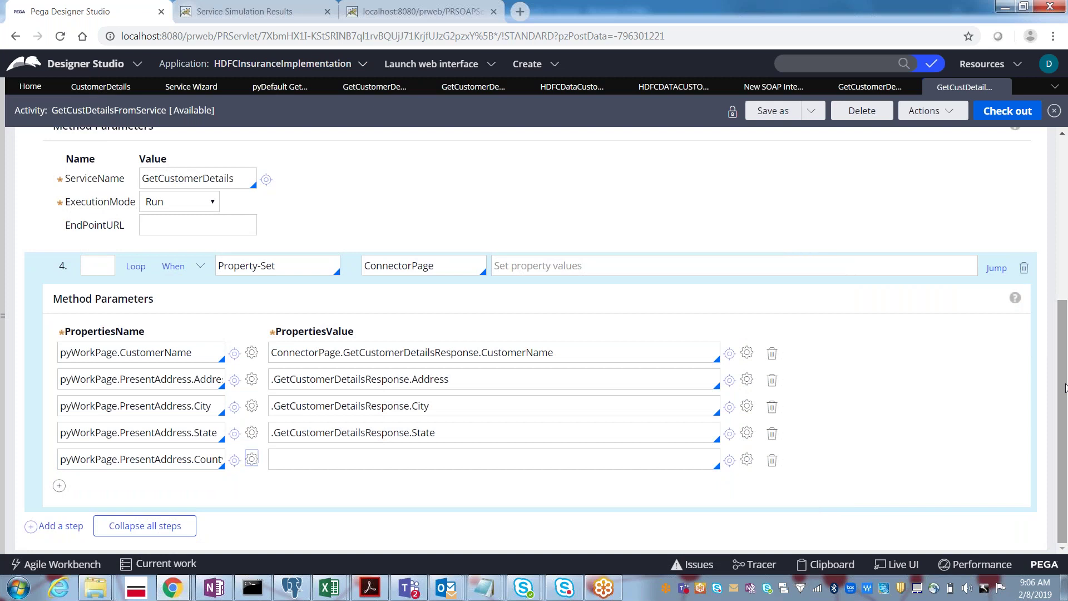
pyautogui.write('.get')
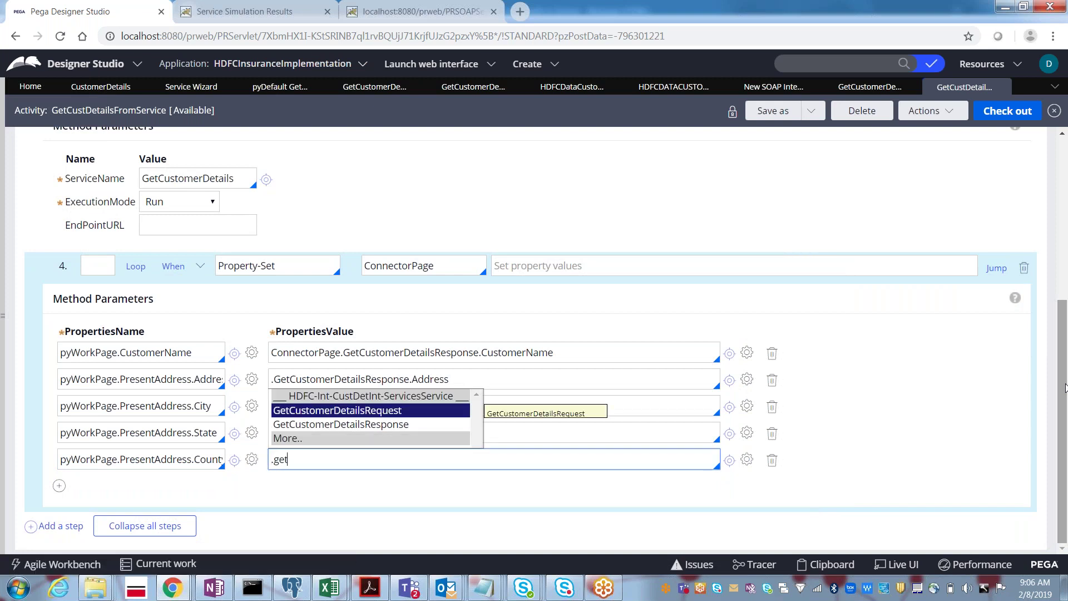
pyautogui.press('Down')
pyautogui.press('Return')
pyautogui.write('.')
pyautogui.write('stomerDetailsResponse.st')
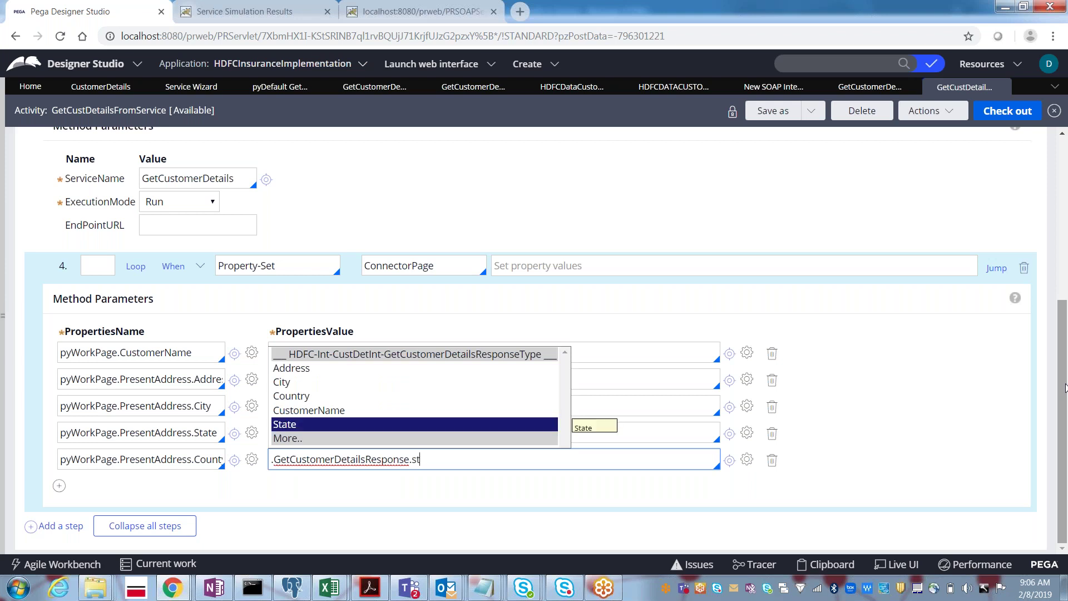
pyautogui.press('Return')
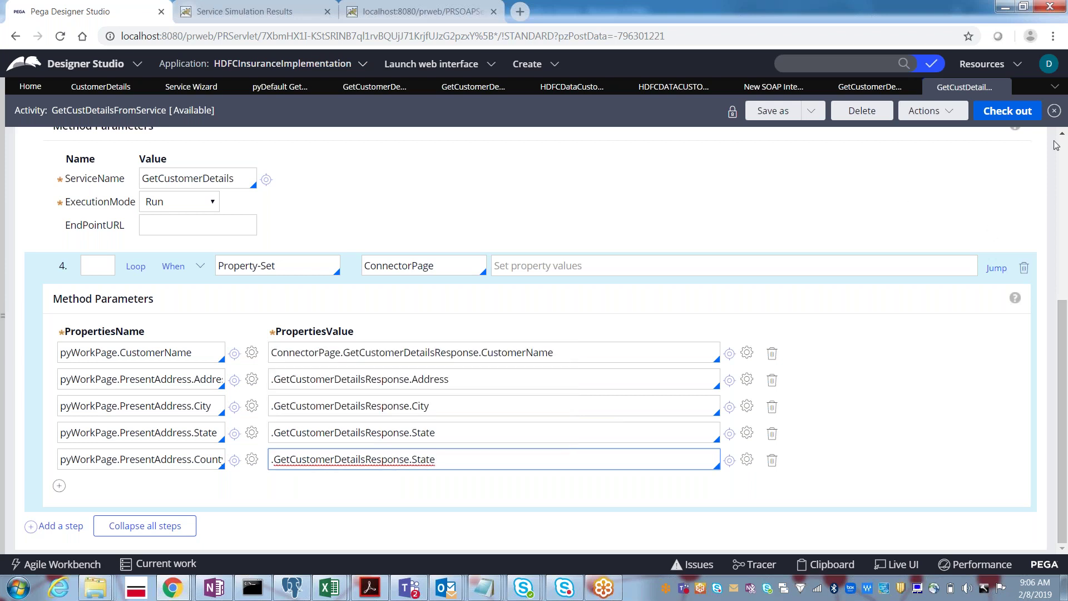
# Check out the GetCustDetailsFromService activity and save it.
pyautogui.click(1005, 114)
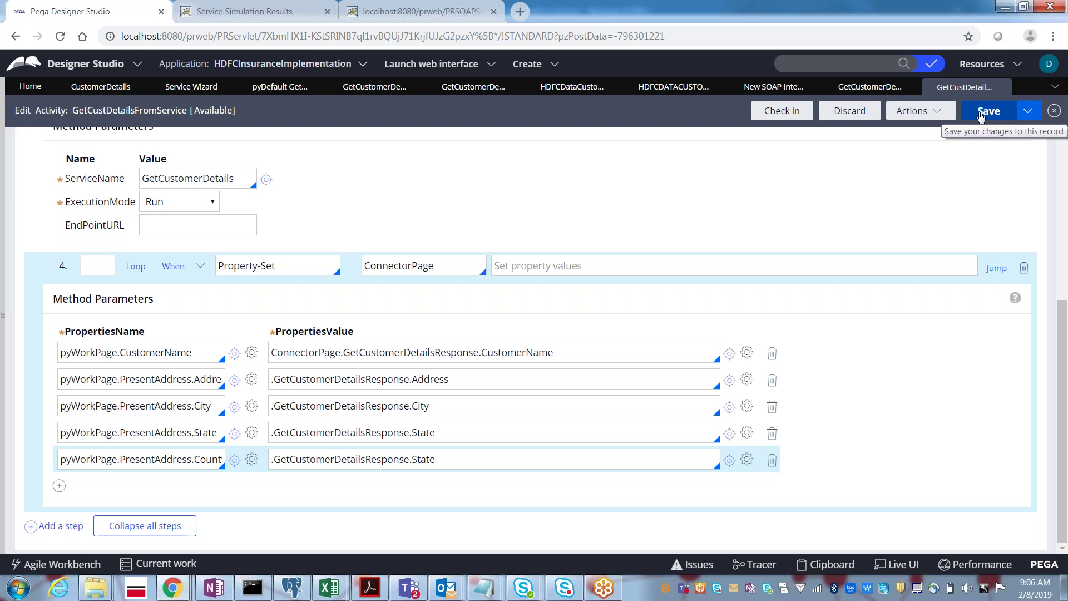
pyautogui.click(980, 116)
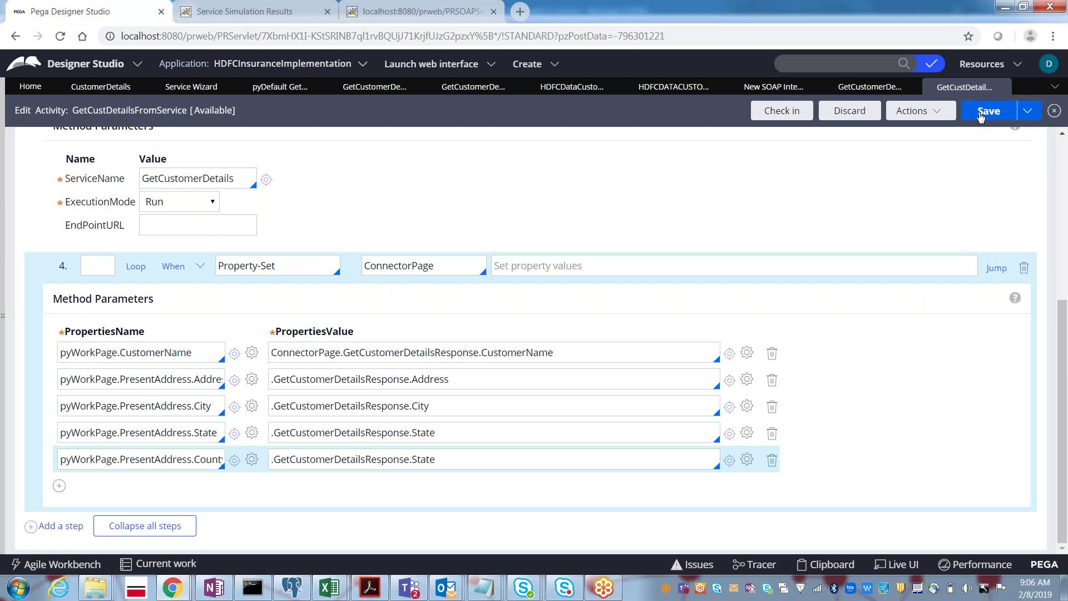
pyautogui.click(981, 113)
# Bring back the App explorer, collapse the Property rules and list the Flow rules under Process for HDFC-HDFCInsuImpl-Work.
pyautogui.click(3, 172)
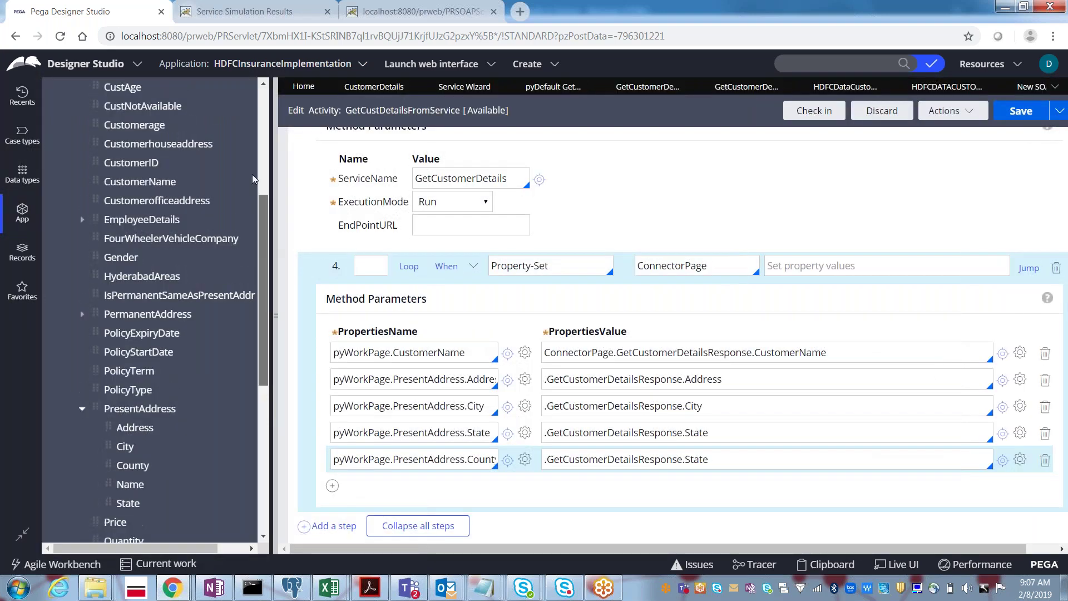
pyautogui.scroll(5, 167, 250)
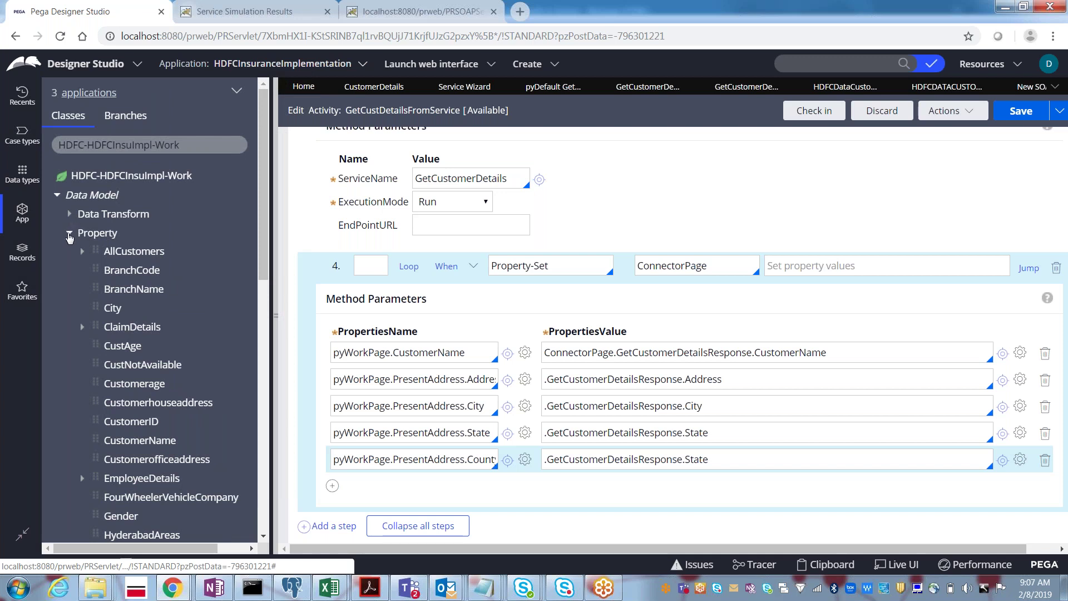
pyautogui.click(69, 234)
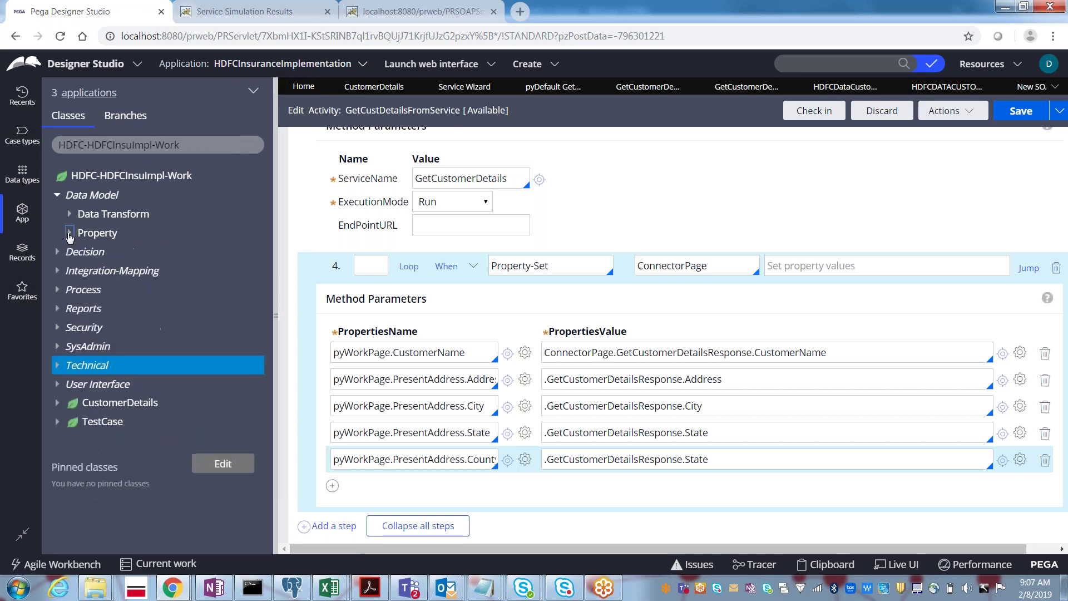
pyautogui.click(57, 290)
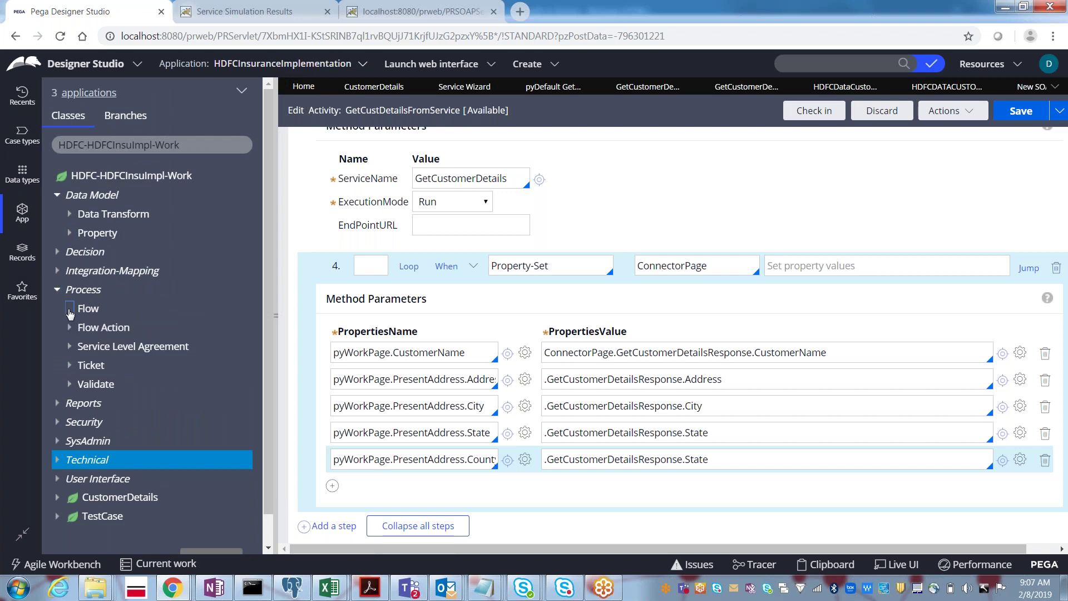
pyautogui.click(69, 308)
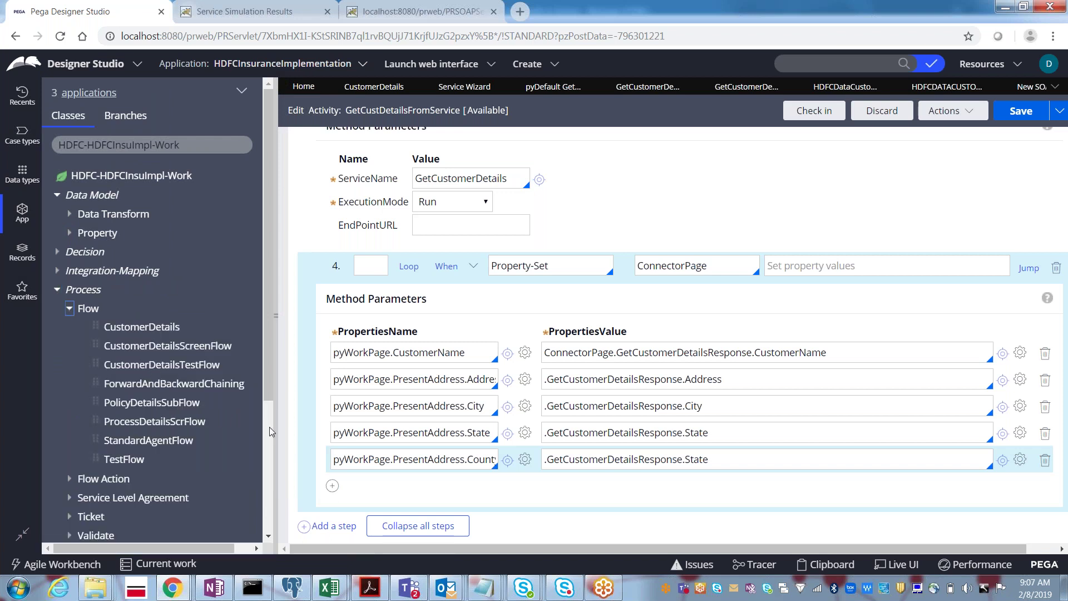
# Open the CustomerDetails, TestFlow and CustomerDetailsTestFlow flow rules to examine their diagrams.
pyautogui.click(146, 328)
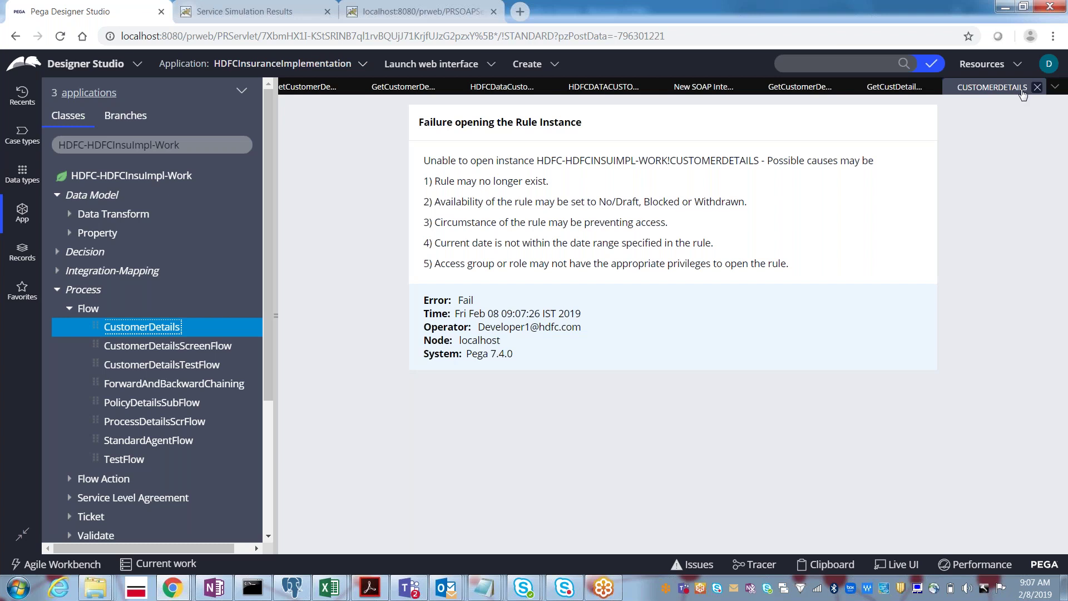
pyautogui.click(1037, 88)
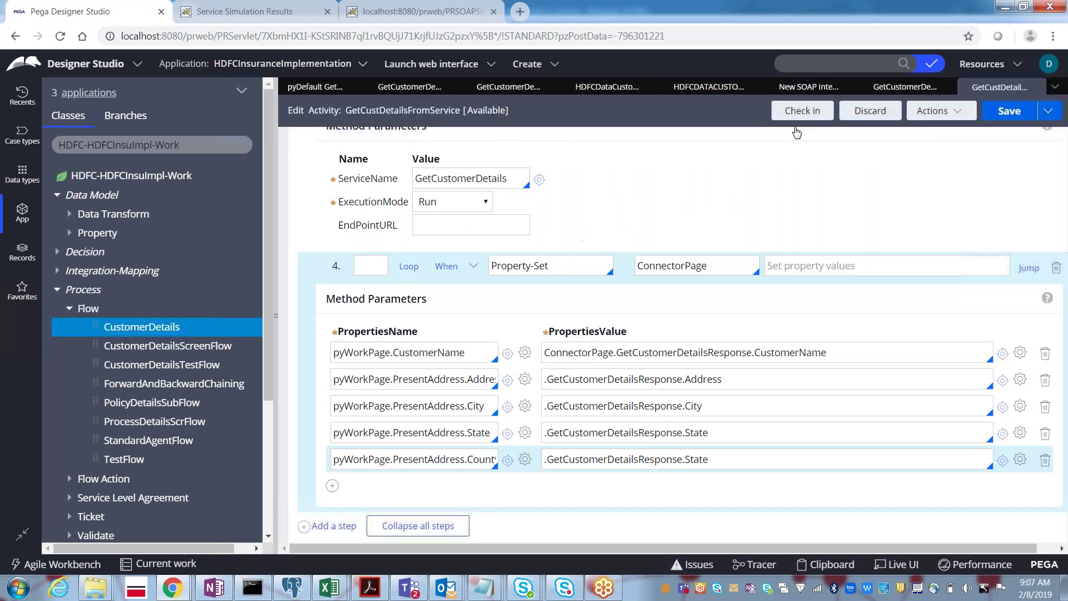
pyautogui.click(125, 460)
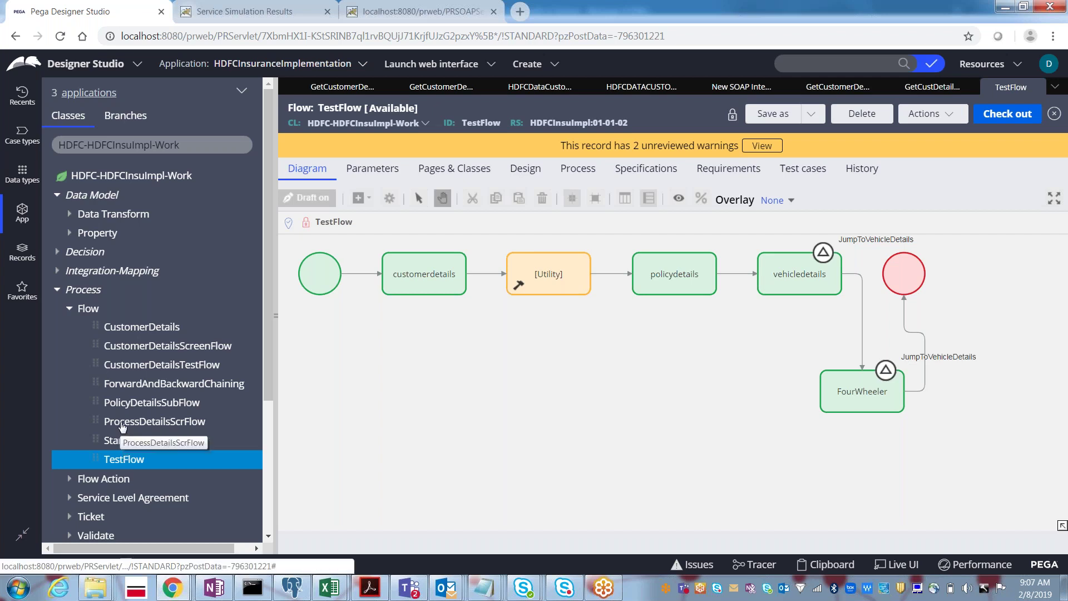
pyautogui.click(120, 369)
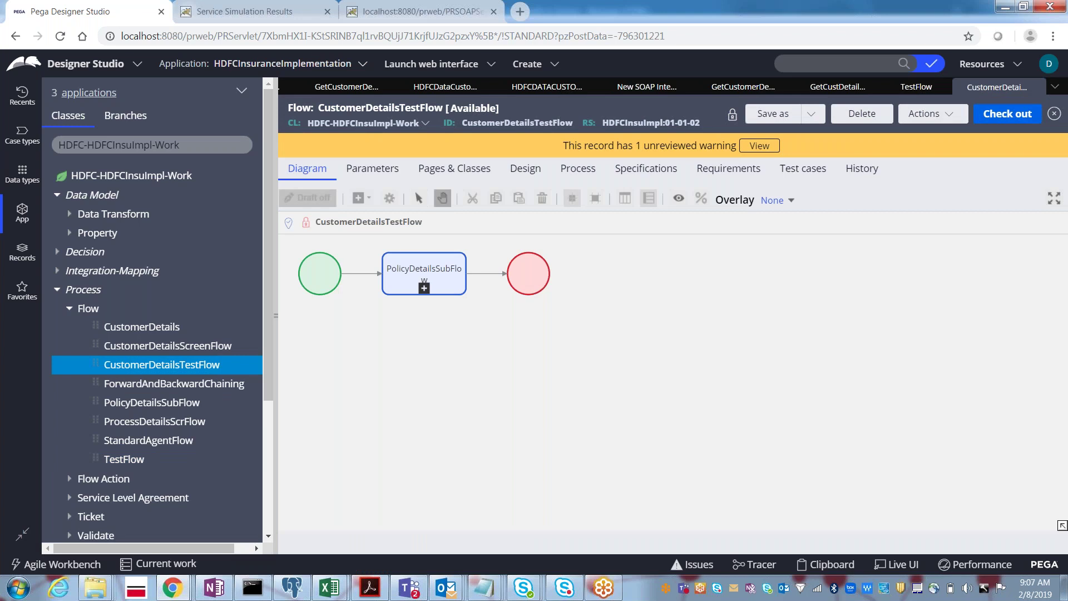
# Examine the PolicyDetailsSubFlow subprocess shape's properties and its referenced flow, and close that flow.
pyautogui.click(941, 88)
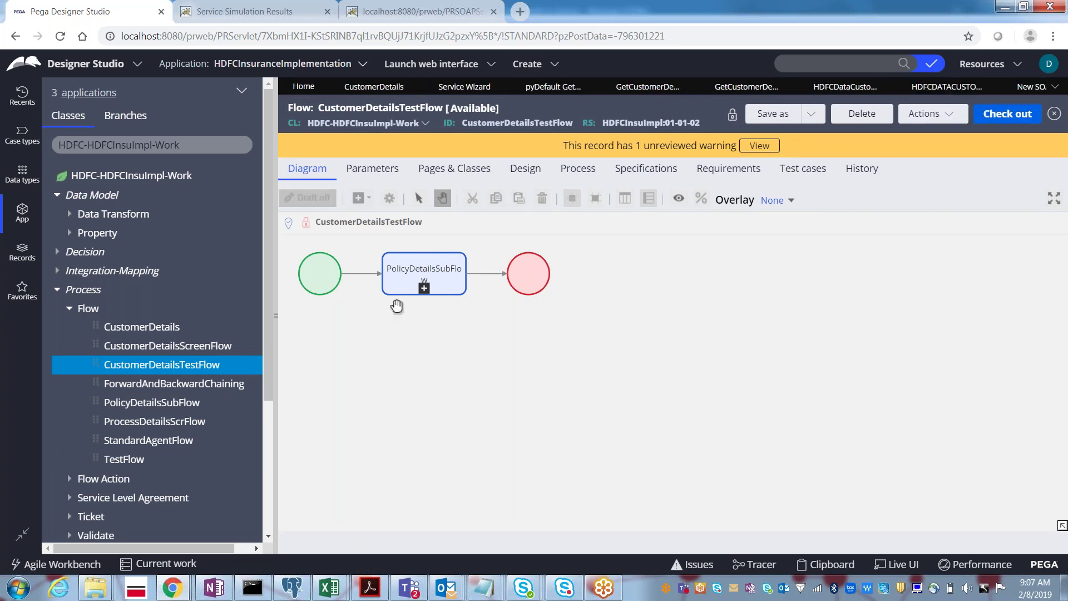
pyautogui.doubleClick(455, 283)
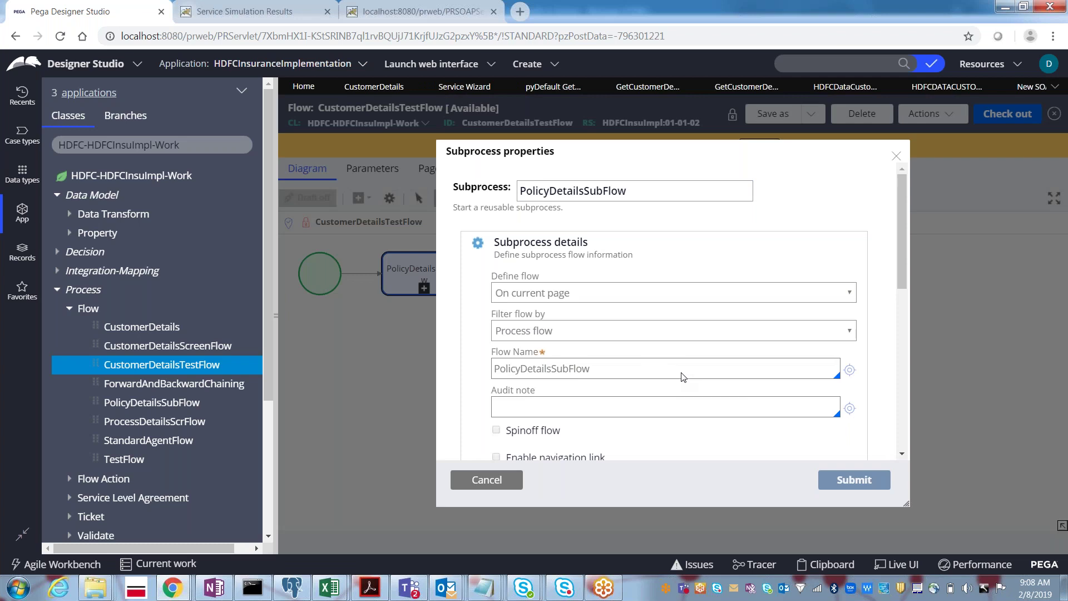
pyautogui.click(848, 372)
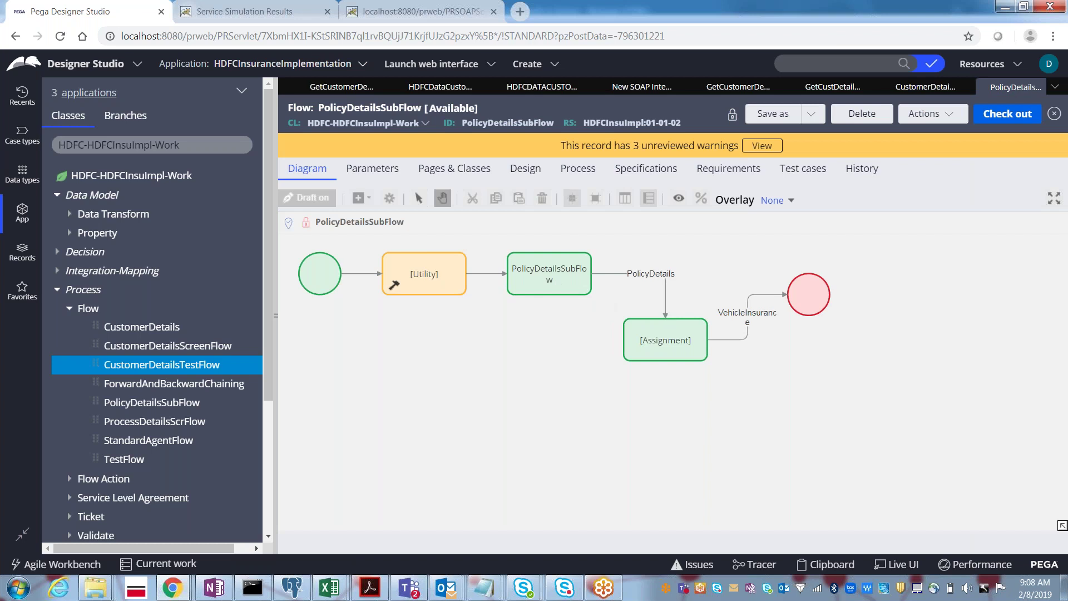
pyautogui.click(1054, 114)
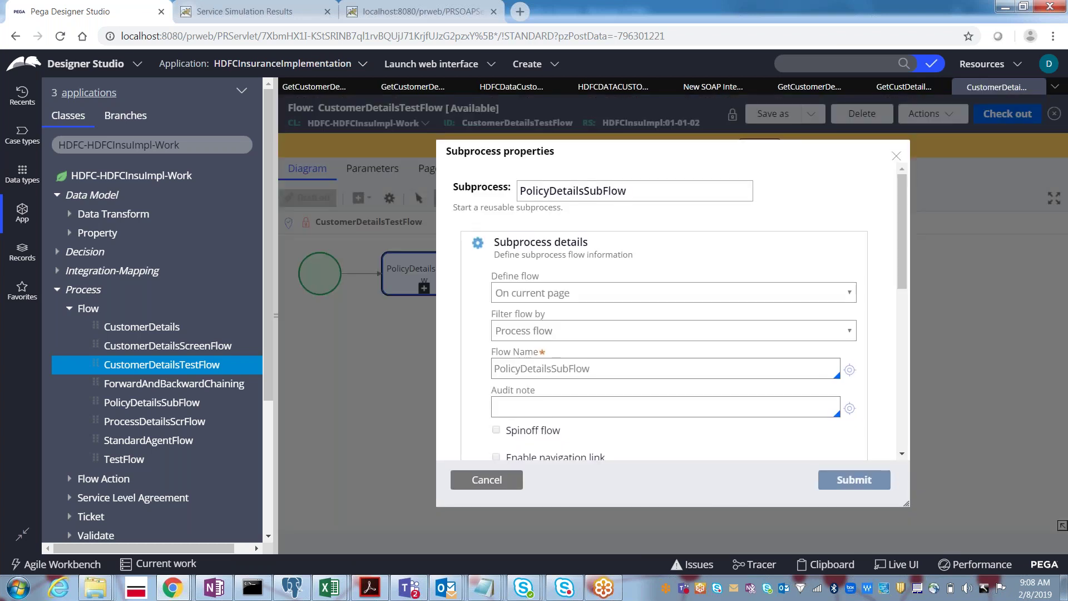
# Create a flow rule labelled SOAPConnectorFlow in HDFC-HDFCInsuImpl-Work and open it.
pyautogui.rightClick(88, 309)
pyautogui.click(108, 340)
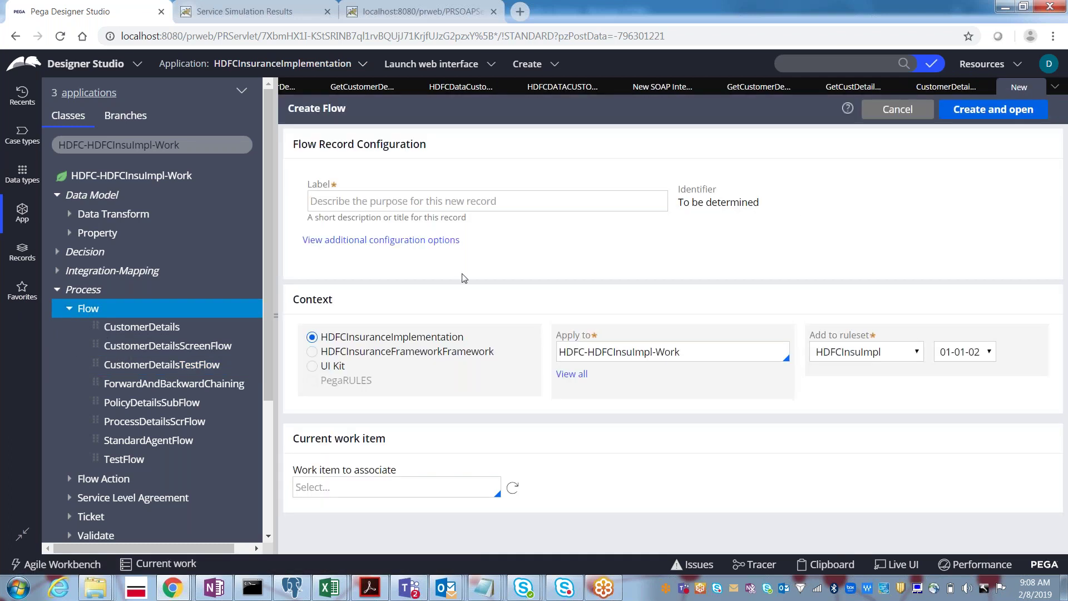
pyautogui.click(437, 203)
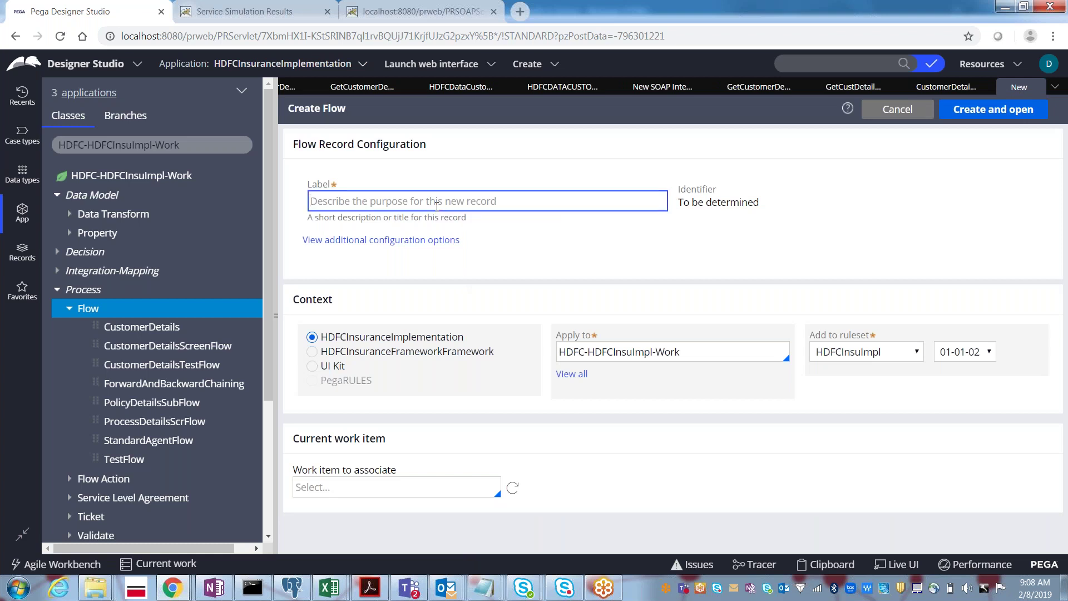
pyautogui.write('SOAPCo')
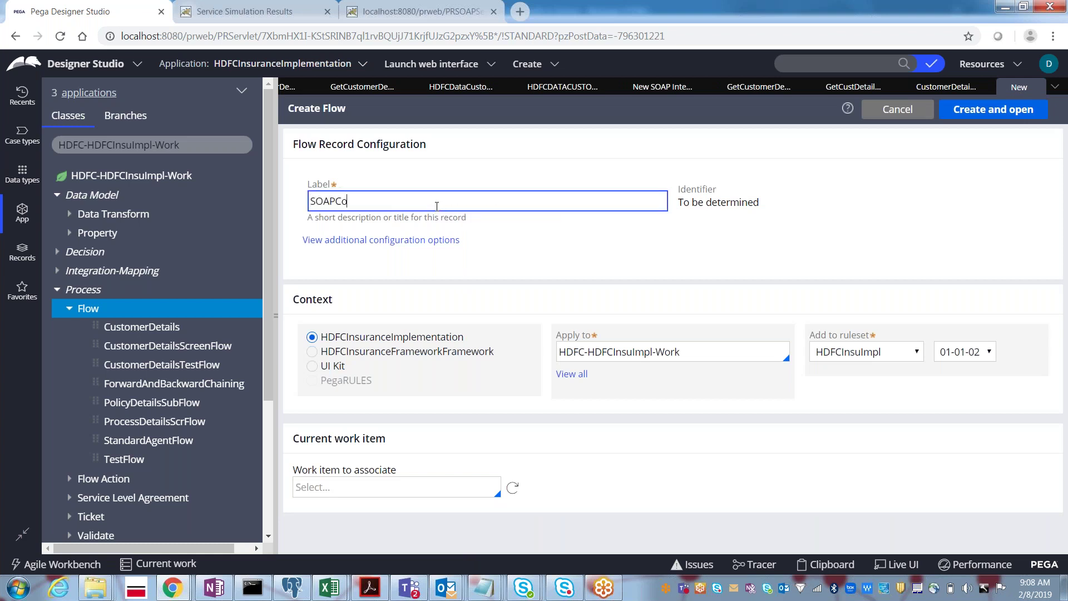
pyautogui.write('nnectorFlow')
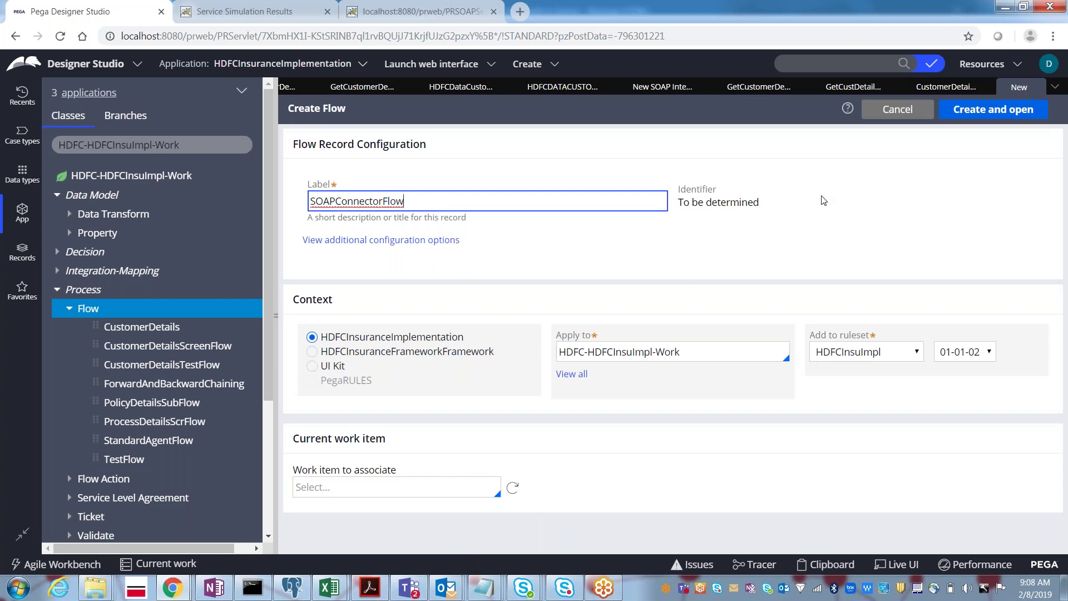
pyautogui.click(988, 118)
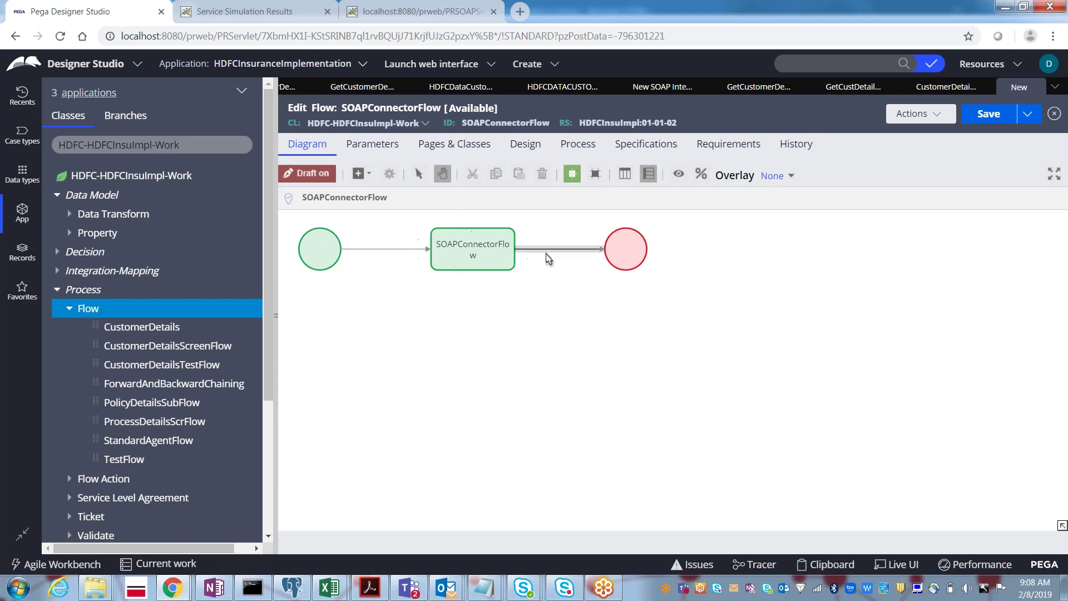
# Create and open the SOAPConnectorFlow flow action referenced by the connector between the assignment and the end shape.
pyautogui.doubleClick(559, 249)
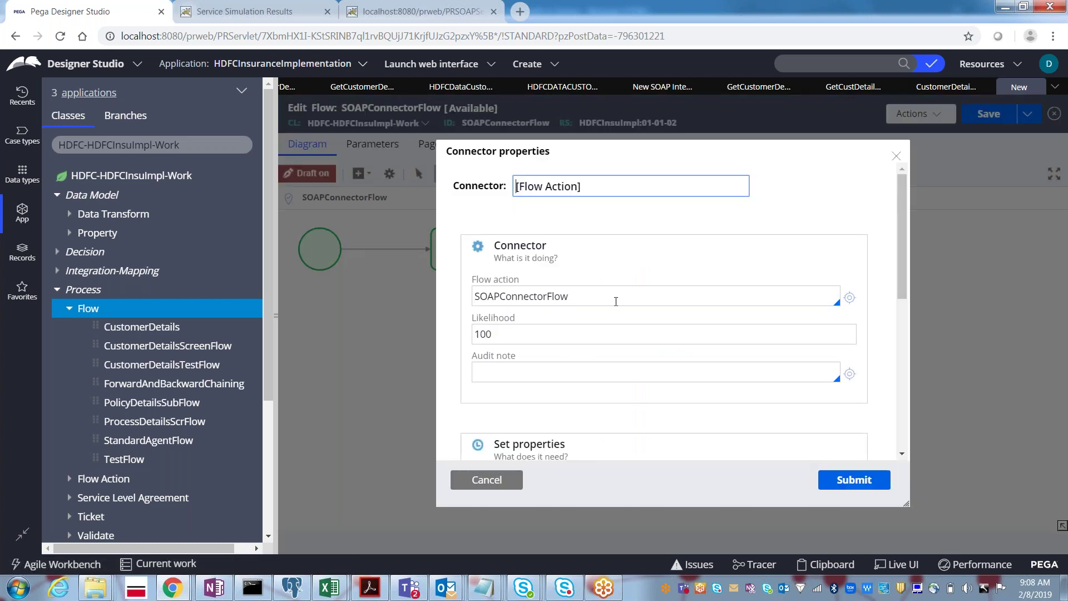
pyautogui.click(717, 302)
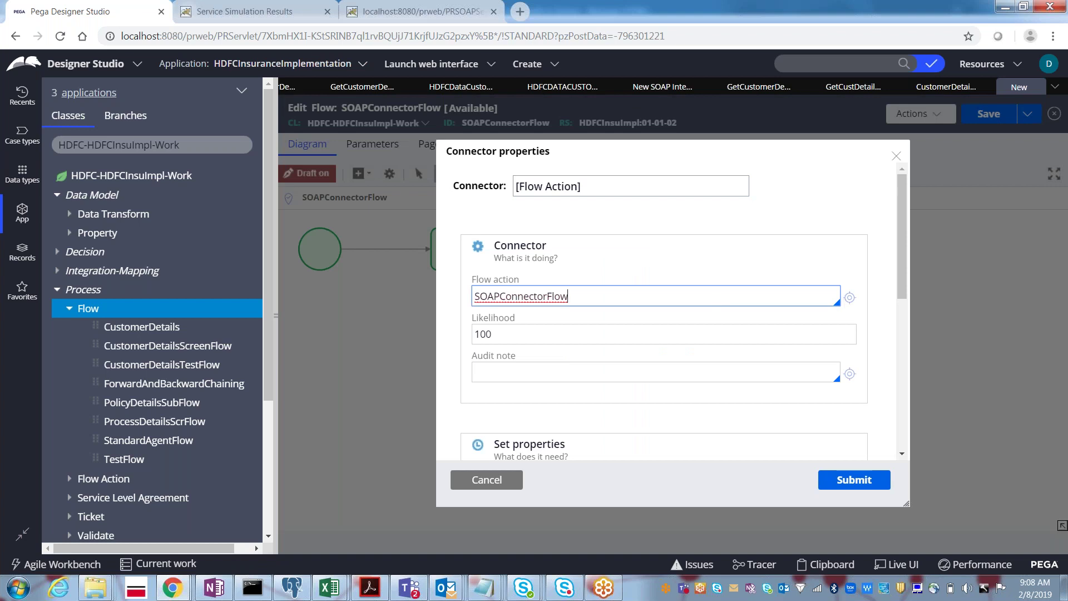
pyautogui.click(849, 299)
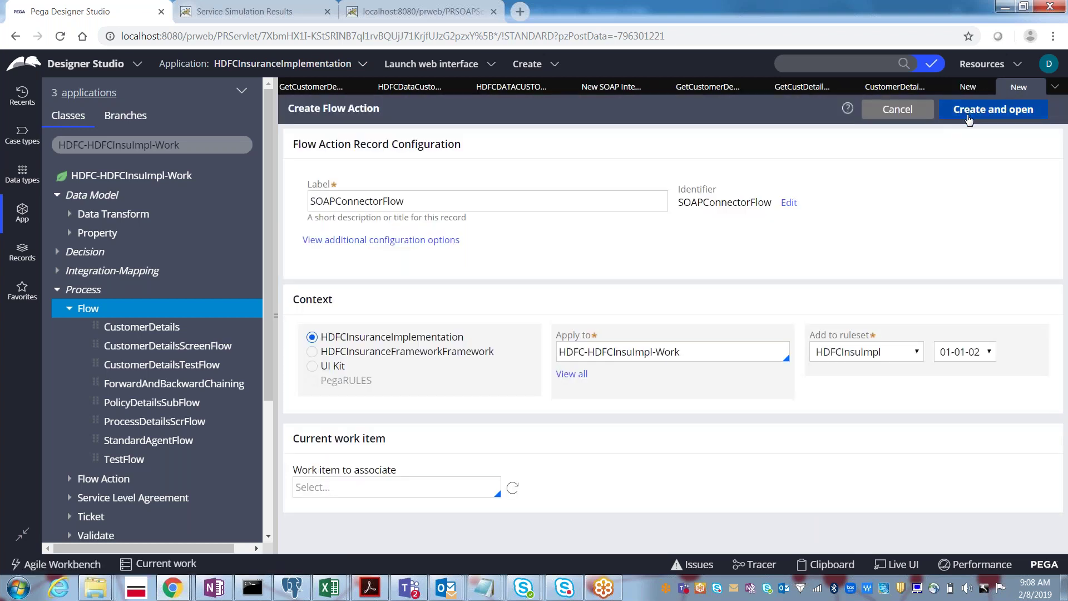
pyautogui.click(968, 121)
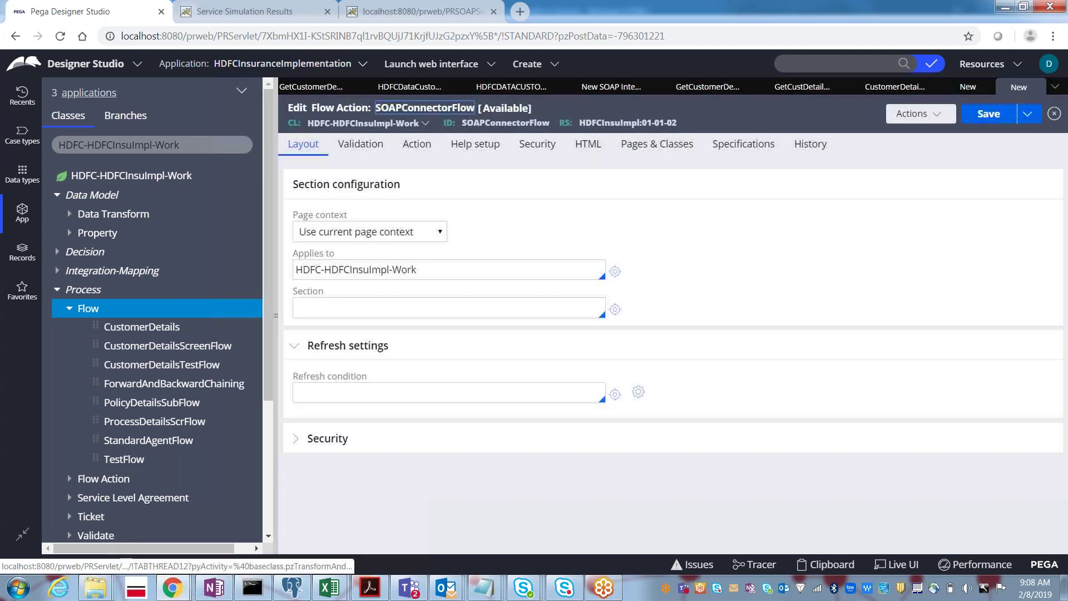
# Set the flow action's section to SoapConnectorSection, and create and open that section rule.
pyautogui.click(435, 311)
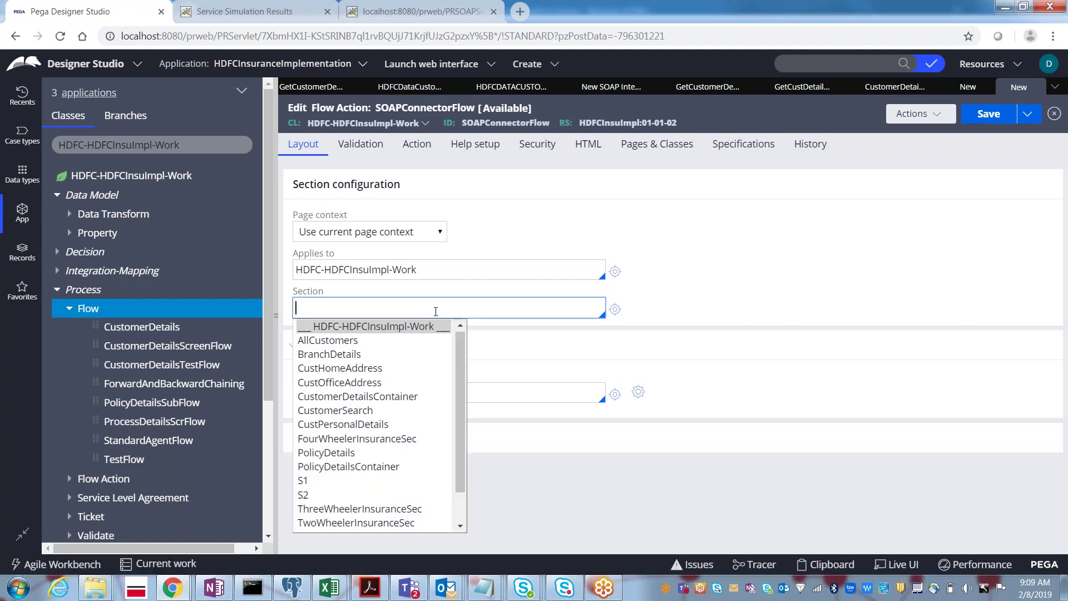
pyautogui.write('SoapConnectorE')
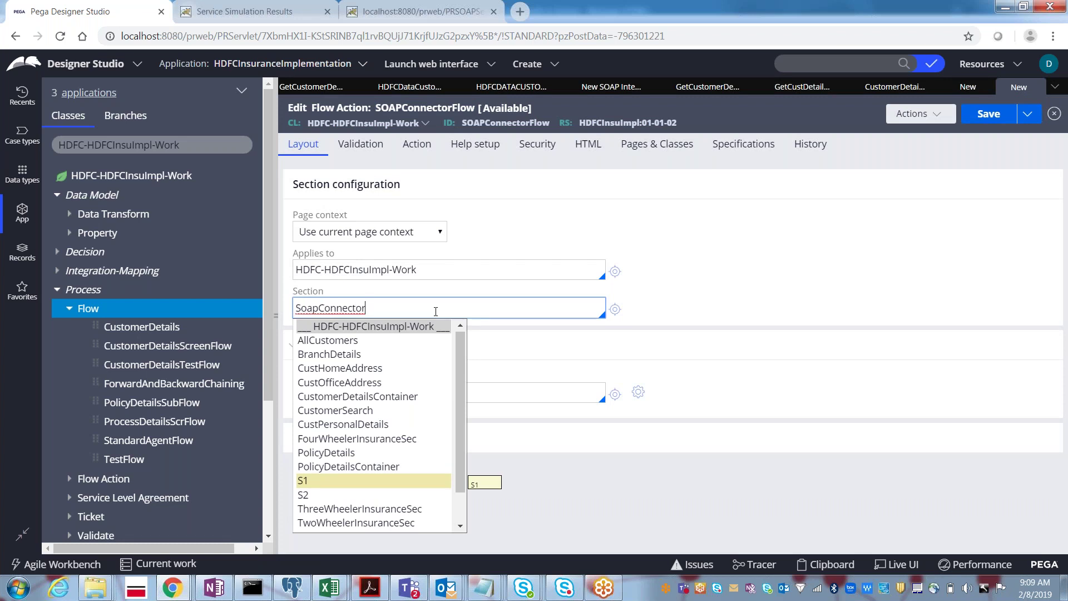
pyautogui.write('Section')
pyautogui.click(614, 309)
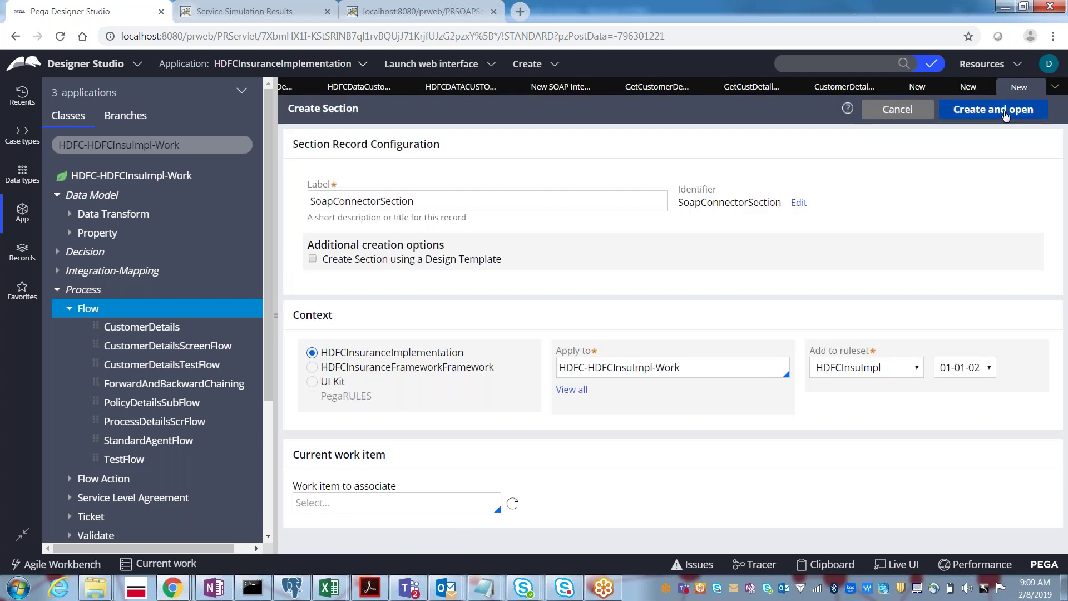
pyautogui.click(1005, 114)
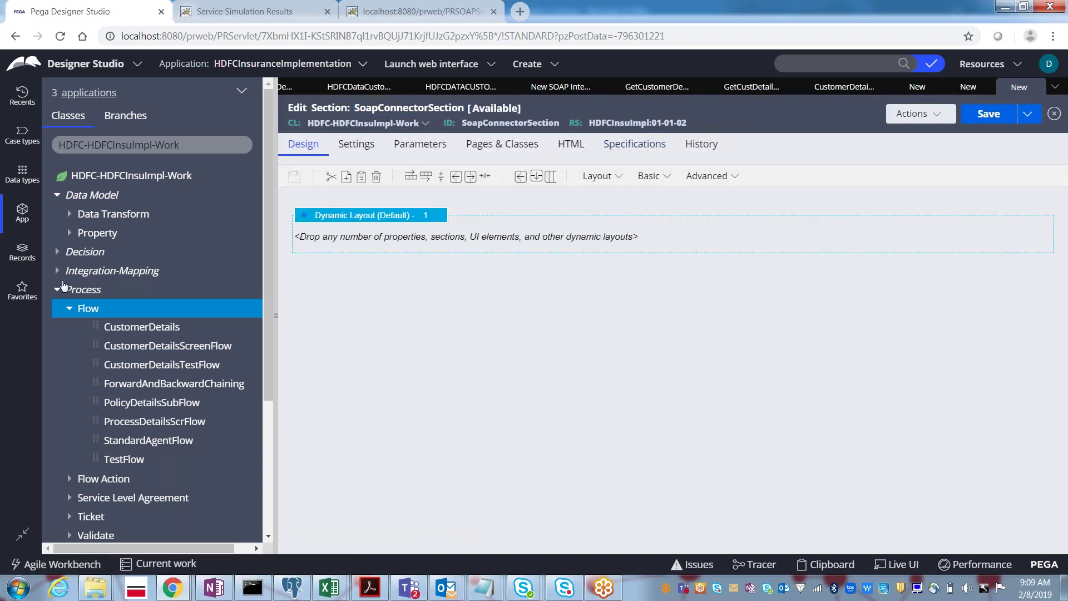
# Add the CustomerID and CustomerName properties to the section's dynamic layout.
pyautogui.click(57, 290)
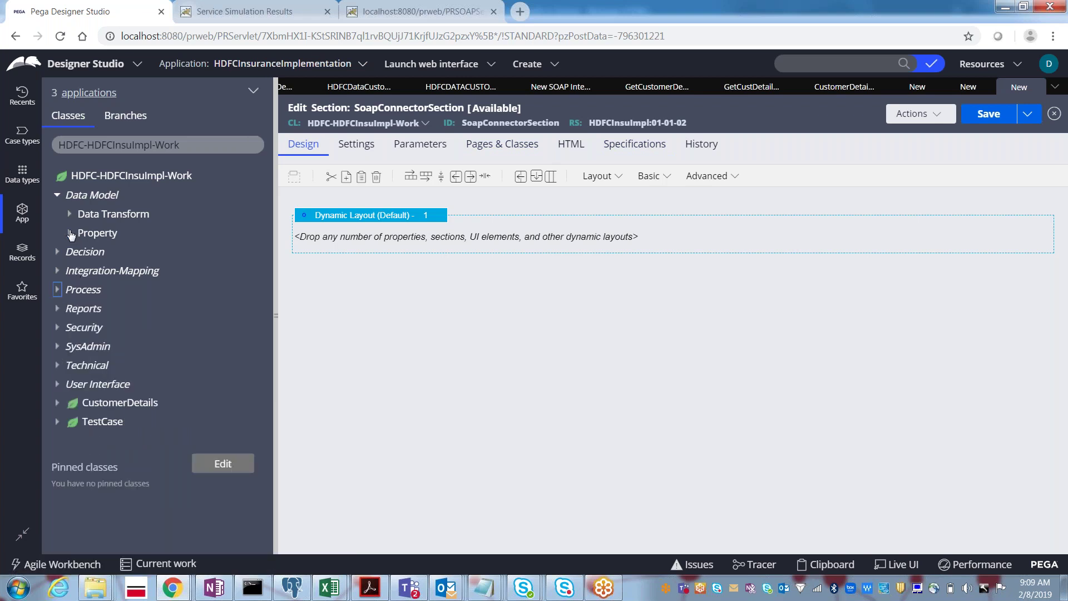
pyautogui.click(70, 233)
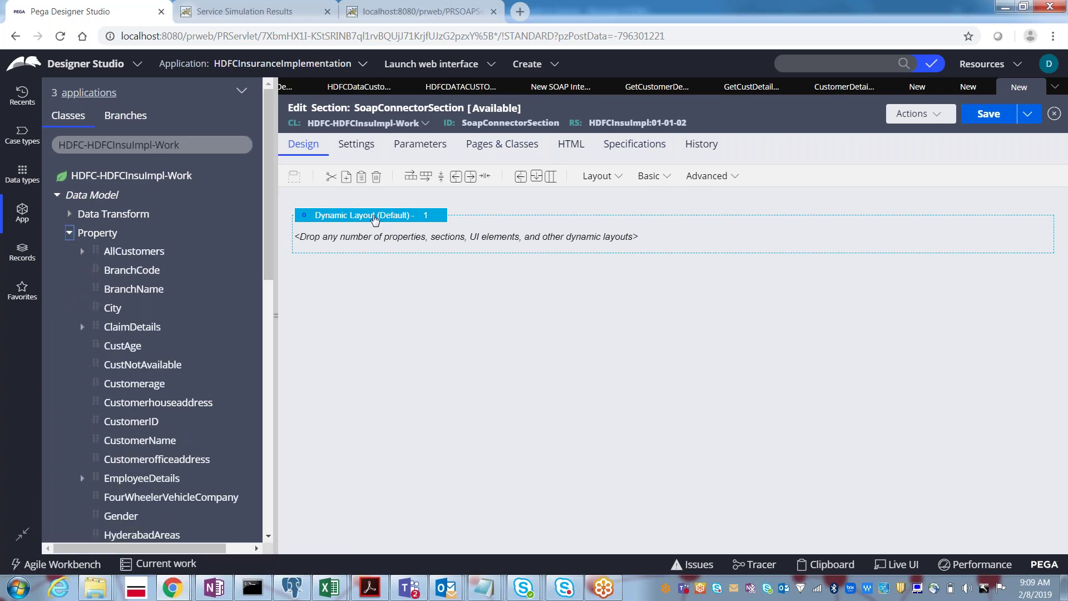
pyautogui.scroll(-3, 267, 255)
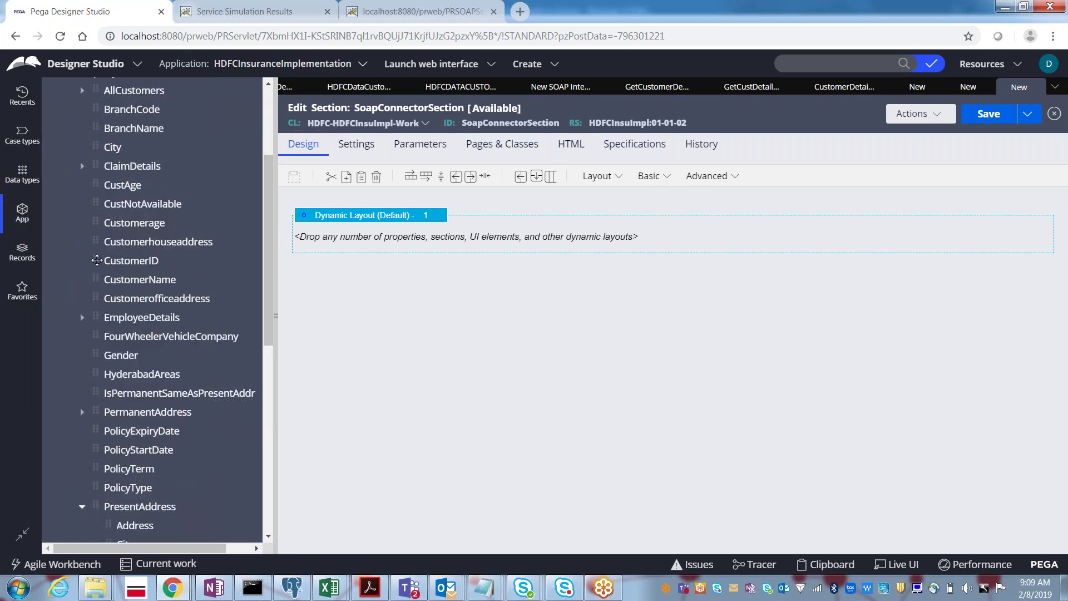
pyautogui.moveTo(96, 260); pyautogui.dragTo(384, 241)
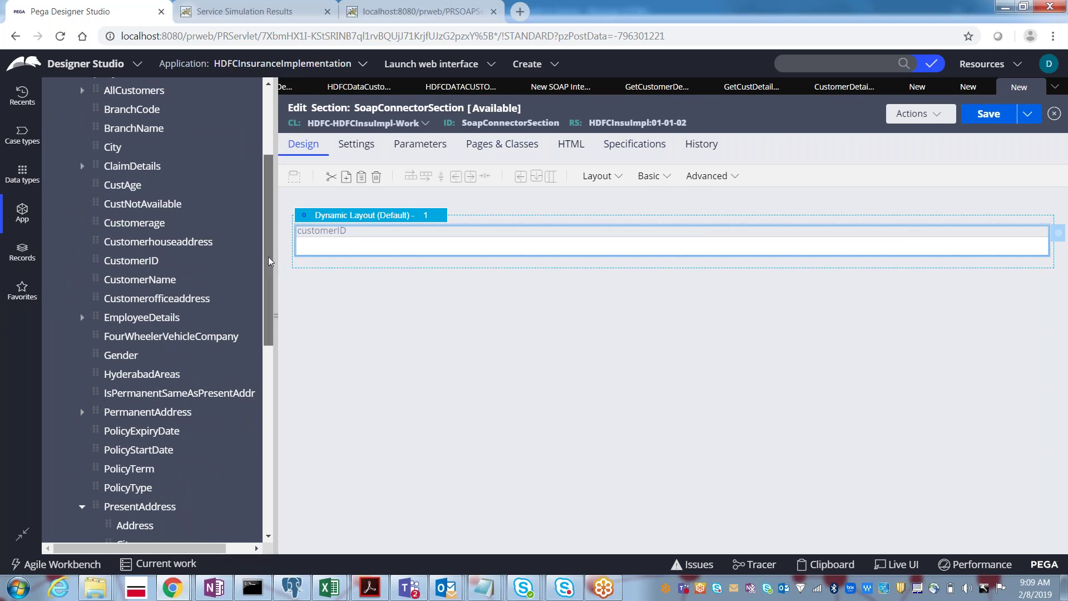
pyautogui.moveTo(90, 284); pyautogui.dragTo(337, 267)
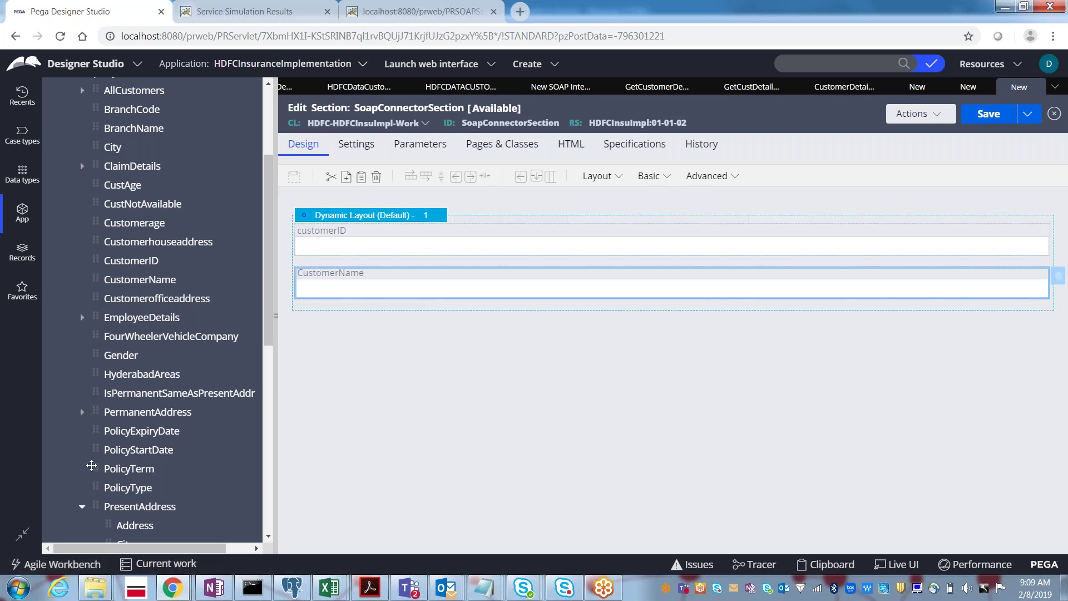
# Add the Address property of PresentAddress below CustomerName, using pyWorkPage as its page name.
pyautogui.scroll(-4, 269, 284)
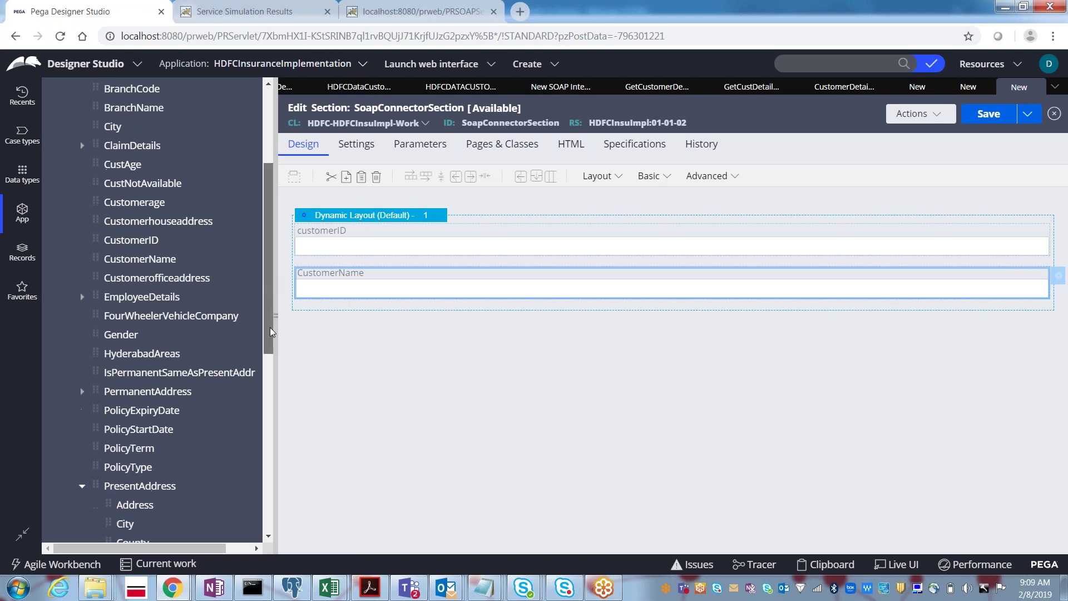
pyautogui.moveTo(110, 332); pyautogui.dragTo(344, 320)
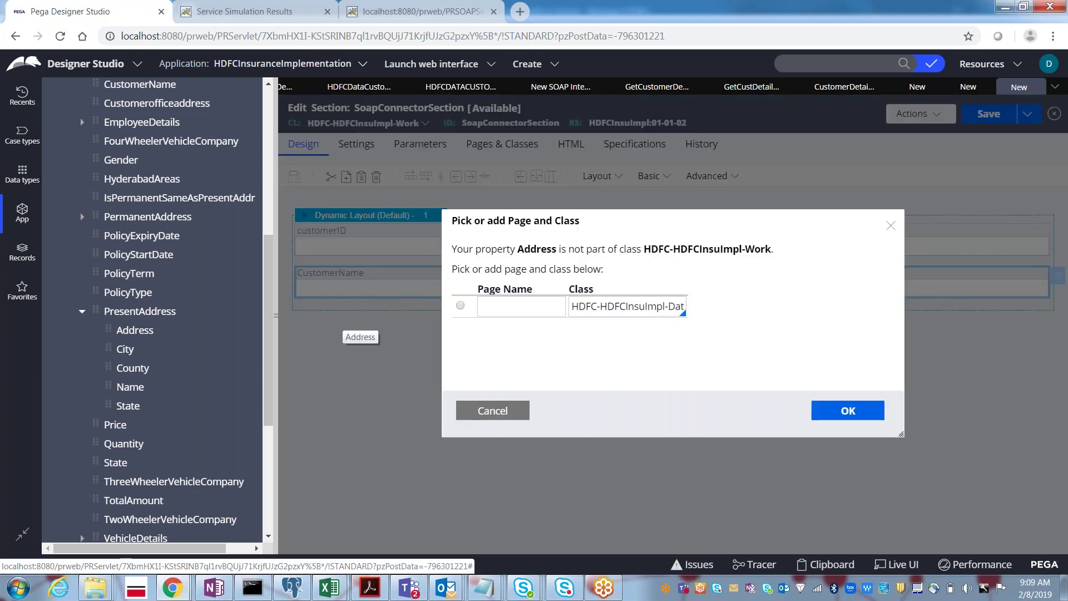
pyautogui.click(461, 306)
pyautogui.click(505, 309)
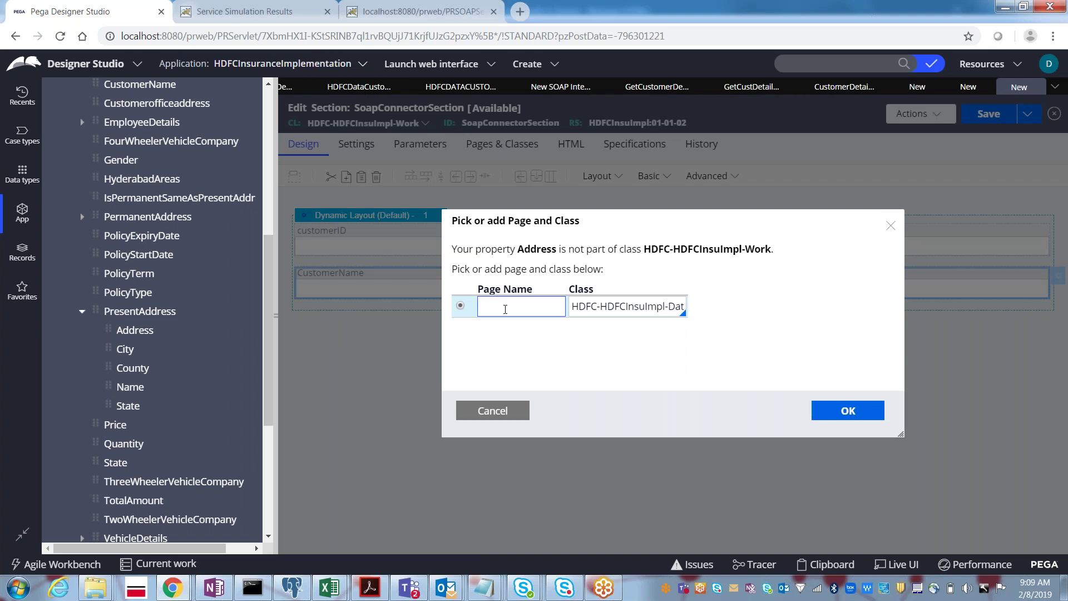
pyautogui.write('pyWorkPage')
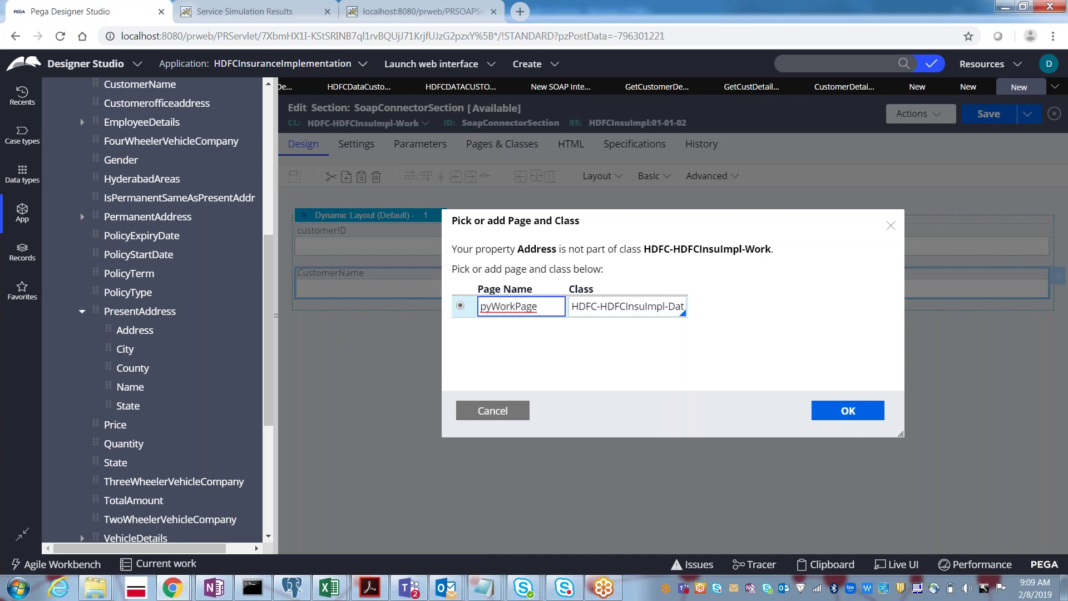
pyautogui.click(846, 411)
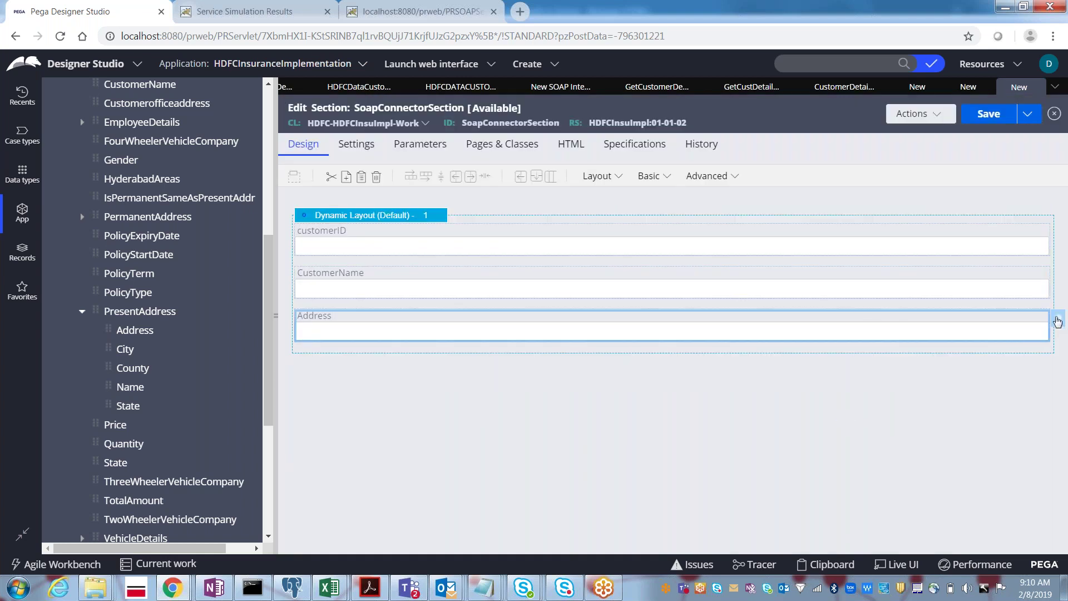
pyautogui.click(1058, 322)
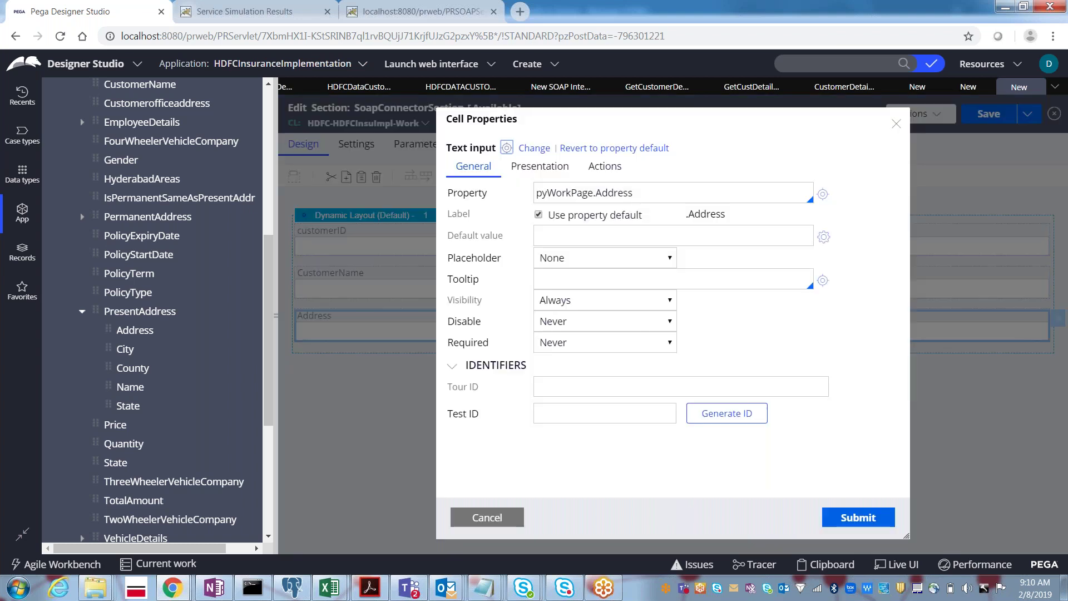
pyautogui.click(652, 194)
pyautogui.press('BackSpace')
pyautogui.press('BackSpace')
pyautogui.press('BackSpace')
pyautogui.press('BackSpace')
pyautogui.press('BackSpace')
pyautogui.press('BackSpace')
pyautogui.press('BackSpace')
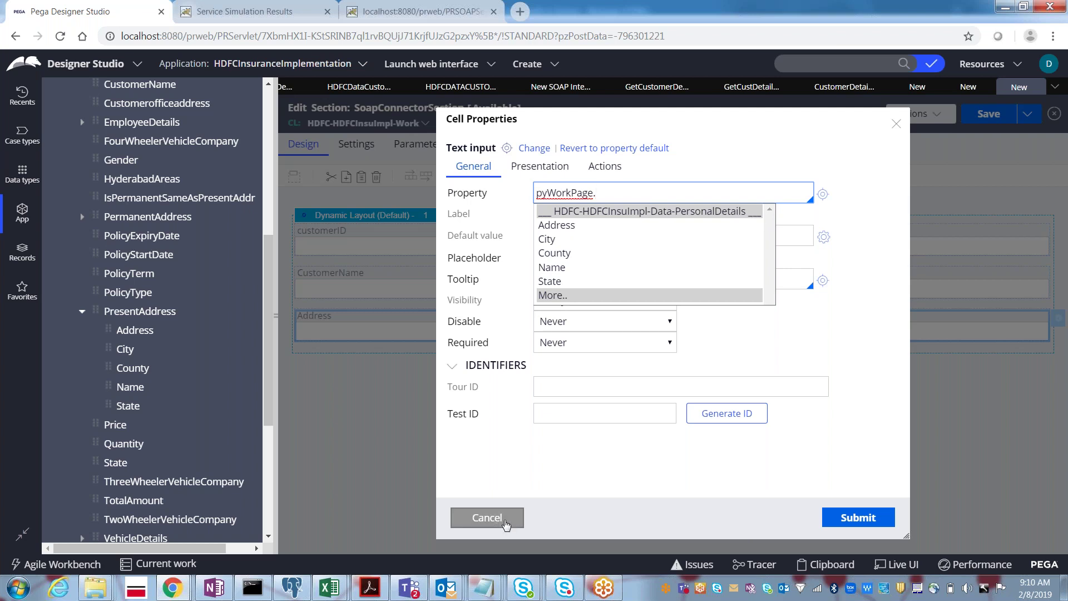
pyautogui.click(505, 523)
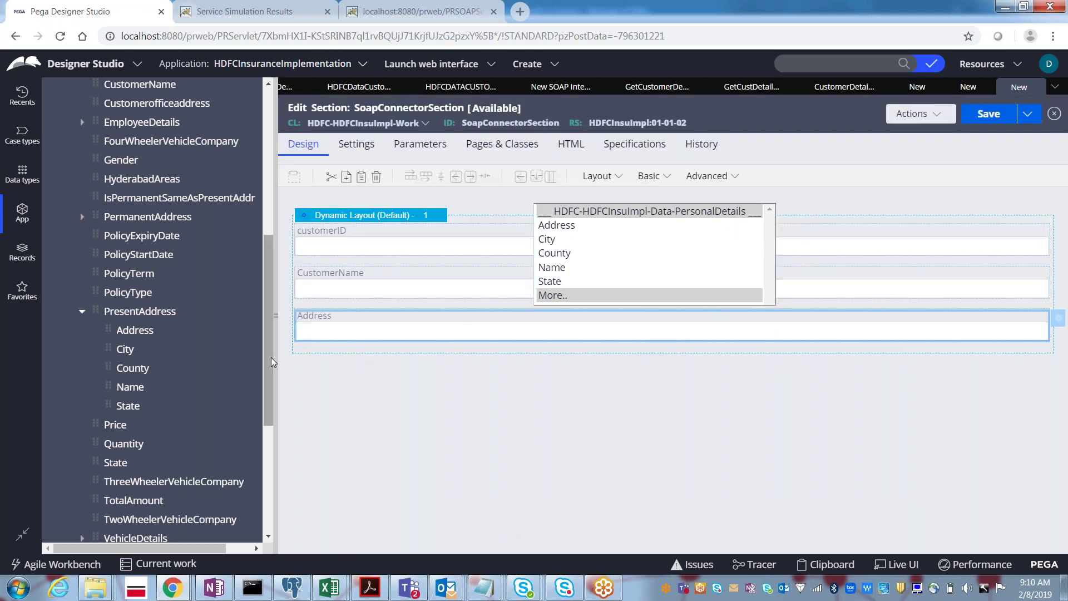
# Add the City property of PresentAddress below Address, using pyWorkPage with the class HDFC-HDFCInsuImpl-Work.
pyautogui.moveTo(119, 348); pyautogui.dragTo(395, 363)
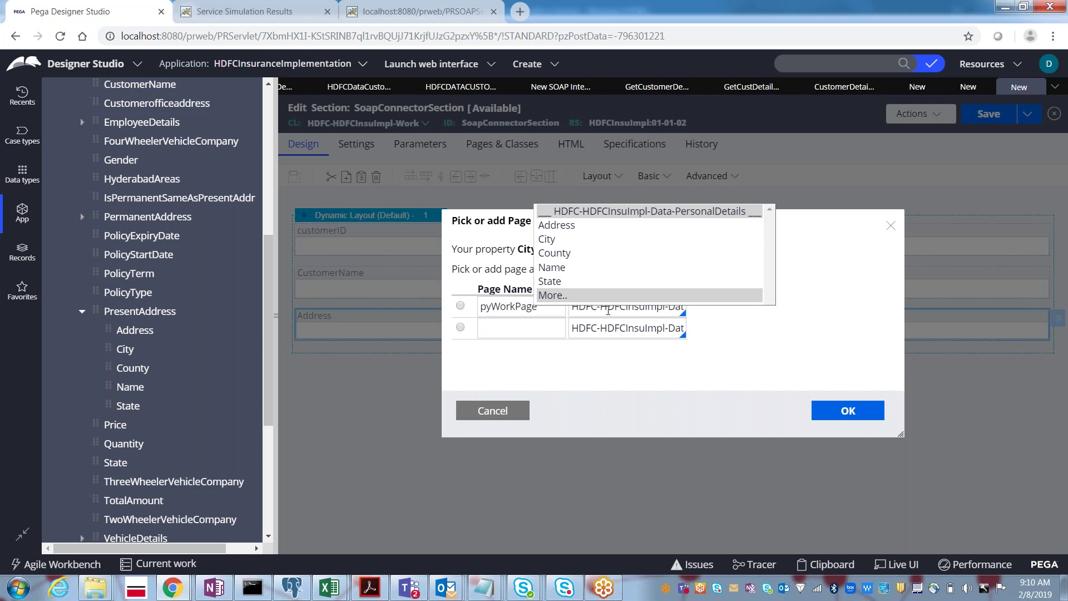
pyautogui.click(608, 311)
pyautogui.press('BackSpace')
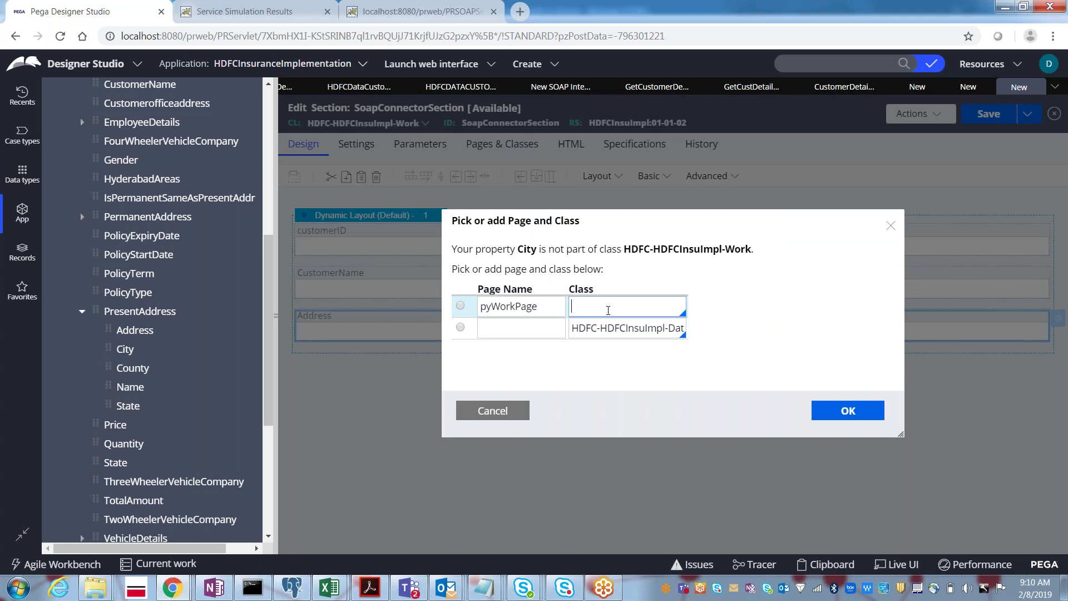
pyautogui.write('h')
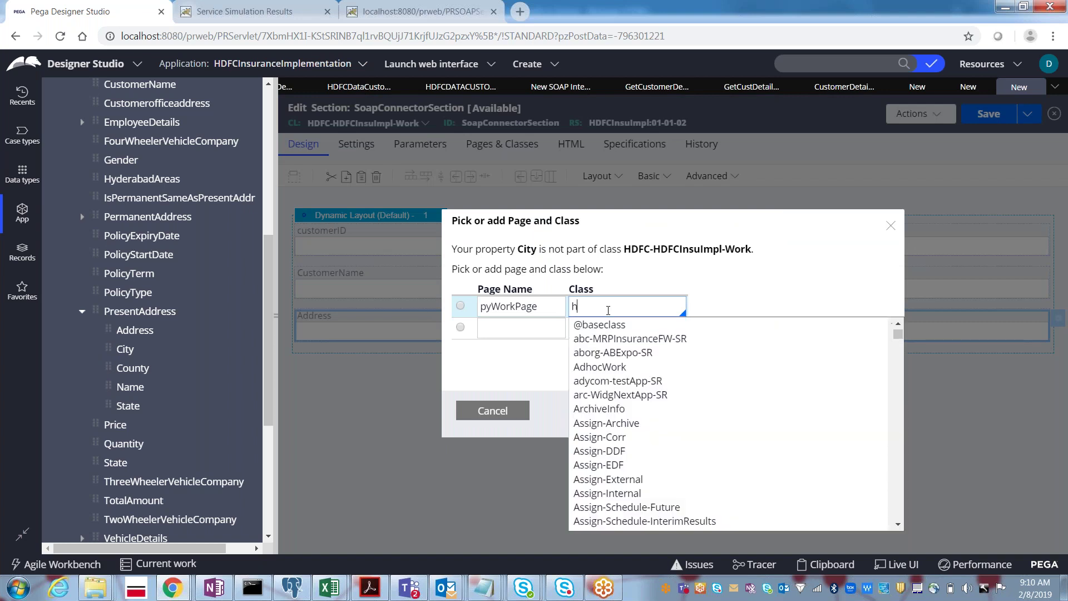
pyautogui.write('dfc-hdf')
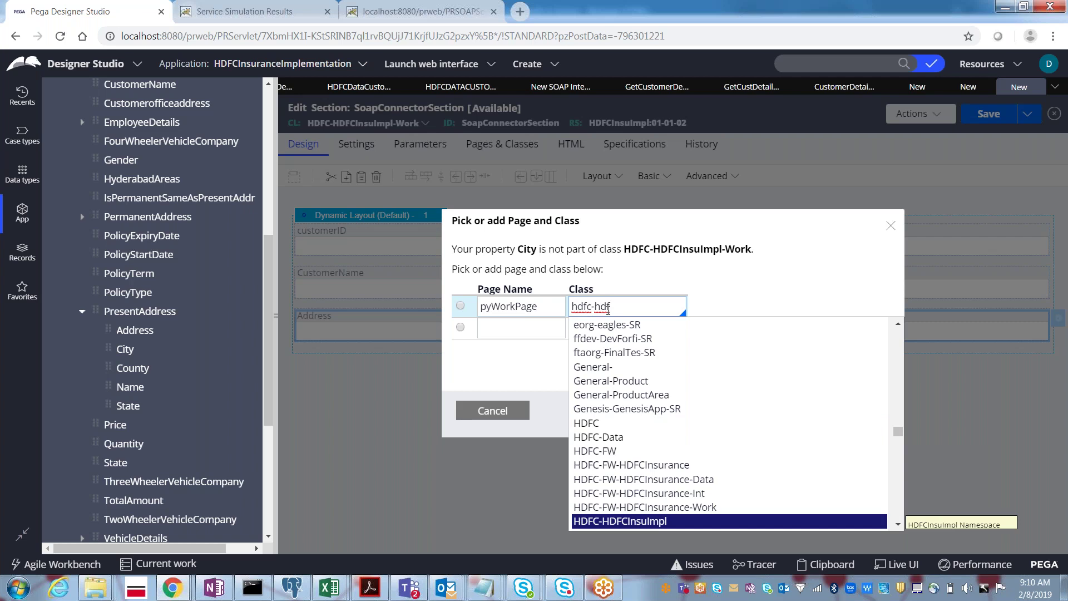
pyautogui.press('Down')
pyautogui.press('Down')
pyautogui.press('Down')
pyautogui.press('Down')
pyautogui.press('Down')
pyautogui.press('Down')
pyautogui.press('Down')
pyautogui.press('Down')
pyautogui.press('Down')
pyautogui.press('Down')
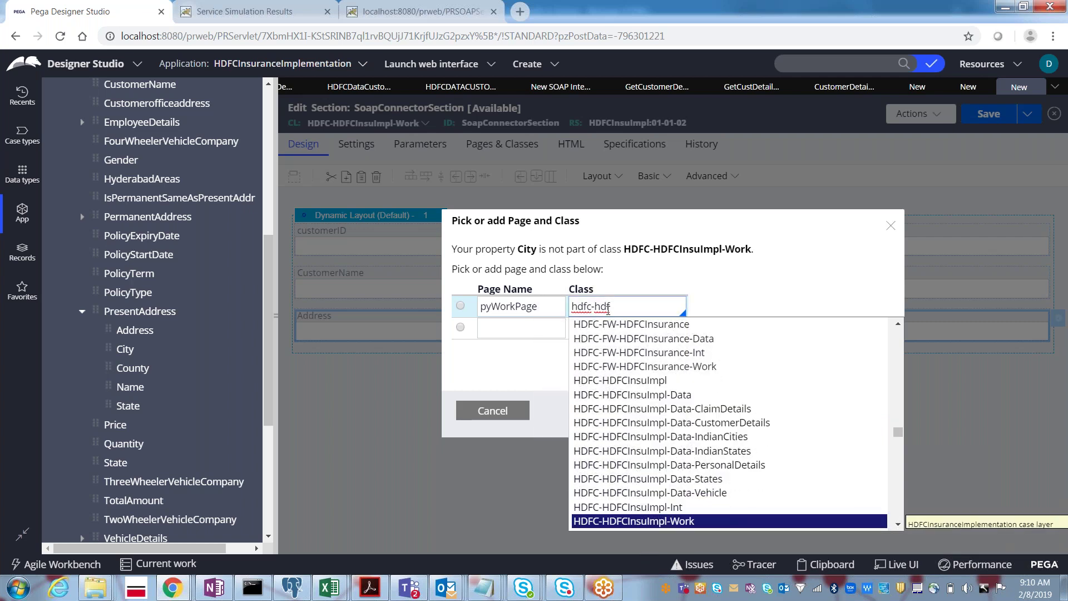
pyautogui.press('Down')
pyautogui.press('Up')
pyautogui.press('Return')
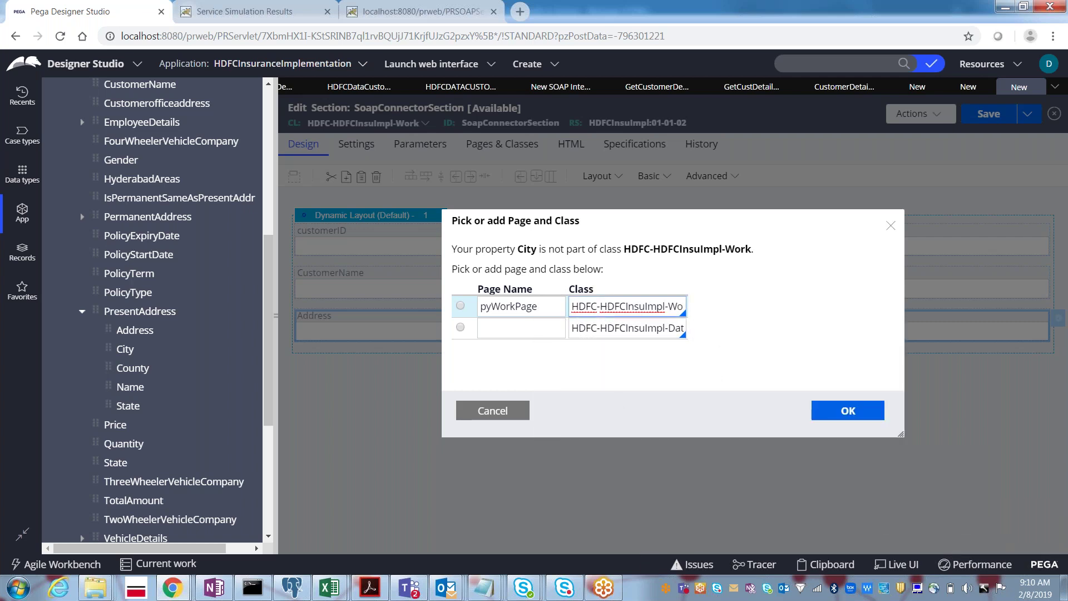
pyautogui.click(461, 306)
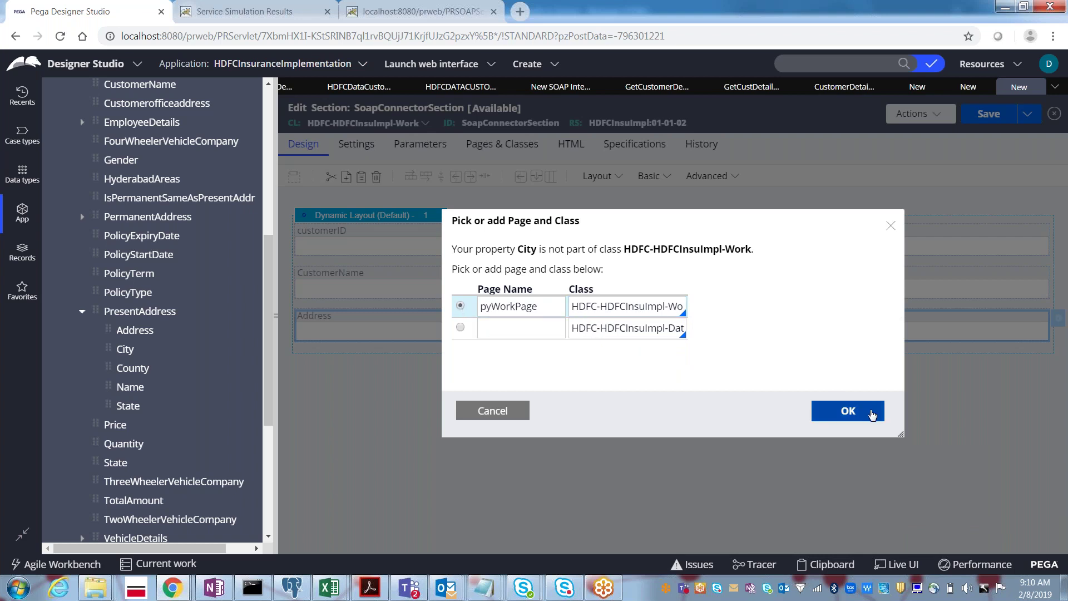
pyautogui.click(871, 414)
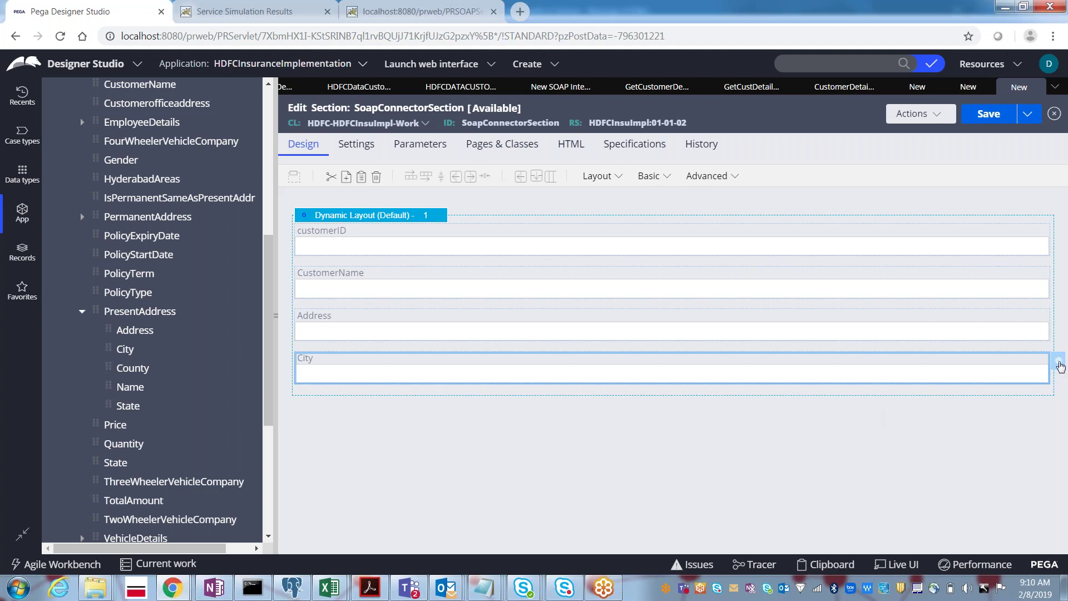
pyautogui.click(1059, 363)
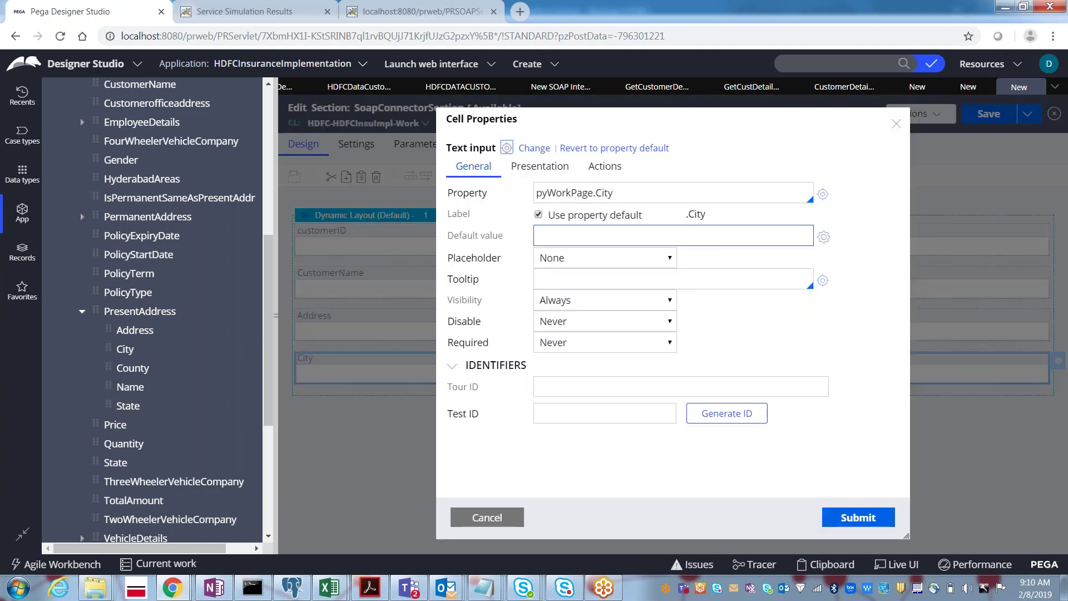
pyautogui.doubleClick(606, 193)
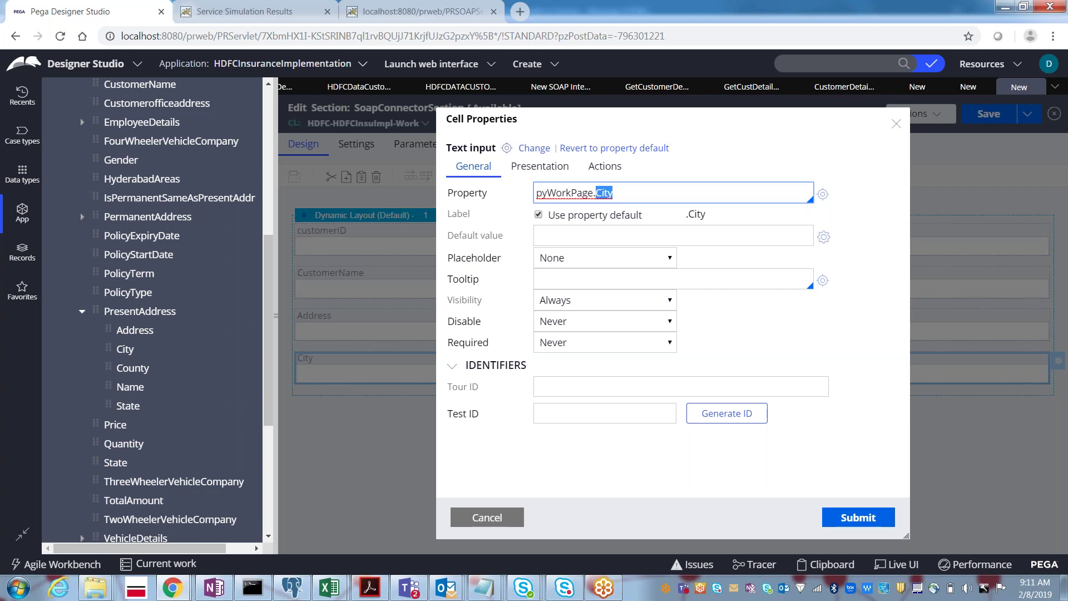
pyautogui.press('BackSpace')
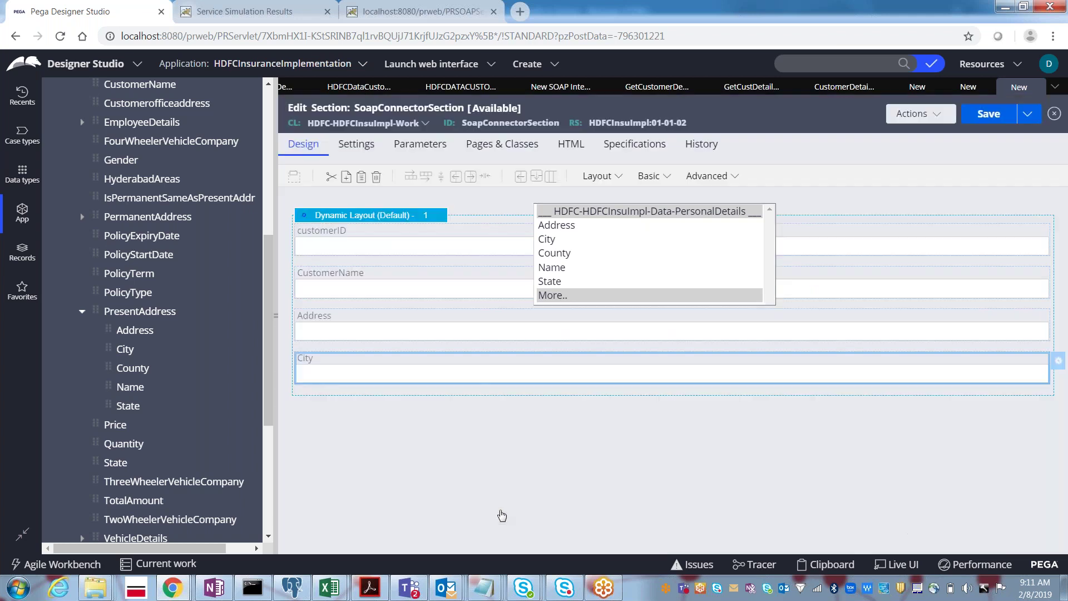
pyautogui.click(501, 515)
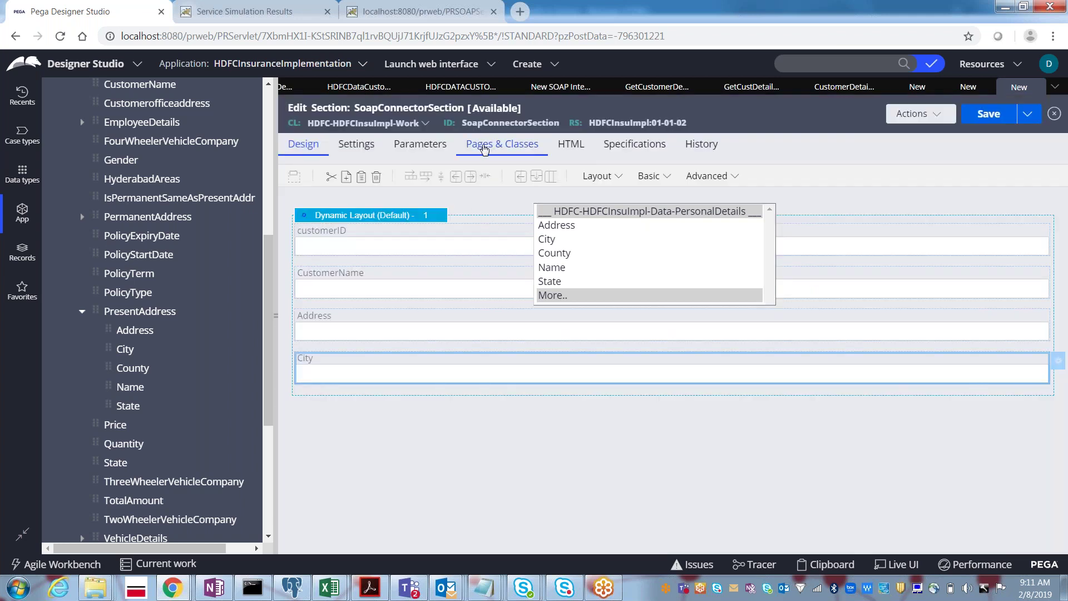
# Set the class of pyWorkPage to HDFC-HDFCInsuImpl-Work in the section's pages and classes.
pyautogui.click(484, 148)
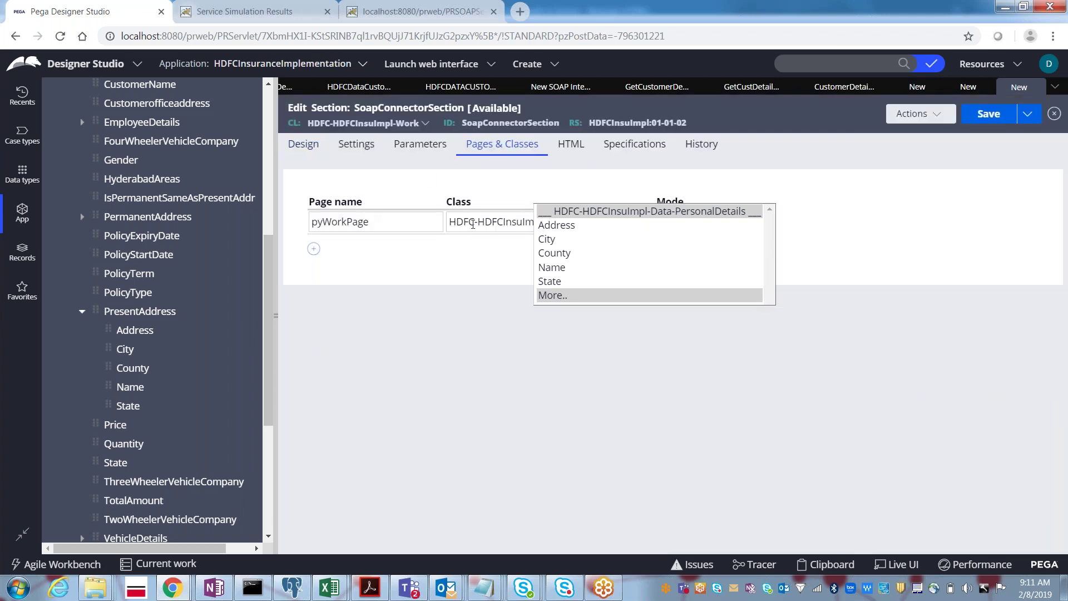
pyautogui.click(568, 296)
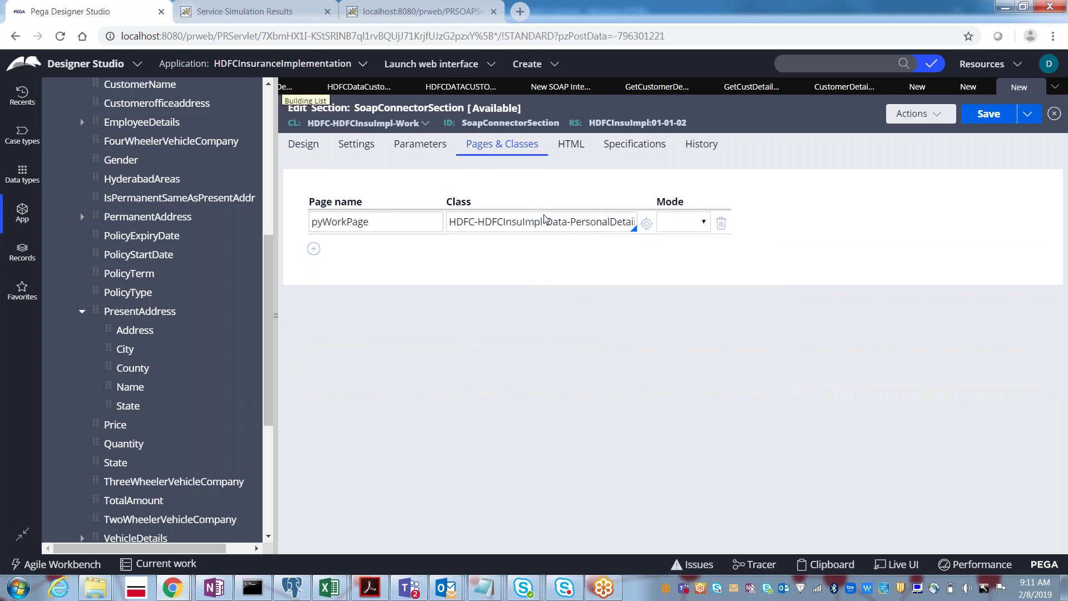
pyautogui.hotkey('ctrl', 'a')
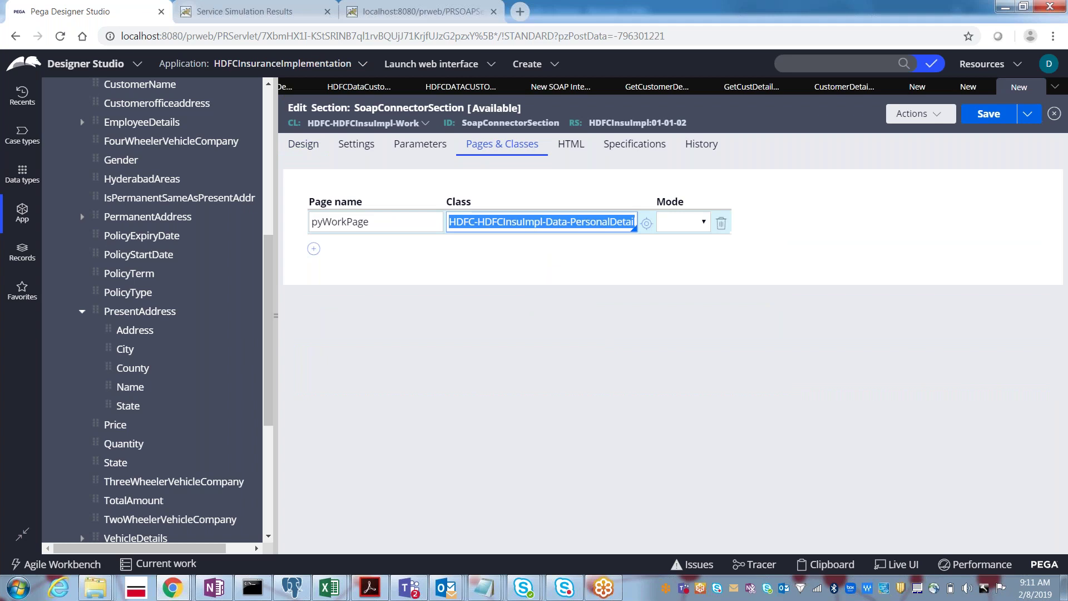
pyautogui.press('BackSpace')
pyautogui.write('City')
pyautogui.press('BackSpace')
pyautogui.press('BackSpace')
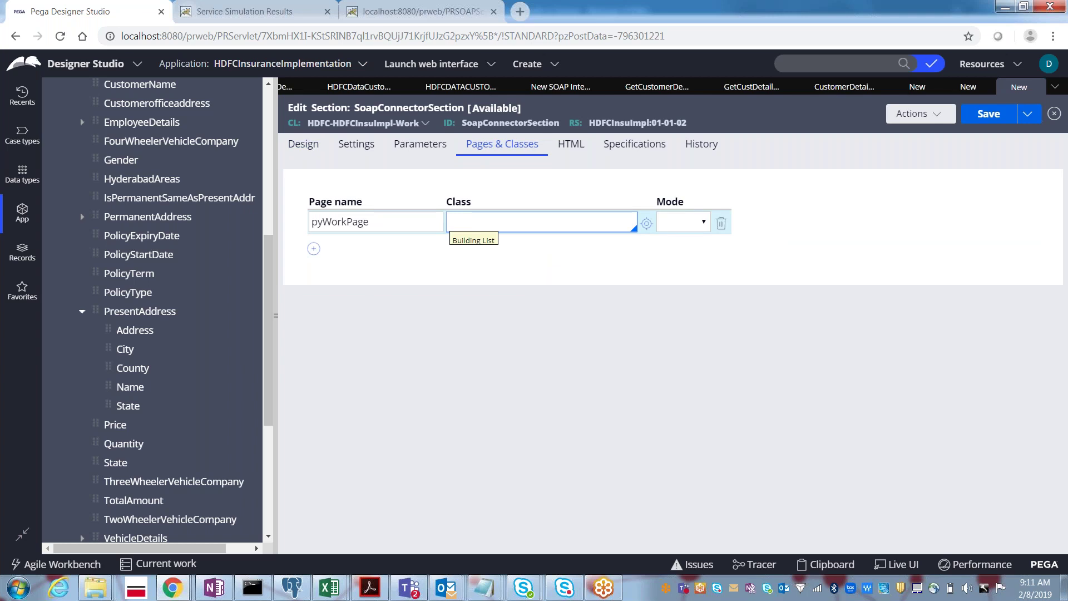
pyautogui.write('hdfc-hdfc')
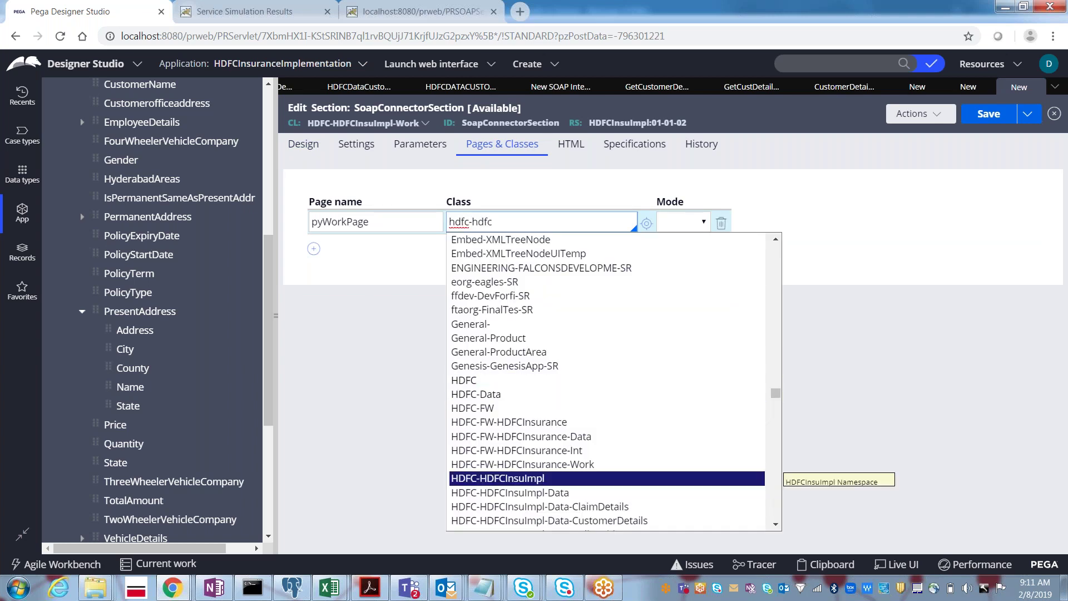
pyautogui.press('Down')
pyautogui.press('Down')
pyautogui.press('Down')
pyautogui.press('Down')
pyautogui.press('Down')
pyautogui.press('Down')
pyautogui.press('Down')
pyautogui.press('Down')
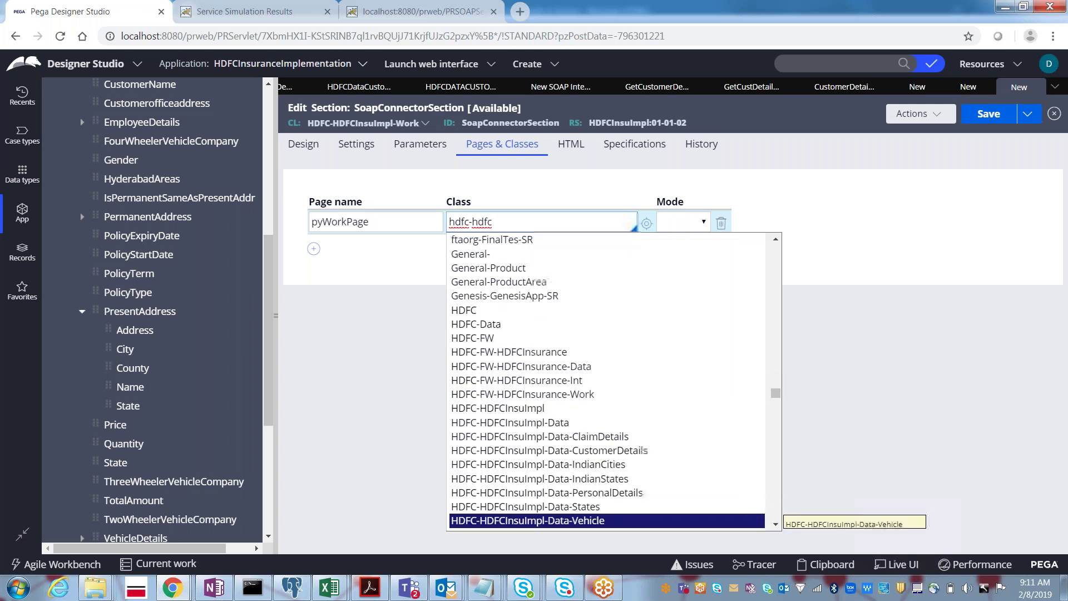
pyautogui.press('Down')
pyautogui.press('Down')
pyautogui.press('Down')
pyautogui.press('Down')
pyautogui.press('Down')
pyautogui.press('Up')
pyautogui.press('Up')
pyautogui.press('Up')
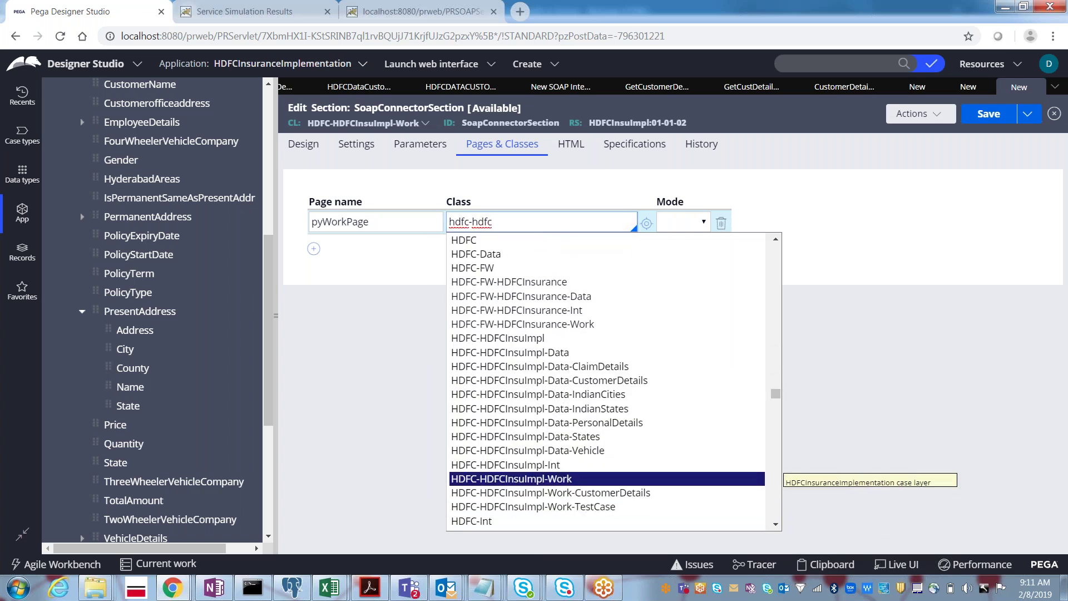
pyautogui.press('Return')
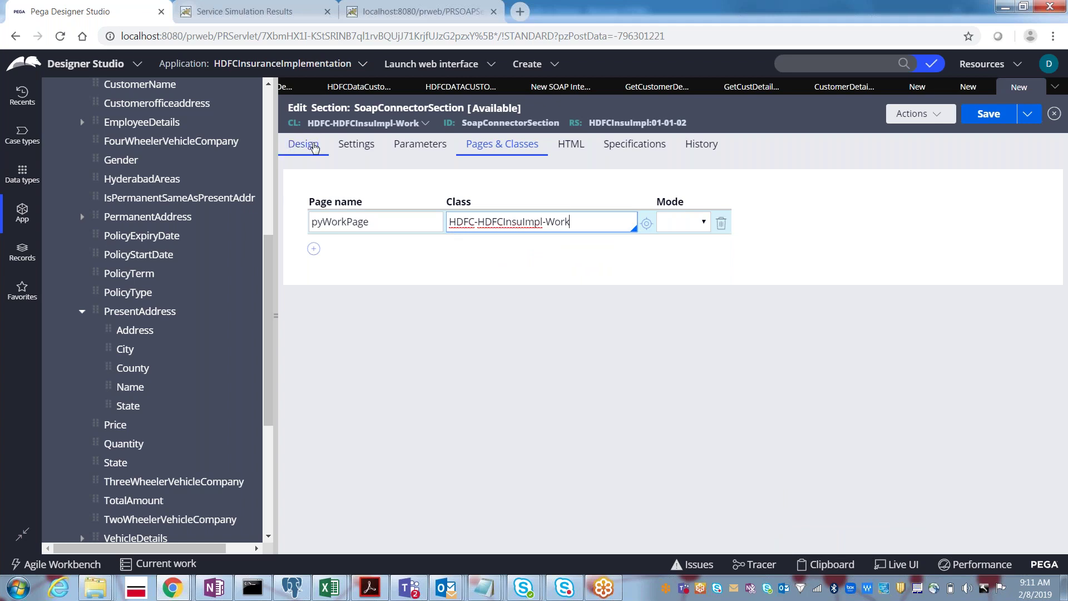
# Set the Address field's property to pyWorkPage.PresentAddress.Address and copy the reference's "pyWorkPage.PresentAddress." prefix for reuse.
pyautogui.click(314, 147)
pyautogui.doubleClick(396, 330)
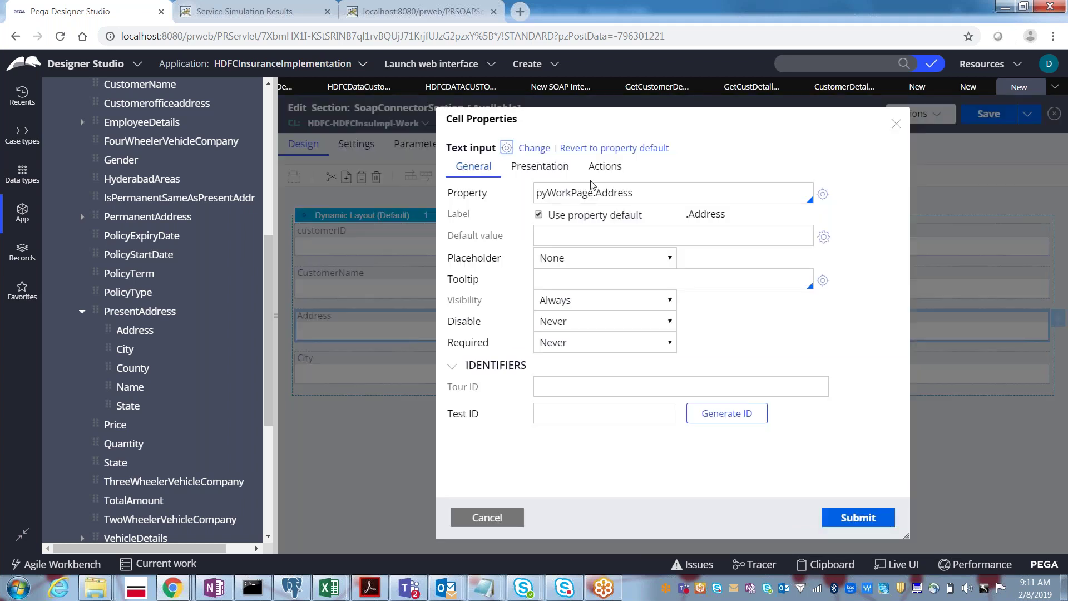
pyautogui.doubleClick(613, 192)
pyautogui.press('BackSpace')
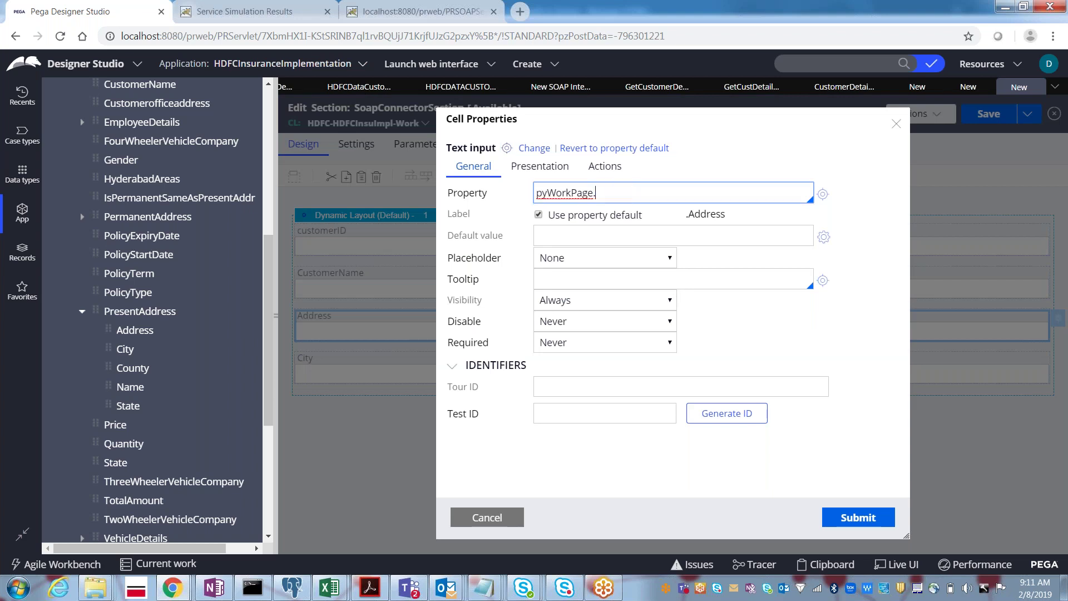
pyautogui.write('Presen')
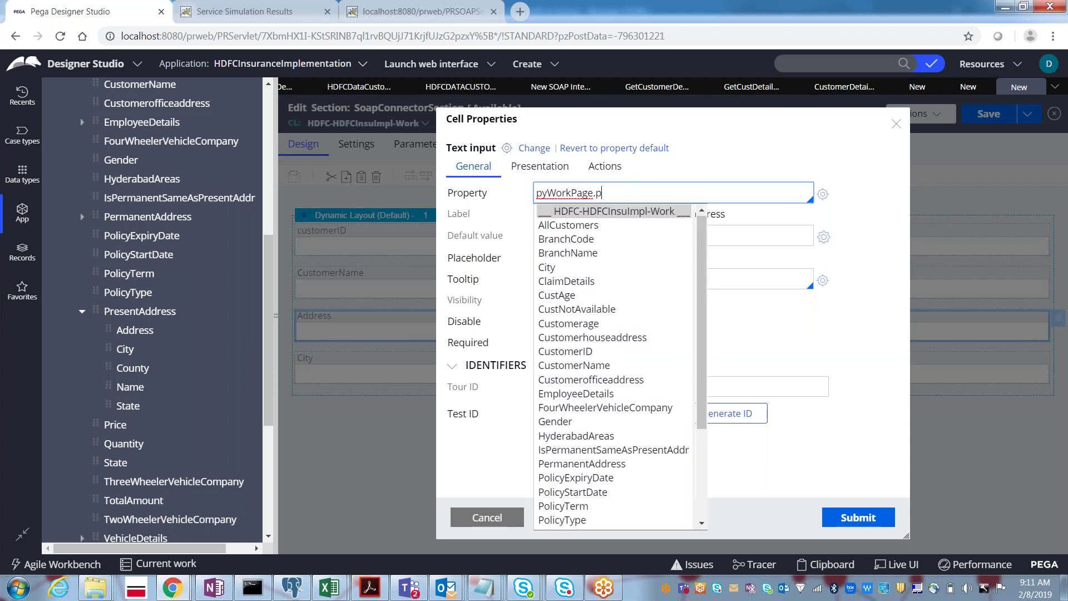
pyautogui.press('Return')
pyautogui.write('.A')
pyautogui.press('Return')
pyautogui.hotkey('ctrl', 'a')
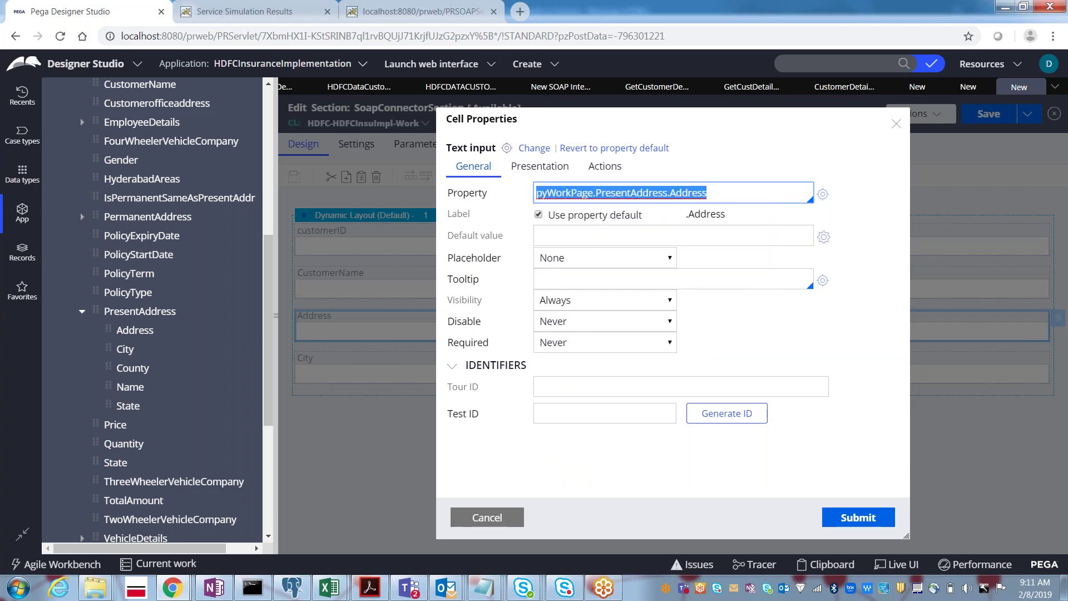
pyautogui.click(671, 195)
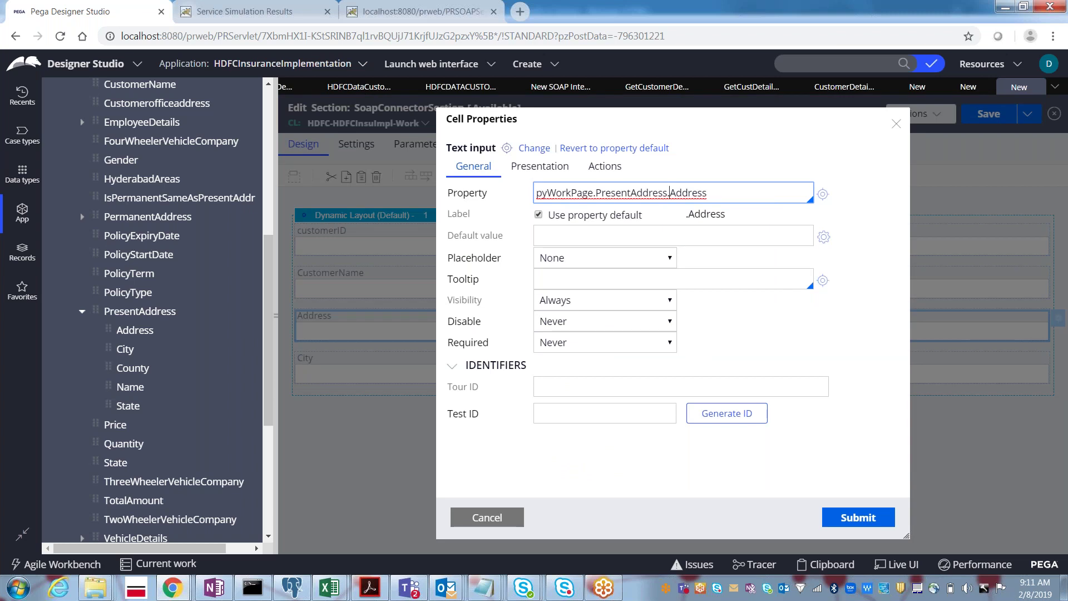
pyautogui.hotkey('ctrl', 'shift', 'Left')
pyautogui.hotkey('ctrl', 'shift', 'Left')
pyautogui.hotkey('ctrl', 'c')
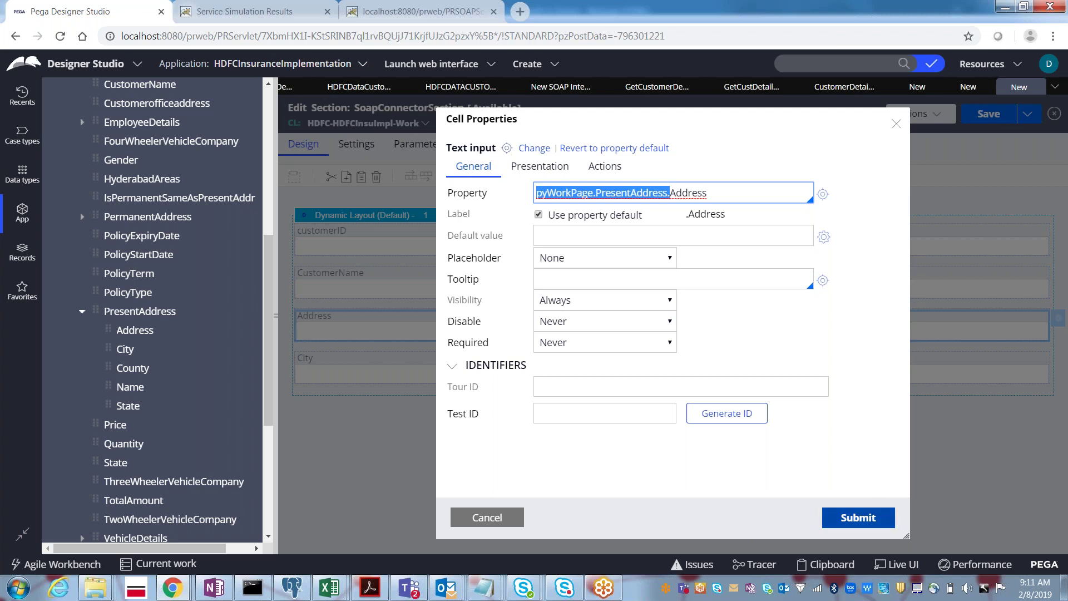
pyautogui.click(856, 518)
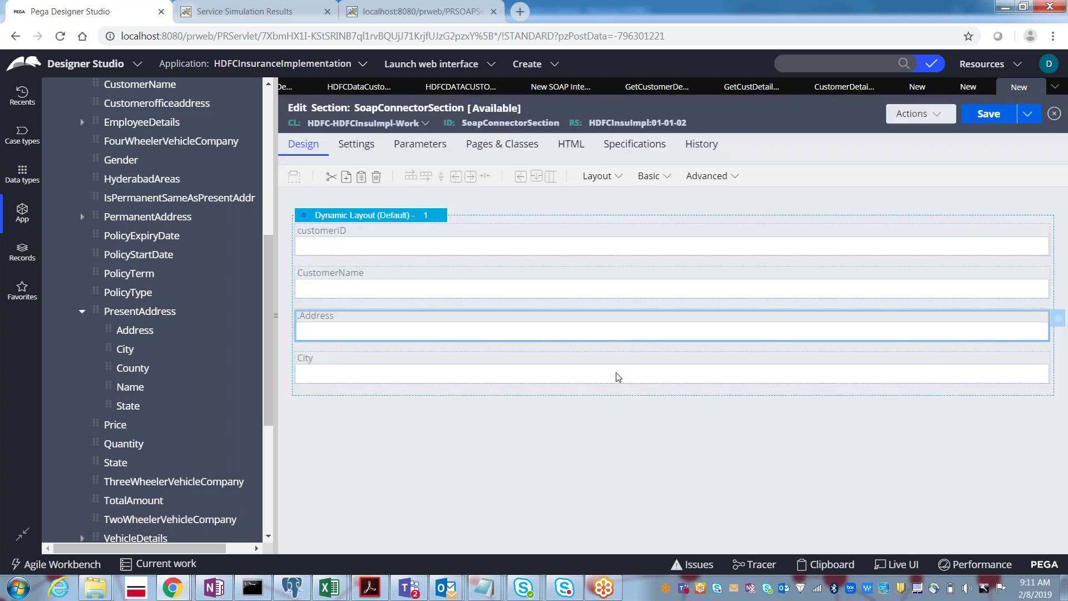
# Set the City field's property to pyWorkPage.PresentAddress.City using the copied prefix.
pyautogui.doubleClick(618, 377)
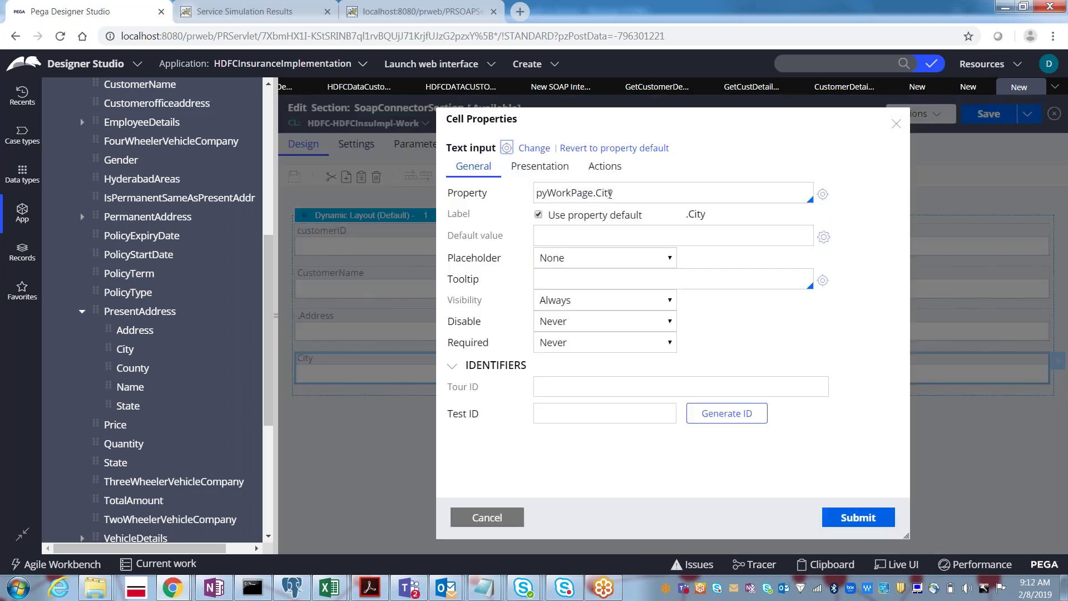
pyautogui.doubleClick(576, 192)
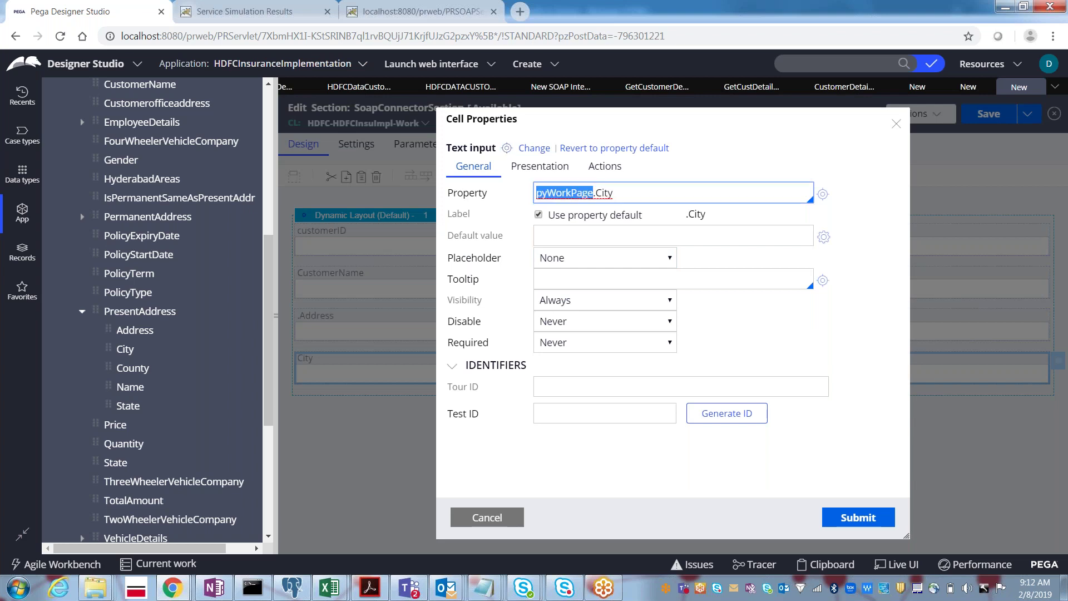
pyautogui.hotkey('ctrl', 'v')
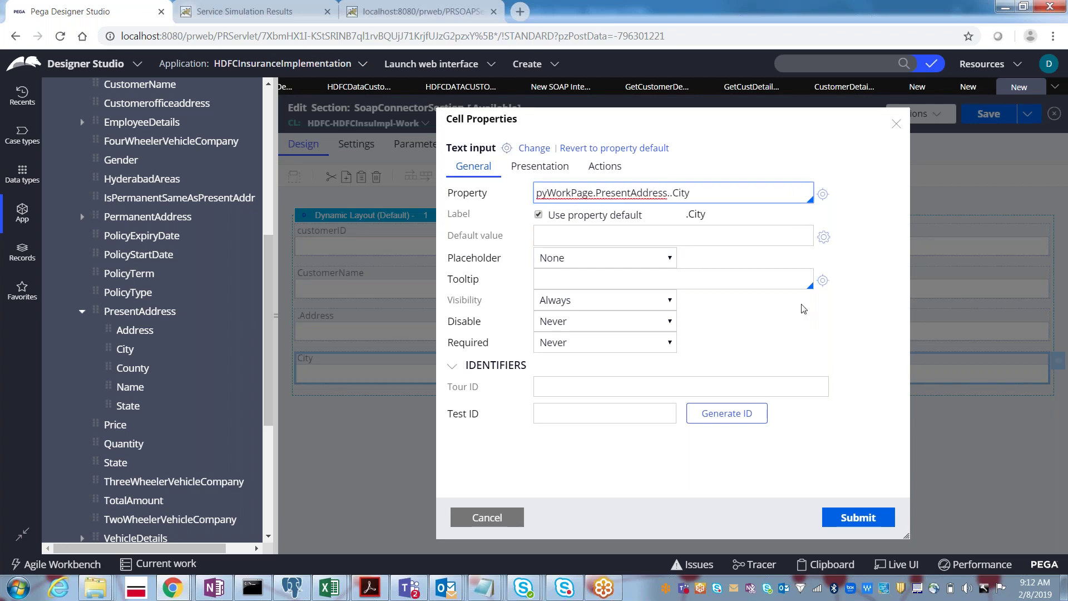
pyautogui.press('BackSpace')
pyautogui.click(856, 523)
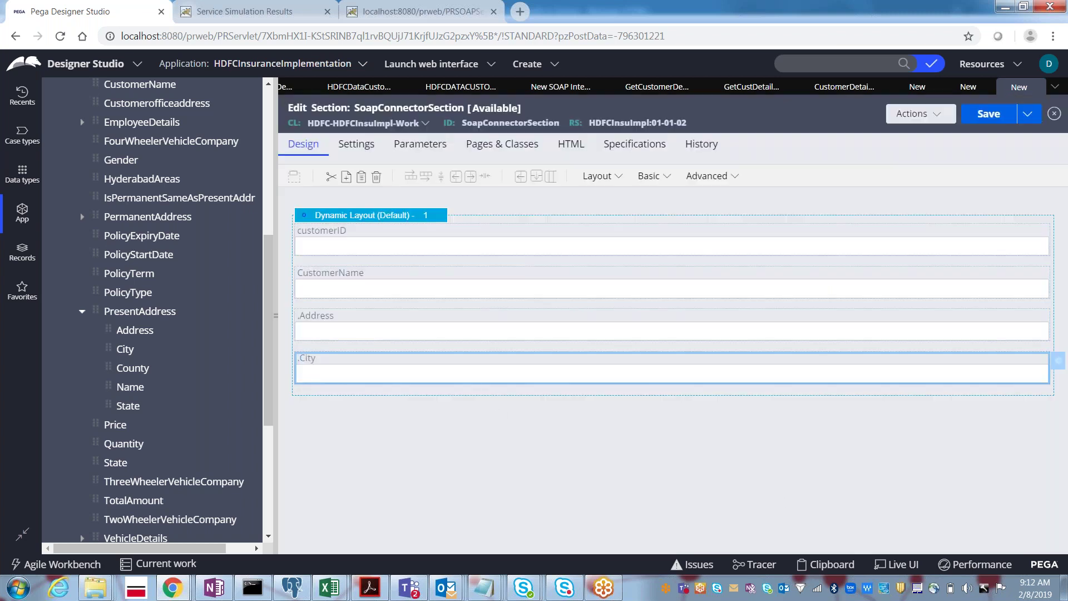
# Add the State property of PresentAddress below City in the dynamic layout, using pyWorkPage as its page name.
pyautogui.moveTo(106, 405); pyautogui.dragTo(320, 405)
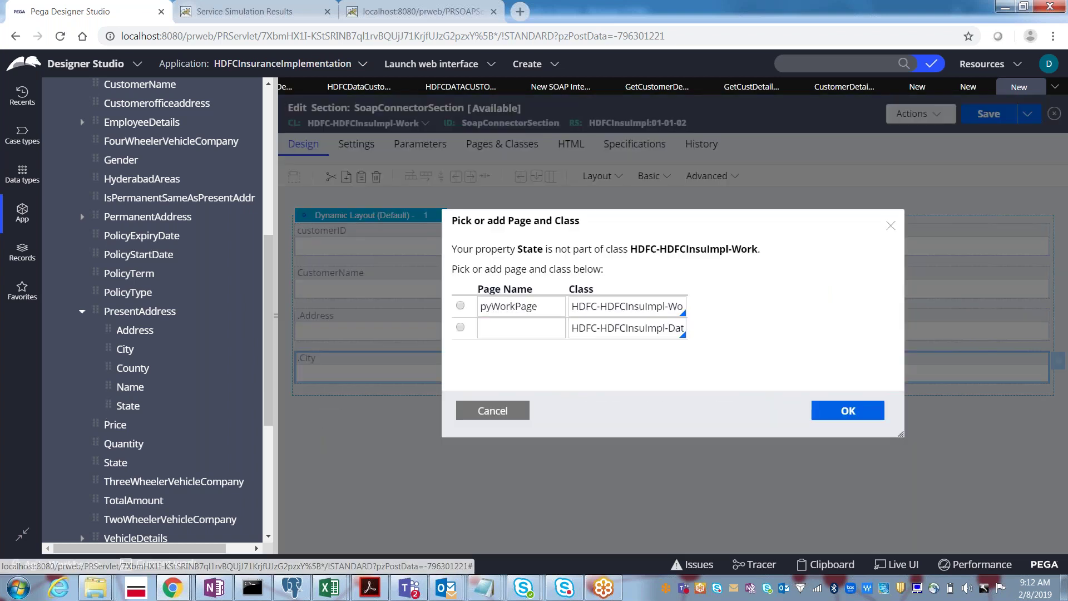
pyautogui.click(460, 305)
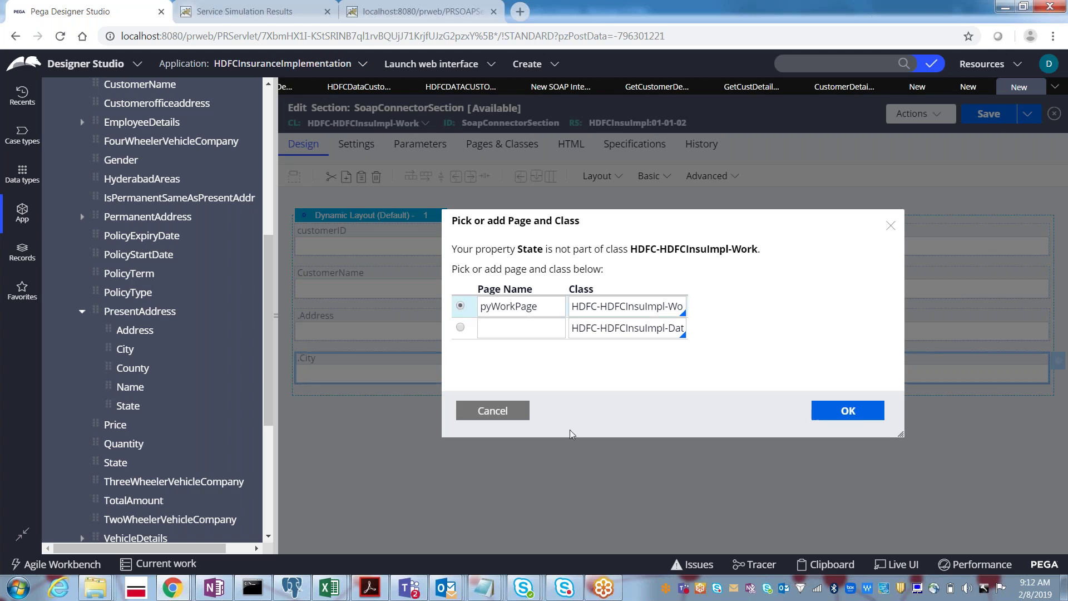
pyautogui.click(827, 417)
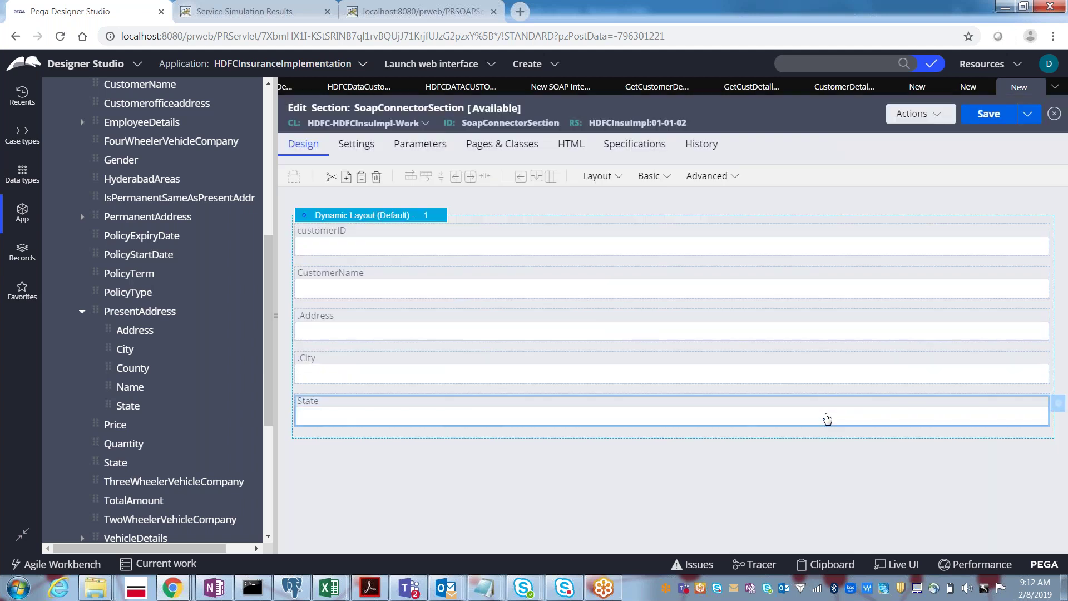
# Set the State field's property to pyWorkPage.PresentAddress.State using the copied prefix.
pyautogui.doubleClick(827, 418)
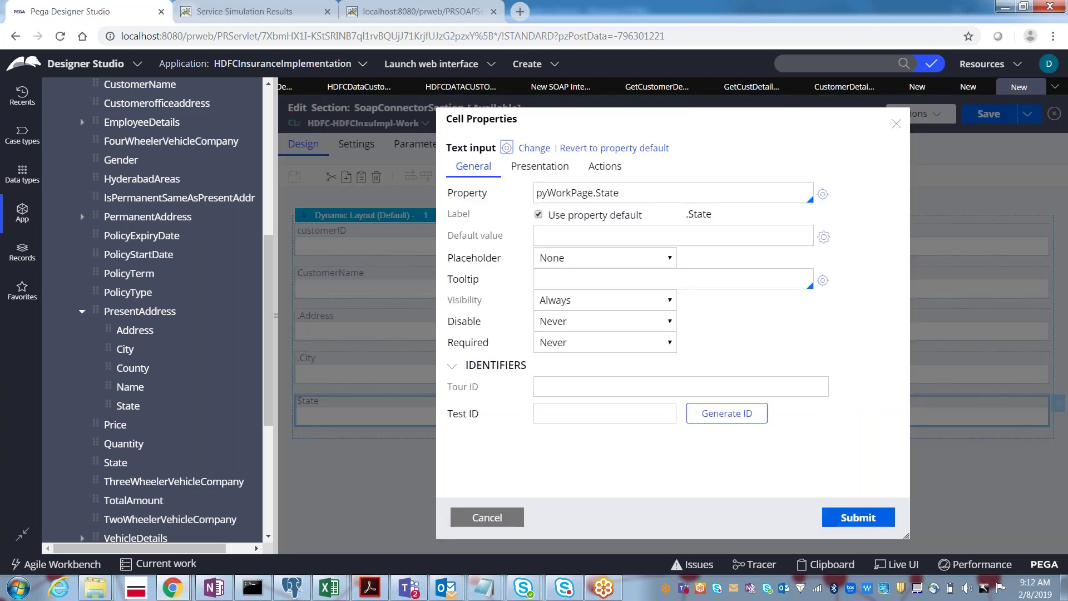
pyautogui.doubleClick(575, 194)
pyautogui.write('pyWorkPage.PresentAddress')
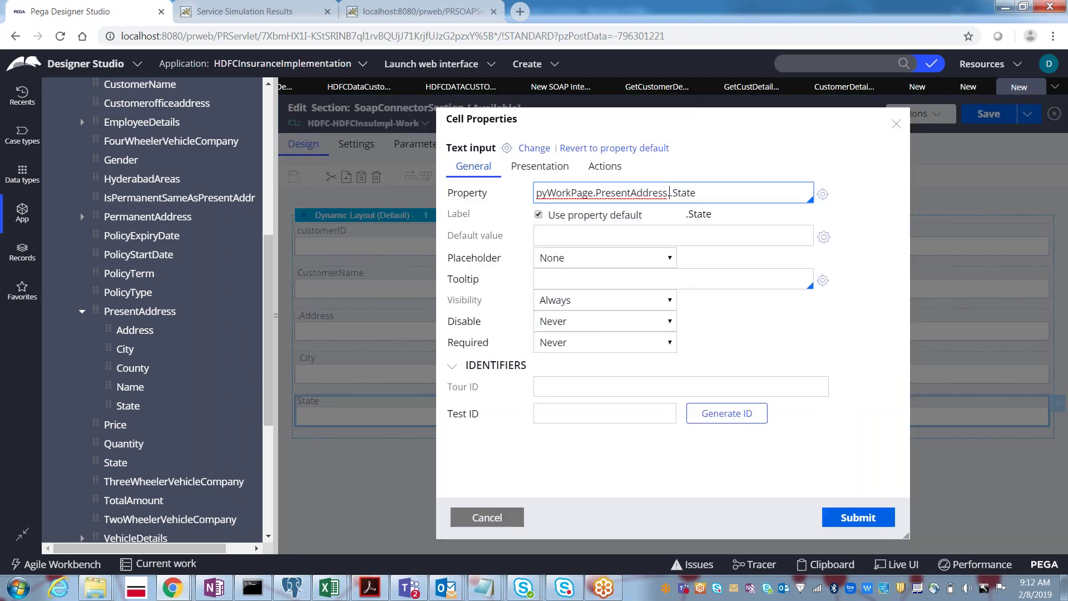
pyautogui.press('BackSpace')
pyautogui.click(858, 517)
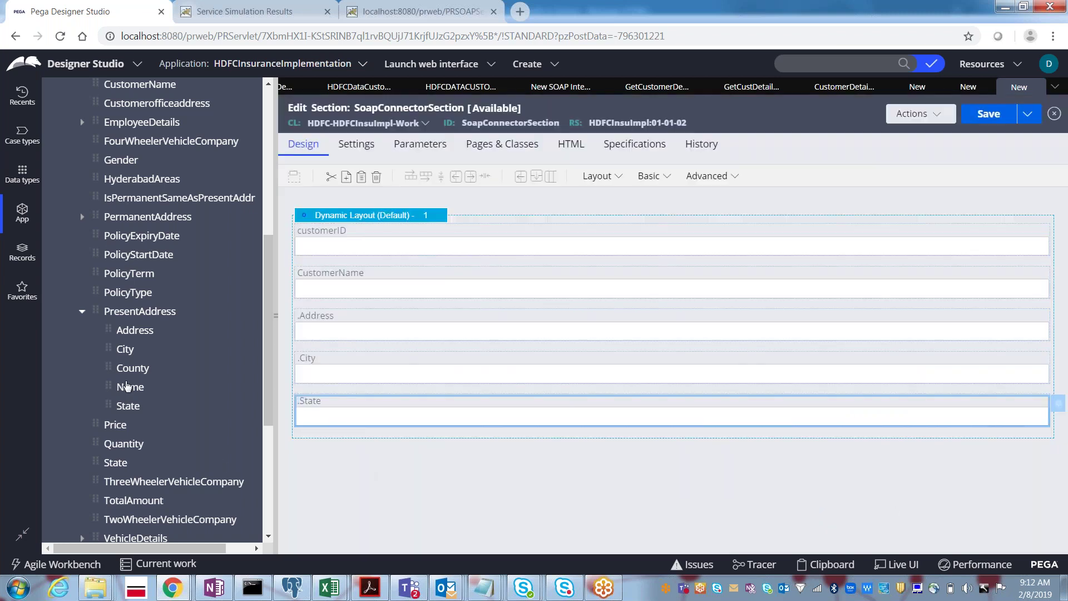
# Add the County property of PresentAddress below State in the dynamic layout, using pyWorkPage as its page name.
pyautogui.moveTo(108, 368); pyautogui.dragTo(352, 445)
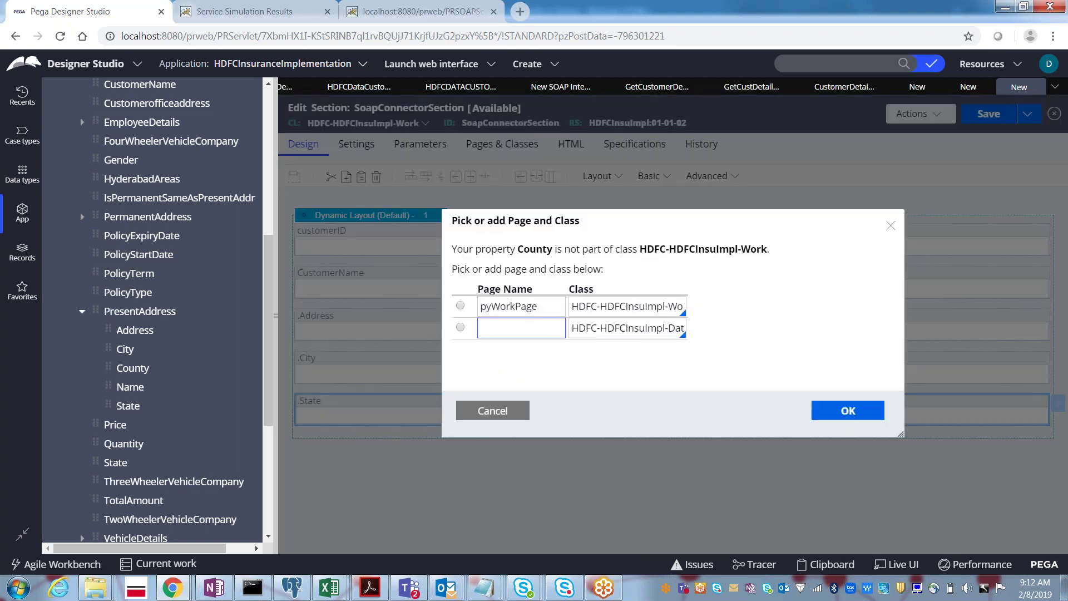
pyautogui.click(460, 305)
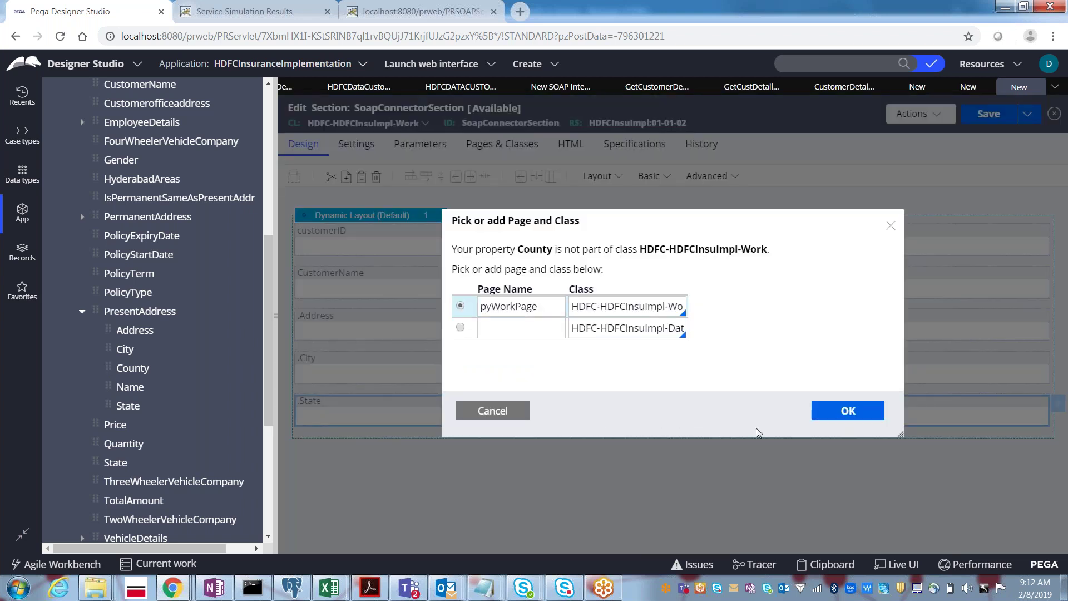
pyautogui.click(868, 418)
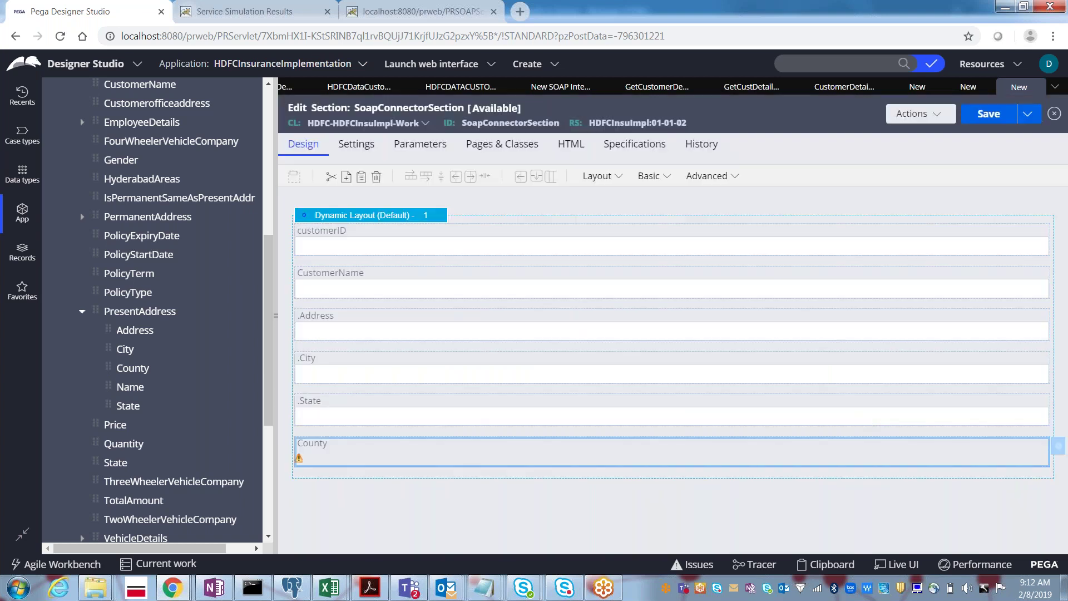
# Set the County field's property to pyWorkPage.PresentAddress.County and save the section.
pyautogui.doubleClick(622, 452)
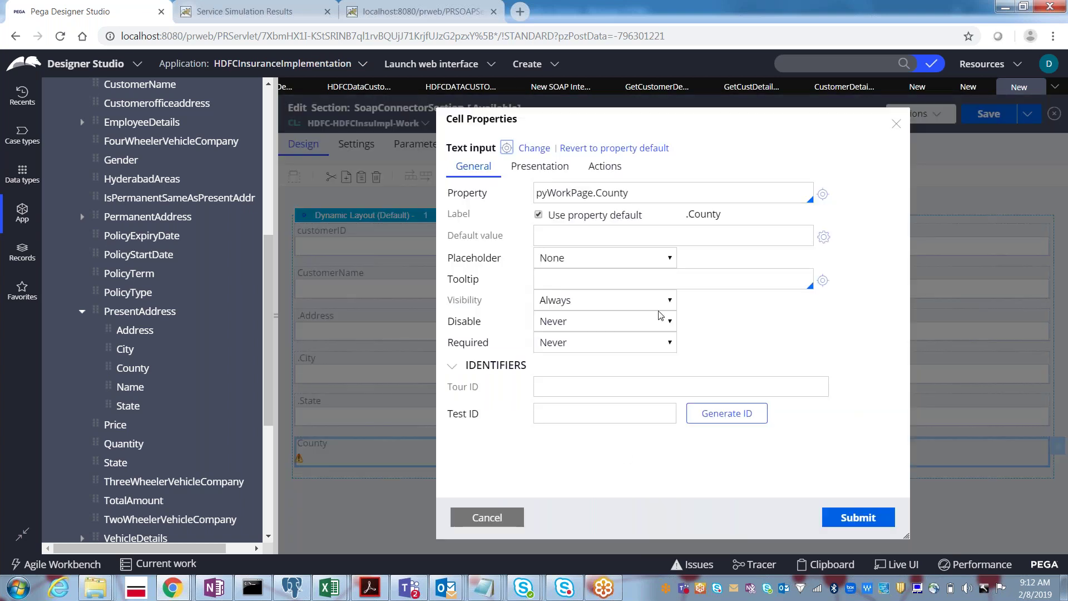
pyautogui.doubleClick(576, 194)
pyautogui.write('pyWorkPage.PresentAddress')
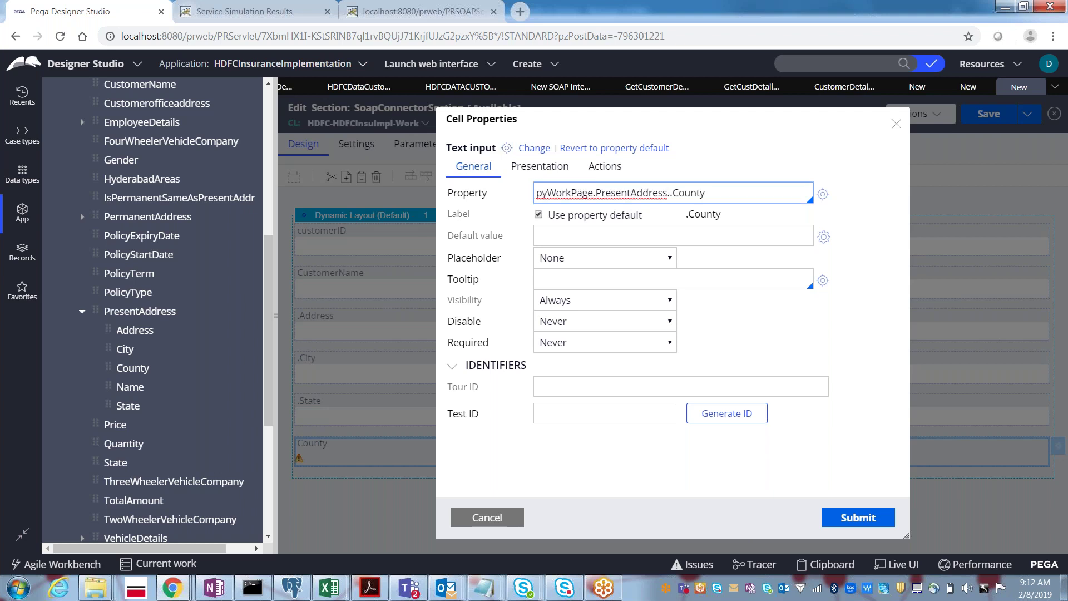
pyautogui.click(871, 519)
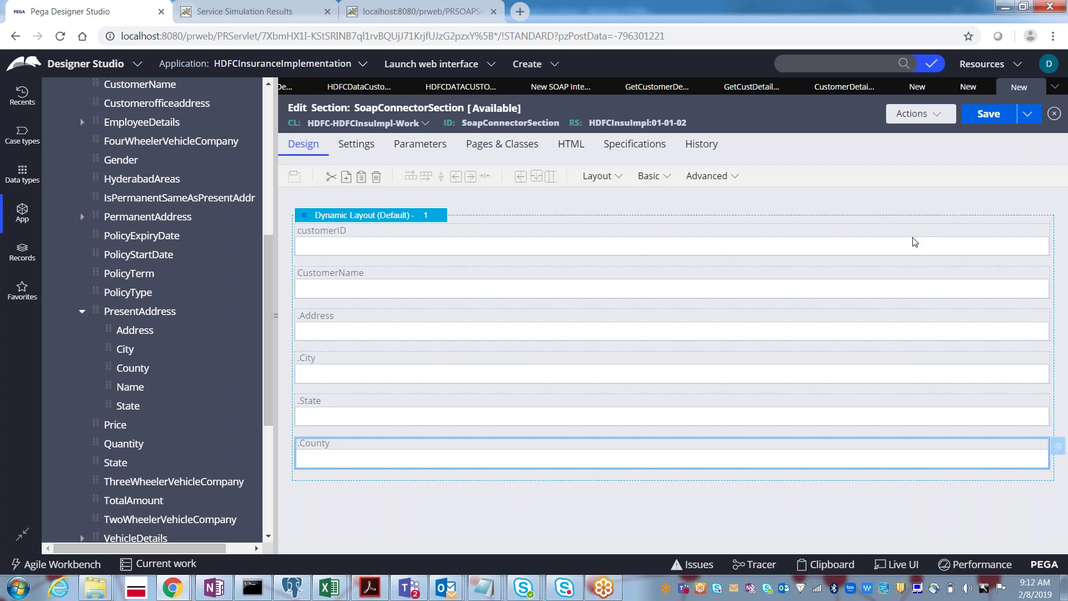
pyautogui.click(988, 117)
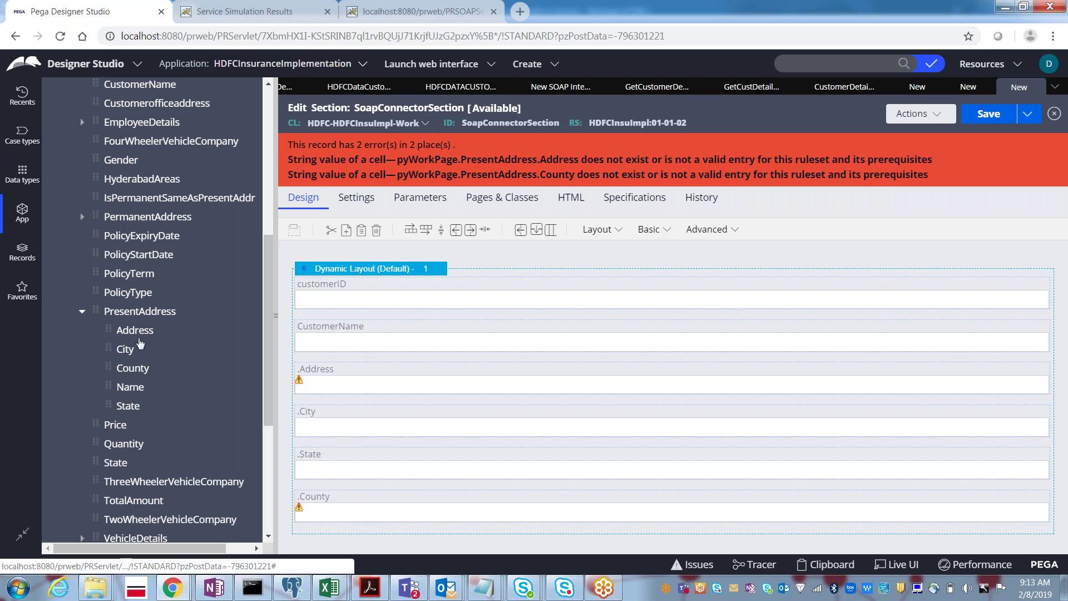
# Reselect Address from the suggested properties for the Address field's pyWorkPage.PresentAddress.Address reference and submit it.
pyautogui.doubleClick(330, 386)
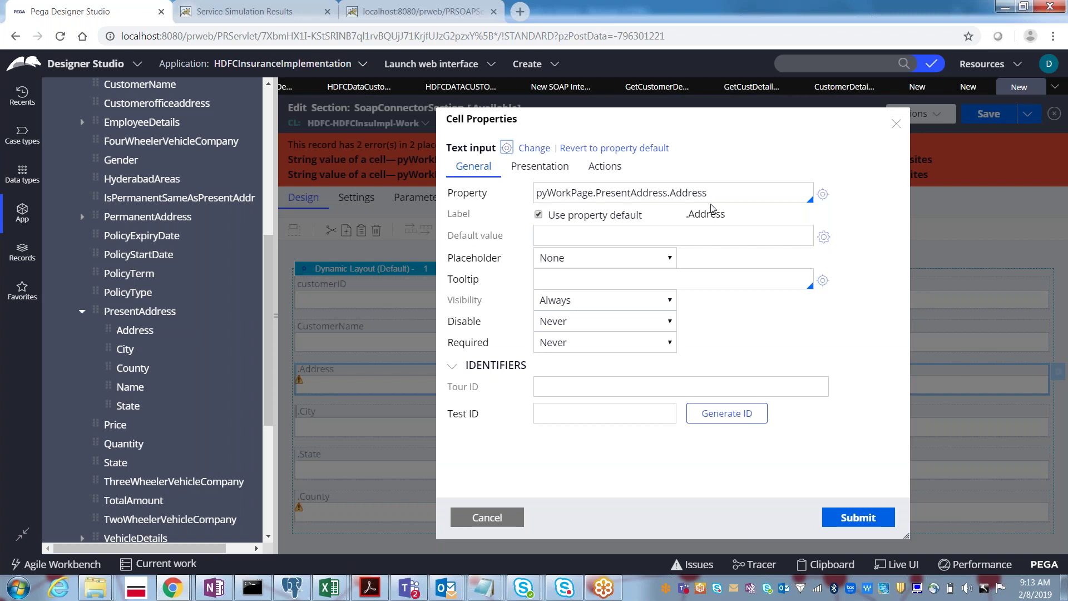
pyautogui.click(722, 192)
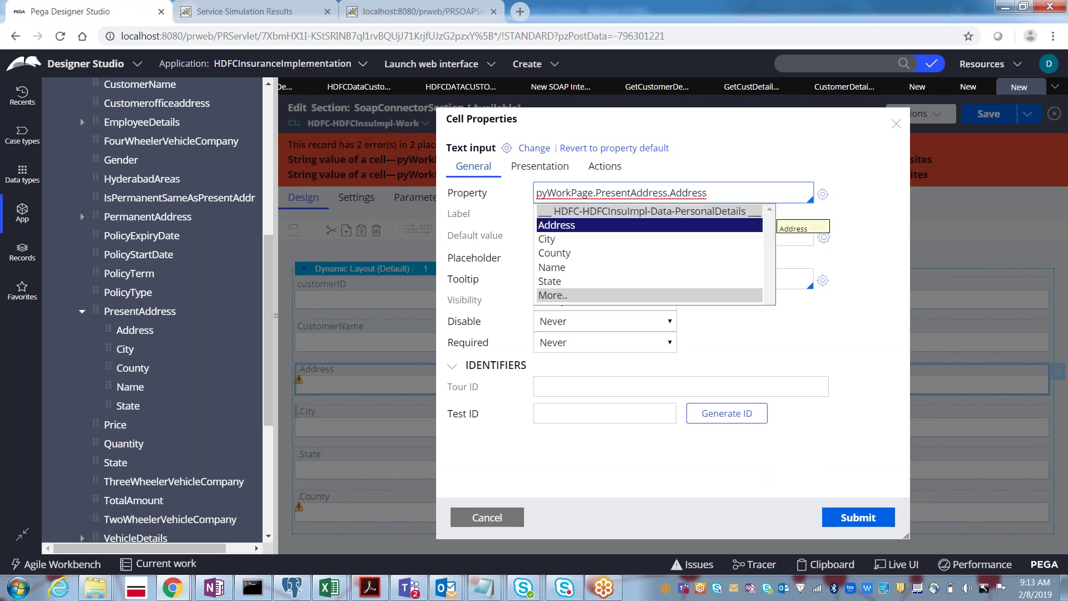
pyautogui.press('Return')
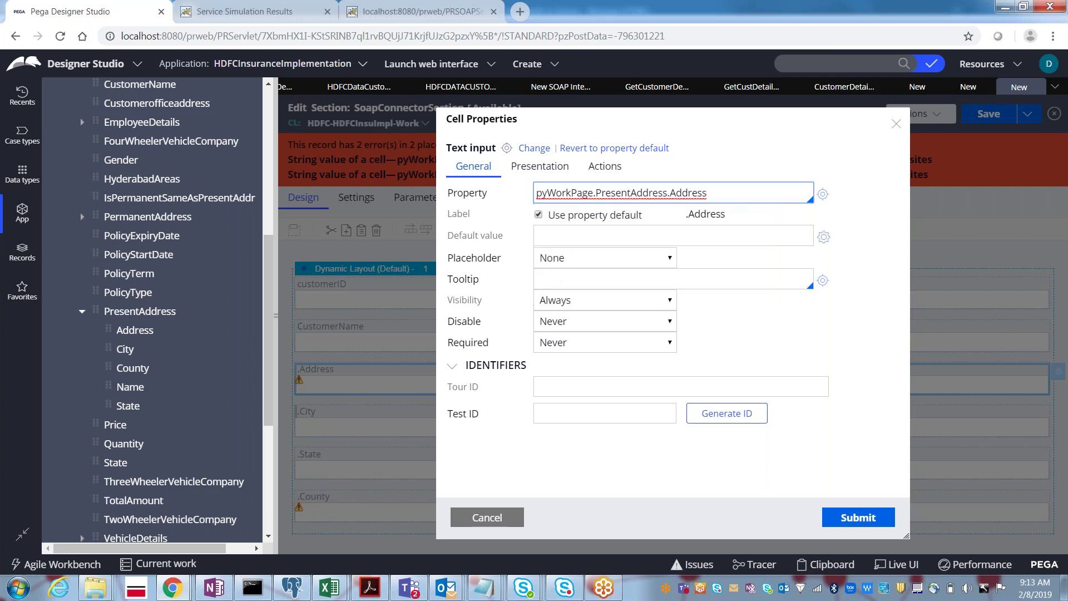
pyautogui.click(859, 517)
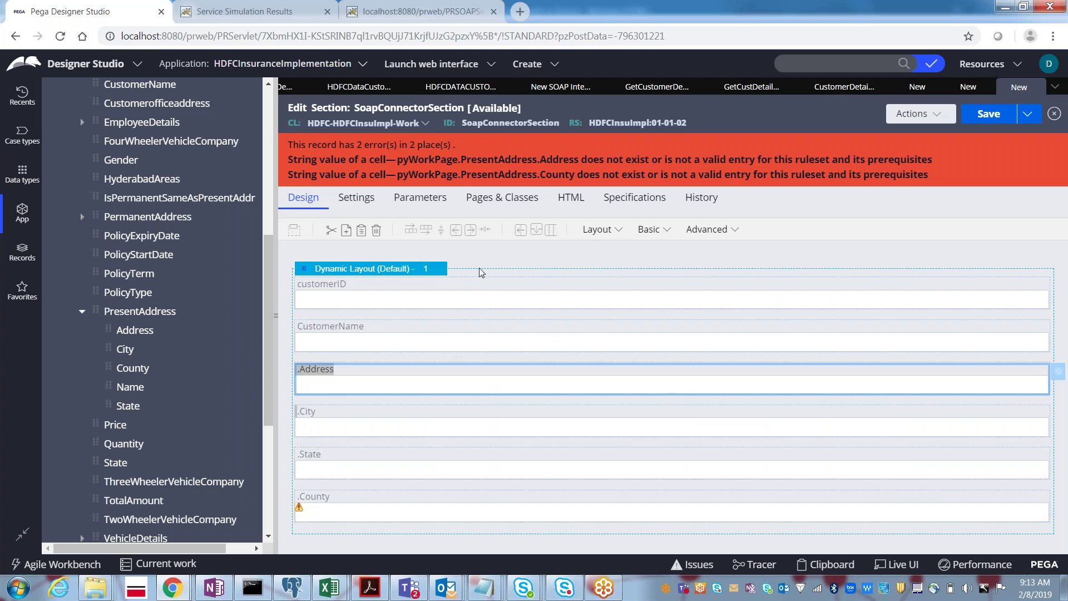
# Add a second page named pyWorkPage.PresentAddress to the section's pages and classes.
pyautogui.click(504, 202)
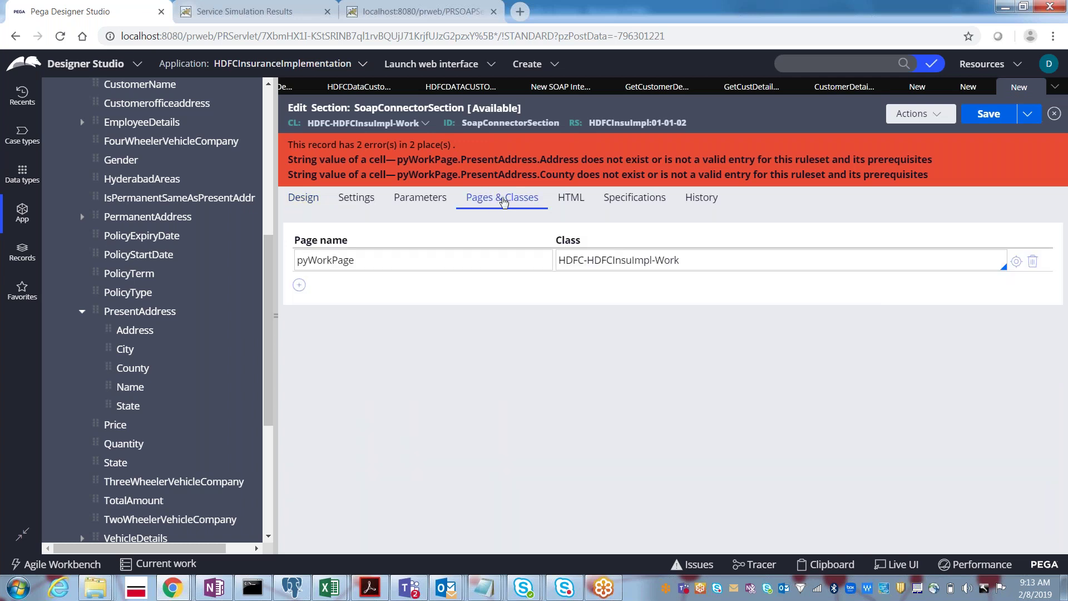
pyautogui.click(299, 286)
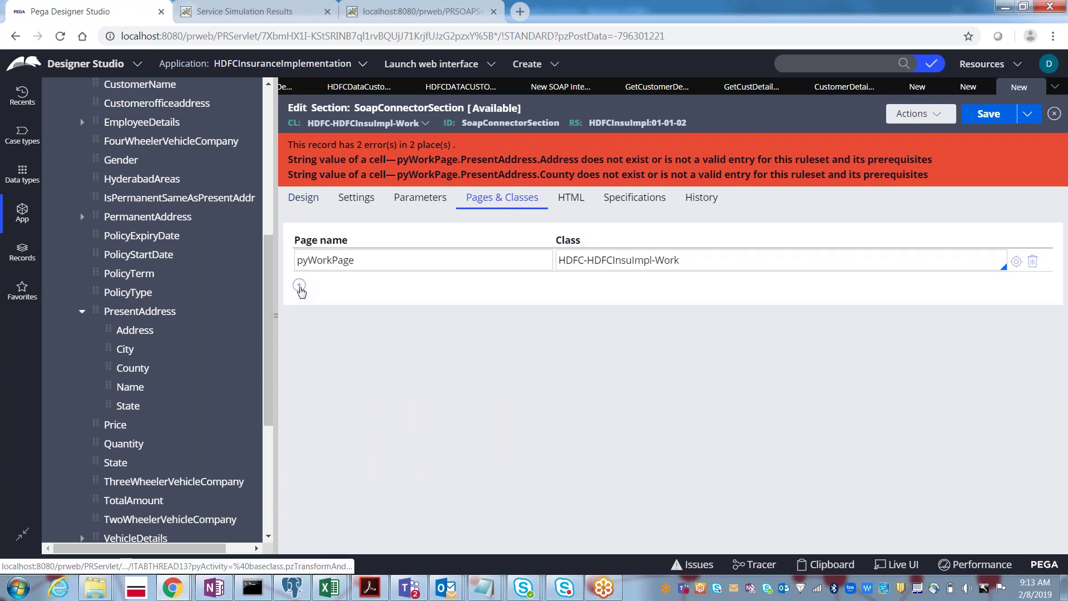
pyautogui.hotkey('ctrl', 'v')
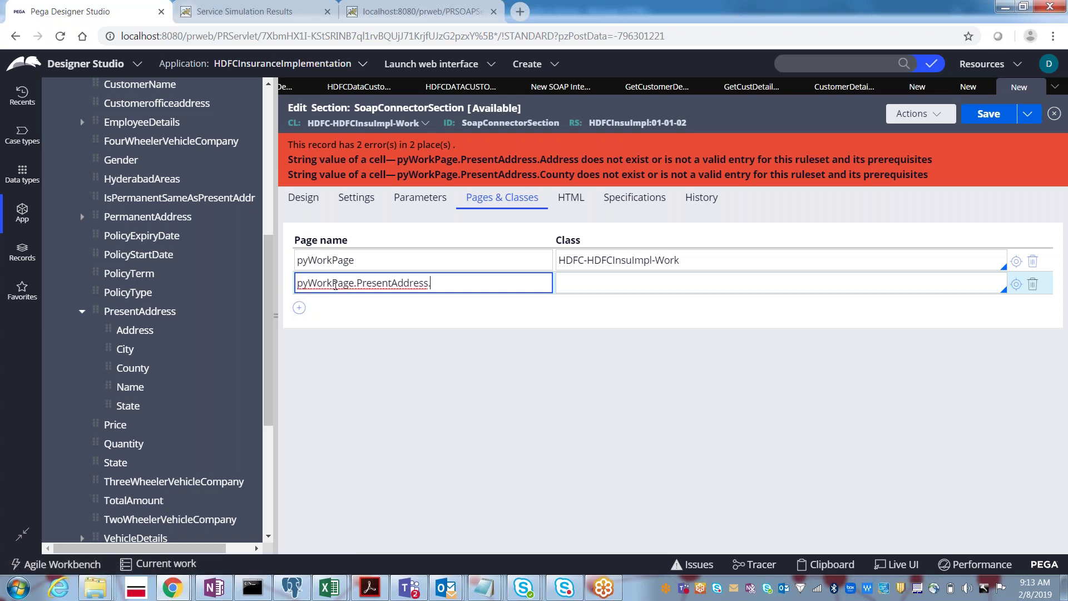
pyautogui.press('BackSpace')
# Try to set the class of pyWorkPage.PresentAddress to HDFC-HDFCInsuImpl-Data-CustomerDetails by searching for hdfc-hdfc.
pyautogui.click(634, 284)
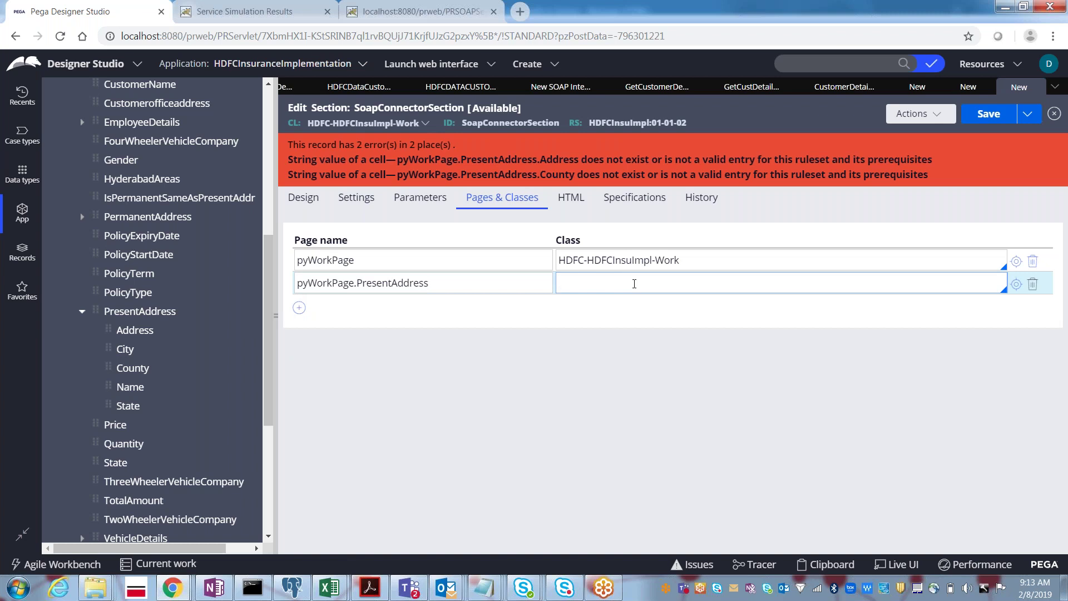
pyautogui.click(634, 284)
pyautogui.write('hdfc-hdfc')
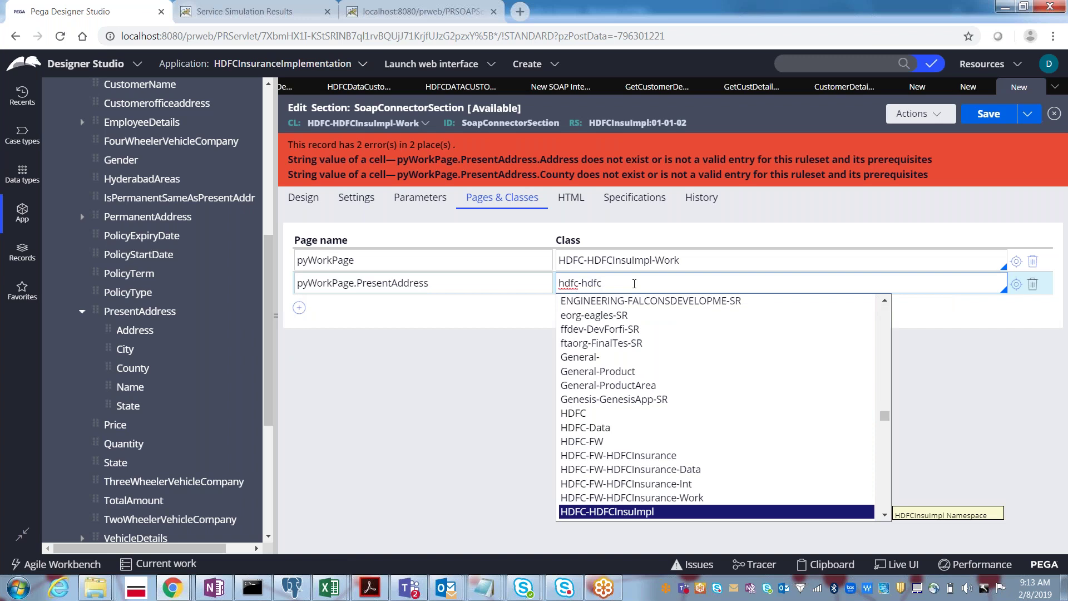
pyautogui.press('Down')
pyautogui.press('Down')
pyautogui.press('Down')
pyautogui.press('Down')
pyautogui.press('Up')
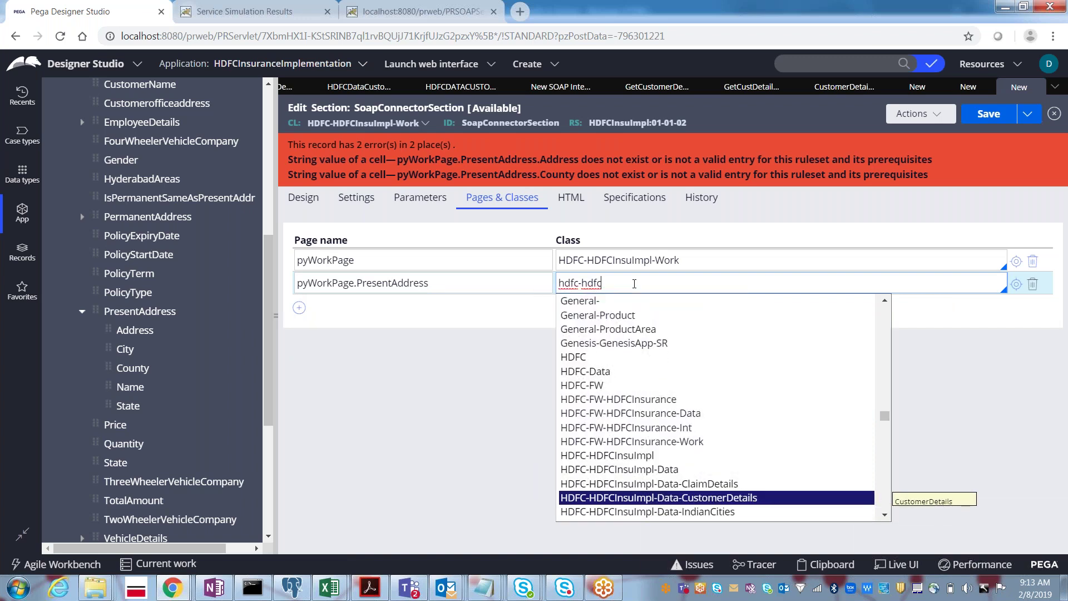
pyautogui.press('Return')
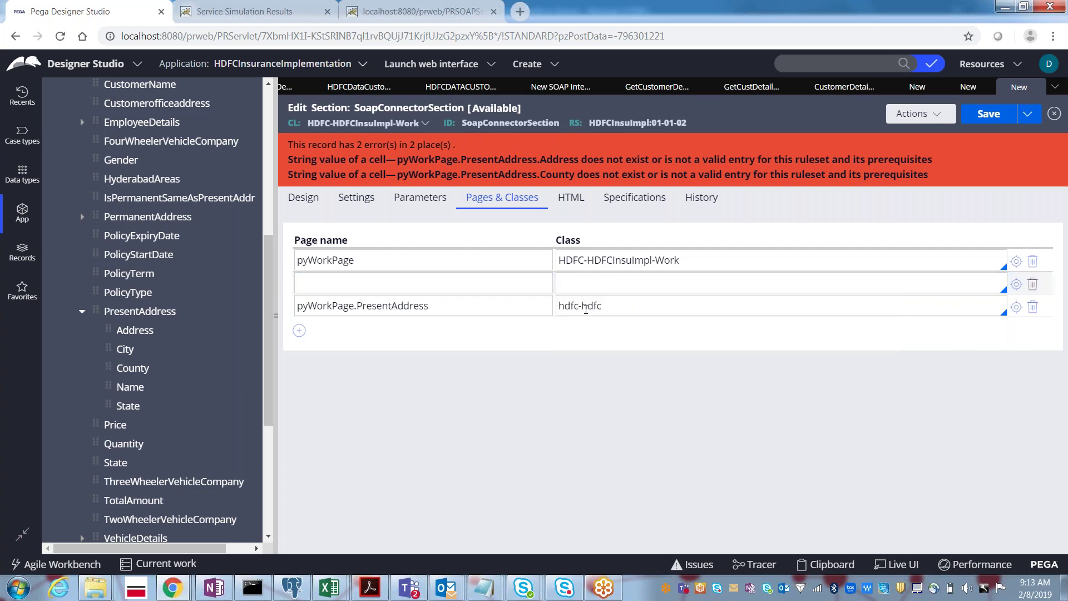
# Retry the class search for pyWorkPage.PresentAddress with hdfc-hdfc and delete the two blank page rows.
pyautogui.click(586, 310)
pyautogui.press('BackSpace')
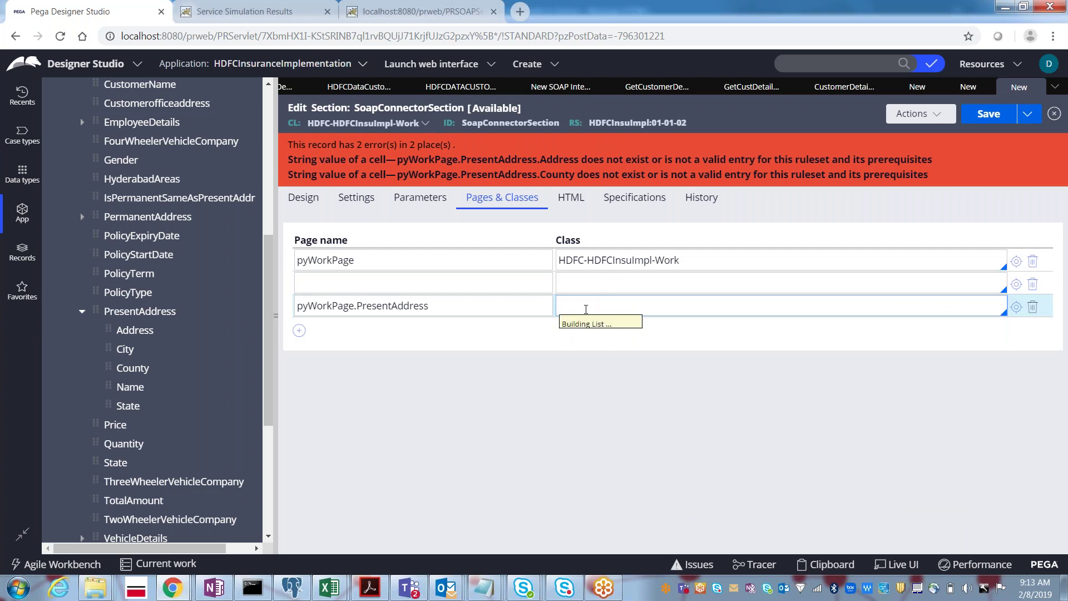
pyautogui.write('hdf')
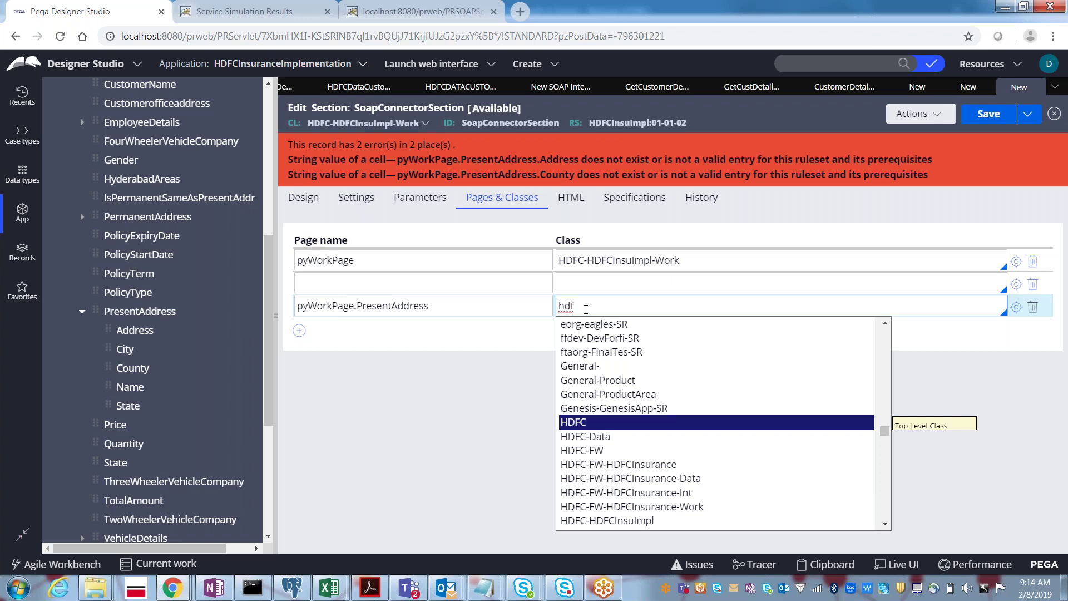
pyautogui.write('c-hdfc')
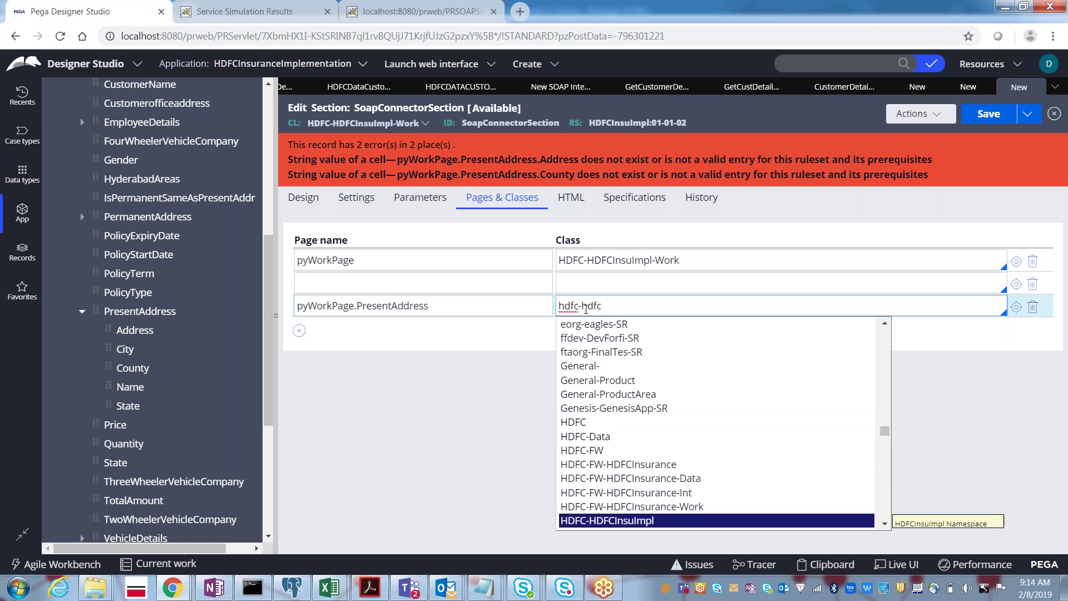
pyautogui.press('Down')
pyautogui.press('Down')
pyautogui.press('Down')
pyautogui.press('Down')
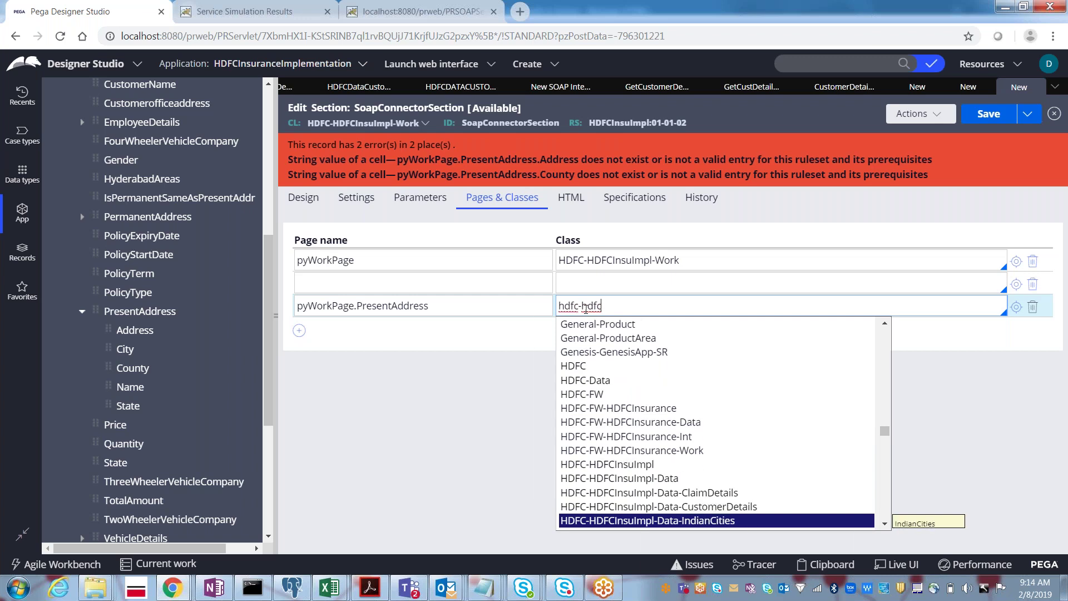
pyautogui.press('Up')
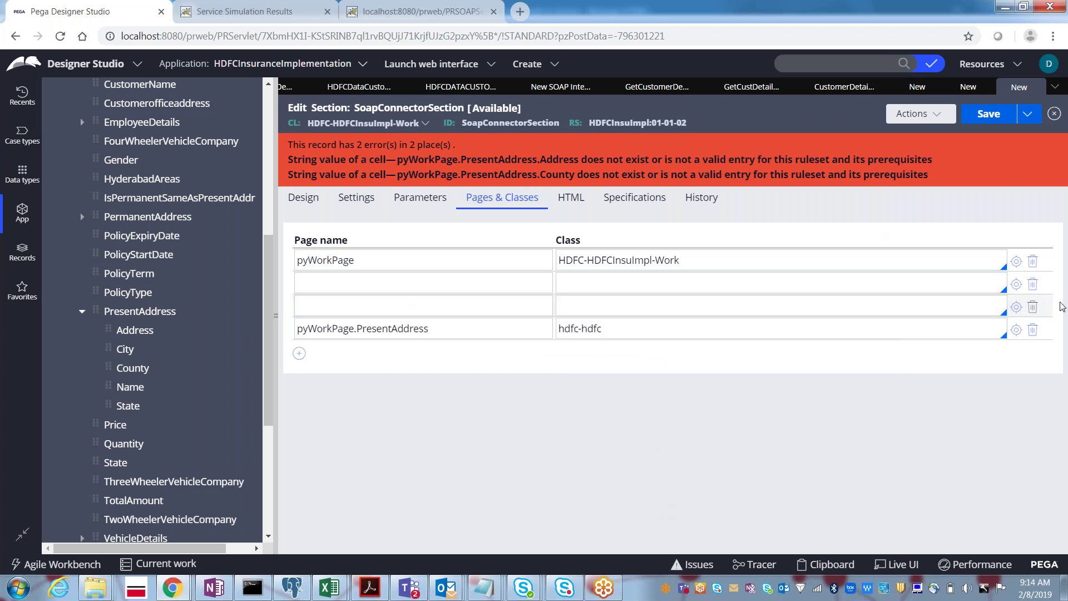
pyautogui.click(1032, 309)
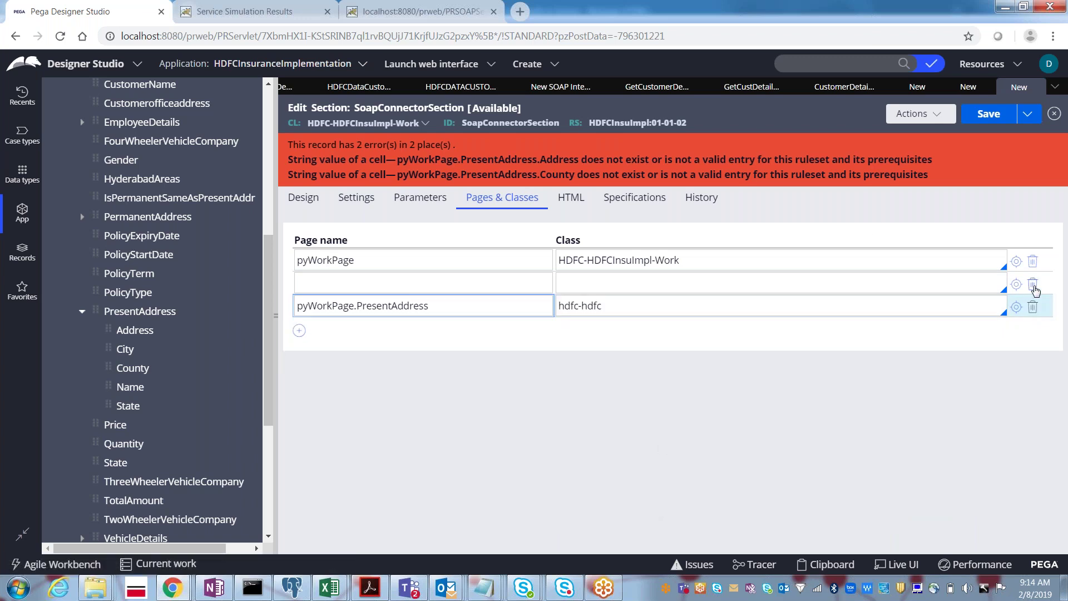
pyautogui.click(1034, 287)
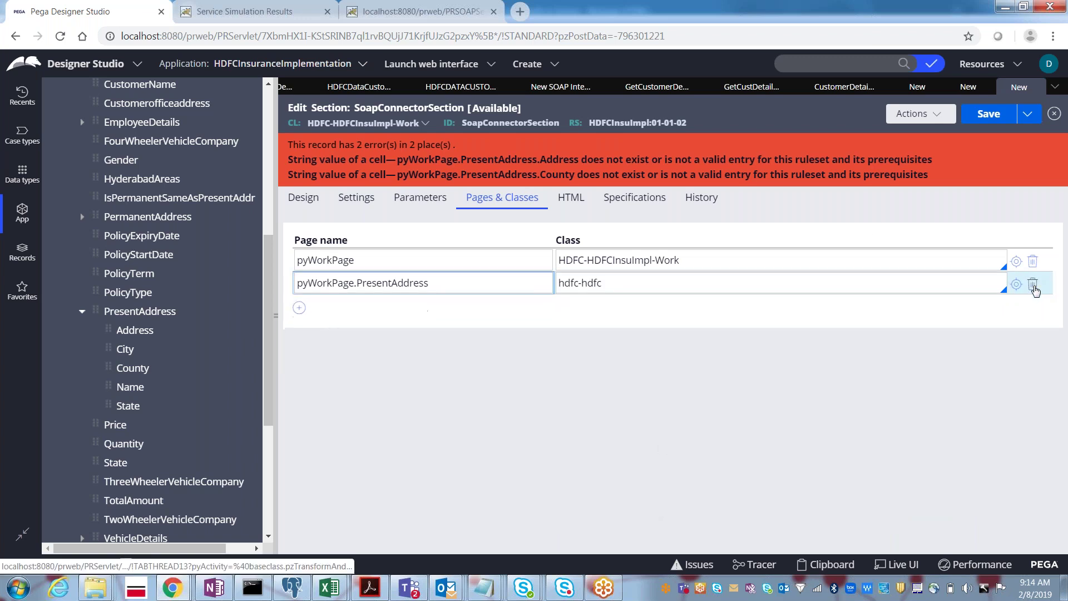
# Set the class of pyWorkPage.PresentAddress to HDFC-HDFCInsuImpl-Data-CustomerDetails and save the section.
pyautogui.click(643, 277)
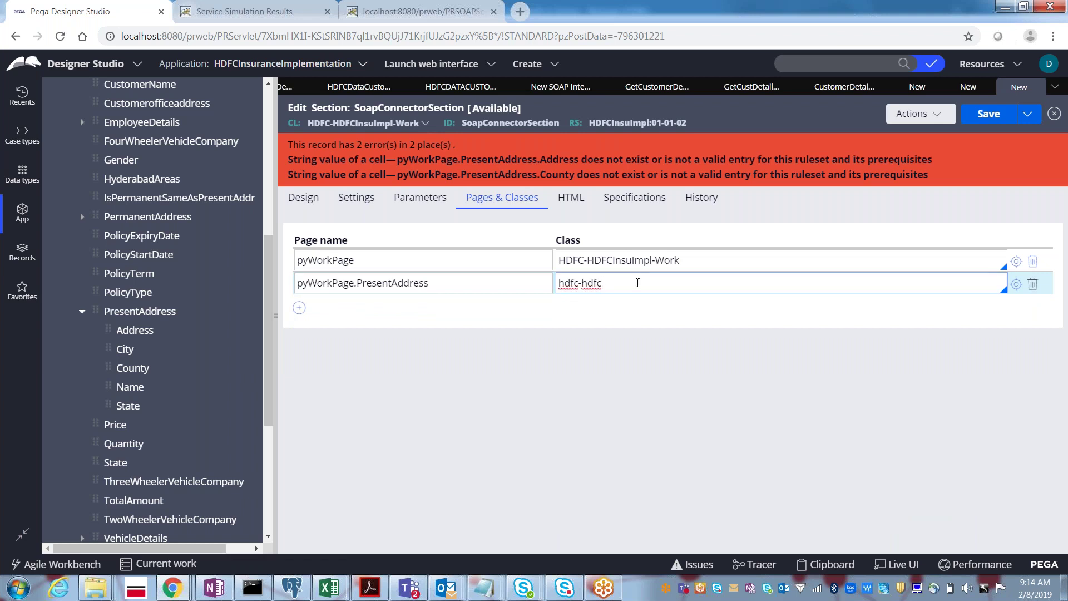
pyautogui.click(637, 282)
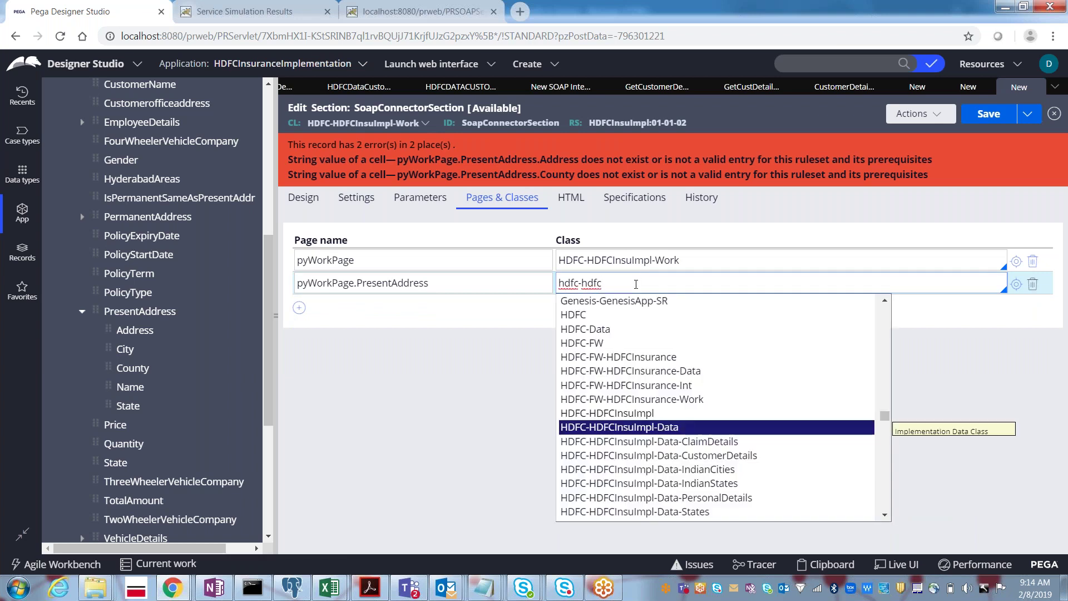
pyautogui.click(711, 456)
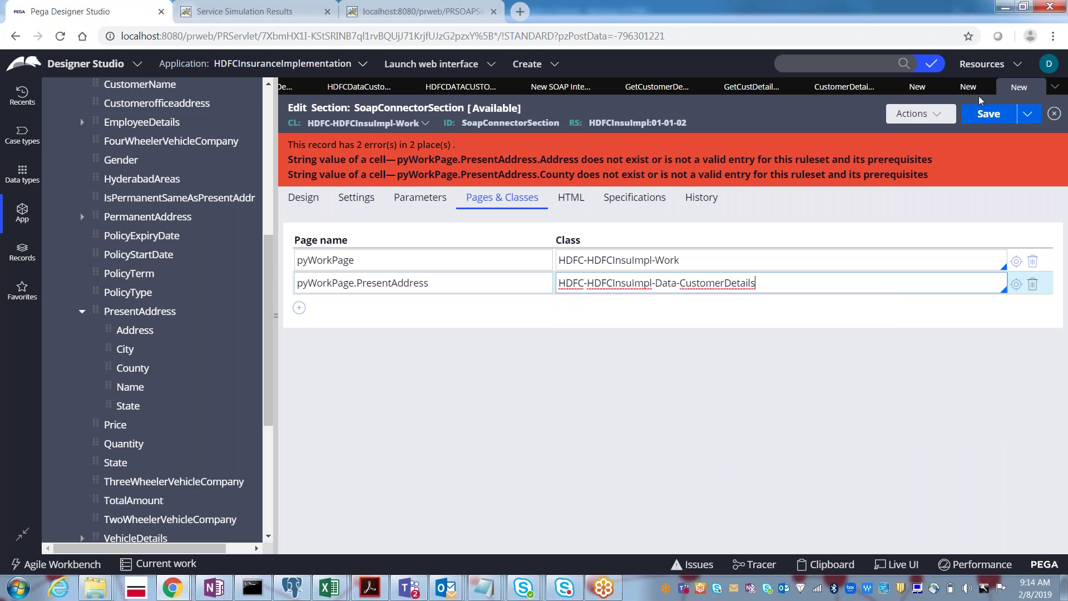
pyautogui.click(979, 120)
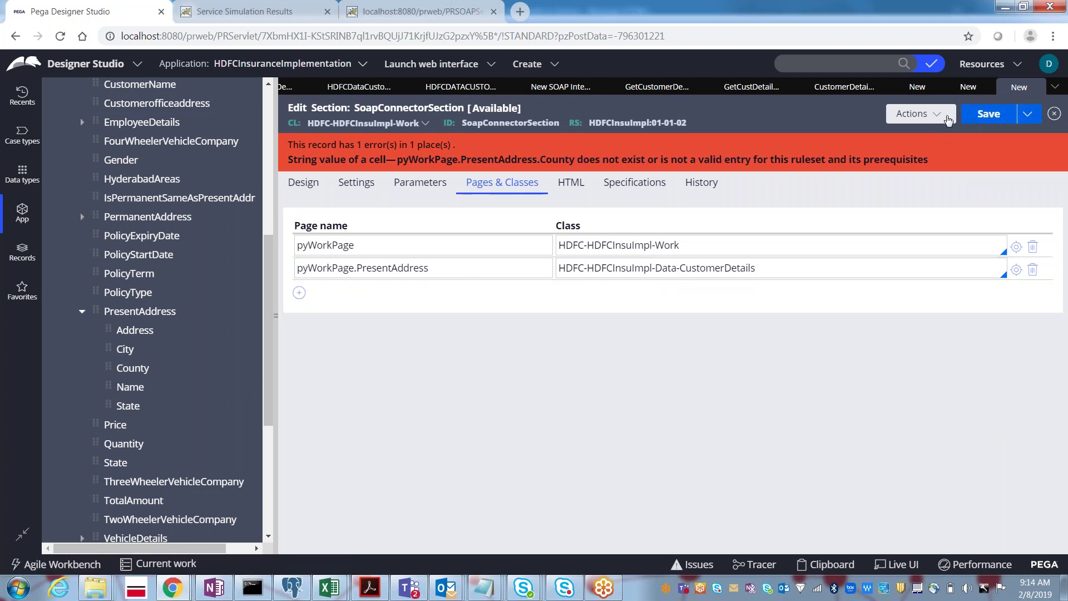
# Examine the definition of PresentAddress's County property against the section's County field and return to SoapConnectorSection.
pyautogui.click(304, 187)
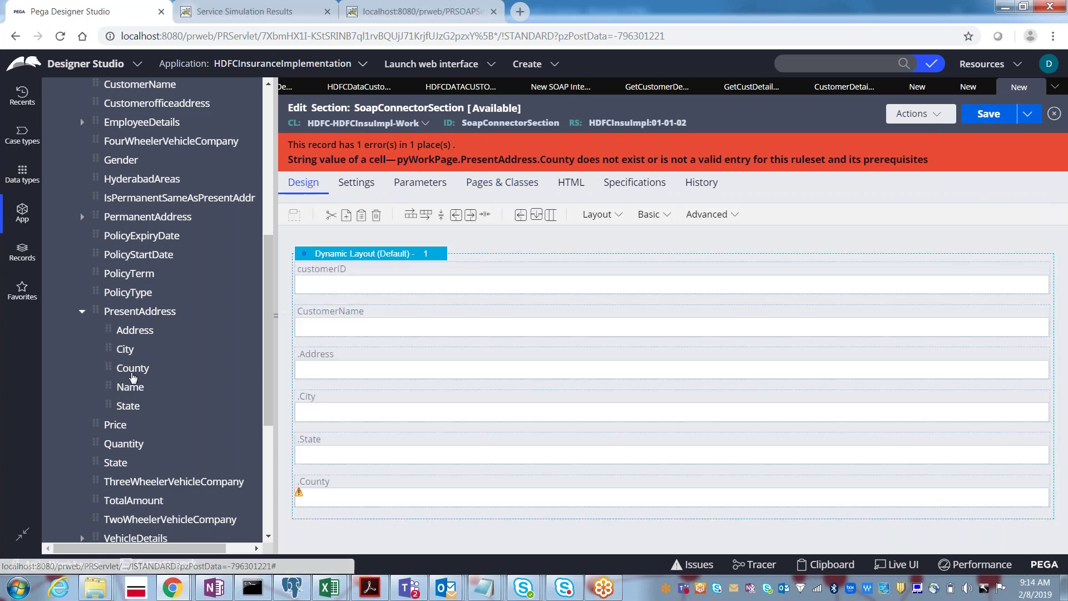
pyautogui.click(133, 368)
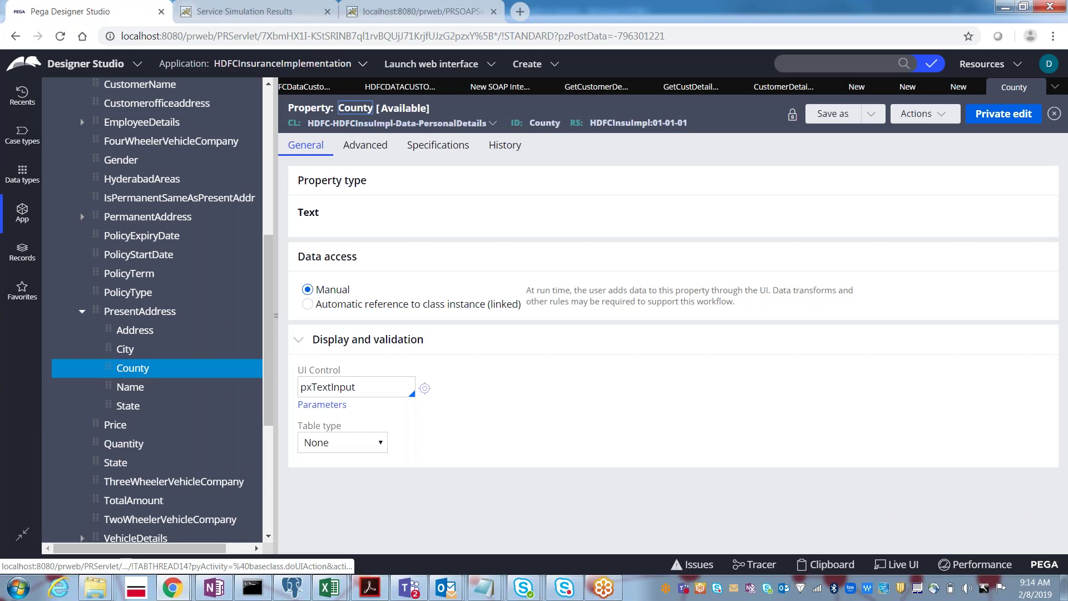
pyautogui.click(954, 89)
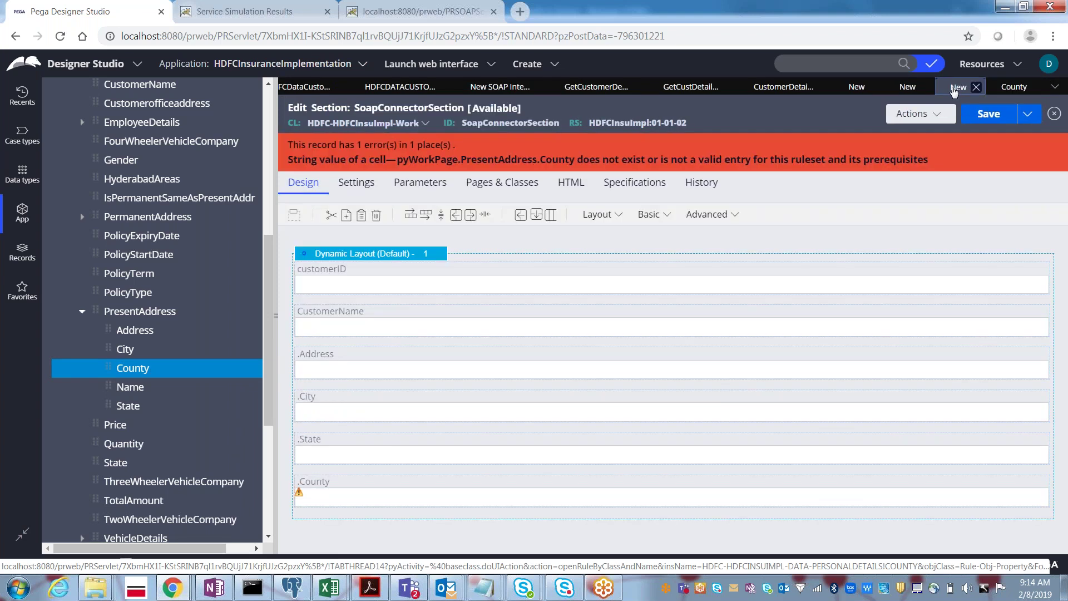
# Try to set the class of pyWorkPage.PresentAddress to HDFC-HDFCInsuImpl-Data-PersoanlDetails and save the section.
pyautogui.click(482, 188)
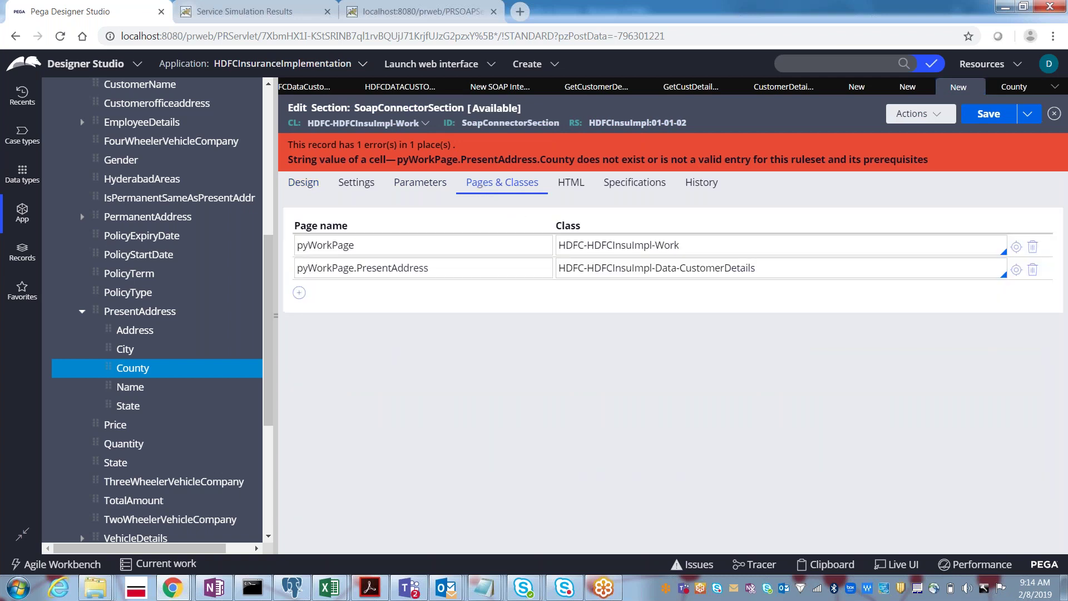
pyautogui.doubleClick(683, 269)
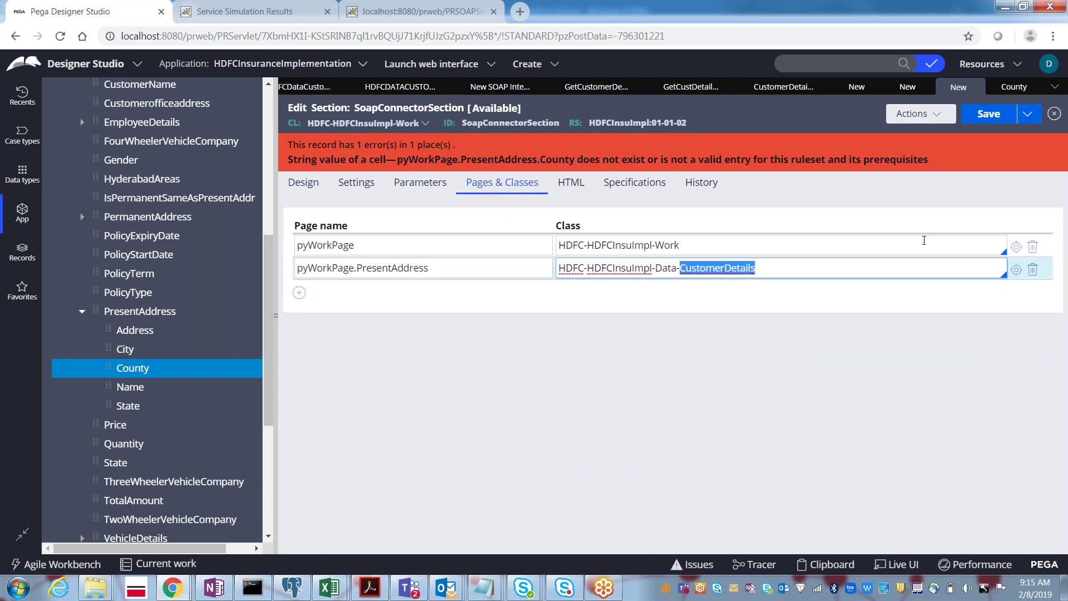
pyautogui.write('PersoanID')
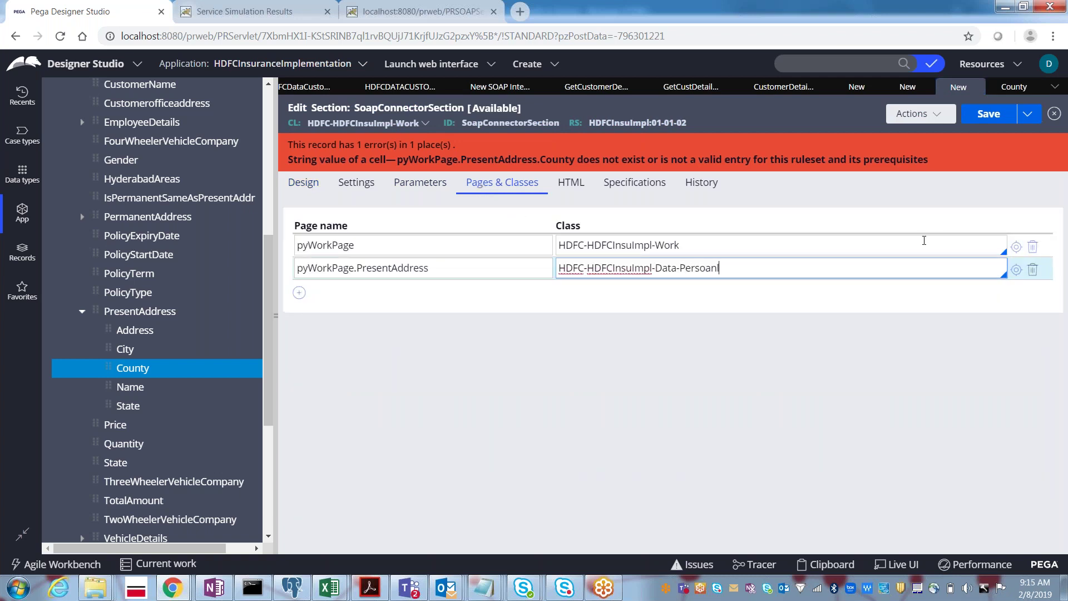
pyautogui.write('etails')
pyautogui.click(996, 121)
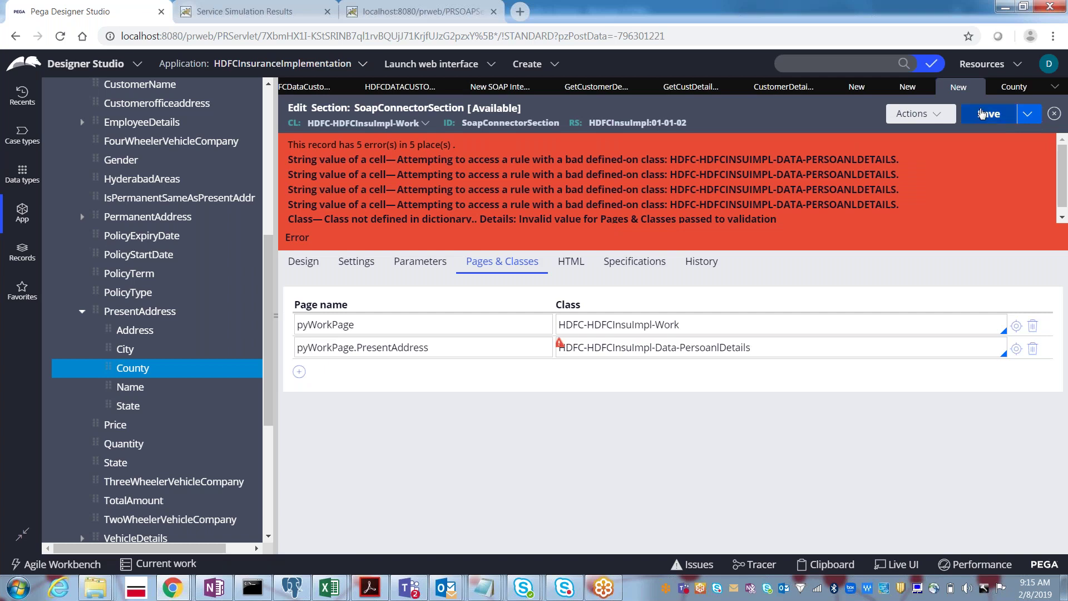
# Check the class of the County property, close it, and try HDFC-HDFCInsuImpl-Data-PresentAdd as the class of pyWorkPage.PresentAddress.
pyautogui.click(1011, 88)
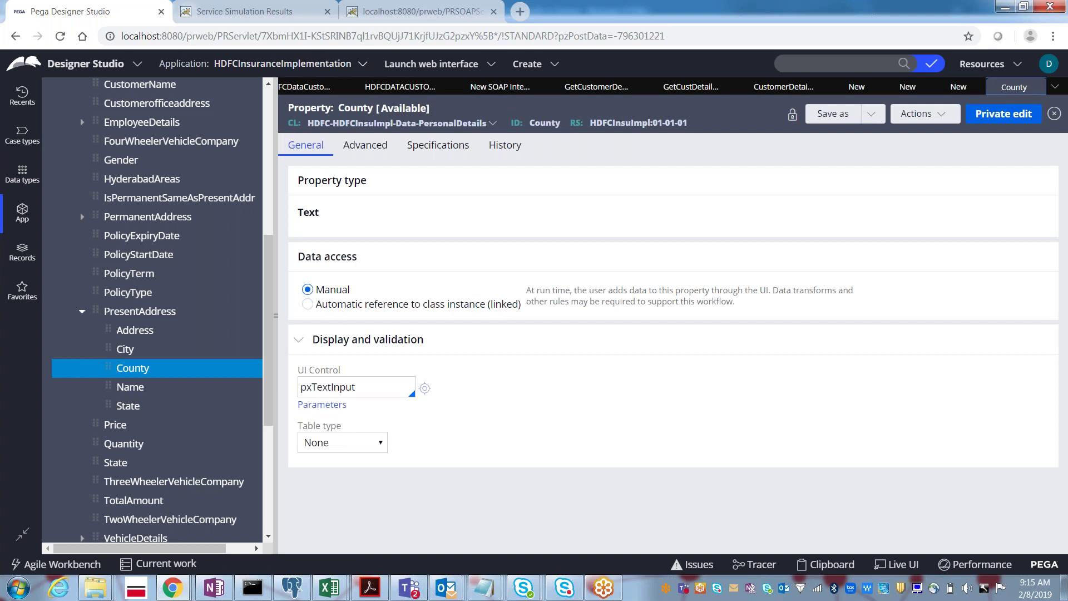
pyautogui.click(1054, 114)
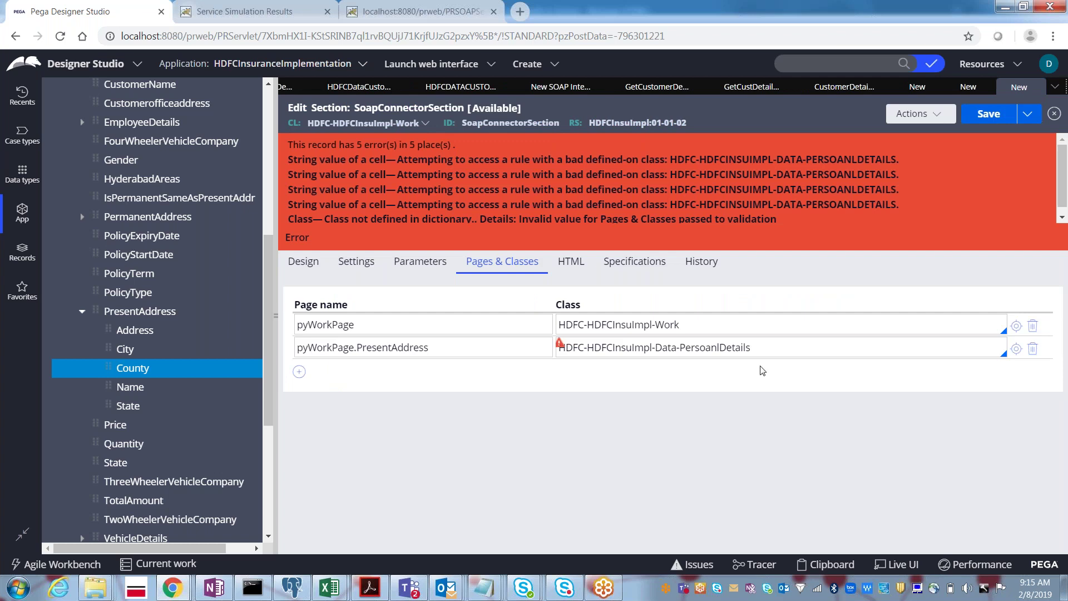
pyautogui.moveTo(682, 347); pyautogui.dragTo(888, 352)
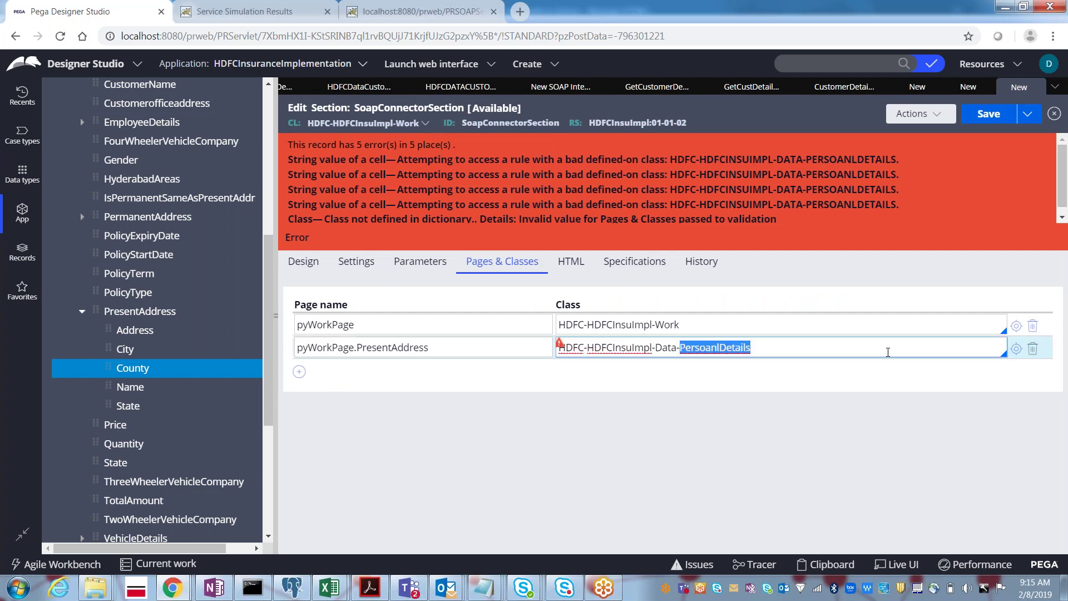
pyautogui.press('BackSpace')
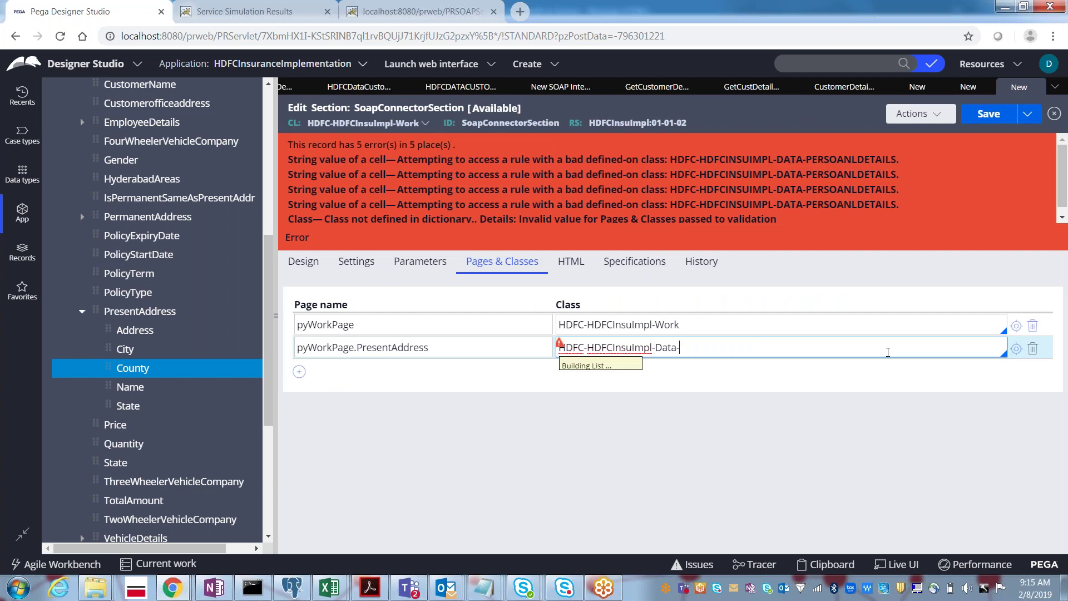
pyautogui.write('PresentAdd')
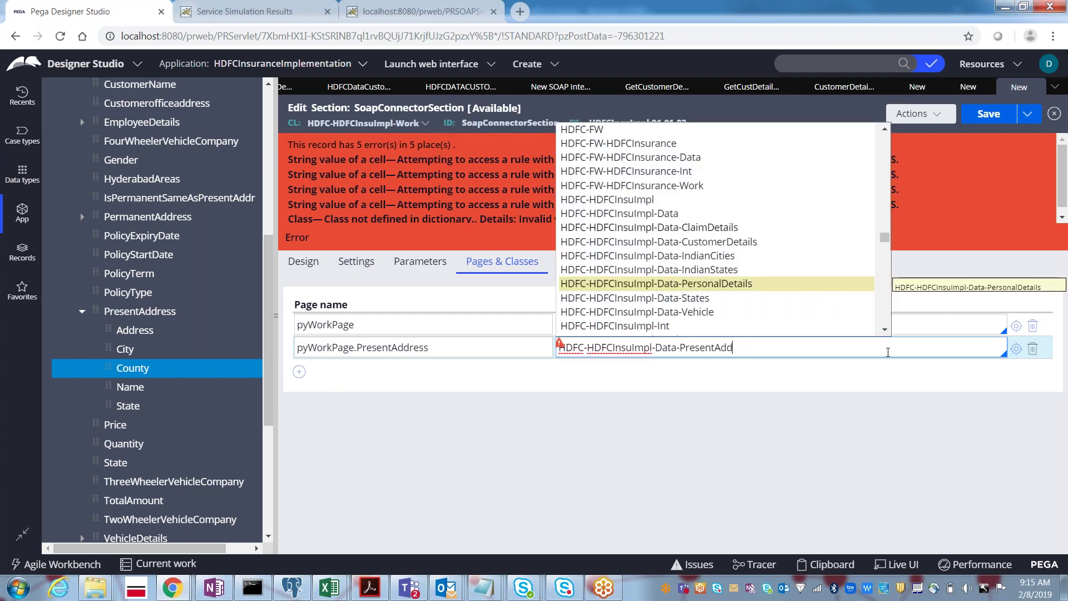
# Copy the page definition class from the PresentAddress property rule and close that rule.
pyautogui.click(139, 312)
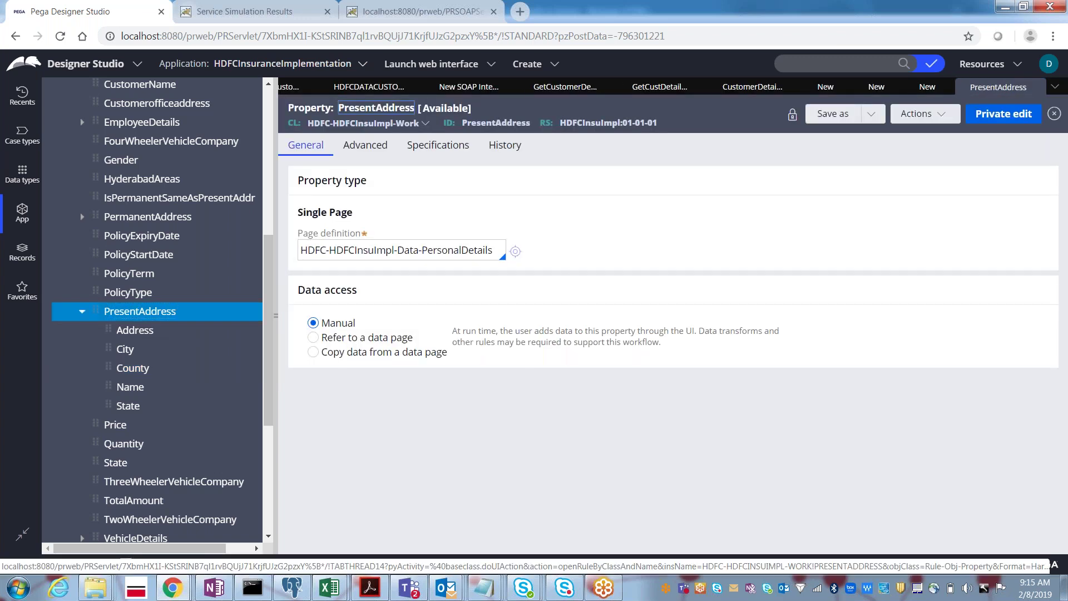
pyautogui.click(445, 252)
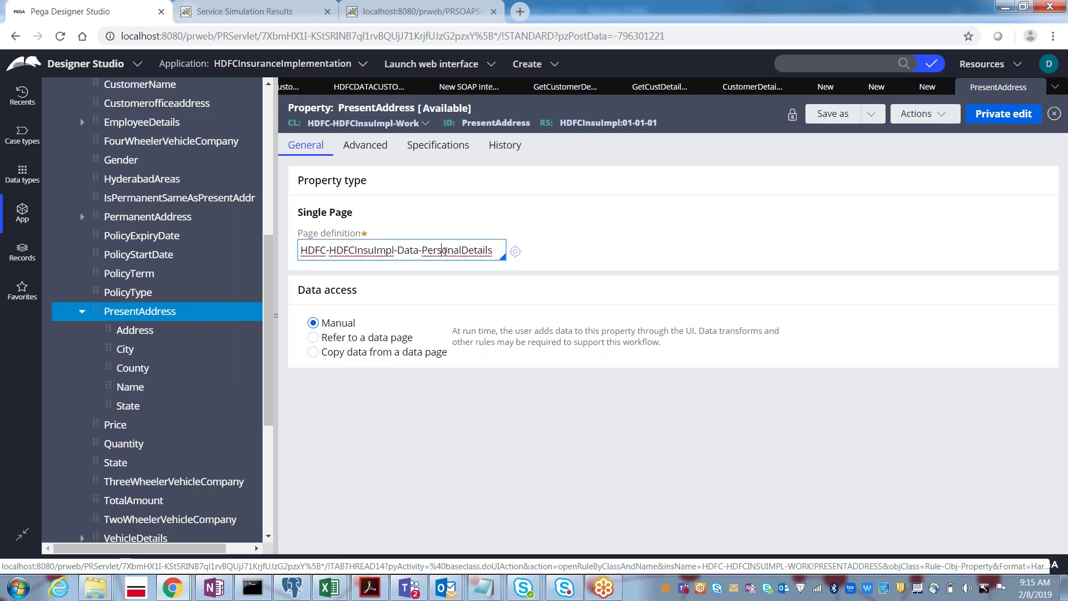
pyautogui.tripleClick(445, 252)
pyautogui.hotkey('ctrl', 'c')
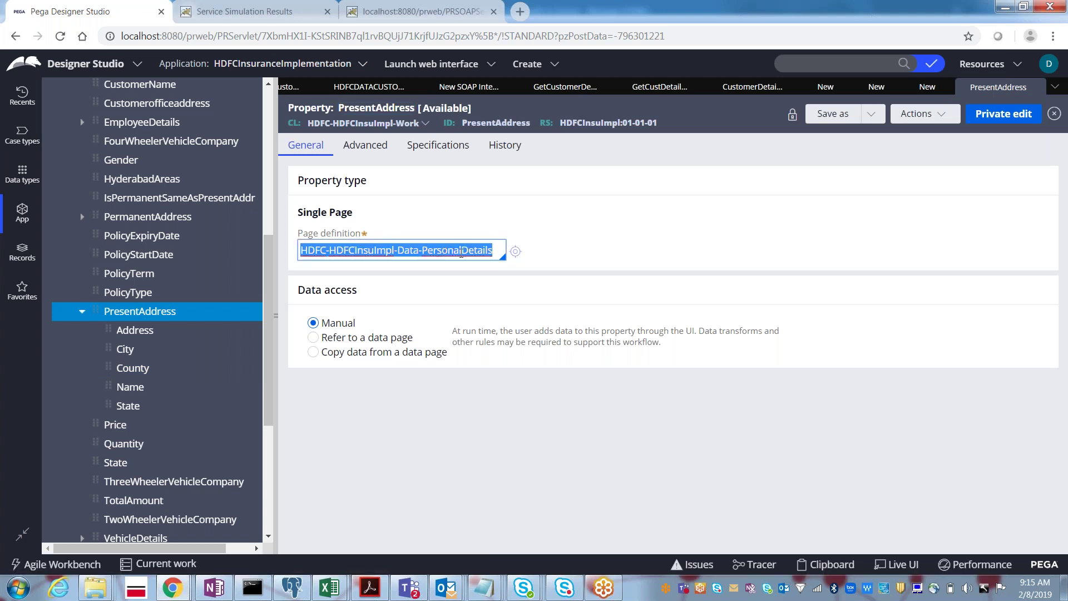
pyautogui.click(1054, 114)
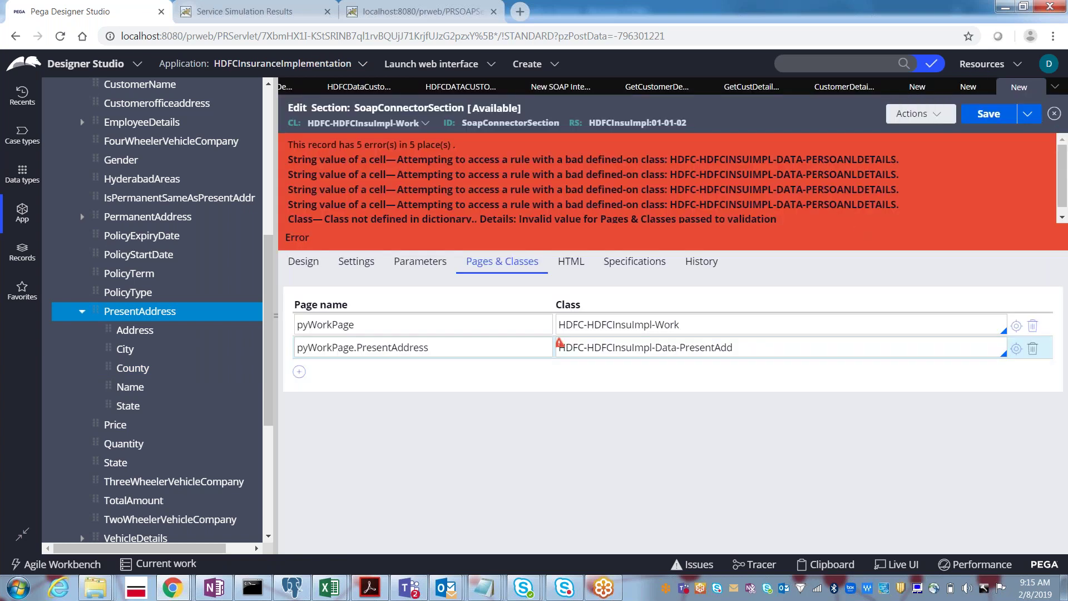
# Set the class of pyWorkPage.PresentAddress to HDFC-HDFCInsuImpl-Data-PersonalDetails, save SoapConnectorSection and return to its design.
pyautogui.tripleClick(652, 351)
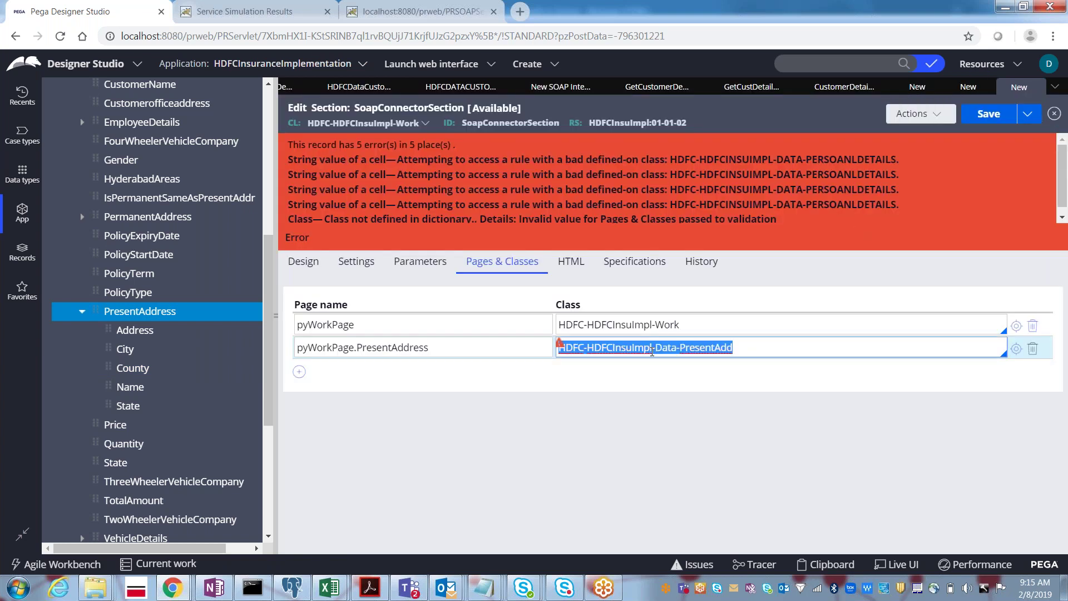
pyautogui.hotkey('ctrl', 'v')
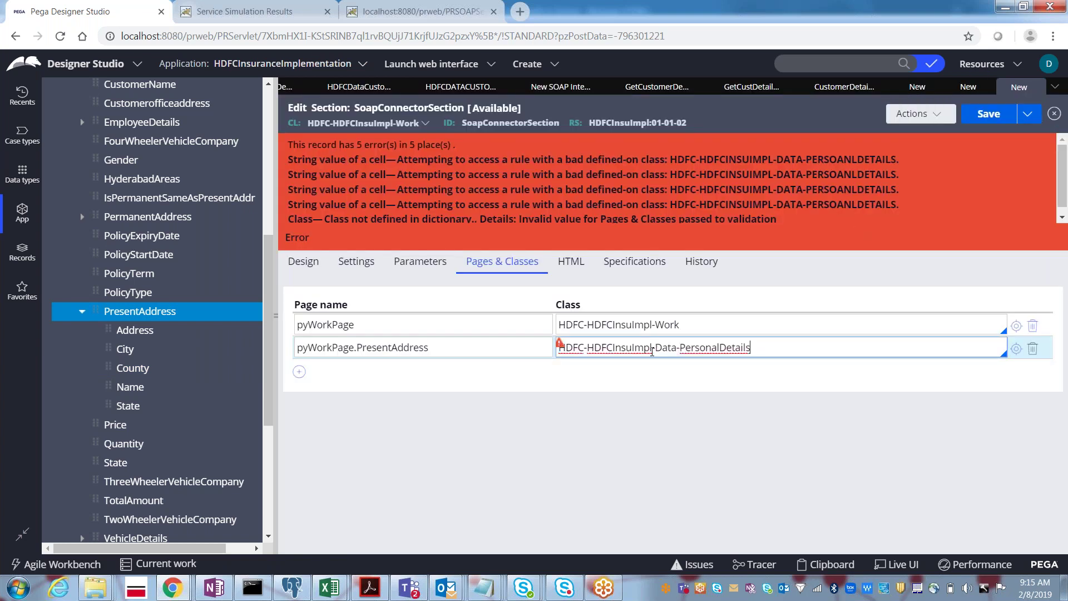
pyautogui.click(983, 118)
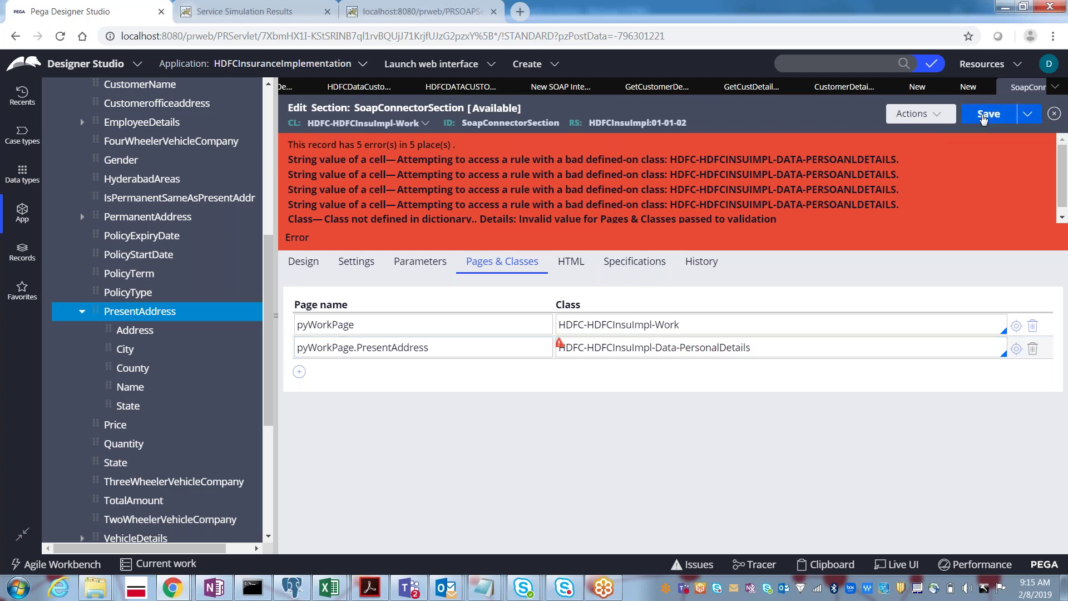
pyautogui.click(983, 114)
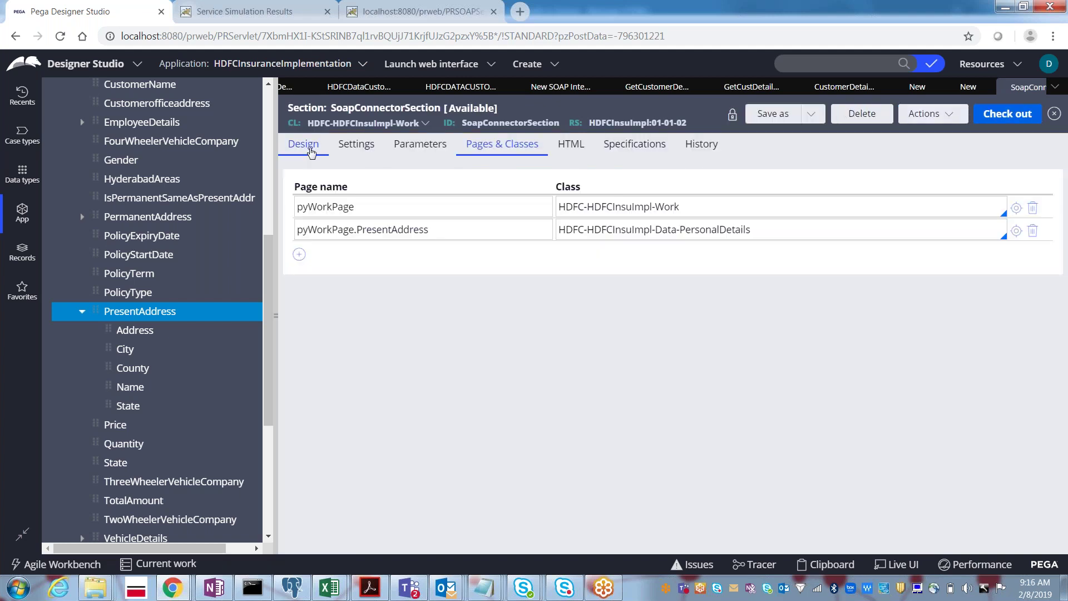
pyautogui.click(309, 151)
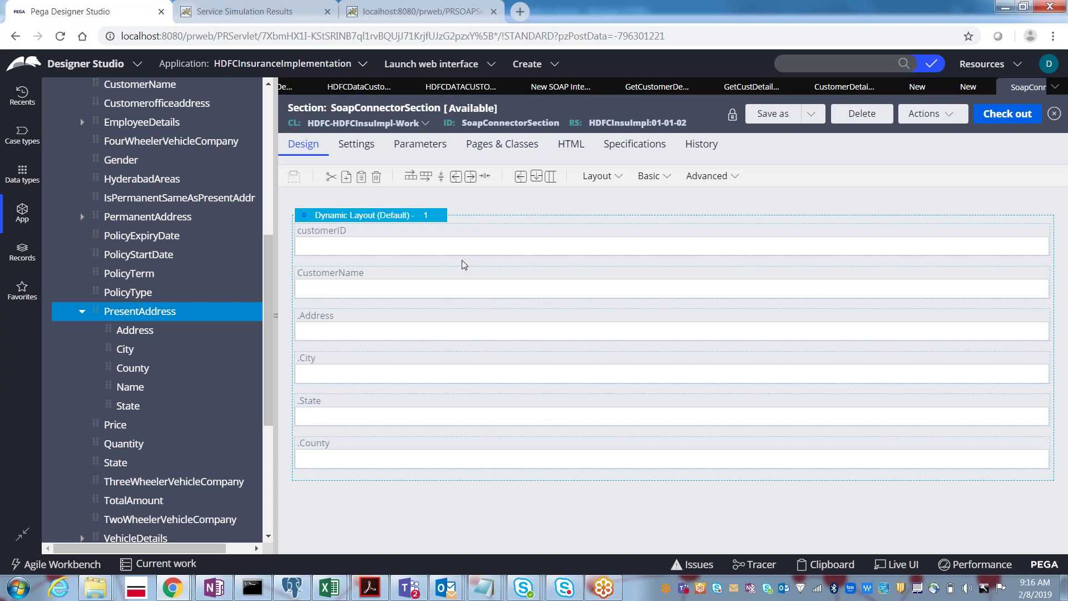
pyautogui.doubleClick(398, 249)
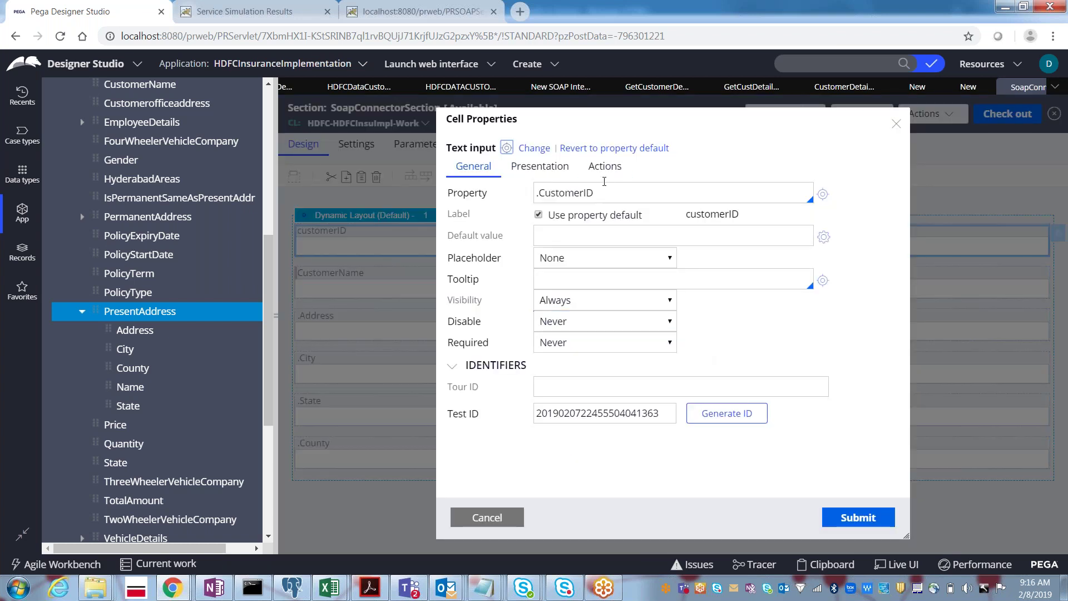
pyautogui.click(604, 173)
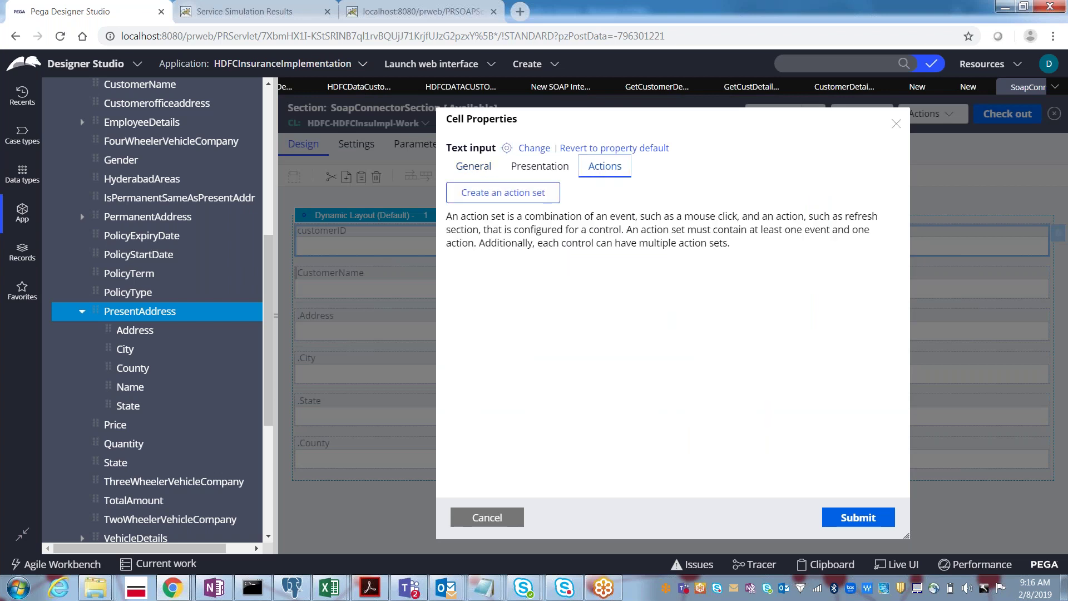
pyautogui.click(503, 192)
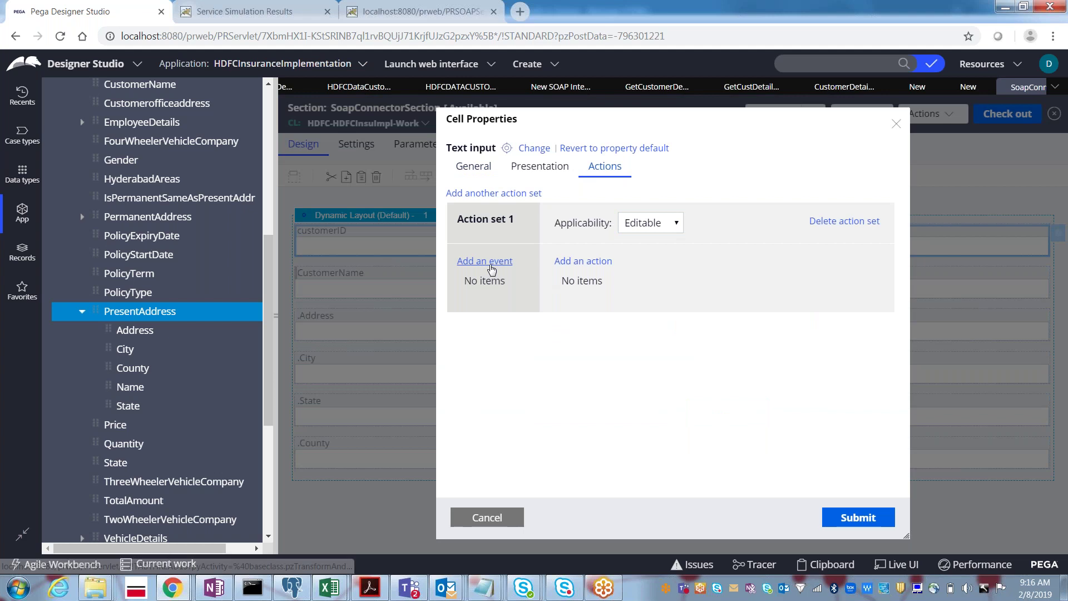
pyautogui.click(487, 517)
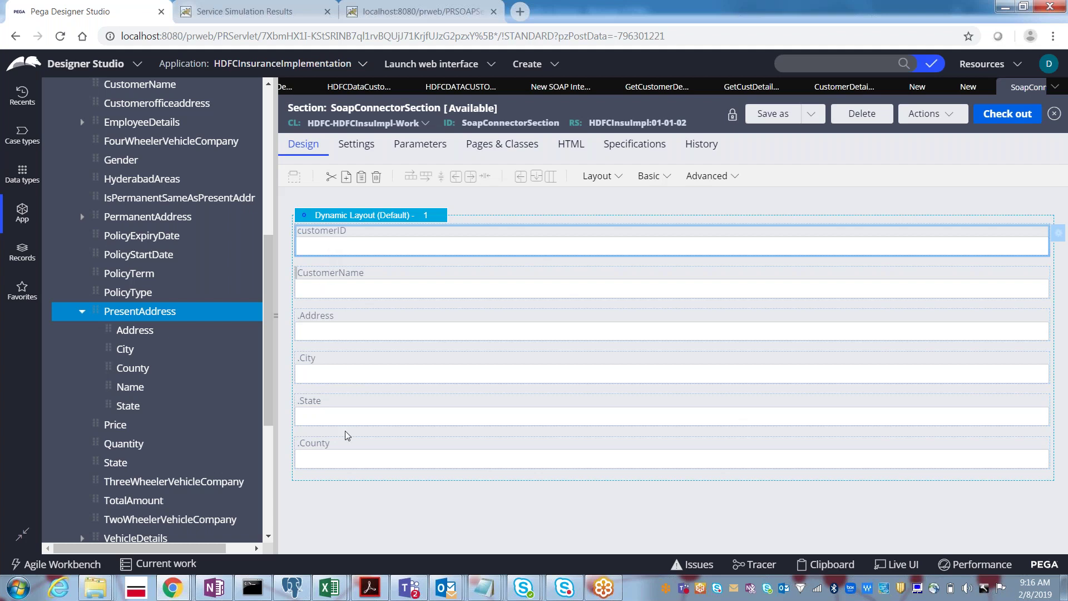
# Create an action set on the customerID field that refreshes this section on the Change event.
pyautogui.doubleClick(343, 250)
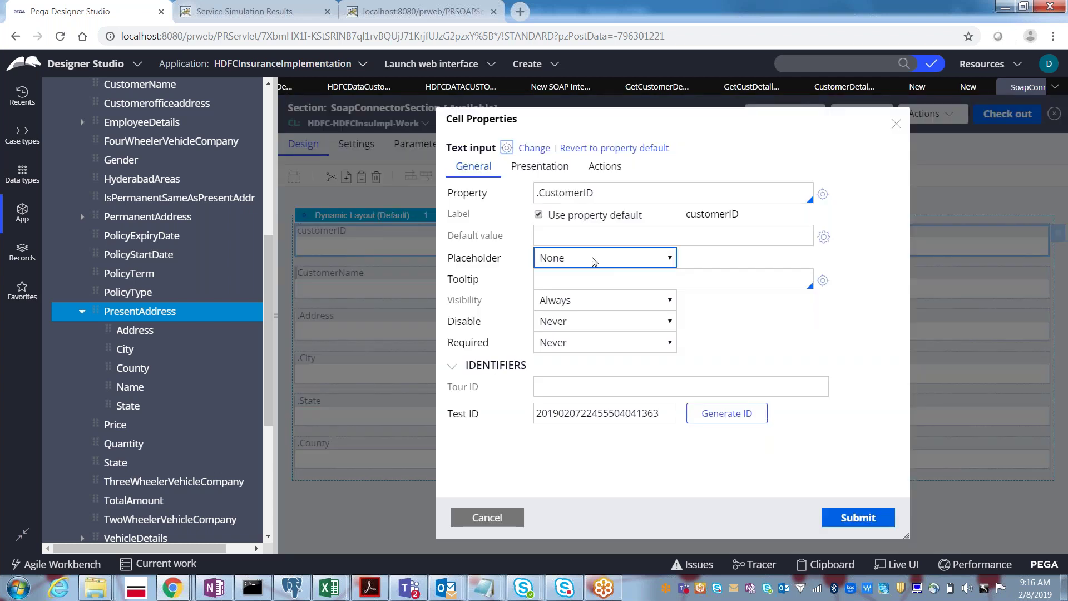
pyautogui.click(604, 173)
pyautogui.click(470, 201)
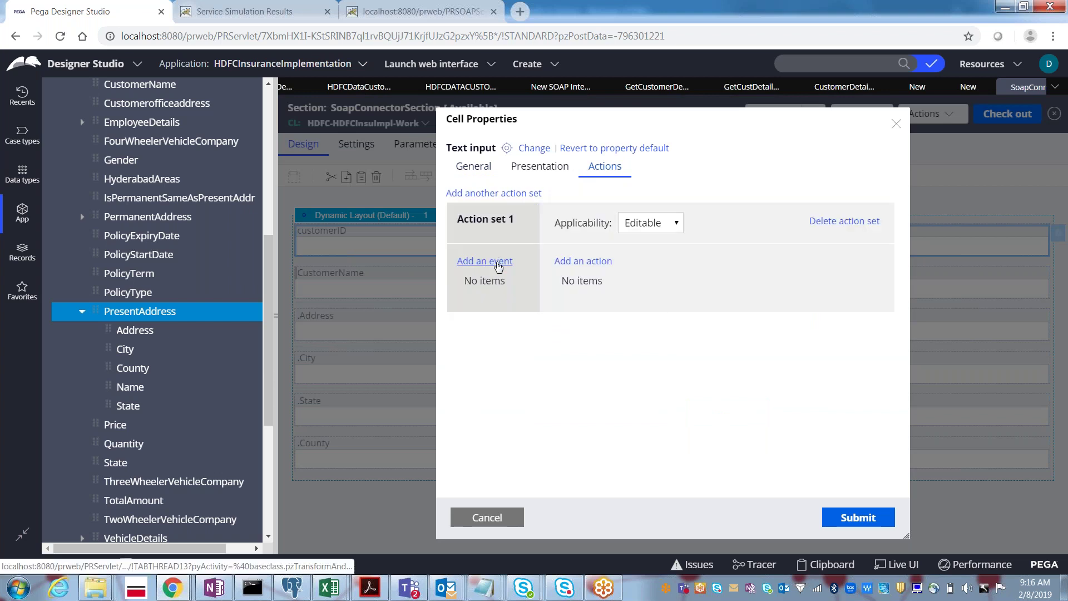
pyautogui.click(497, 260)
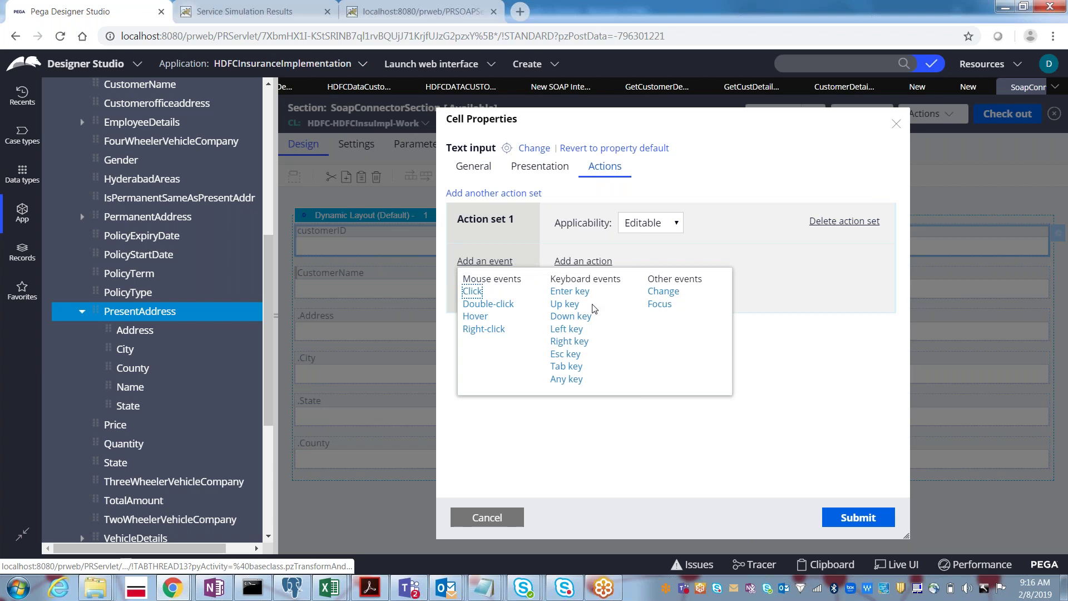
pyautogui.click(662, 294)
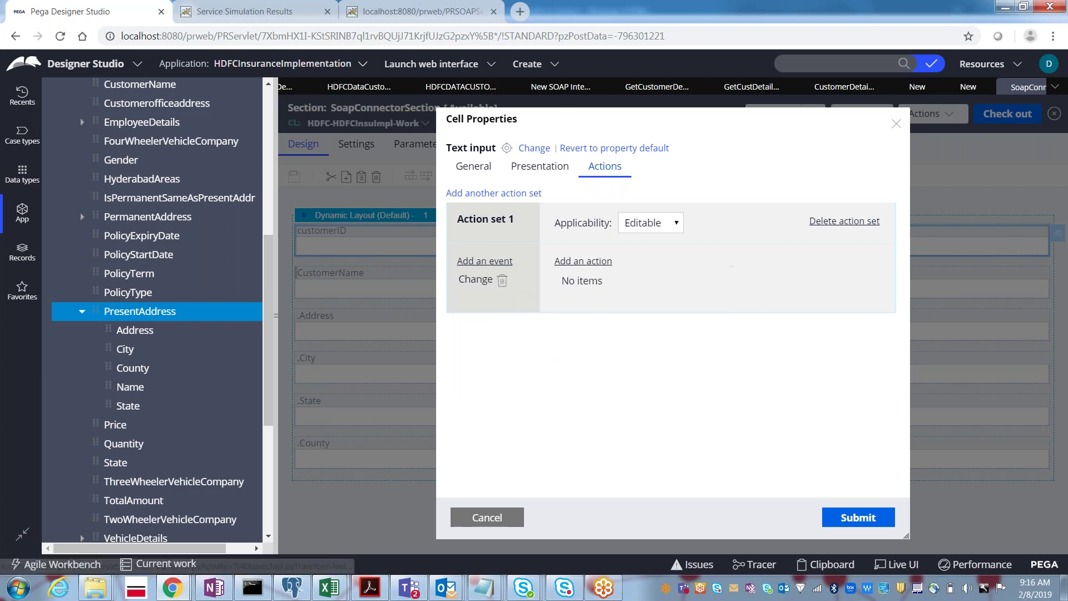
pyautogui.click(594, 264)
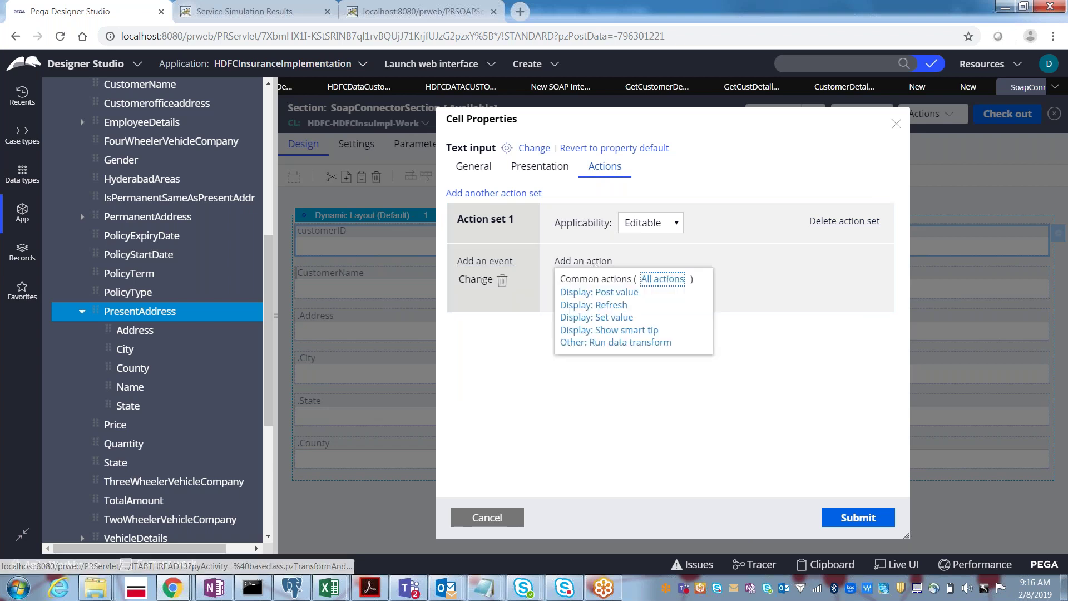
pyautogui.click(611, 307)
# Try finding the refresh activity with customer, and look up the service activity's name in its open rule.
pyautogui.click(667, 422)
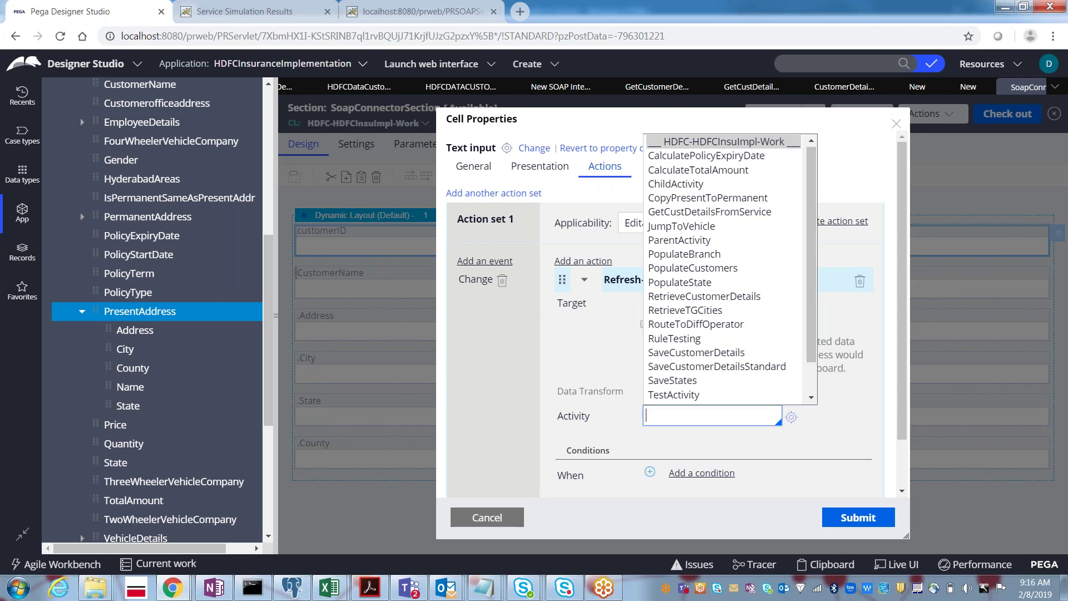
pyautogui.write('customer')
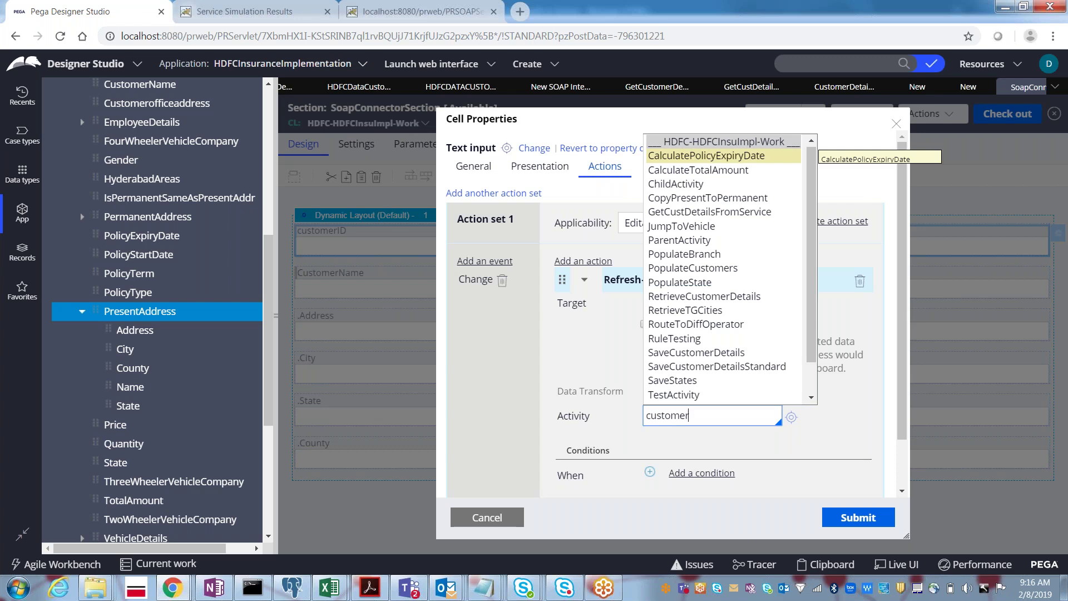
pyautogui.press('BackSpace')
pyautogui.press('BackSpace')
pyautogui.press('BackSpace')
pyautogui.press('BackSpace')
pyautogui.press('BackSpace')
pyautogui.press('BackSpace')
pyautogui.click(840, 94)
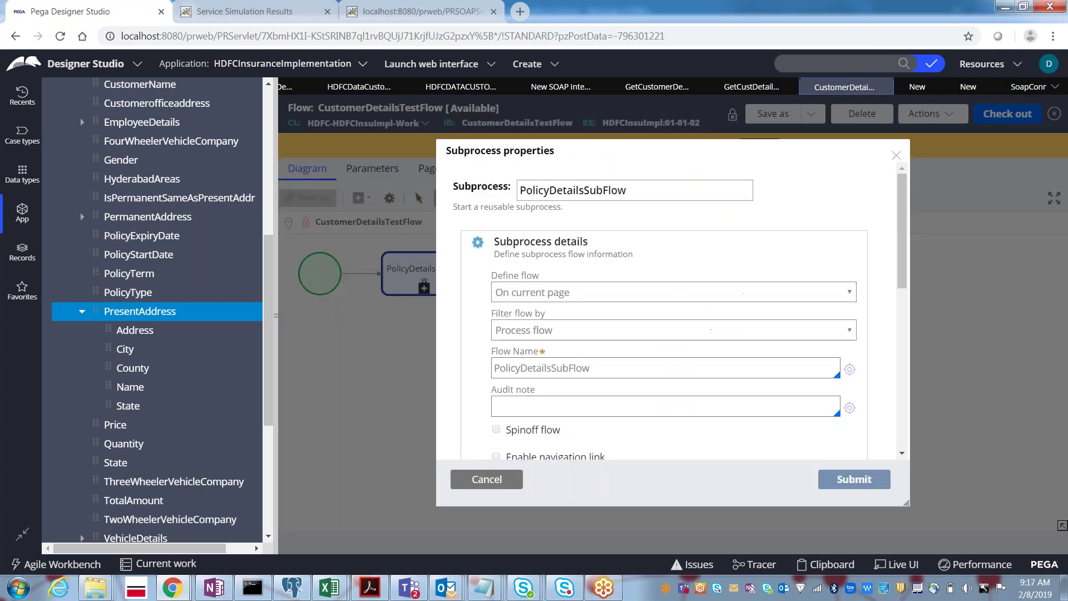
pyautogui.click(760, 88)
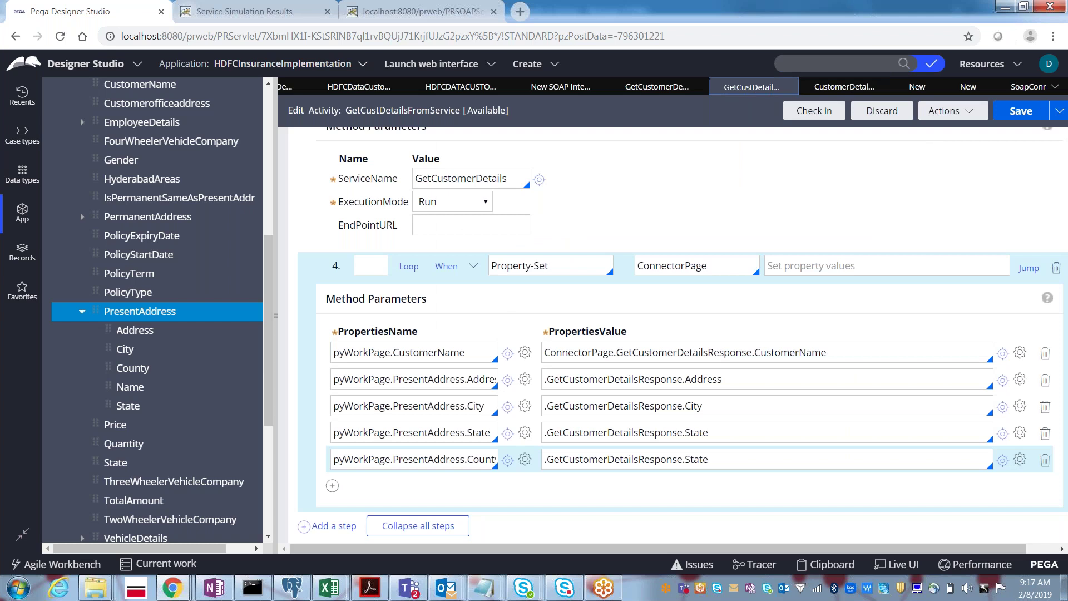
pyautogui.click(1025, 88)
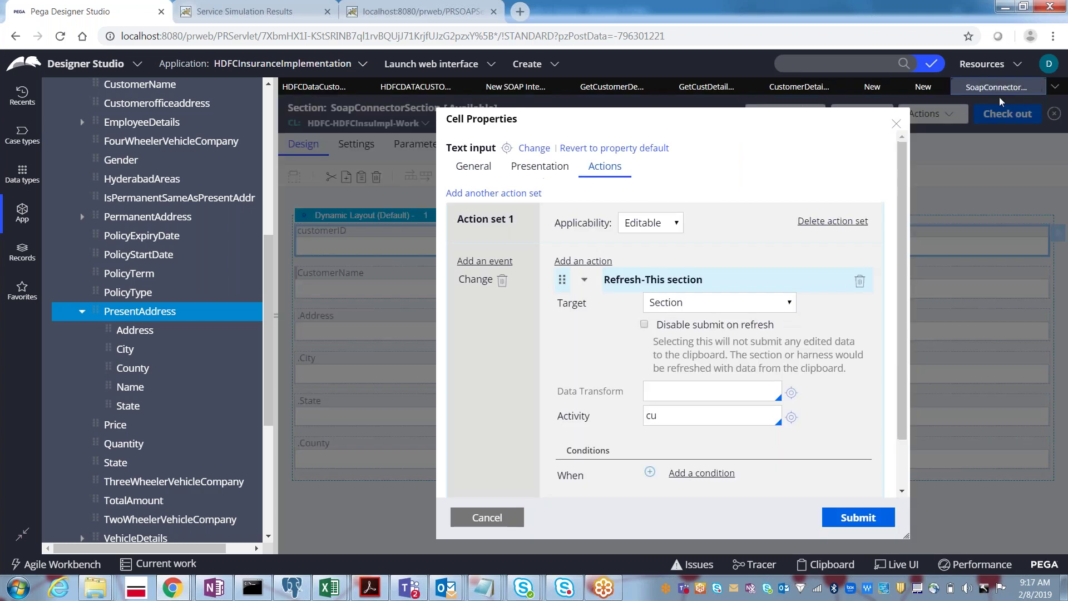
# Set the refresh activity to GetCustDetailsFromService, submit the customerID cell properties and check out SoapConnectorSection.
pyautogui.click(669, 416)
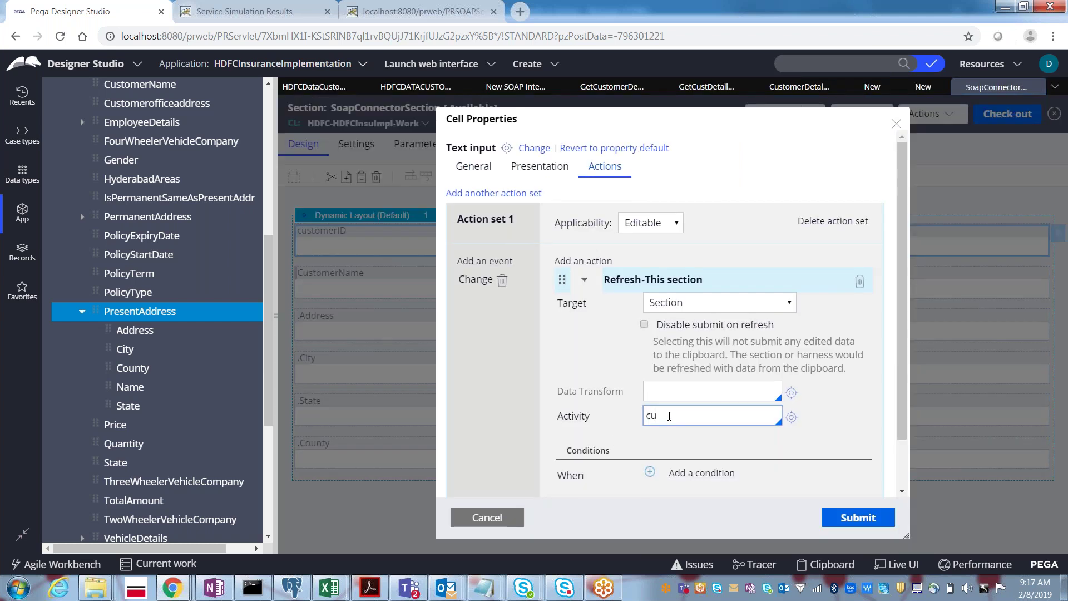
pyautogui.press('BackSpace')
pyautogui.write('get')
pyautogui.press('Return')
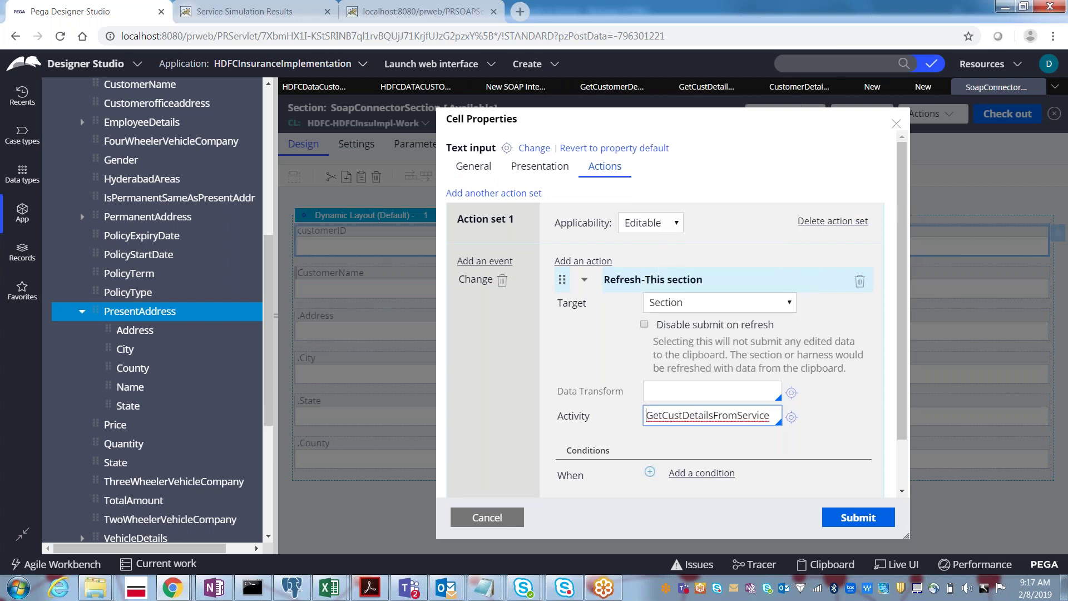
pyautogui.click(850, 524)
pyautogui.click(1015, 115)
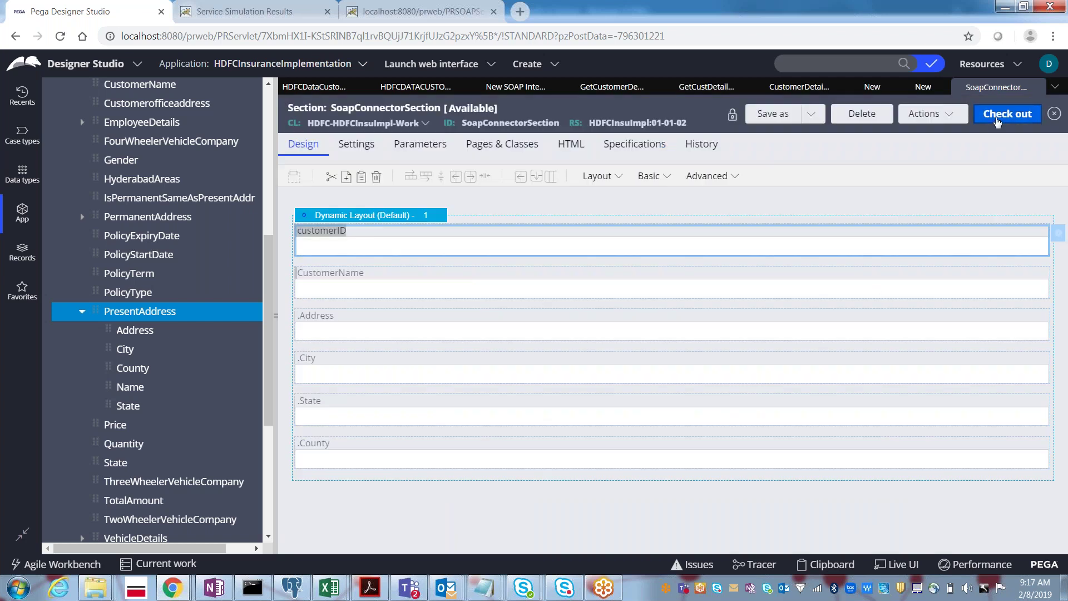
# Check out SoapConnectorSection and try the Inline grid double centered format, chosen under Other, on its dynamic layout.
pyautogui.click(990, 116)
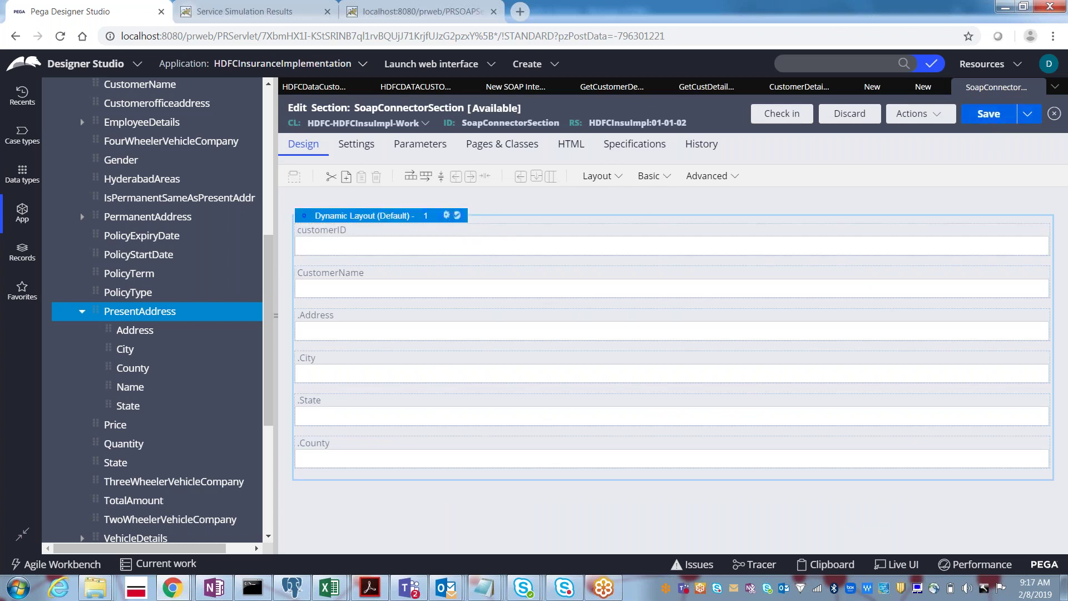
pyautogui.click(447, 217)
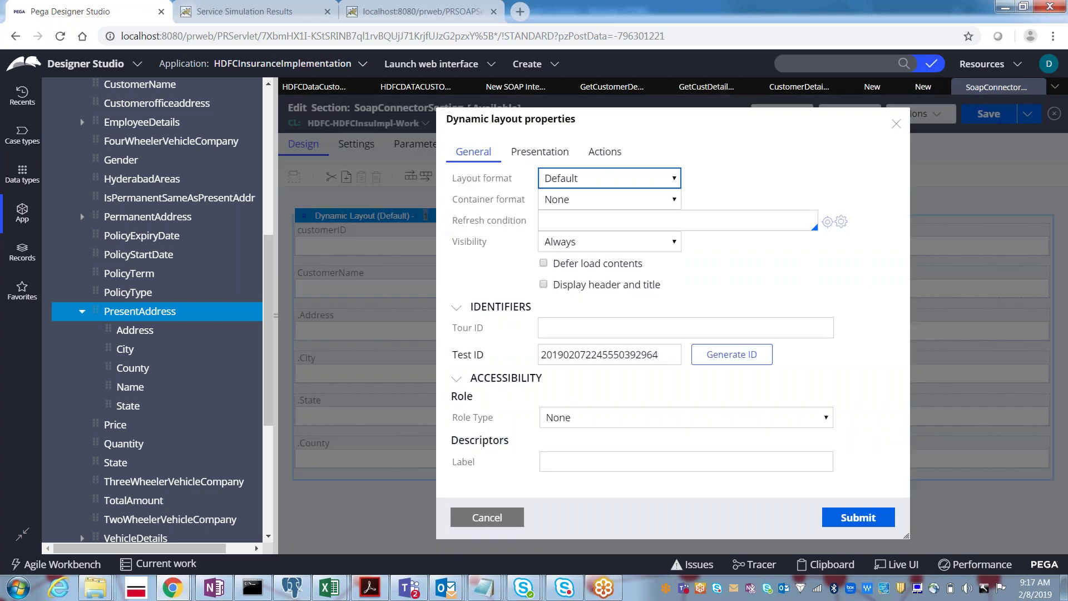
pyautogui.click(574, 183)
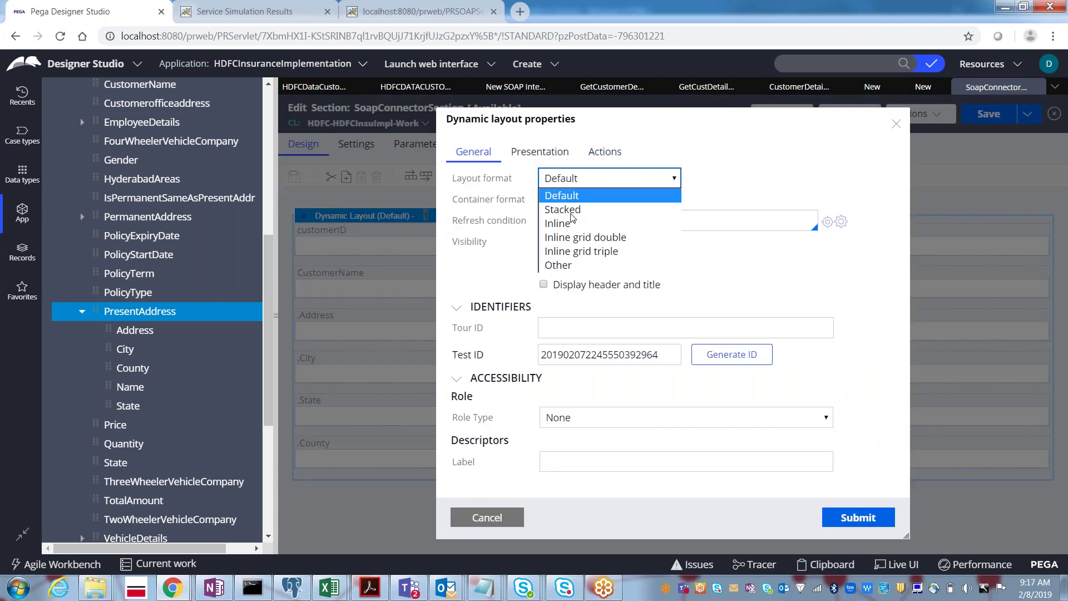
pyautogui.click(570, 265)
pyautogui.click(725, 178)
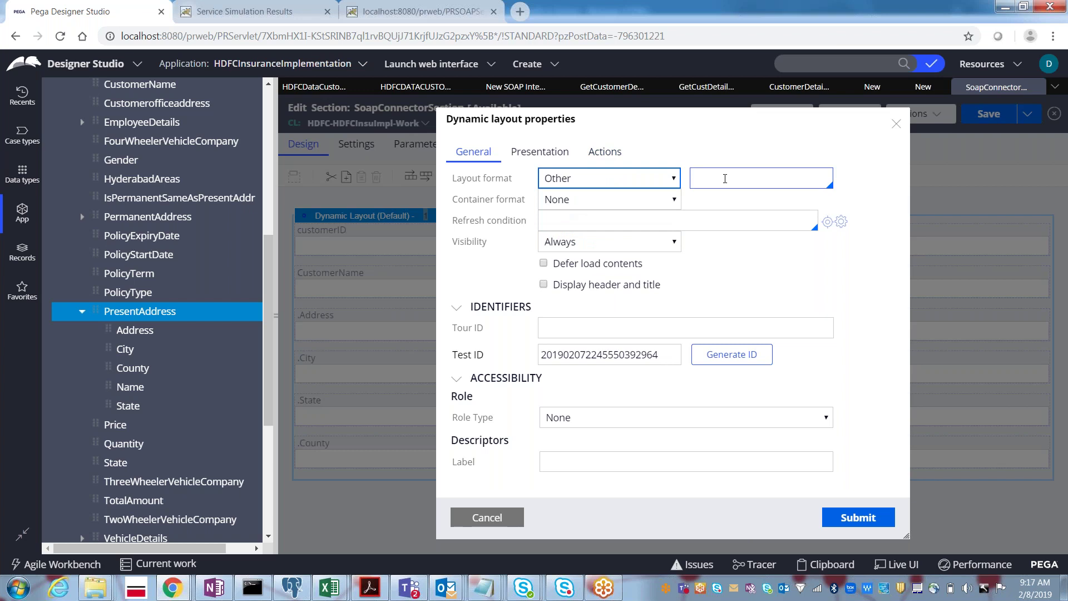
pyautogui.click(725, 178)
pyautogui.write('inlin')
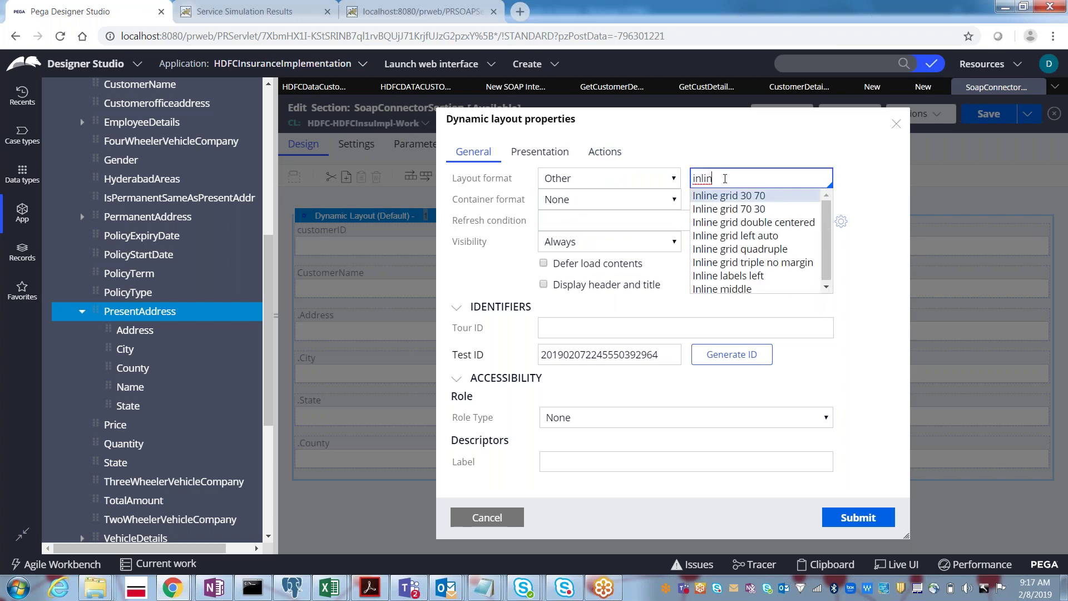
pyautogui.press('Down')
pyautogui.press('Down')
pyautogui.press('Down')
pyautogui.press('Down')
pyautogui.press('Down')
pyautogui.press('Down')
pyautogui.press('Down')
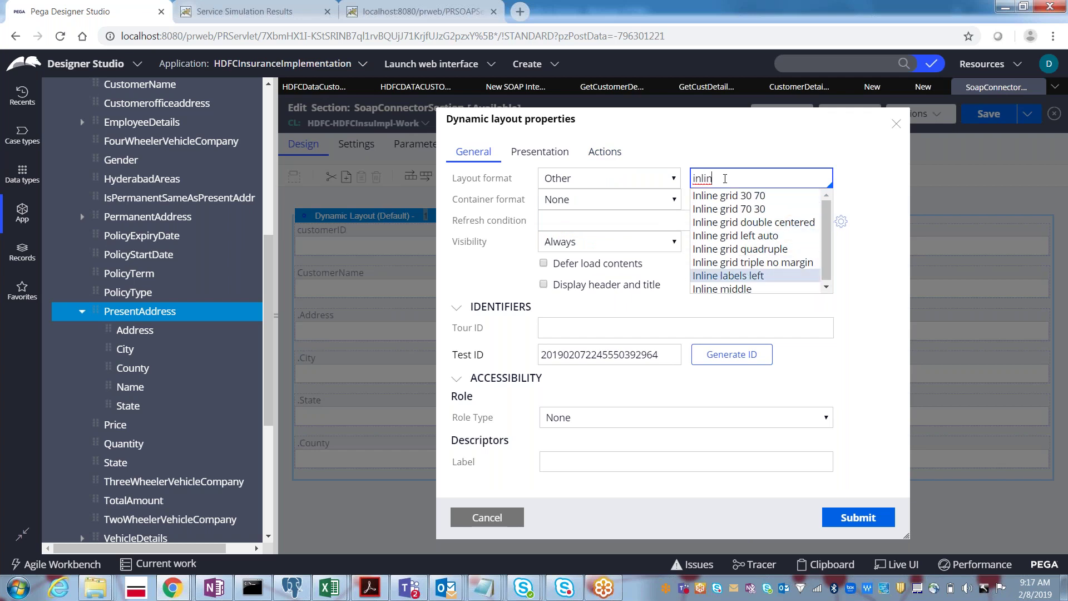
pyautogui.press('Up')
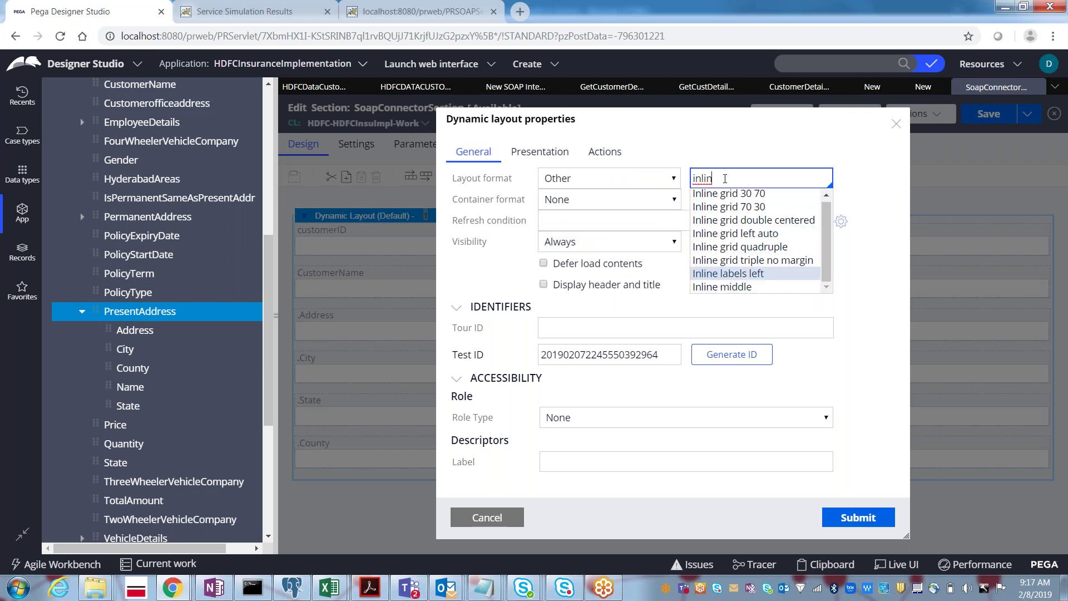
pyautogui.press('Up')
pyautogui.press('Up')
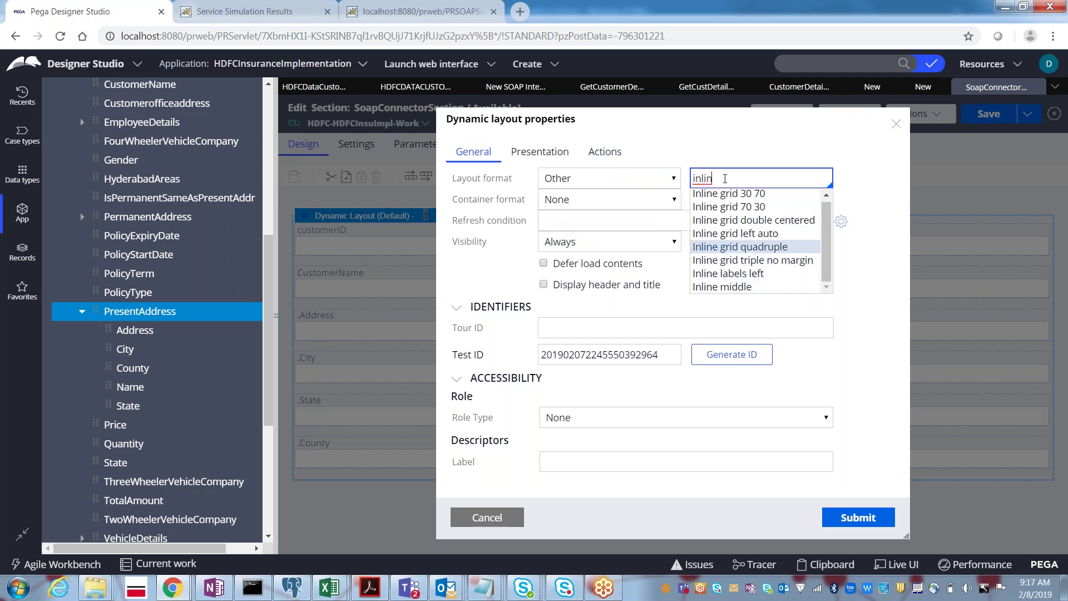
pyautogui.press('Up')
pyautogui.press('Up')
pyautogui.press('Up')
pyautogui.press('Up')
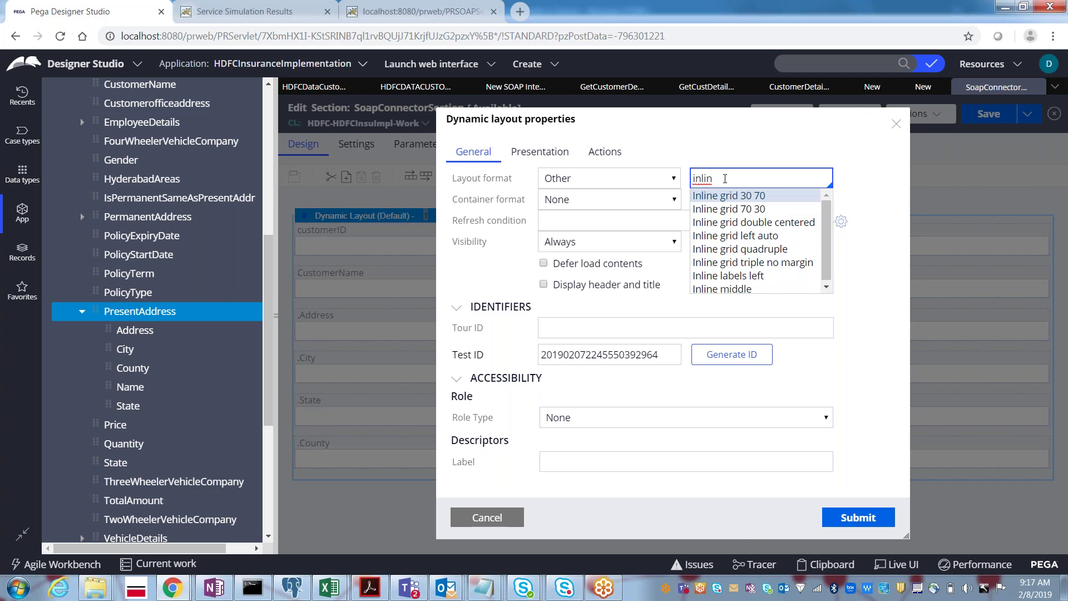
pyautogui.press('Down')
pyautogui.press('Down')
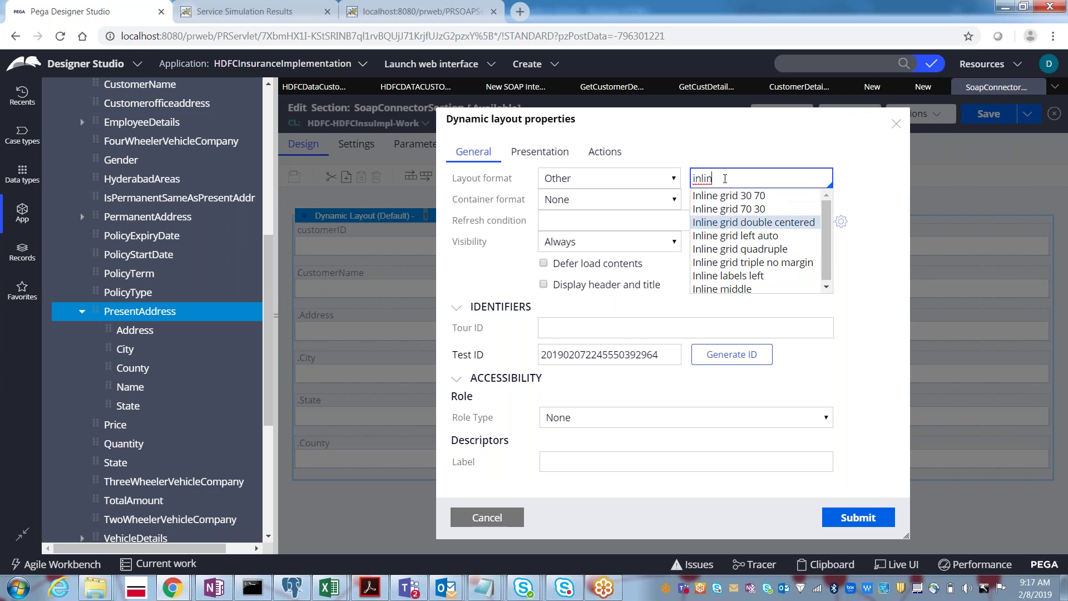
pyautogui.click(754, 222)
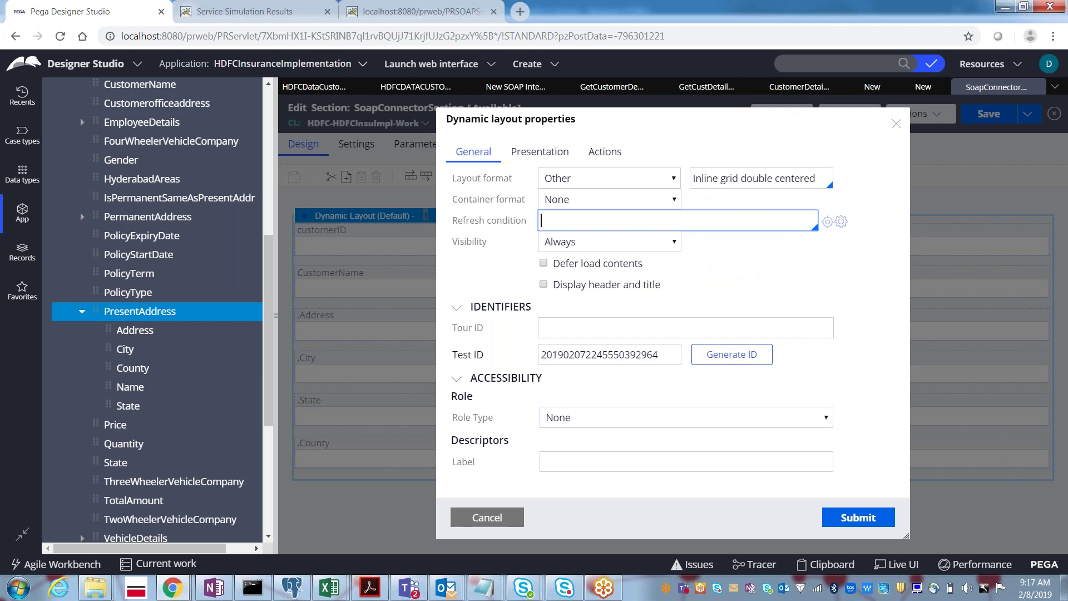
pyautogui.click(857, 518)
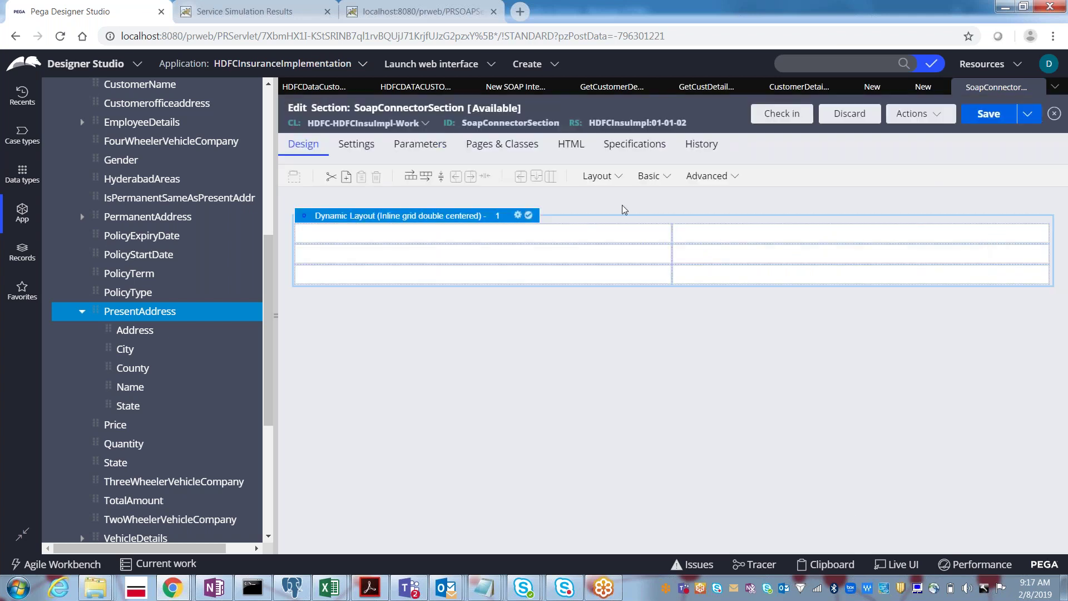
# Set the dynamic layout's format to Other with Stacked with labels left and submit the layout properties.
pyautogui.click(518, 216)
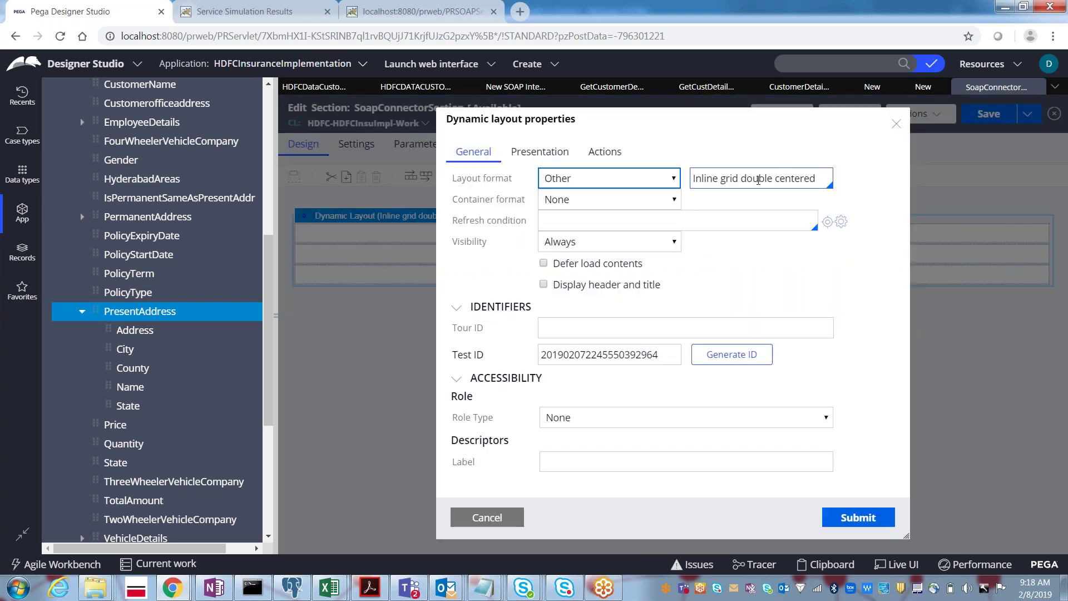
pyautogui.tripleClick(758, 180)
pyautogui.press('BackSpace')
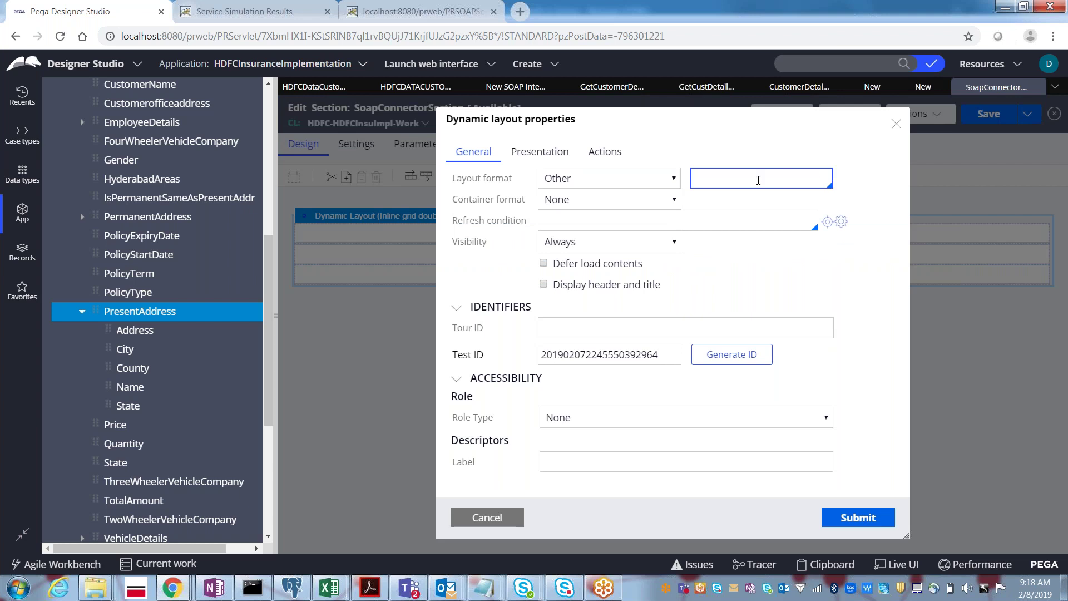
pyautogui.click(758, 180)
pyautogui.press('Down')
pyautogui.press('Down')
pyautogui.press('Down')
pyautogui.press('Down')
pyautogui.press('Down')
pyautogui.press('Down')
pyautogui.press('Down')
pyautogui.press('Down')
pyautogui.press('Down')
pyautogui.press('Down')
pyautogui.press('Down')
pyautogui.press('Down')
pyautogui.press('Down')
pyautogui.press('Down')
pyautogui.press('Down')
pyautogui.press('Down')
pyautogui.press('Down')
pyautogui.press('Down')
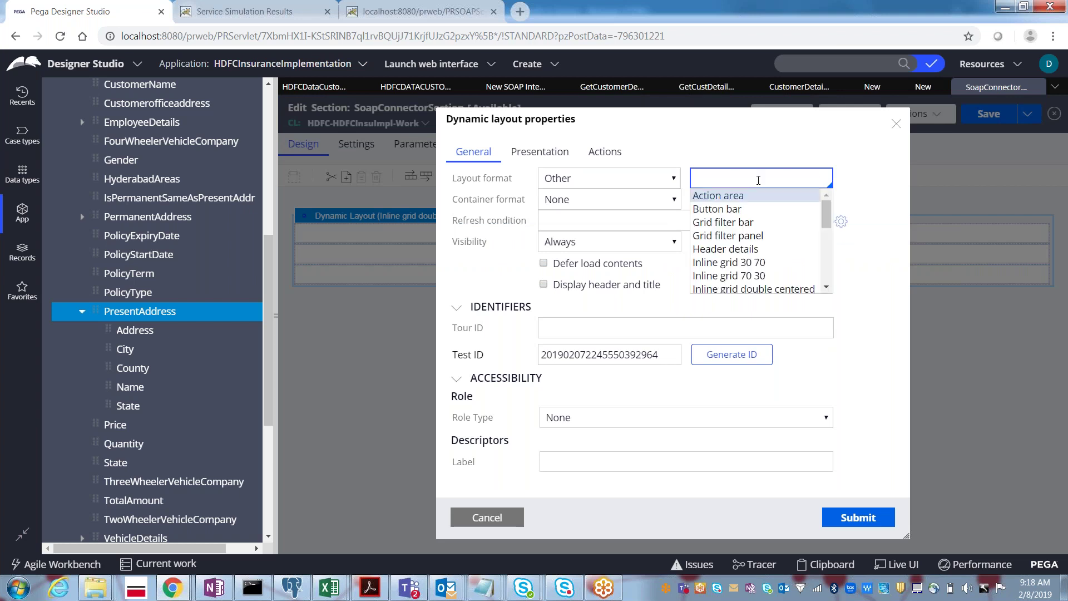
pyautogui.press('Down')
pyautogui.press('Down')
pyautogui.press('Down')
pyautogui.press('Down')
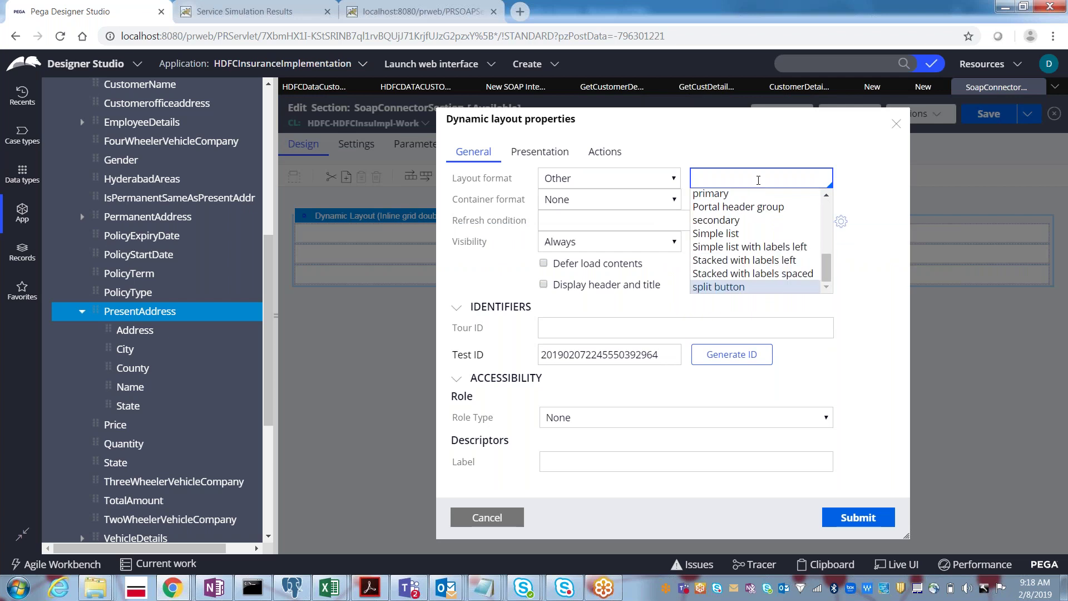
pyautogui.press('Up')
pyautogui.press('Up')
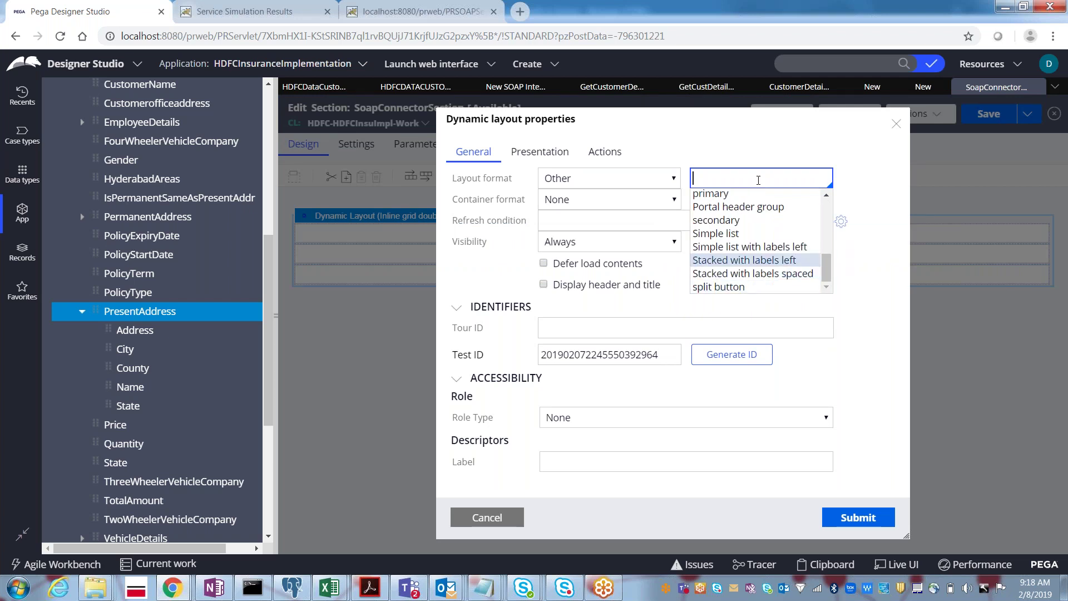
pyautogui.press('Return')
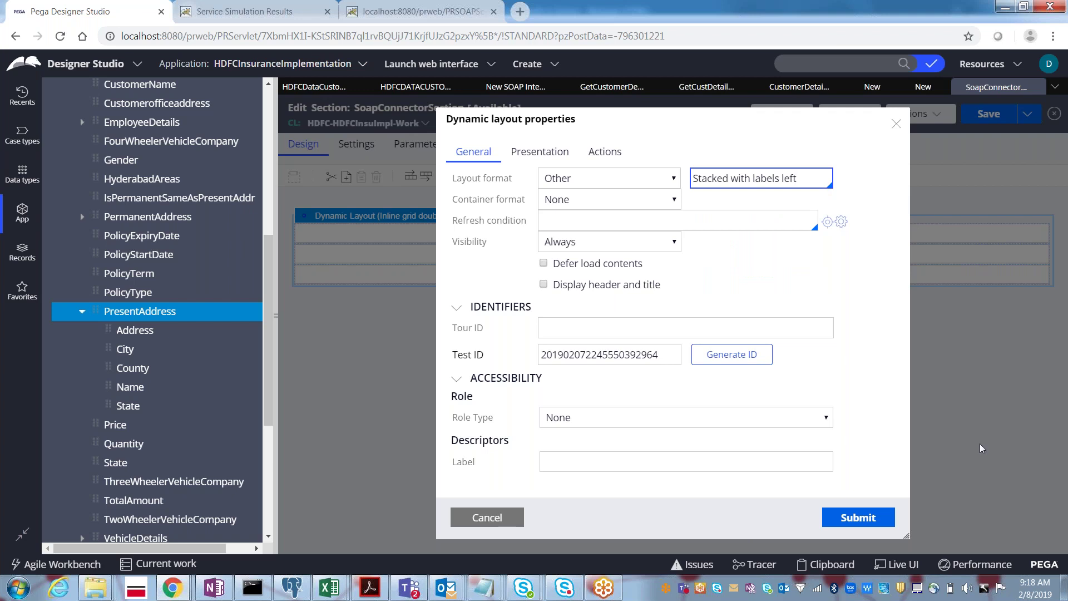
pyautogui.click(859, 518)
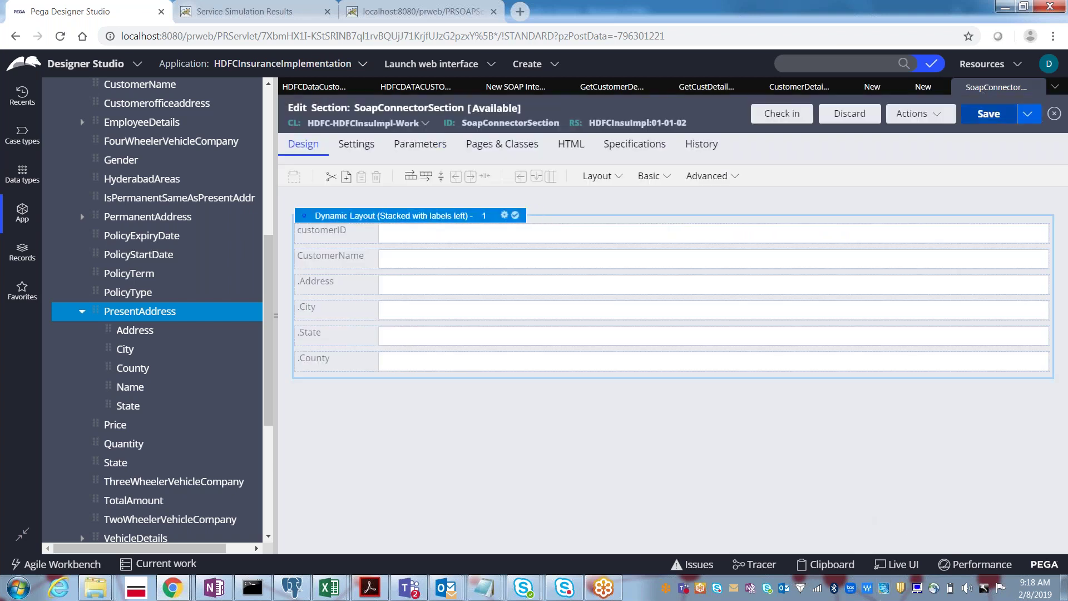
# Save SoapConnectorSection and the SOAPConnectorFlow flow action.
pyautogui.click(985, 122)
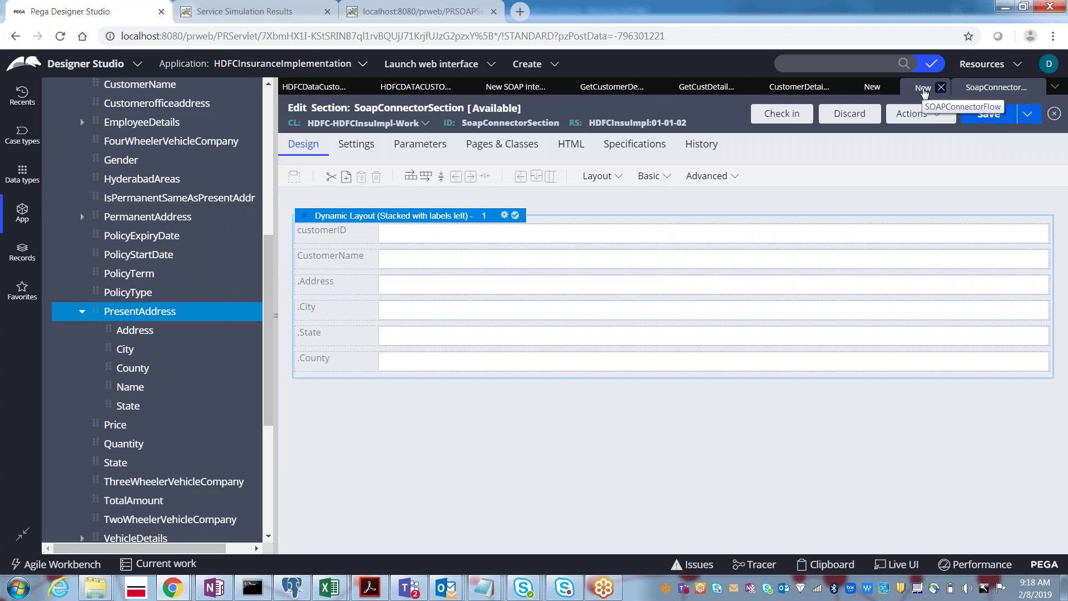
pyautogui.click(922, 89)
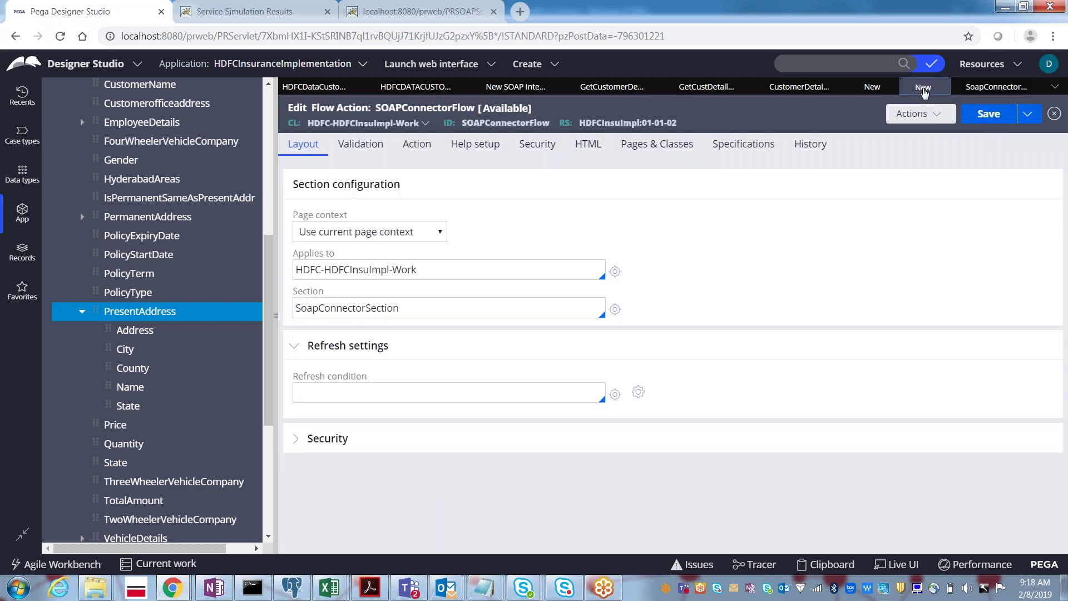
pyautogui.click(977, 121)
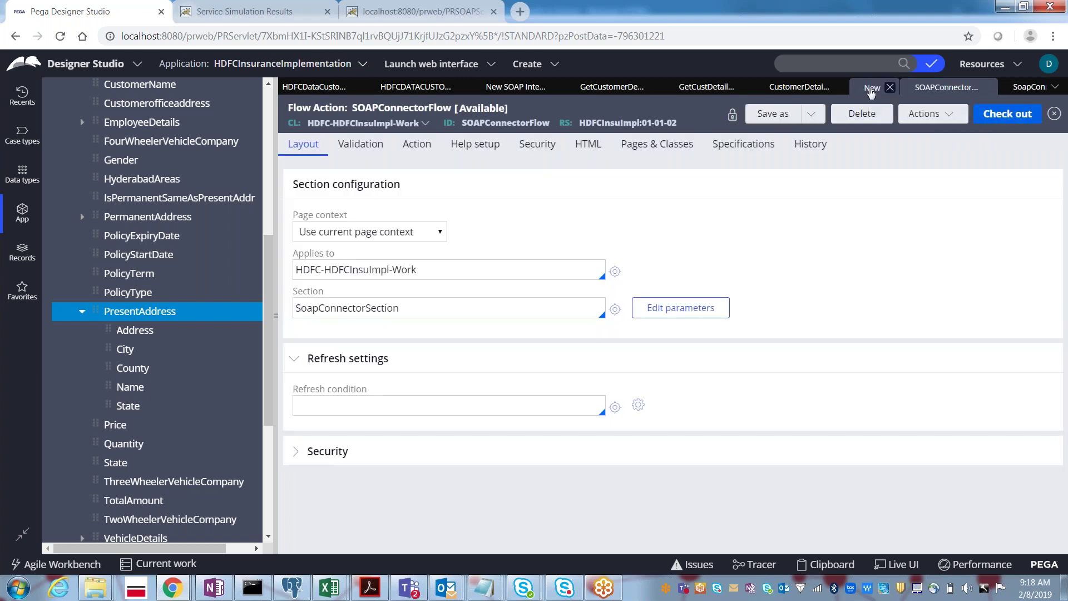
# Submit the connector properties with the SOAPConnectorFlow flow action and save the SOAPConnectorFlow flow.
pyautogui.click(871, 89)
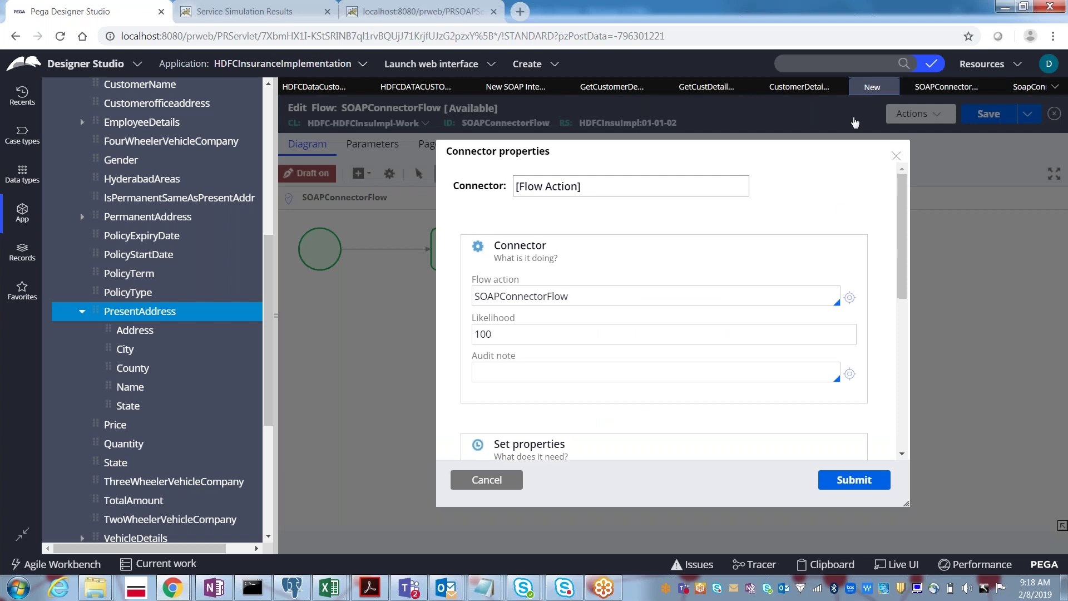
pyautogui.click(851, 482)
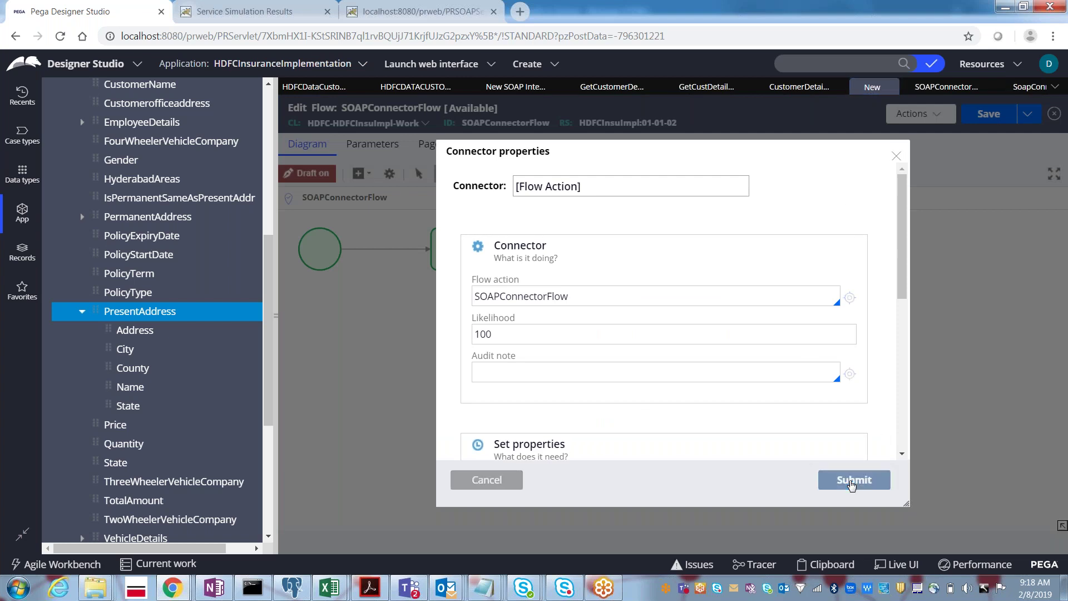
pyautogui.click(989, 119)
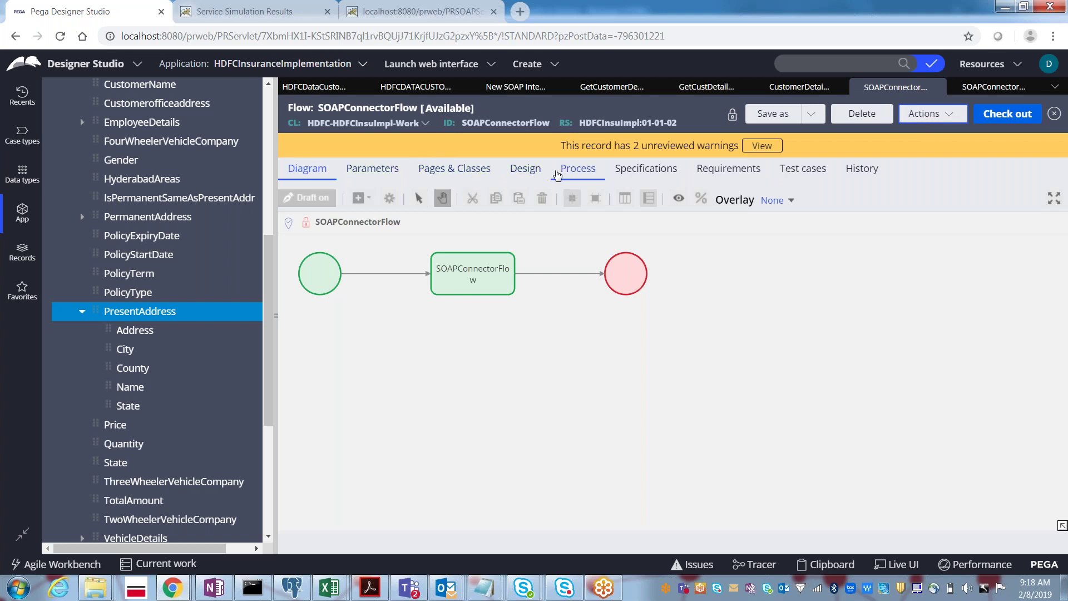
# Enable Creates a new work object in the flow's process settings and set its work parties to pyCaseManagementDefault.
pyautogui.click(567, 174)
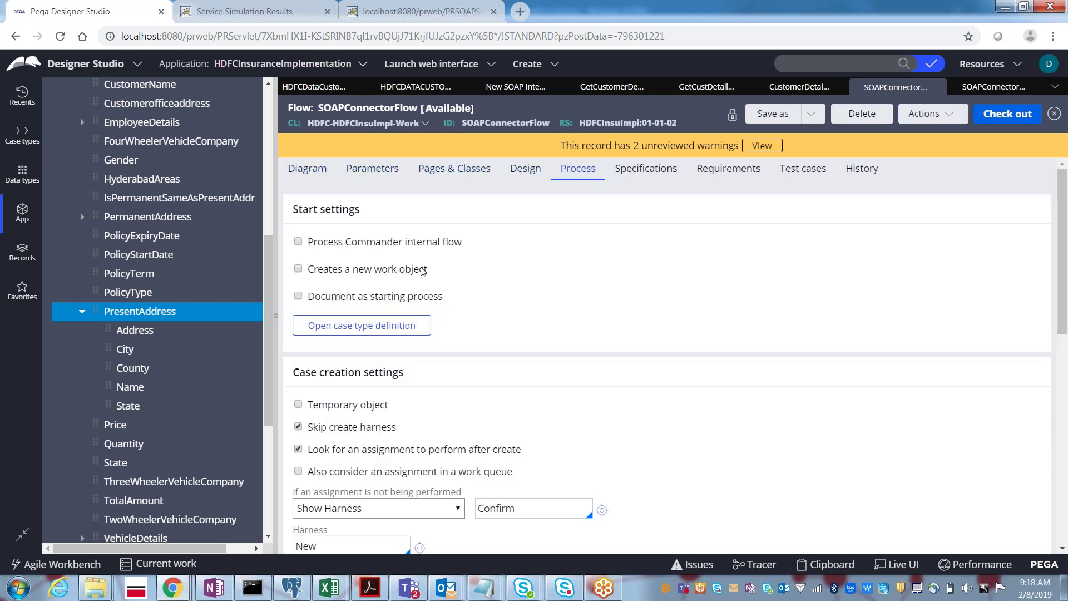
pyautogui.click(299, 270)
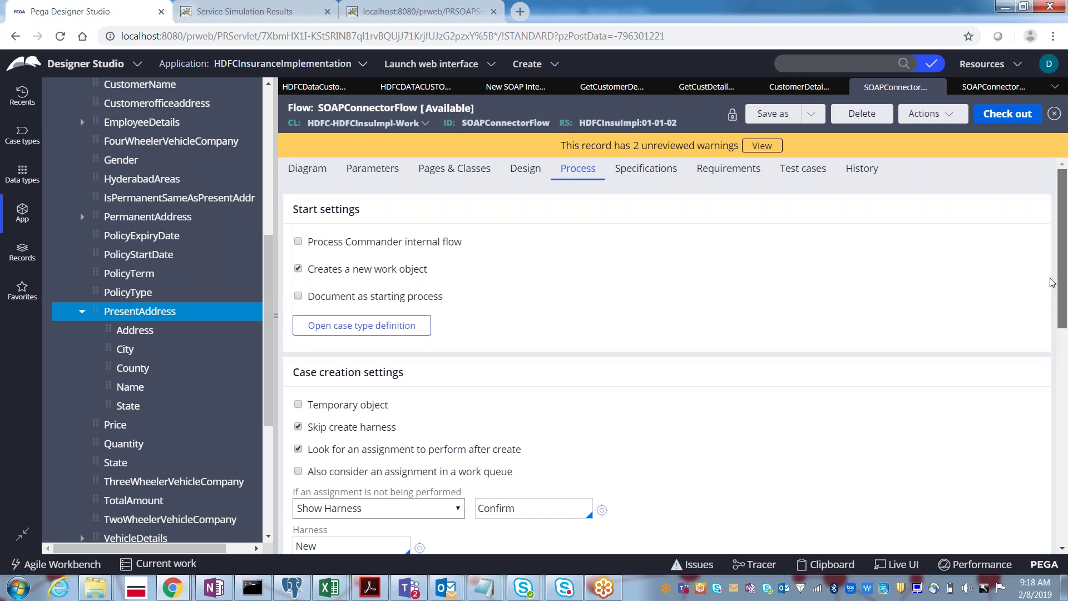
pyautogui.scroll(-5, 1051, 283)
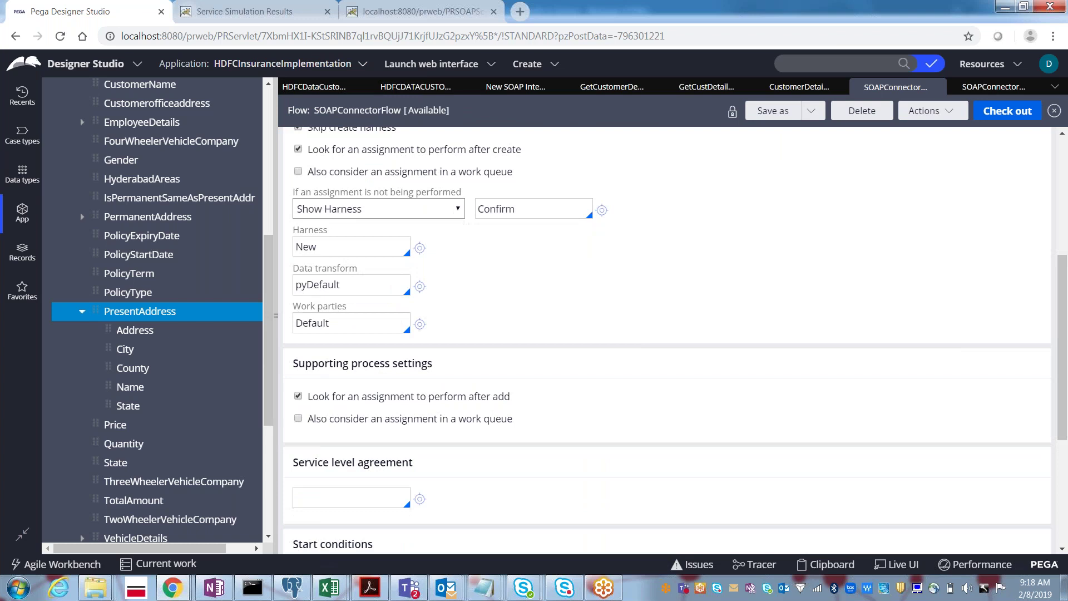
pyautogui.doubleClick(332, 323)
pyautogui.press('BackSpace')
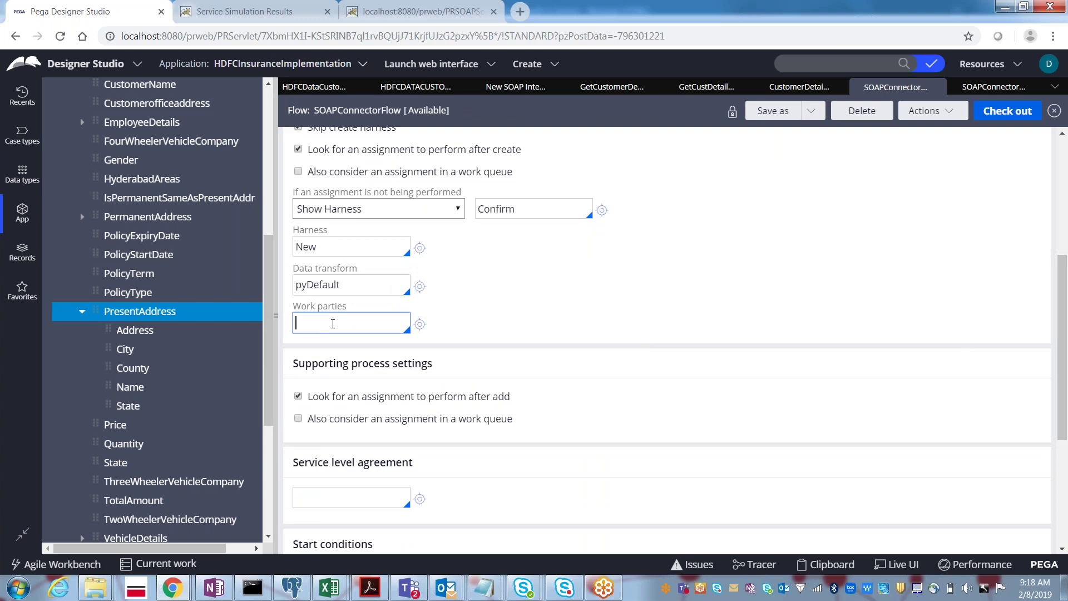
pyautogui.press('Down')
pyautogui.press('Down')
pyautogui.press('Down')
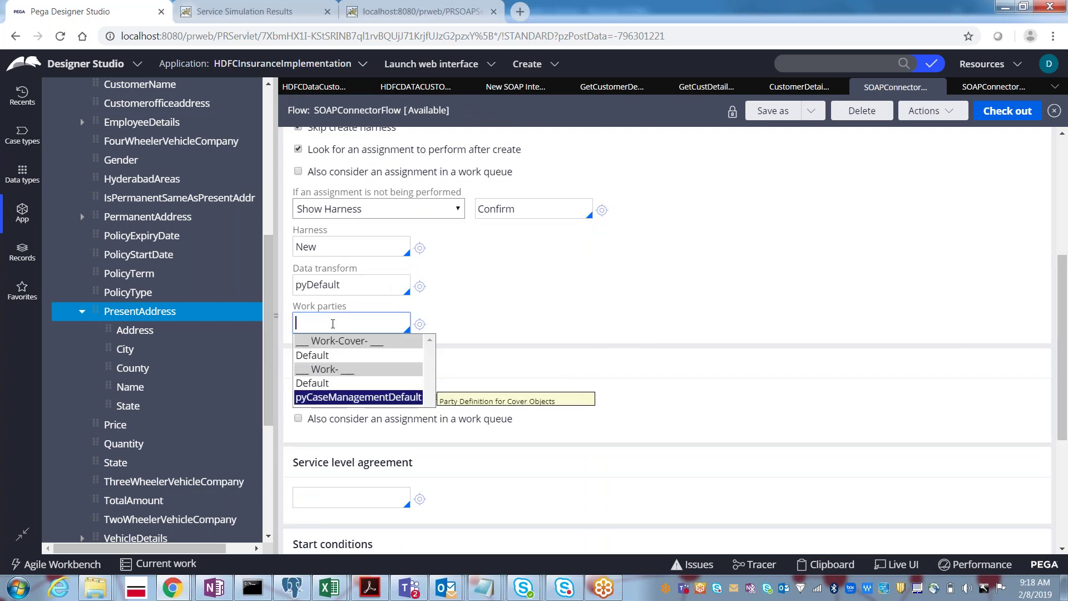
pyautogui.press('Return')
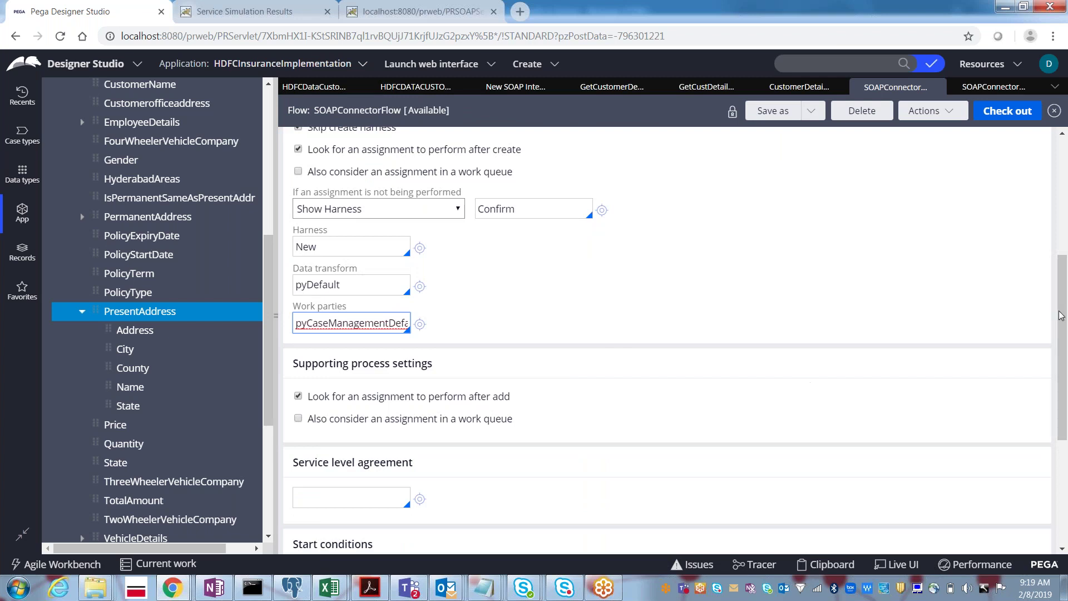
# Check out and save the SOAPConnectorFlow flow, and run it.
pyautogui.scroll(5, 1056, 271)
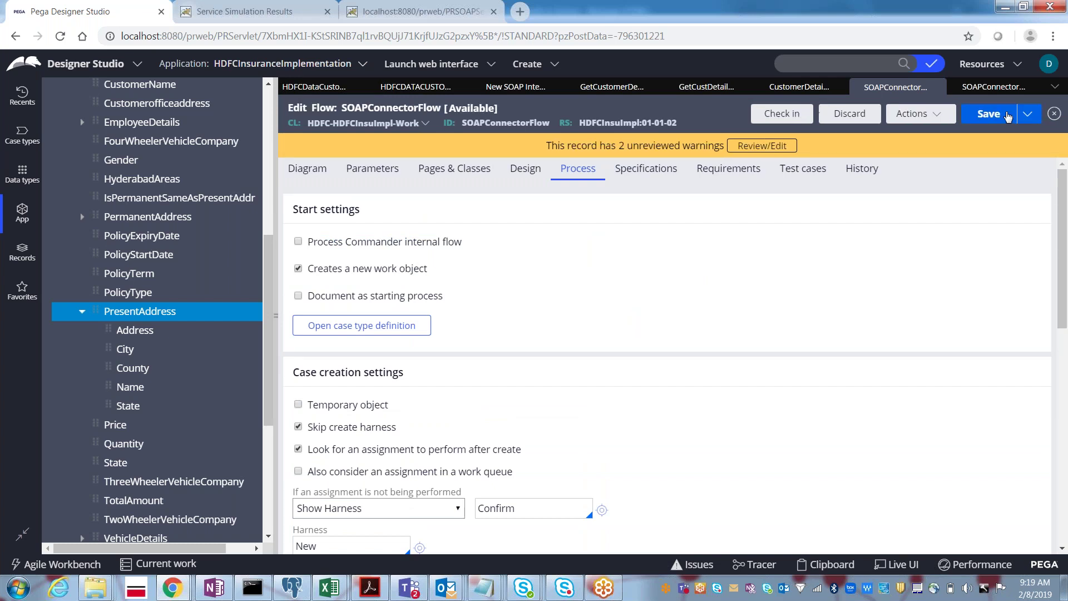
pyautogui.click(983, 114)
pyautogui.click(908, 115)
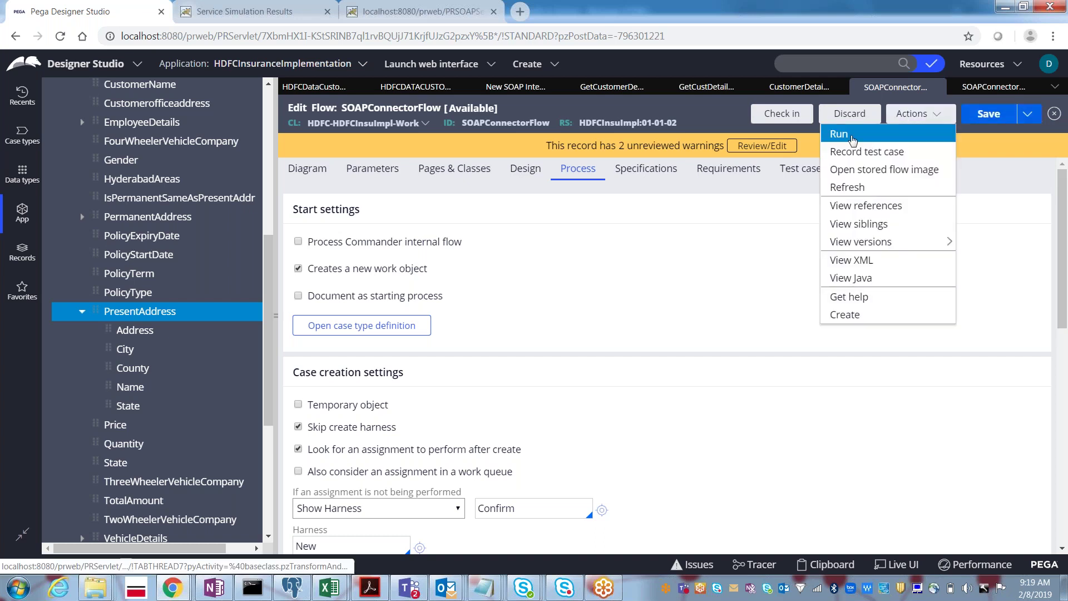
pyautogui.click(853, 140)
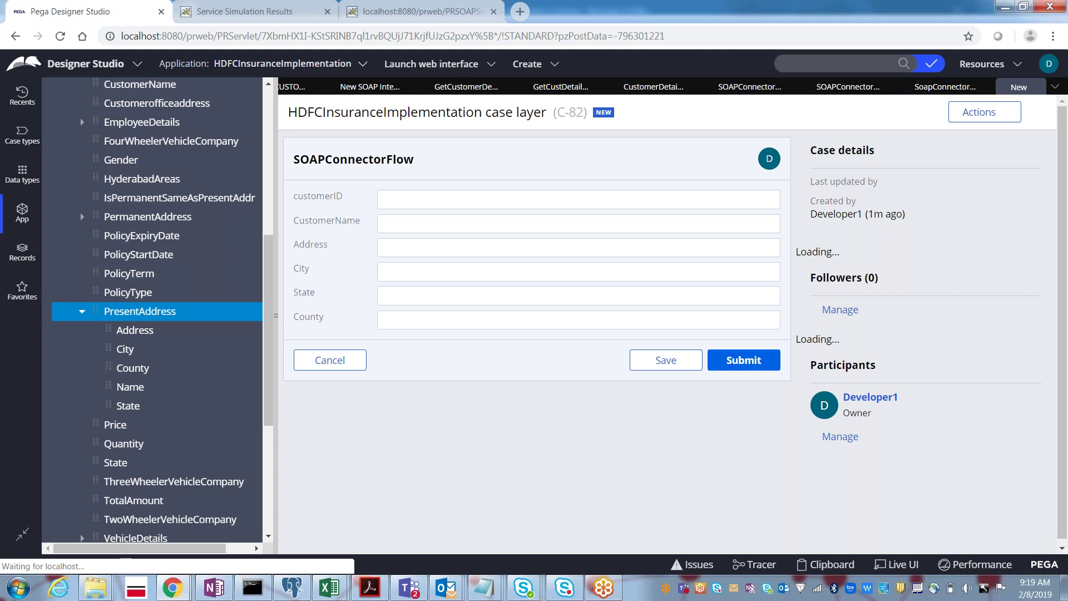
# Enter the customer's ID in the running SOAPConnectorFlow form and leave the field to fetch the customer details.
pyautogui.click(528, 198)
pyautogui.write('14')
pyautogui.press('Tab')
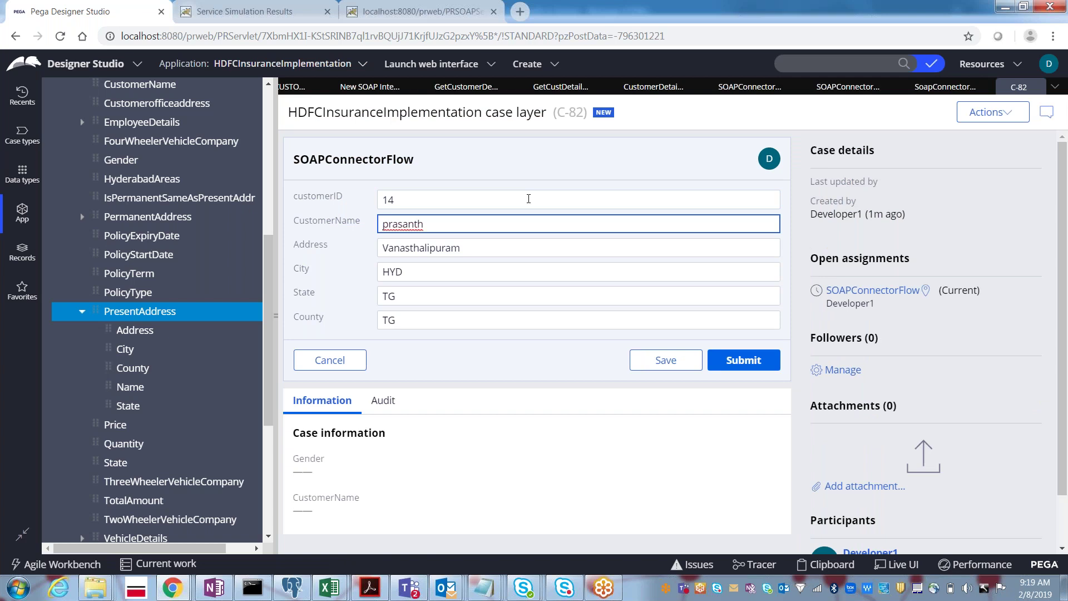
# Replace the customerID in the C-82 form with several other customers' IDs in turn, leaving the field each time to fetch their details.
pyautogui.click(471, 202)
pyautogui.press('BackSpace')
pyautogui.write('8')
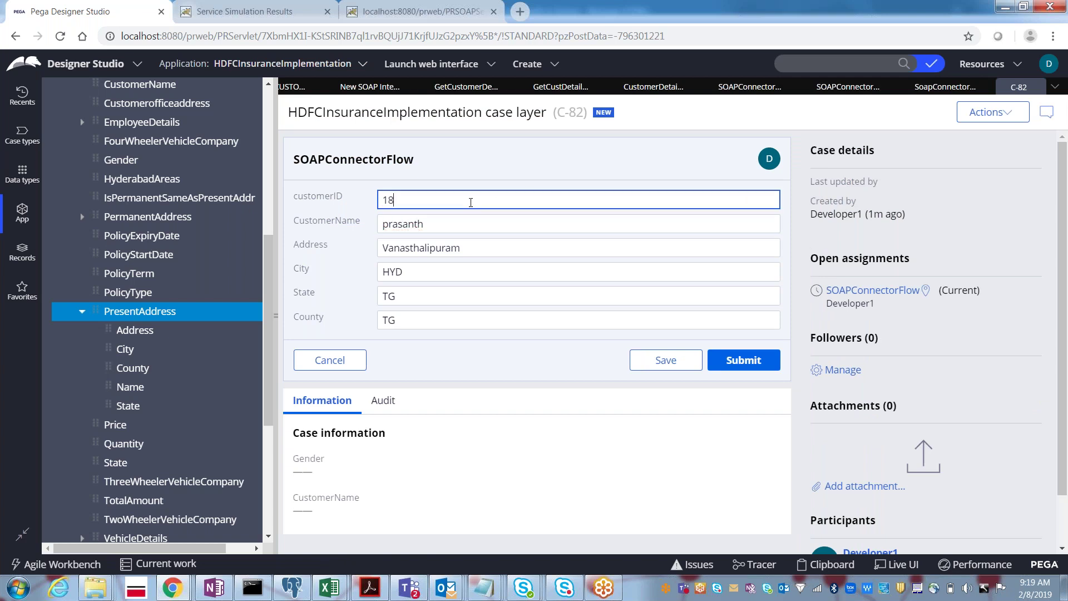
pyautogui.press('Tab')
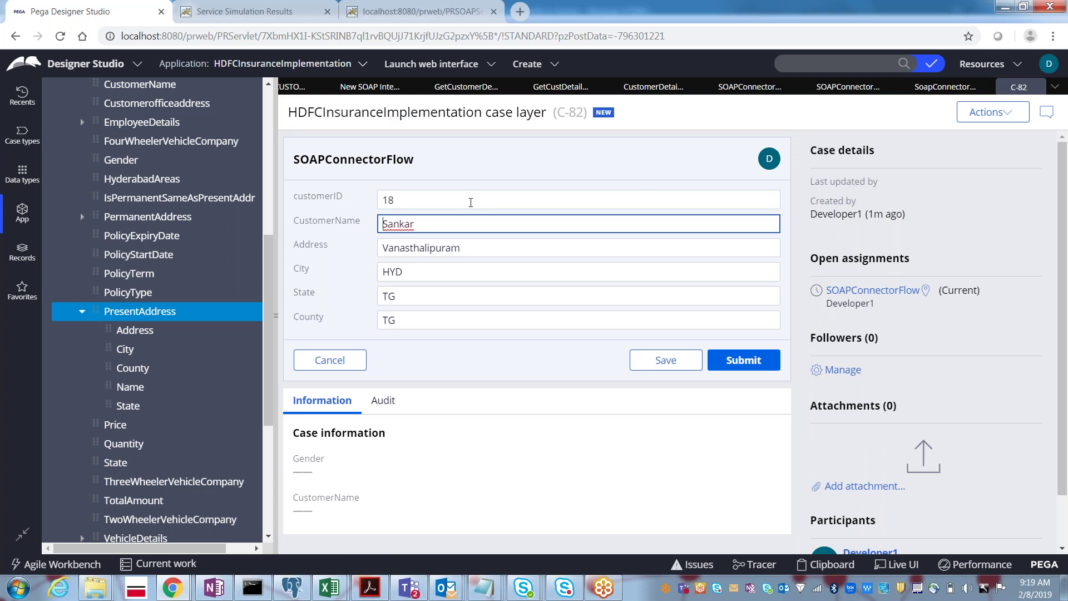
pyautogui.click(470, 201)
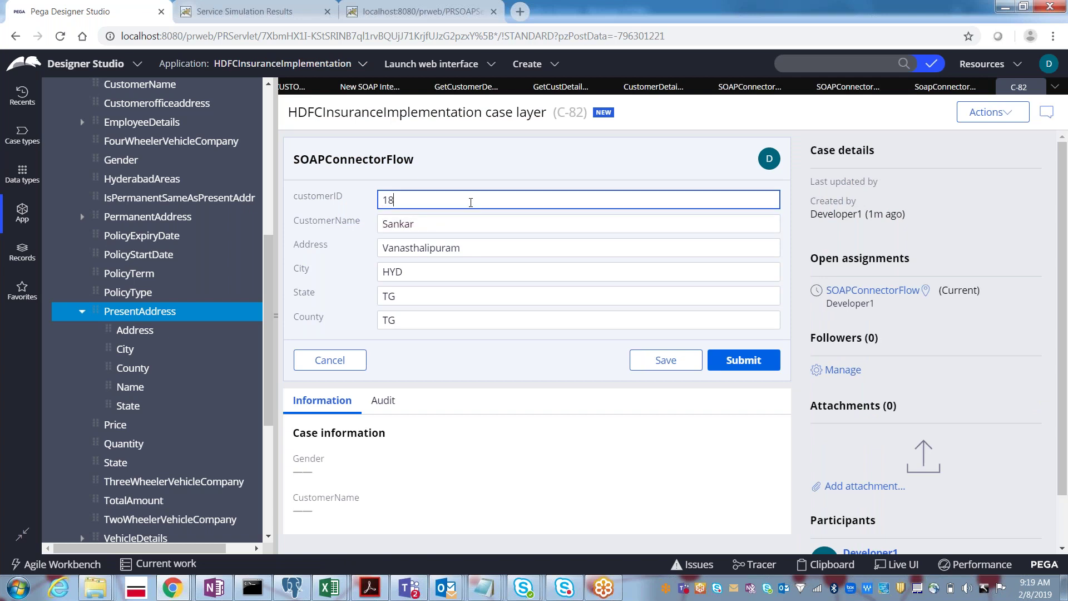
pyautogui.press('BackSpace')
pyautogui.press('BackSpace')
pyautogui.write('4')
pyautogui.press('Tab')
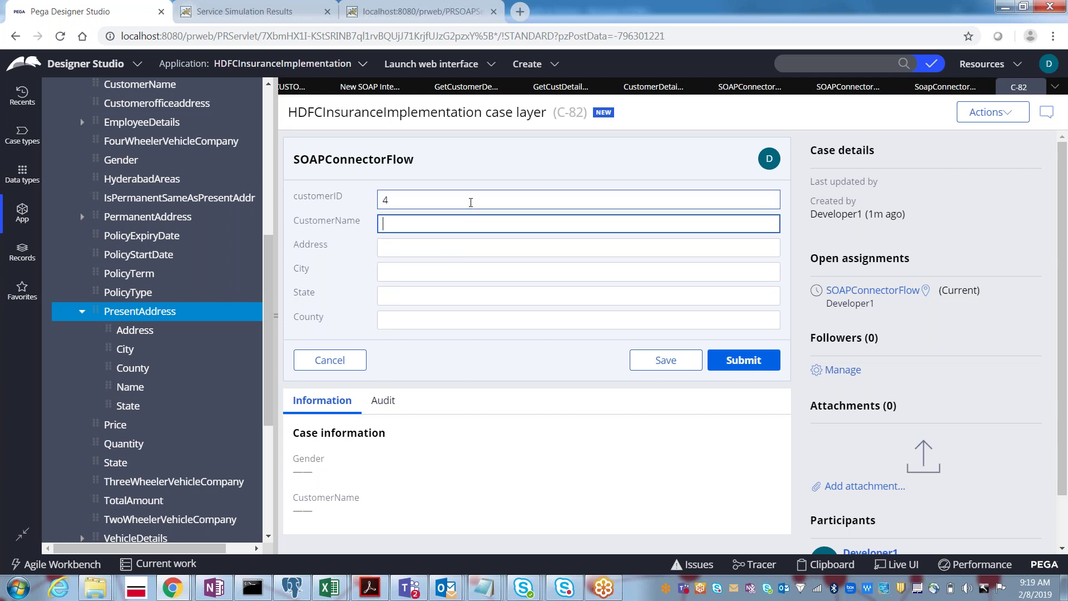
pyautogui.click(471, 202)
pyautogui.press('BackSpace')
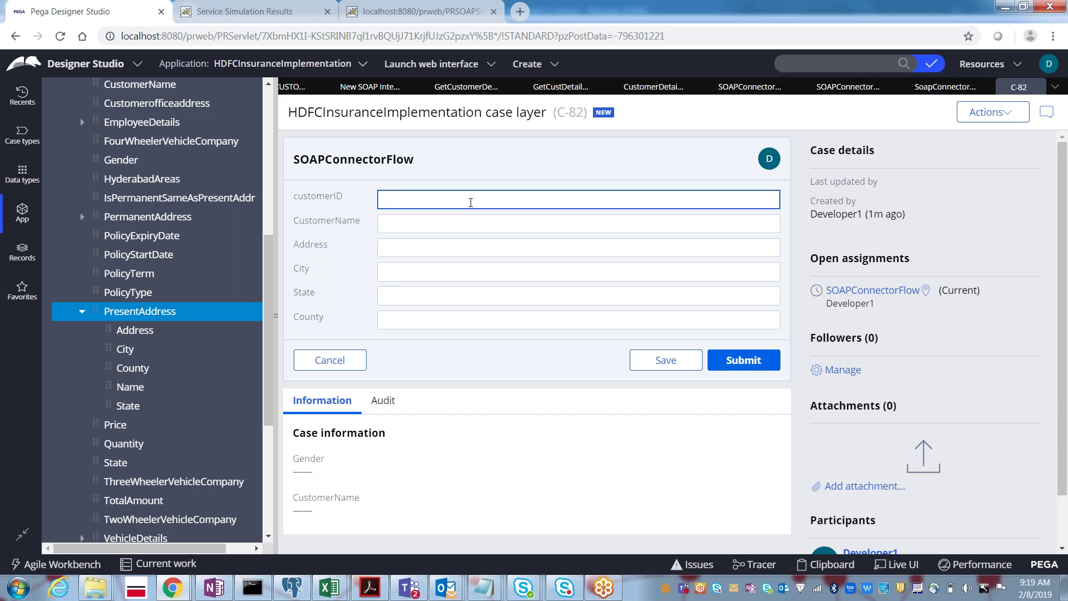
pyautogui.write('8')
pyautogui.press('Tab')
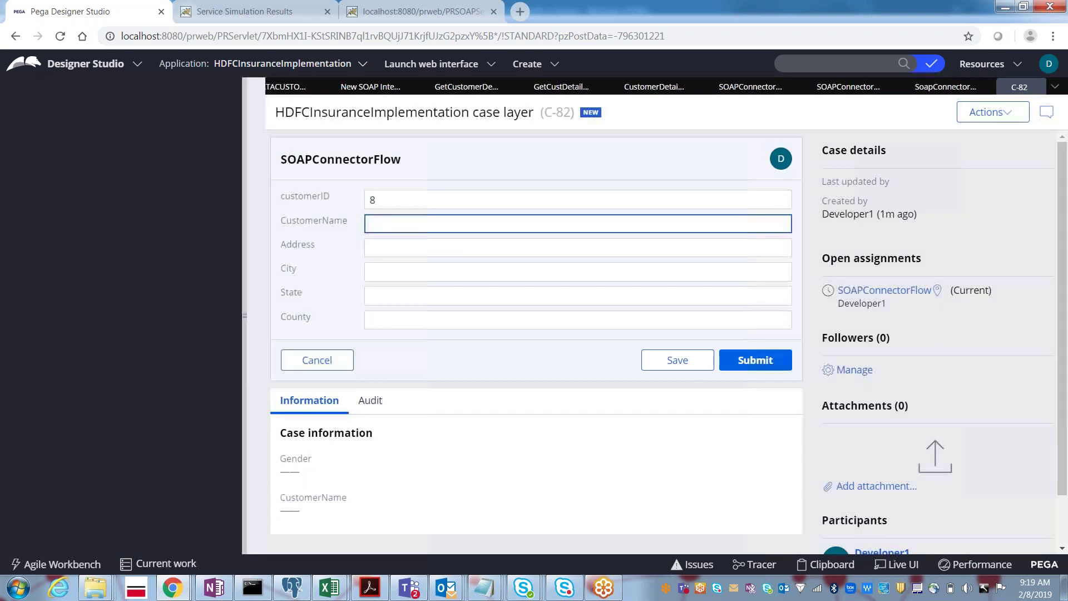
# Check which customer IDs exist in the CustomerDetails data type's records and return to case C-82.
pyautogui.click(73, 88)
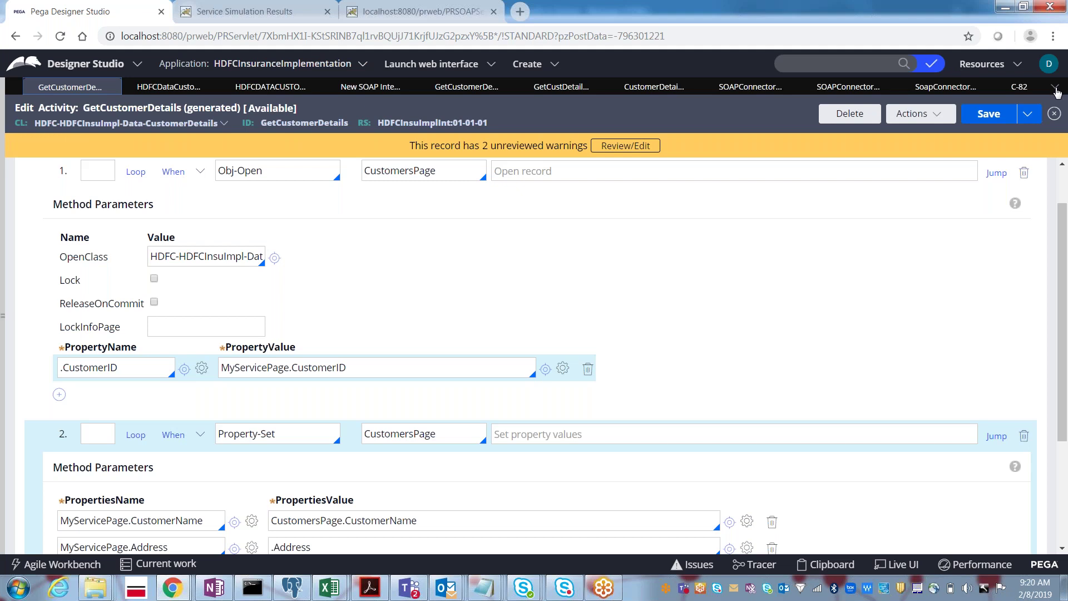
pyautogui.click(1057, 93)
pyautogui.click(1027, 132)
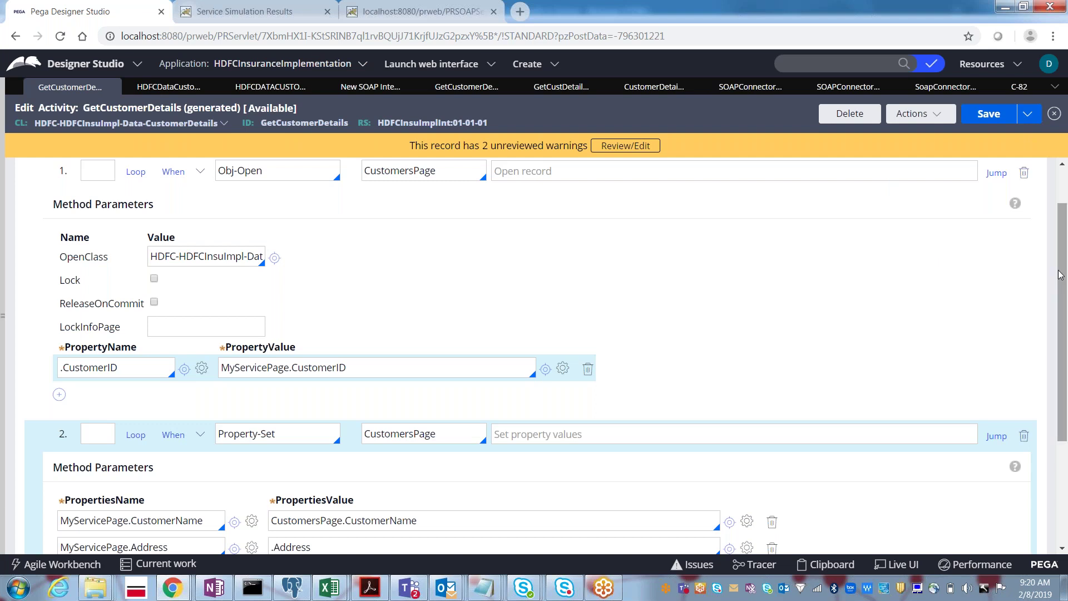
pyautogui.scroll(1, 1056, 246)
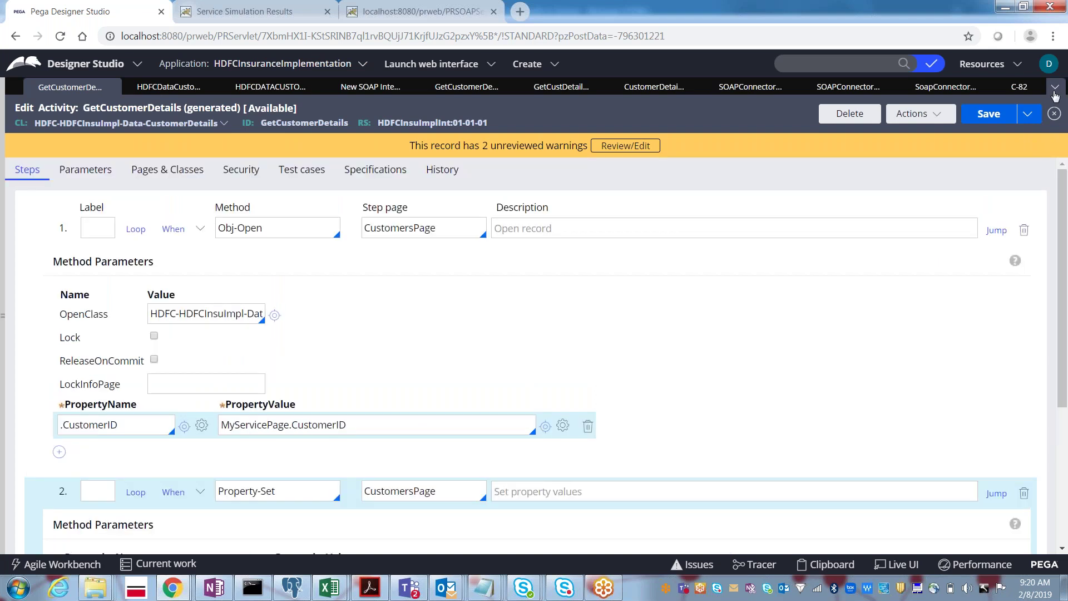
pyautogui.click(1054, 94)
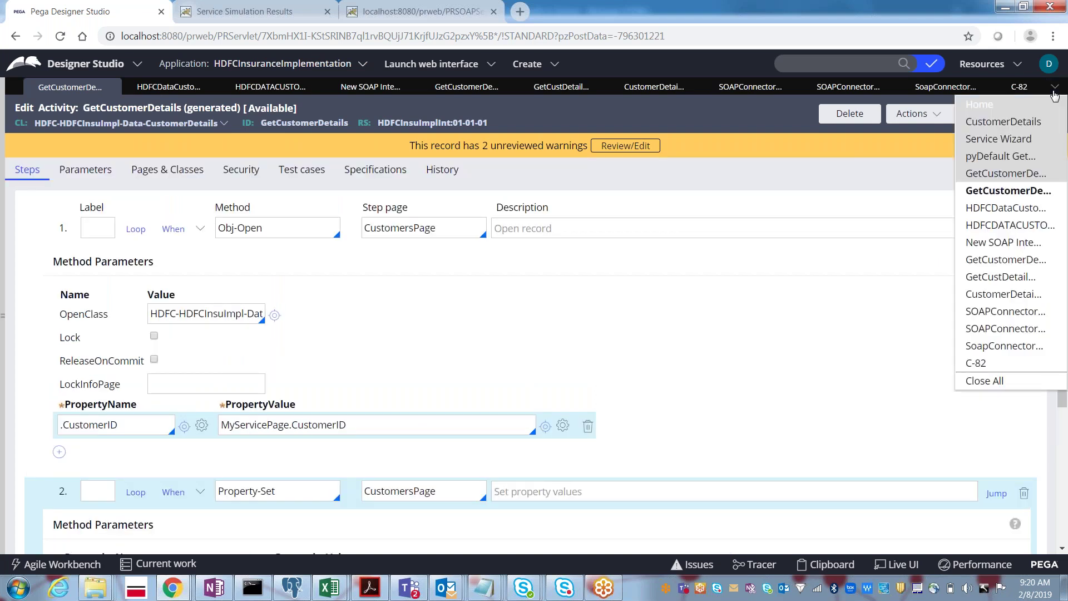
pyautogui.click(1003, 126)
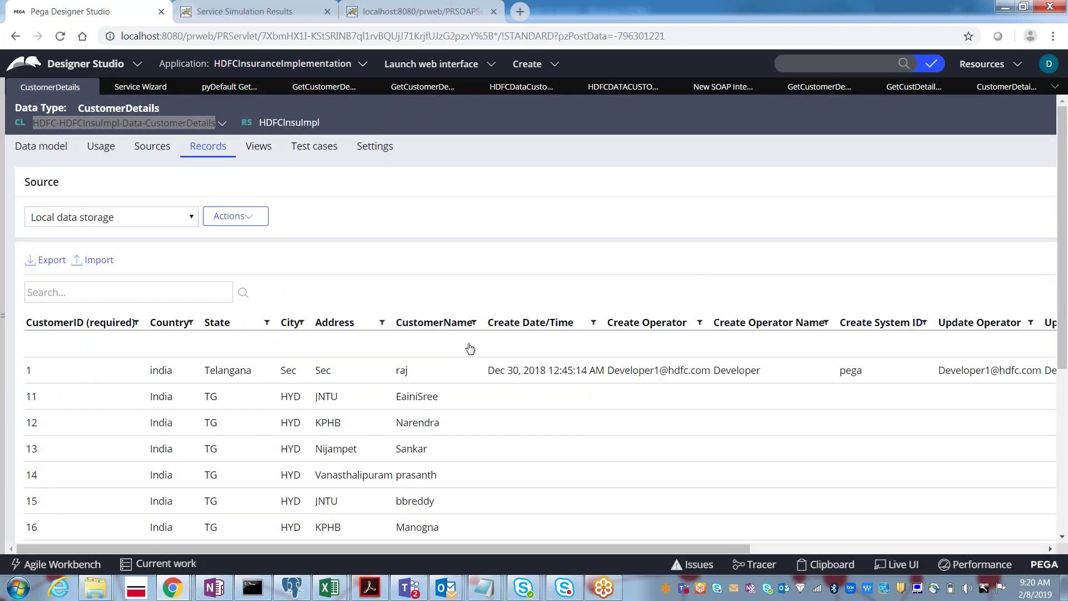
pyautogui.click(1056, 92)
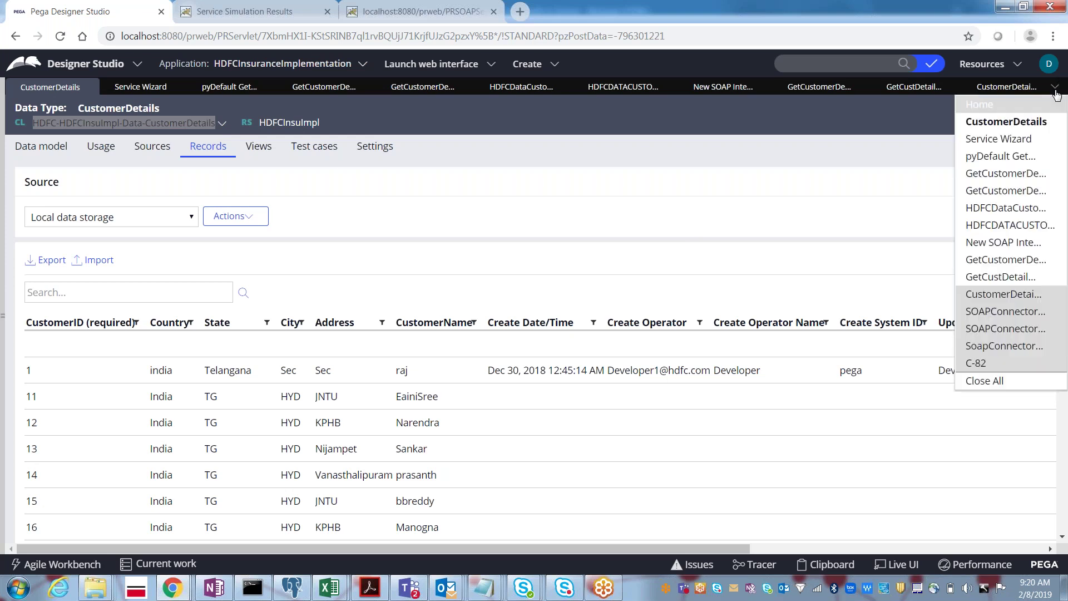
pyautogui.click(975, 365)
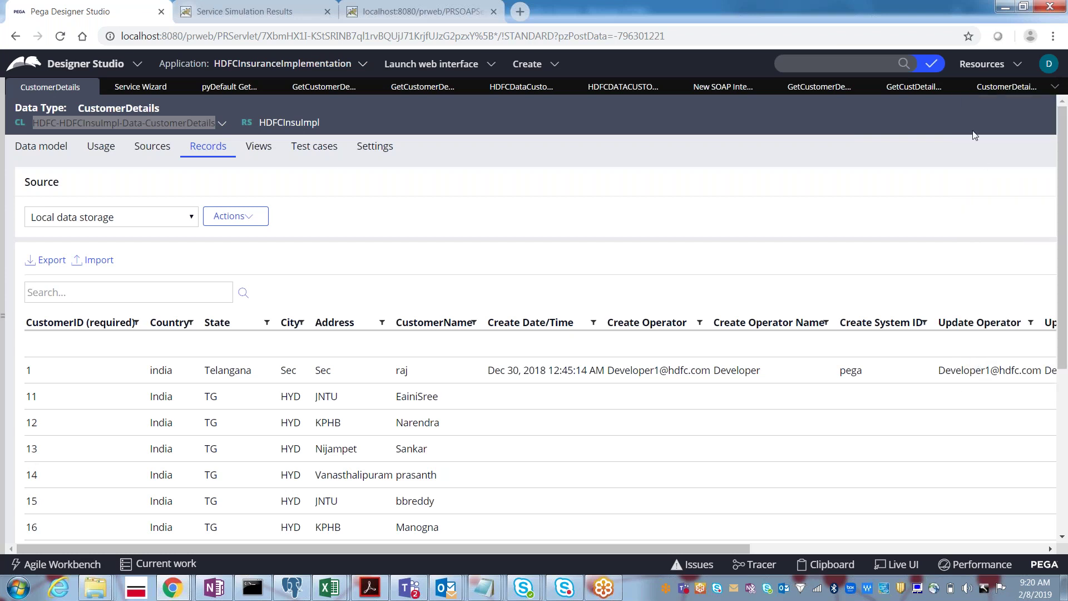
pyautogui.click(1057, 92)
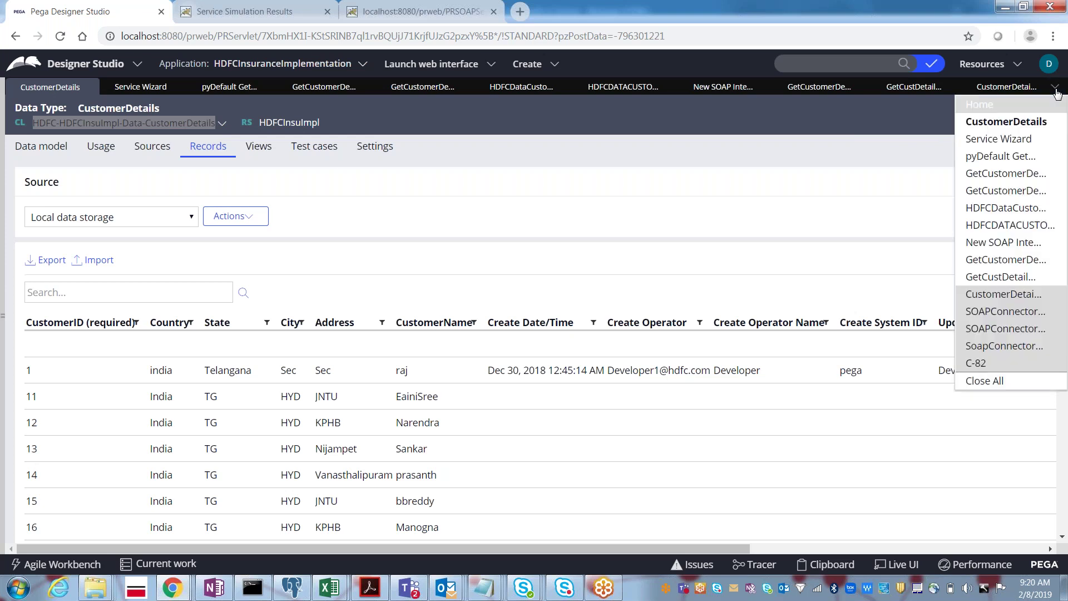
pyautogui.click(979, 362)
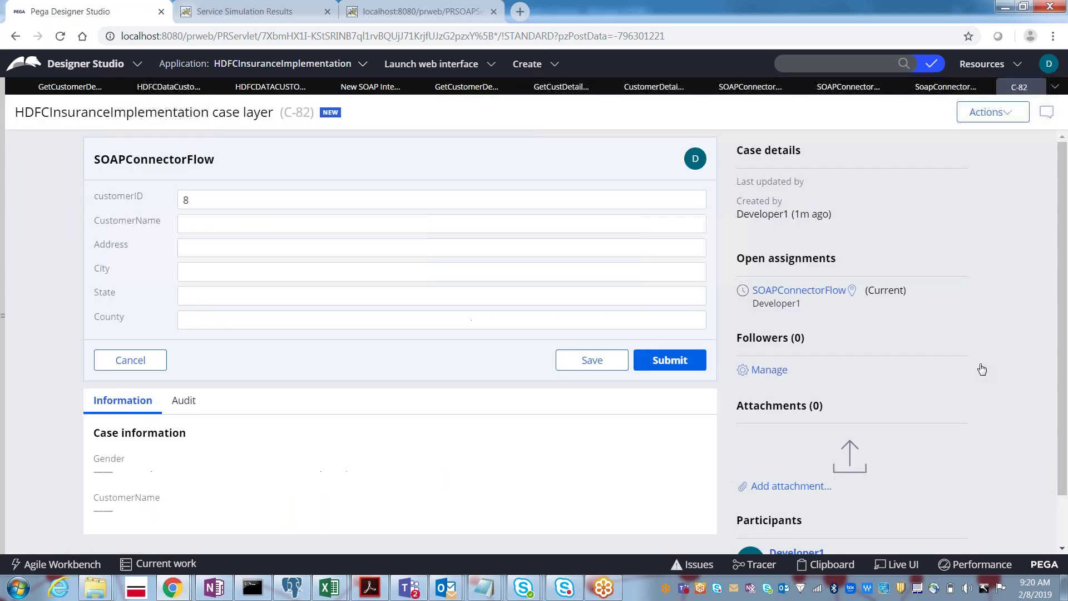
# Enter three existing customers' IDs from the data records one after another in customerID, fetching each customer's details from the service.
pyautogui.click(205, 204)
pyautogui.press('BackSpace')
pyautogui.write('11')
pyautogui.press('Tab')
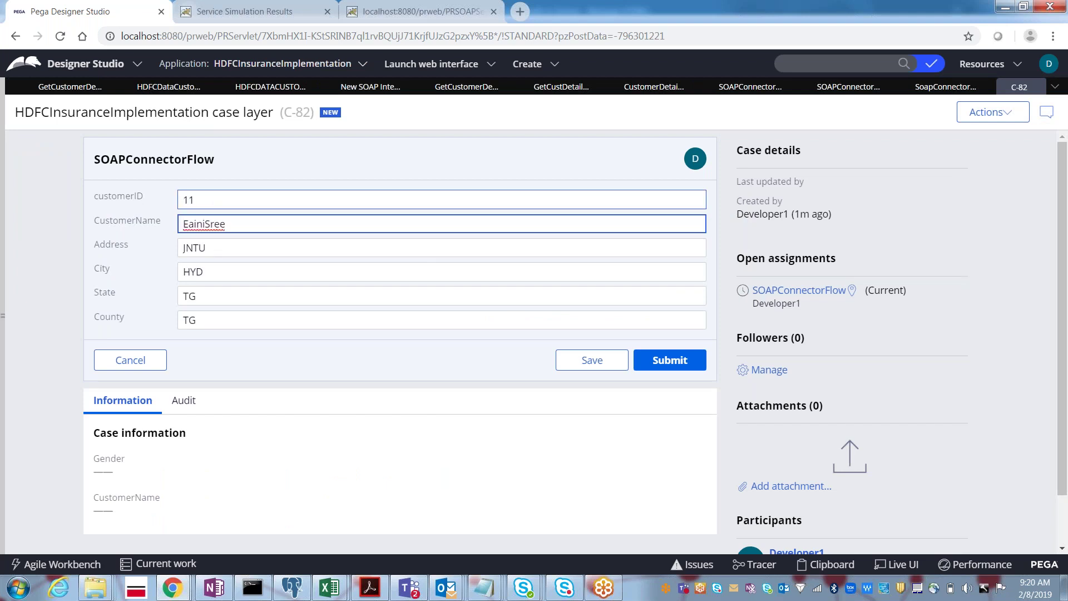
pyautogui.click(193, 200)
pyautogui.write('2')
pyautogui.press('Tab')
pyautogui.click(194, 199)
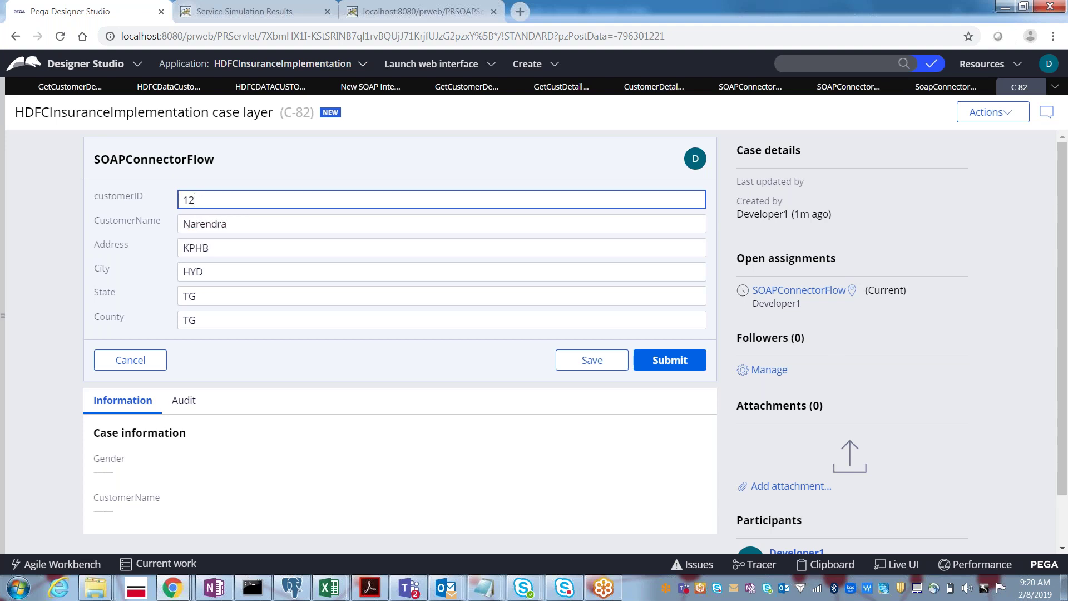
pyautogui.press('BackSpace')
pyautogui.write('3')
pyautogui.press('Tab')
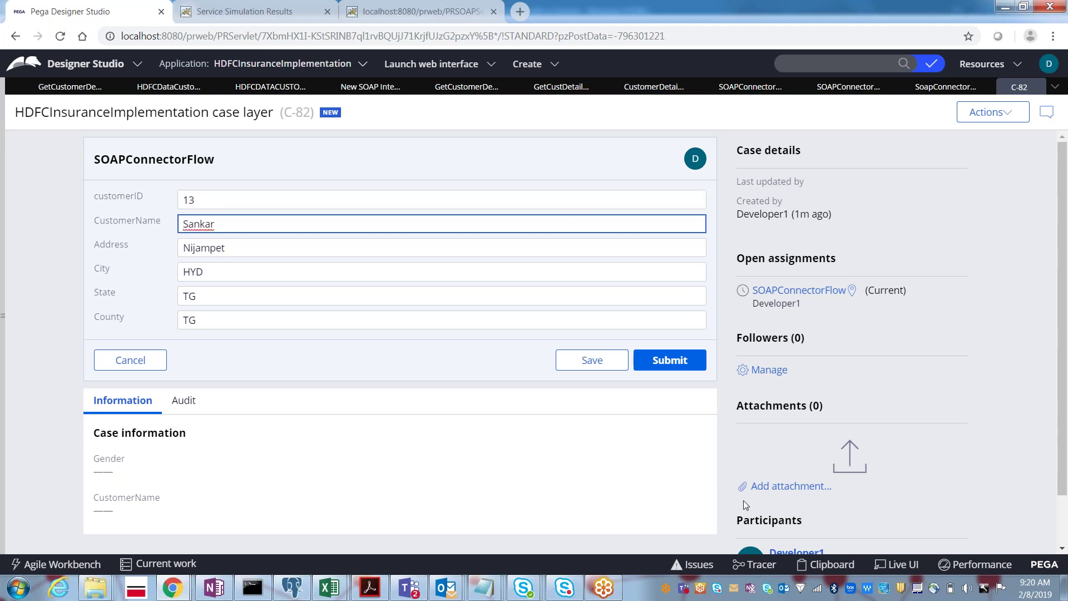
# Start Tracer and set its event types to include Services and SOAP Messages and exclude Data Pages.
pyautogui.click(759, 567)
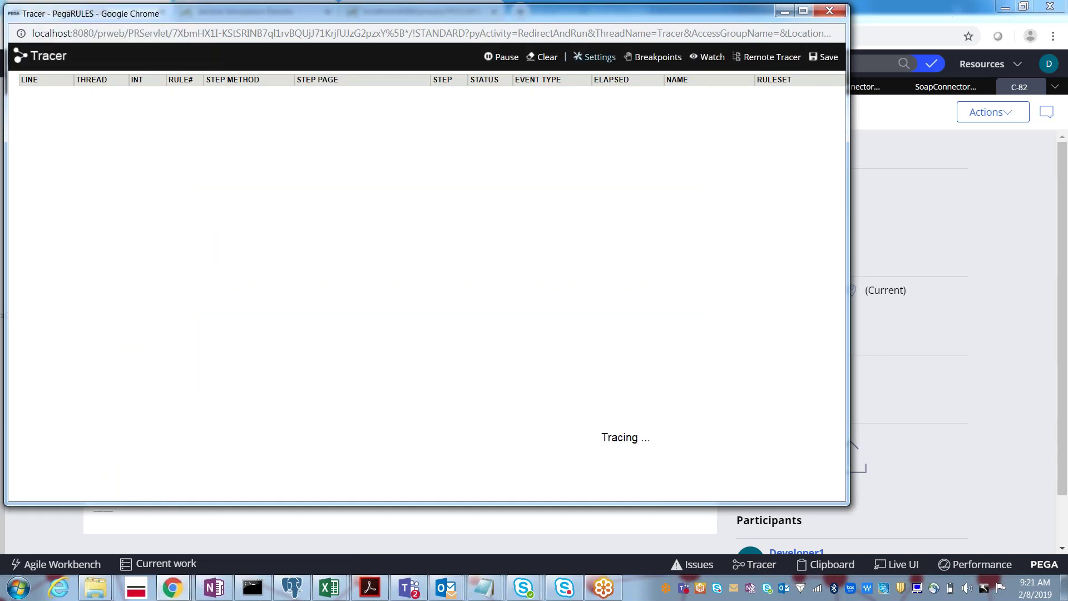
pyautogui.click(591, 64)
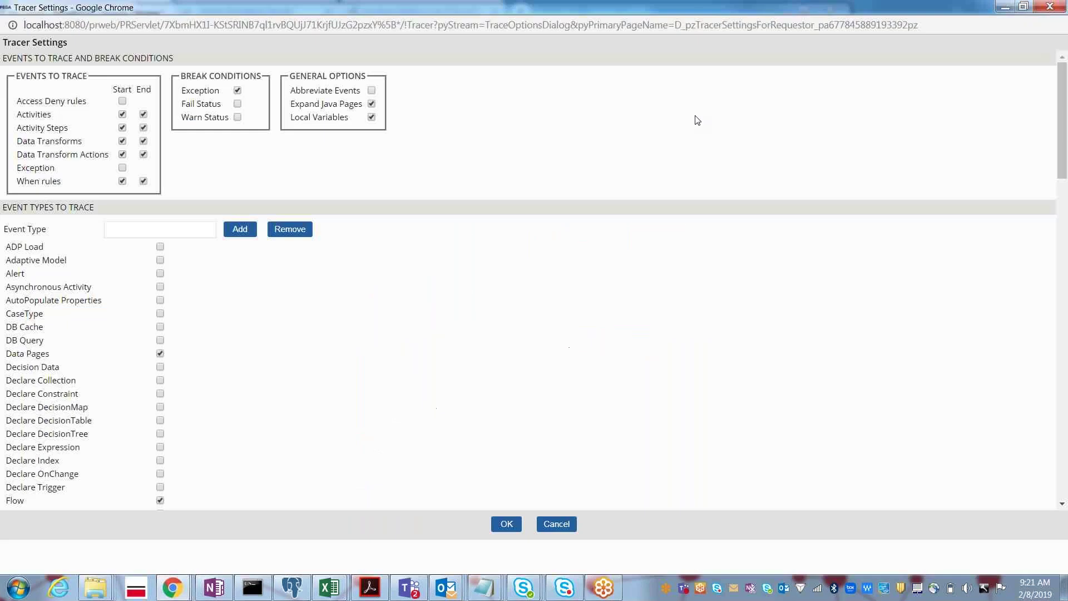
pyautogui.moveTo(1061, 159); pyautogui.dragTo(1061, 218)
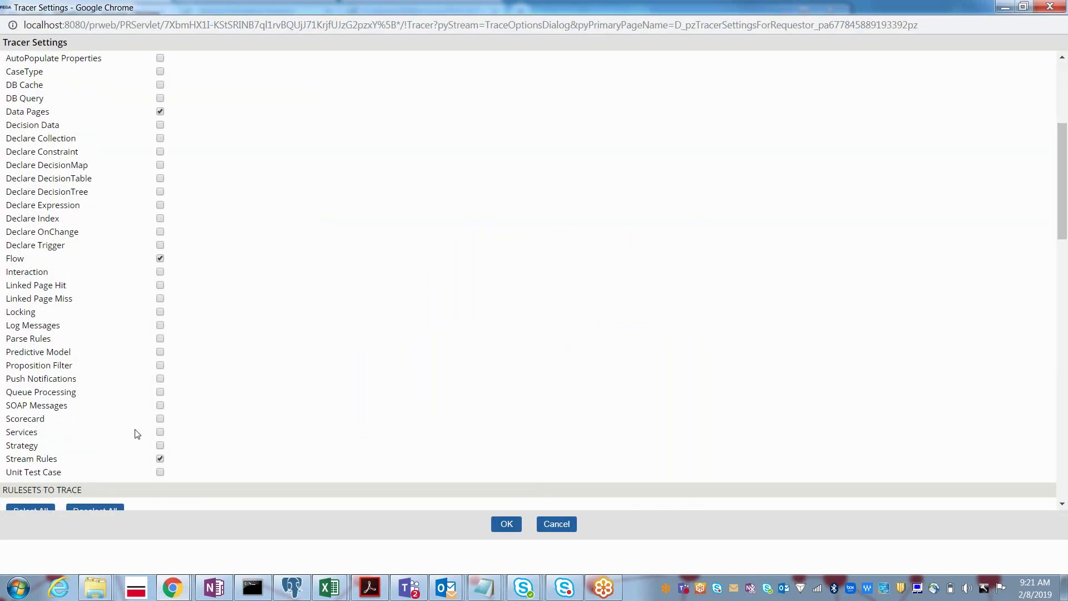
pyautogui.click(160, 433)
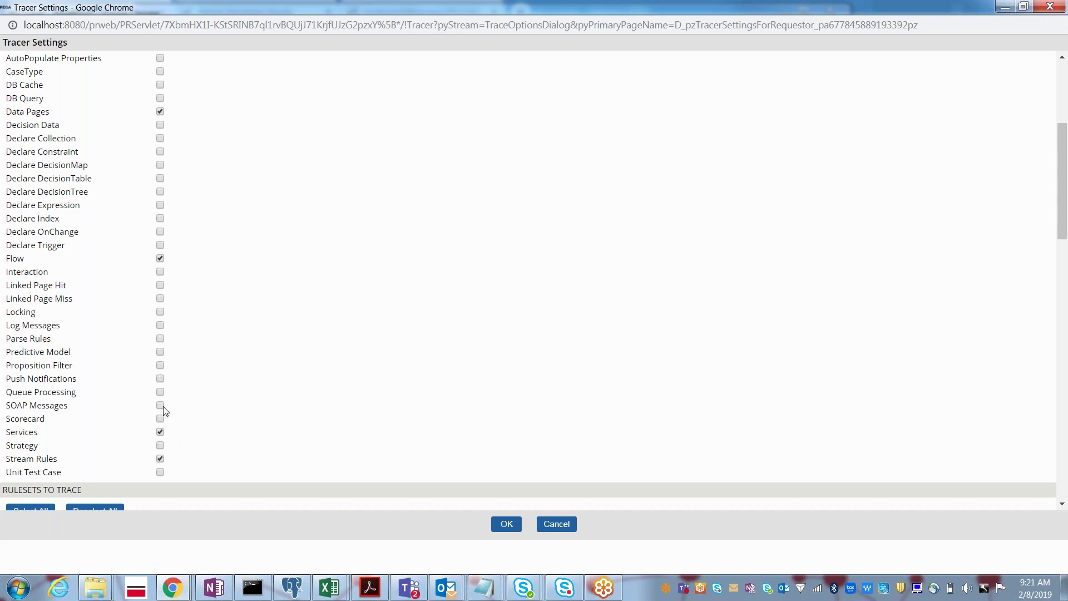
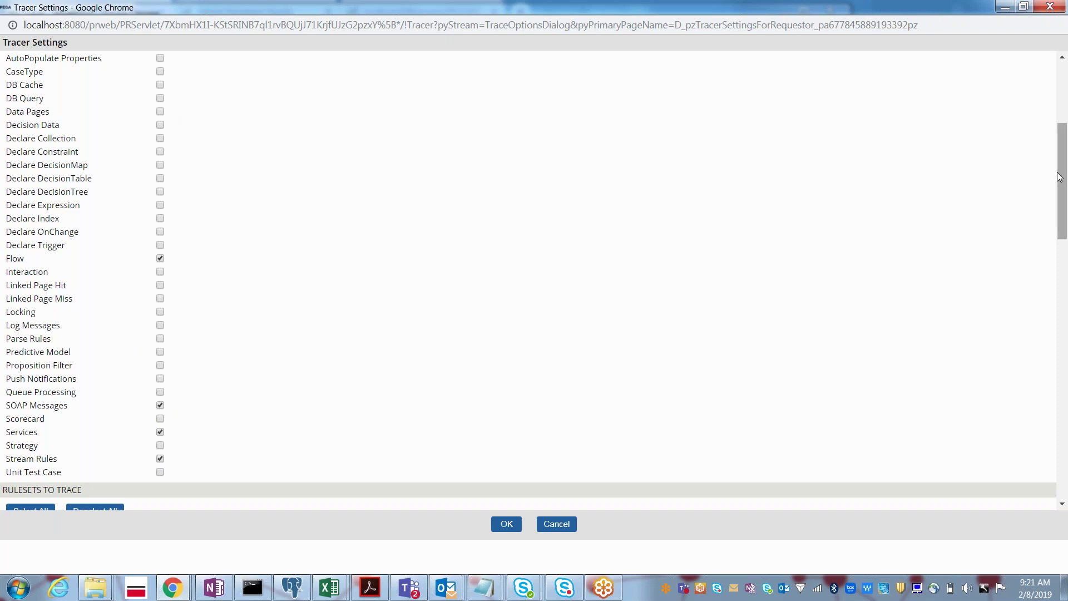
# Limit the rulesets to trace to the application's own ones, including HDFC, HDFCInsuImpl and HDFCInsu, and apply the tracer settings.
pyautogui.moveTo(1062, 178); pyautogui.dragTo(1065, 269)
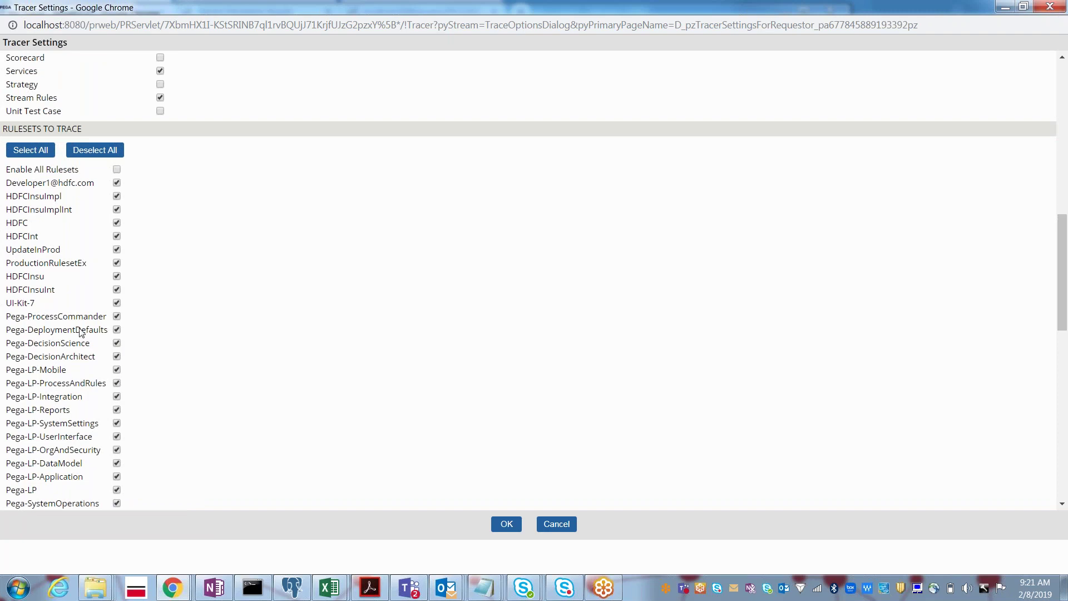
pyautogui.click(94, 150)
pyautogui.click(116, 222)
pyautogui.click(117, 198)
pyautogui.click(117, 277)
pyautogui.click(508, 526)
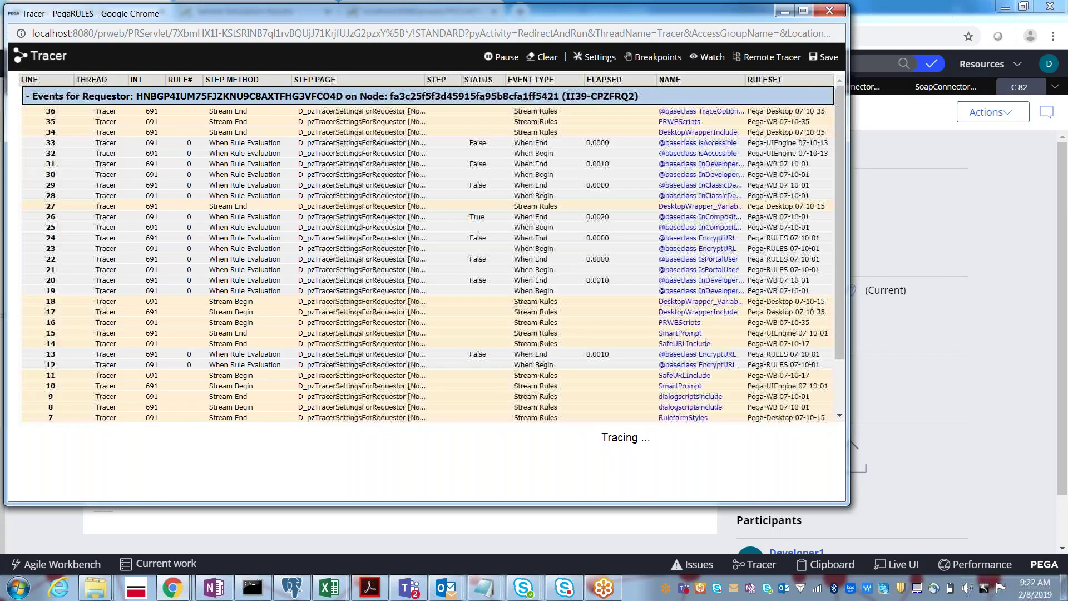
# Clear the recorded trace events and trace the fetching of another customer's details by changing customerID in the C-82 form.
pyautogui.click(541, 58)
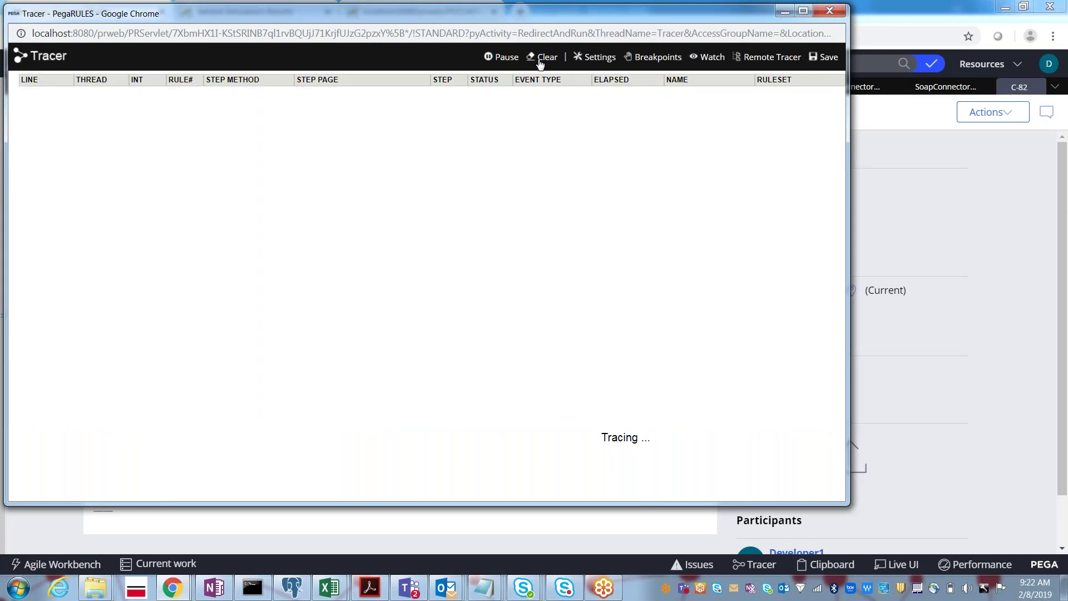
pyautogui.click(223, 523)
pyautogui.click(227, 206)
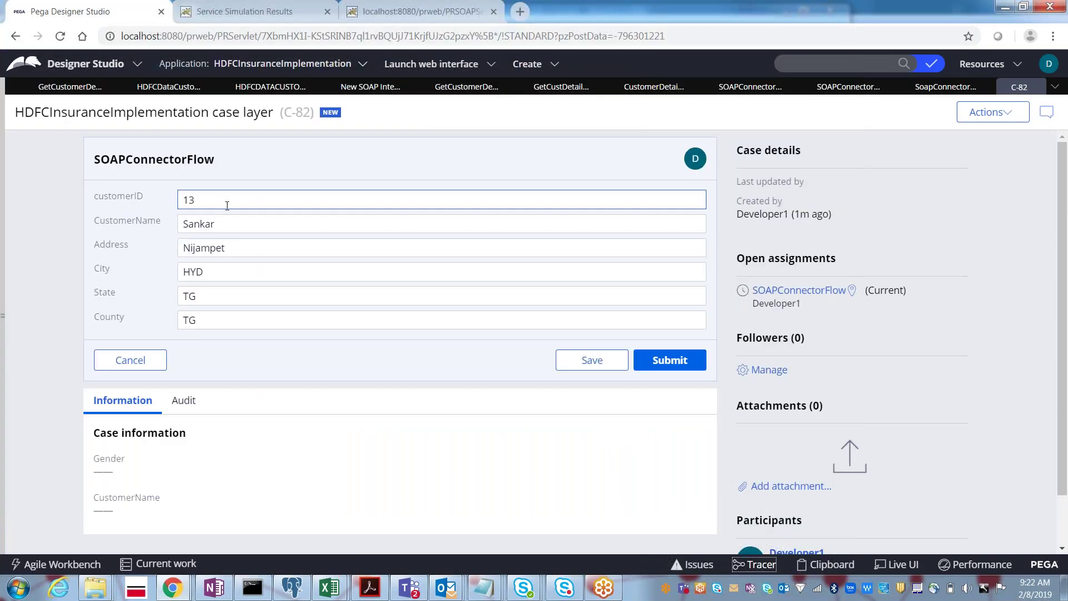
pyautogui.press('BackSpace')
pyautogui.write('6')
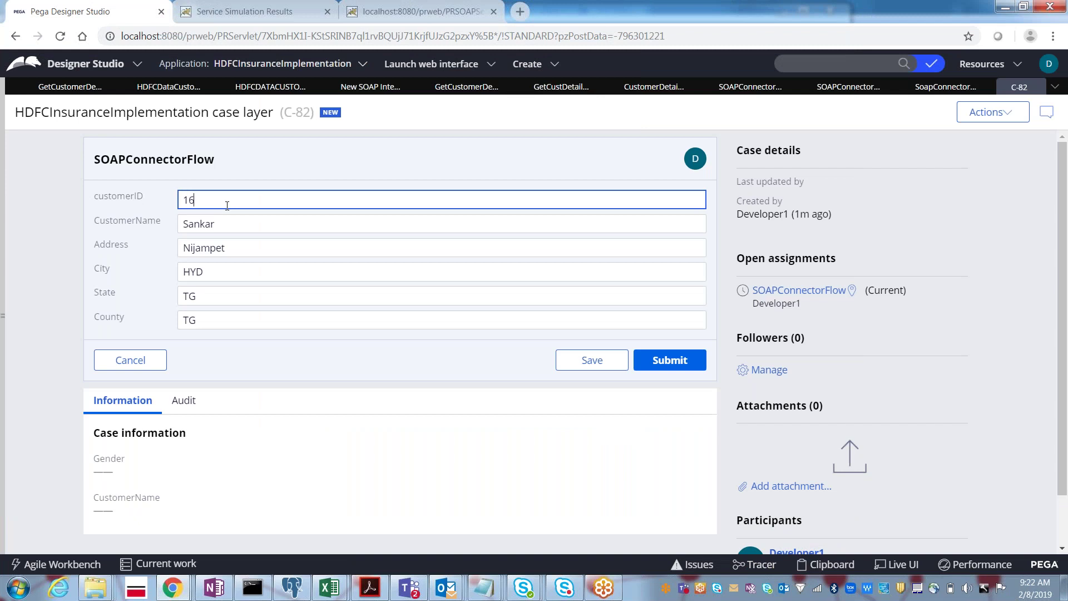
pyautogui.press('Tab')
pyautogui.hotkey('alt', 'Tab')
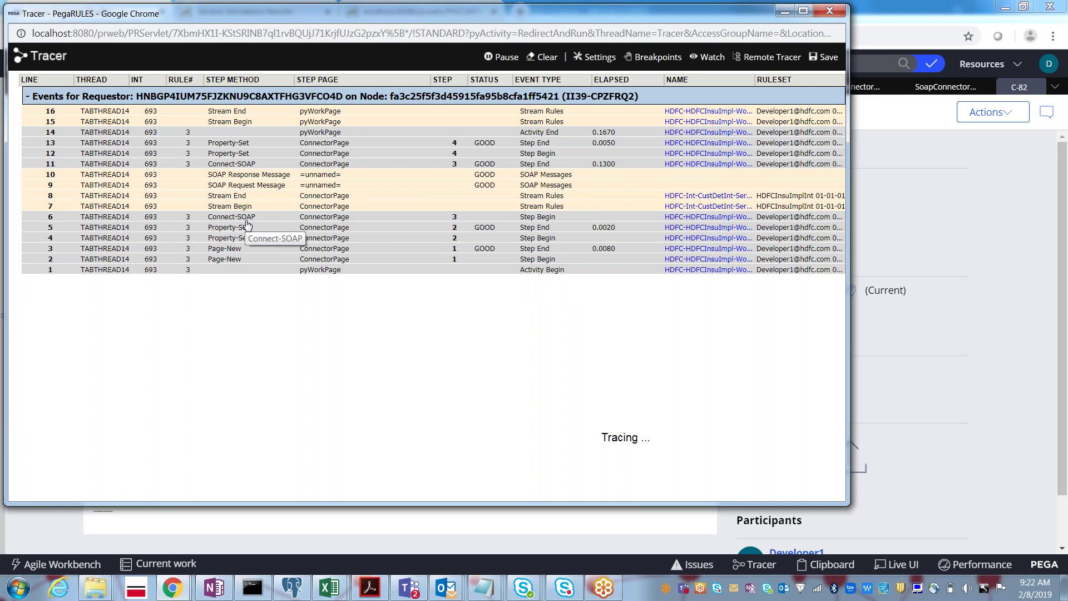
# Examine the SOAP Response Message event's XML for the returned customer name and state, and close its properties.
pyautogui.click(249, 175)
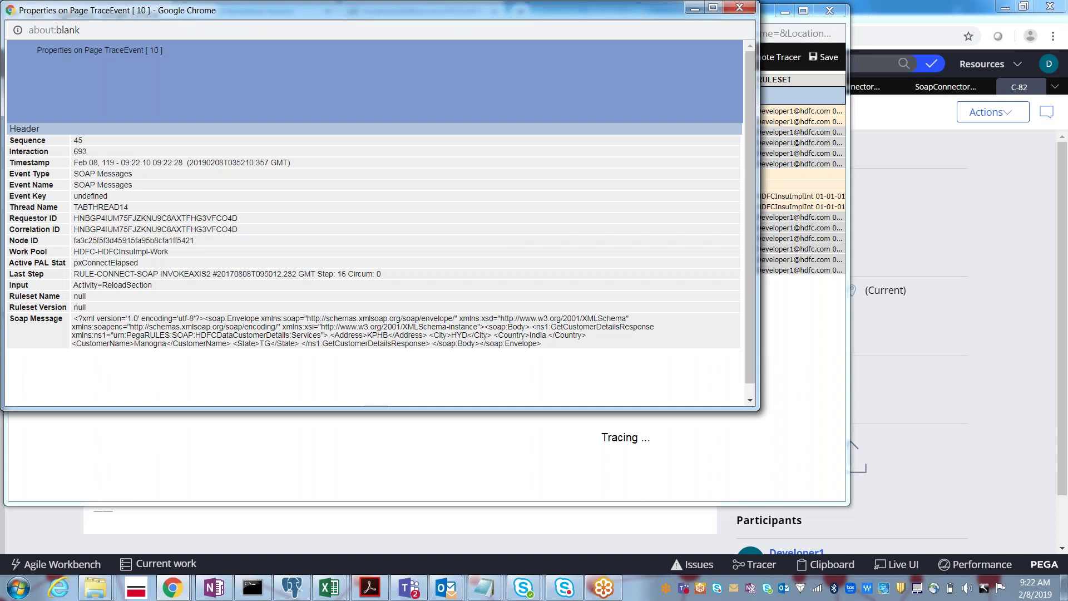
pyautogui.tripleClick(115, 326)
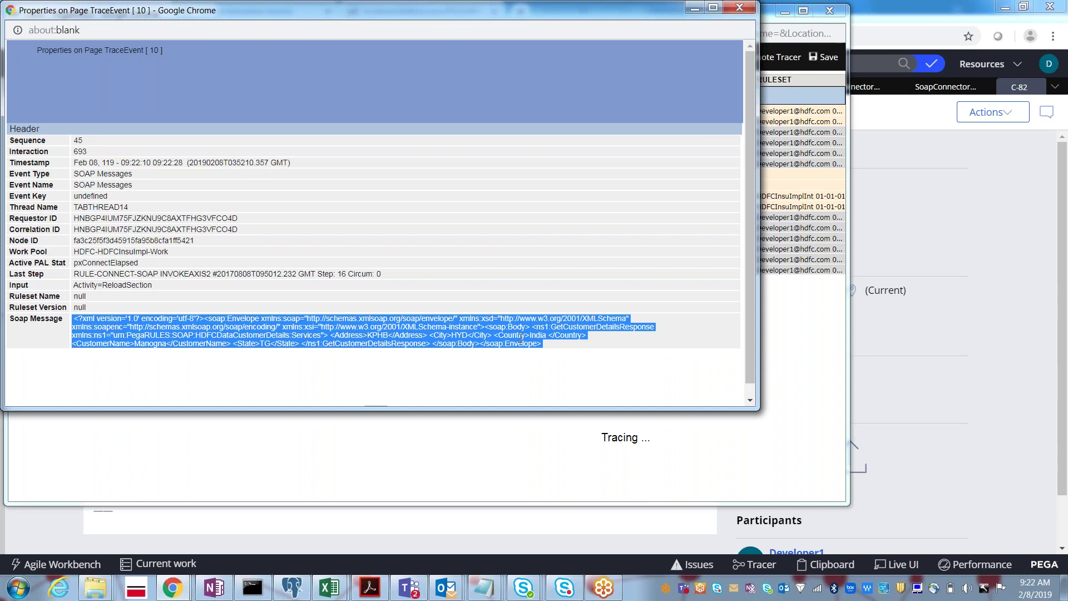
pyautogui.doubleClick(149, 344)
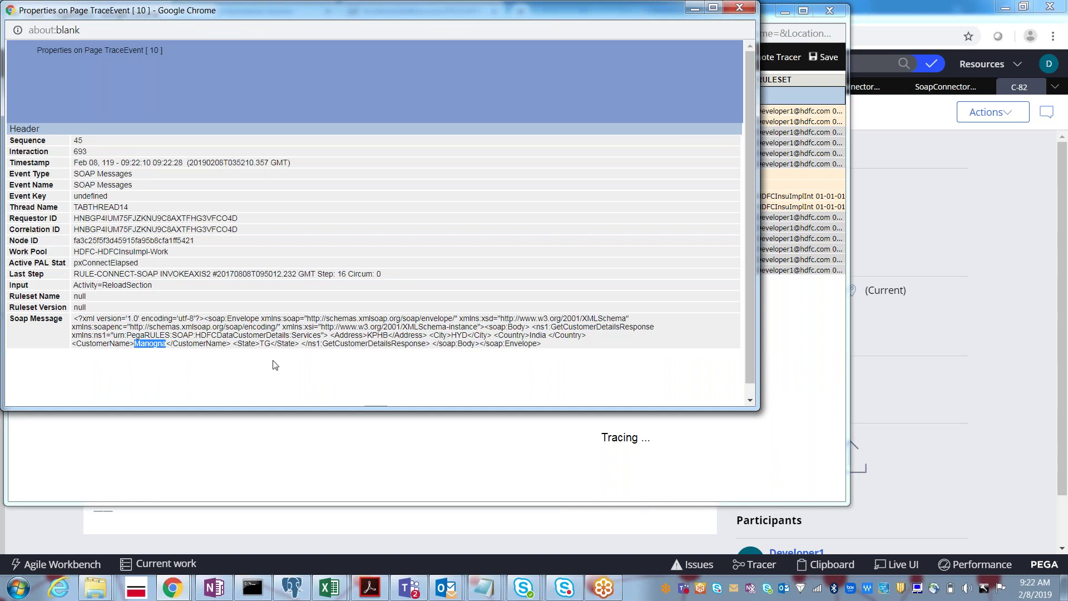
pyautogui.doubleClick(264, 343)
pyautogui.click(740, 8)
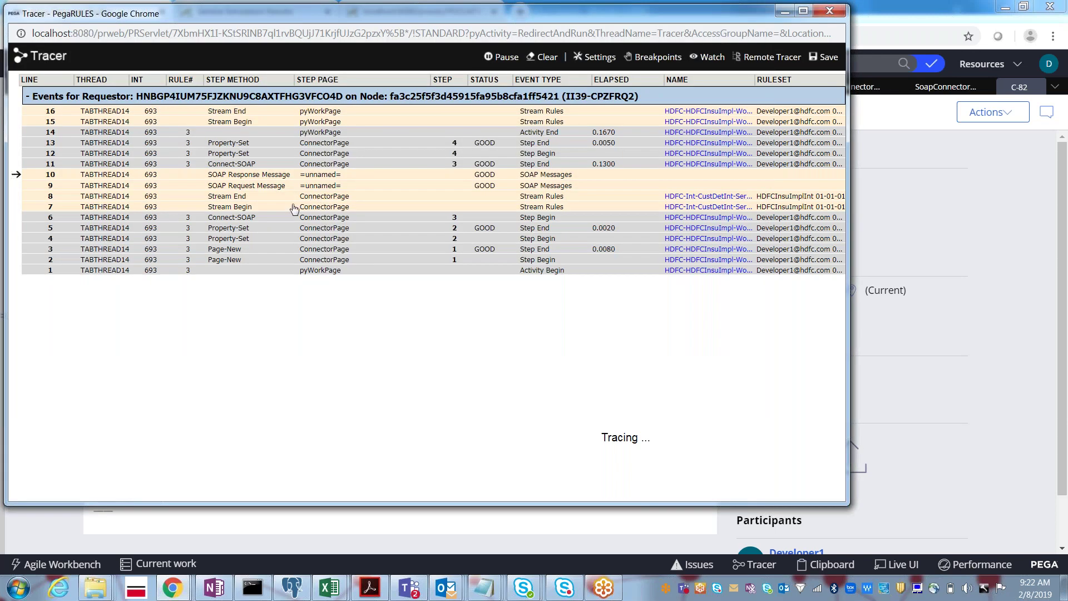
# Examine the CustomerID passed in GetCustomerDetailsRequest on the Stream Begin event's ConnectorPage, and close the page properties.
pyautogui.click(309, 216)
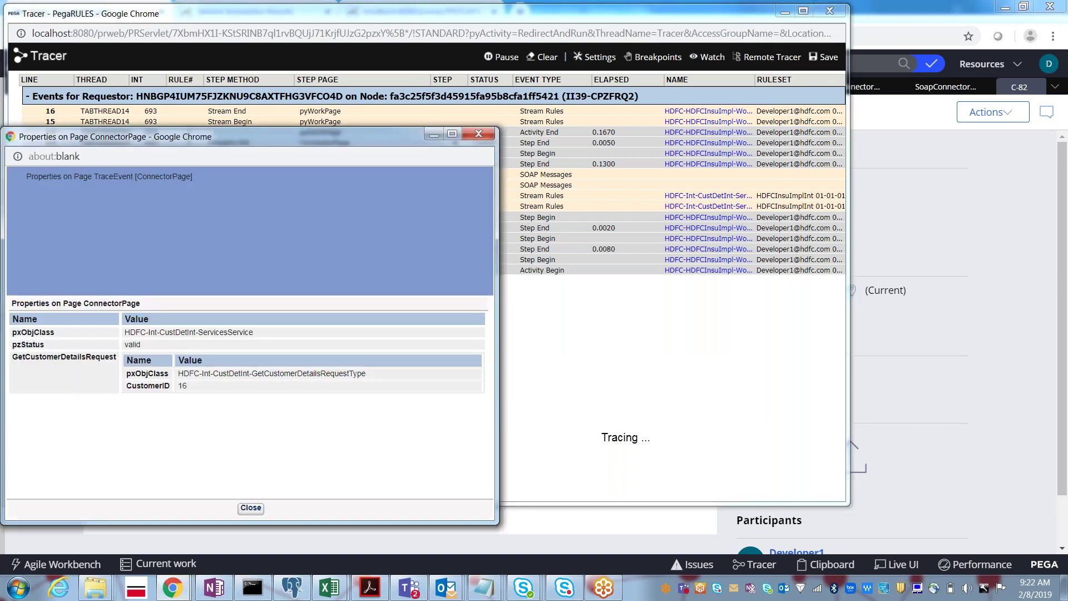
pyautogui.doubleClick(183, 386)
pyautogui.click(250, 507)
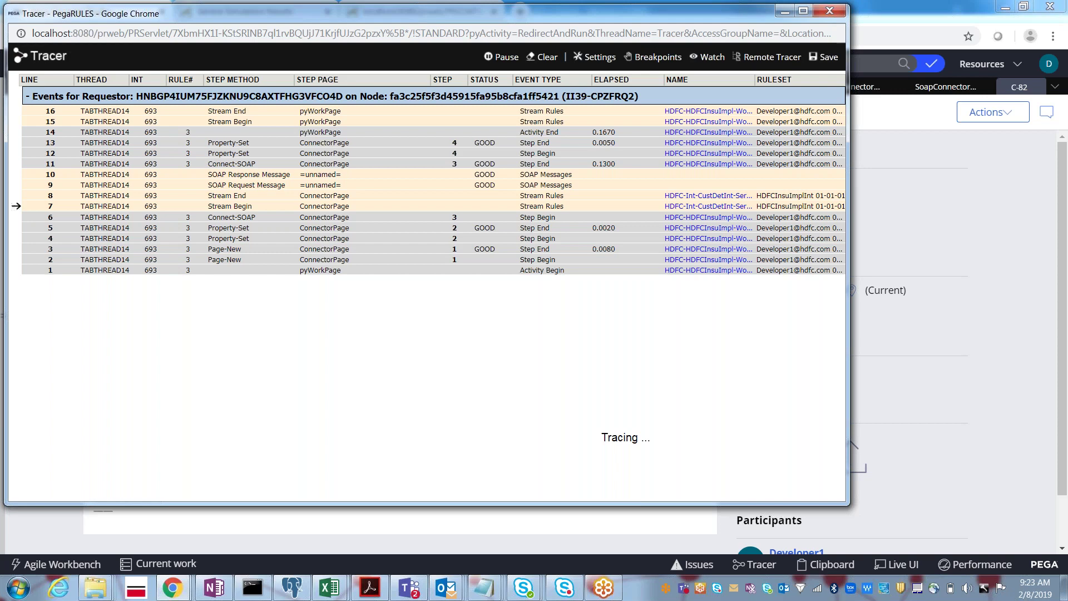
# Close the tracer and close the C-82 case, discarding its unsaved changes.
pyautogui.click(829, 12)
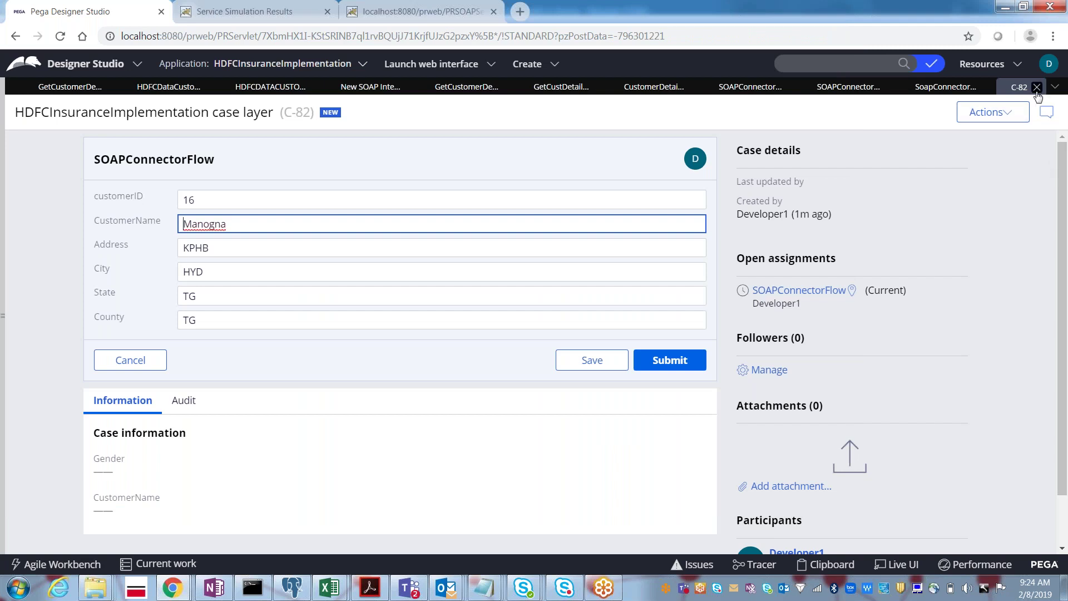
pyautogui.click(1036, 88)
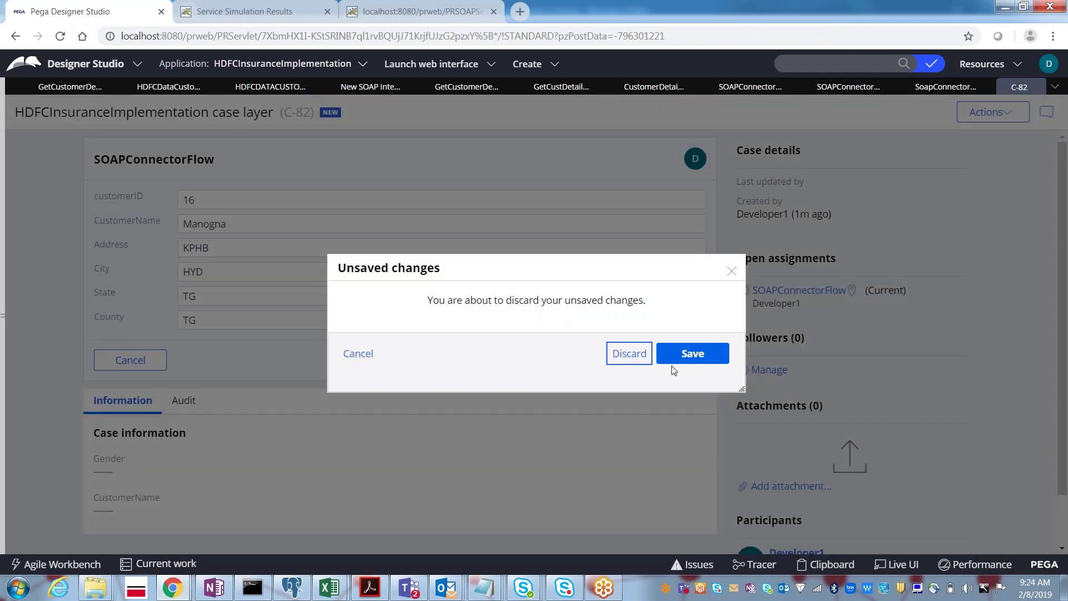
pyautogui.click(636, 357)
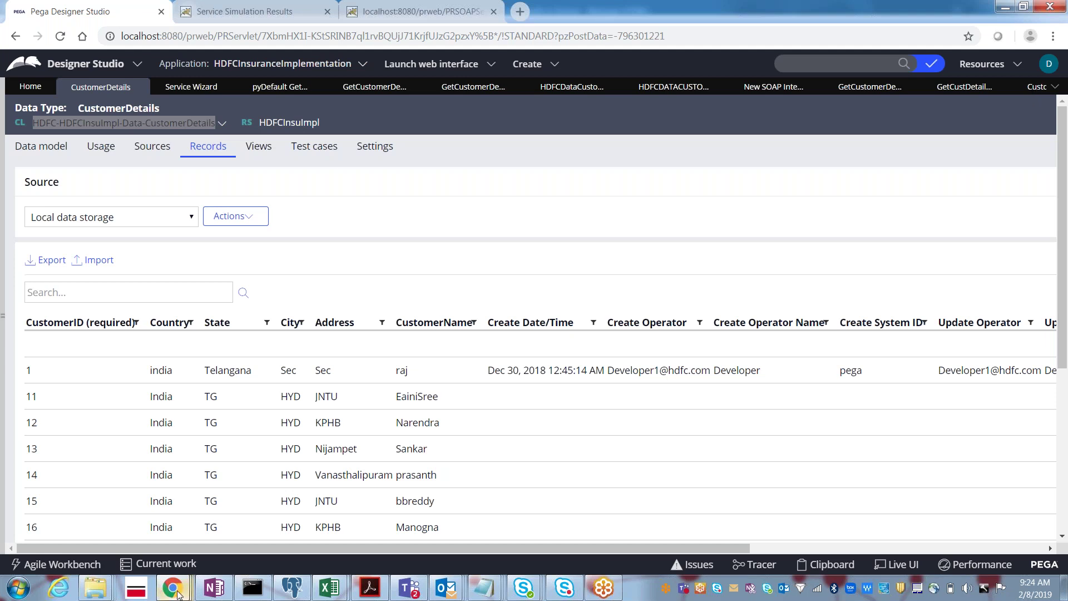
# Close the blank New Tab browser window and the CustomerDetailsTestFlow rule with its subprocess properties.
pyautogui.moveTo(177, 594)
pyautogui.moveTo(751, 487)
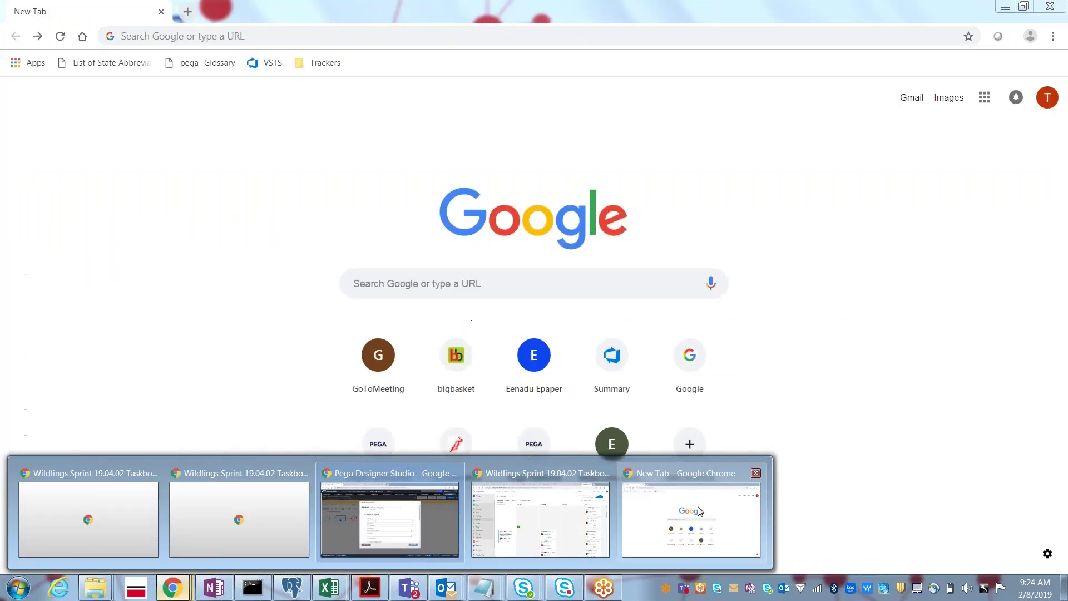
pyautogui.click(756, 474)
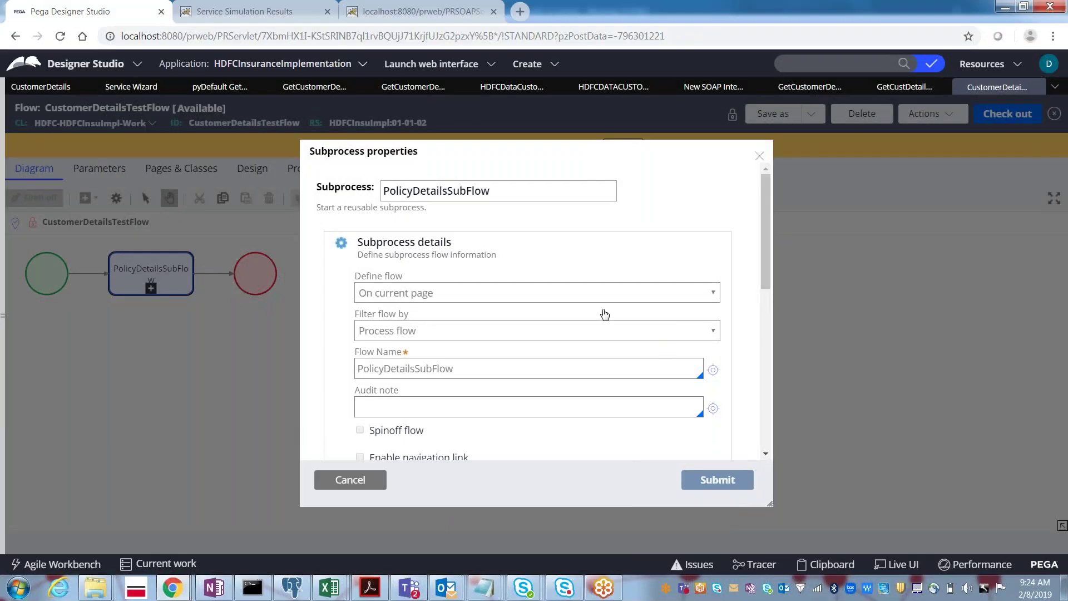
pyautogui.click(1056, 91)
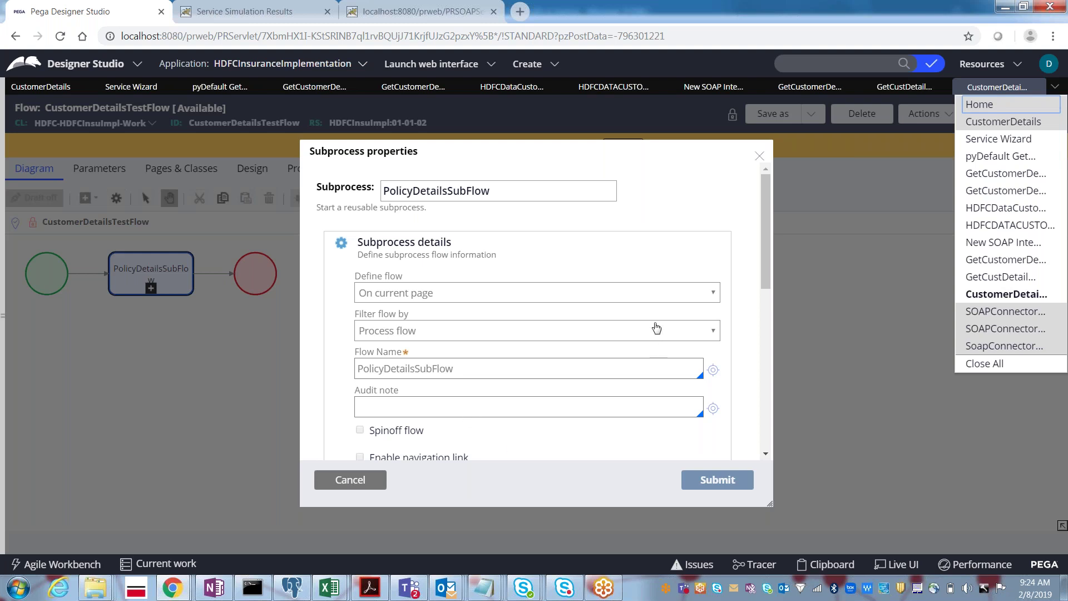
pyautogui.click(994, 345)
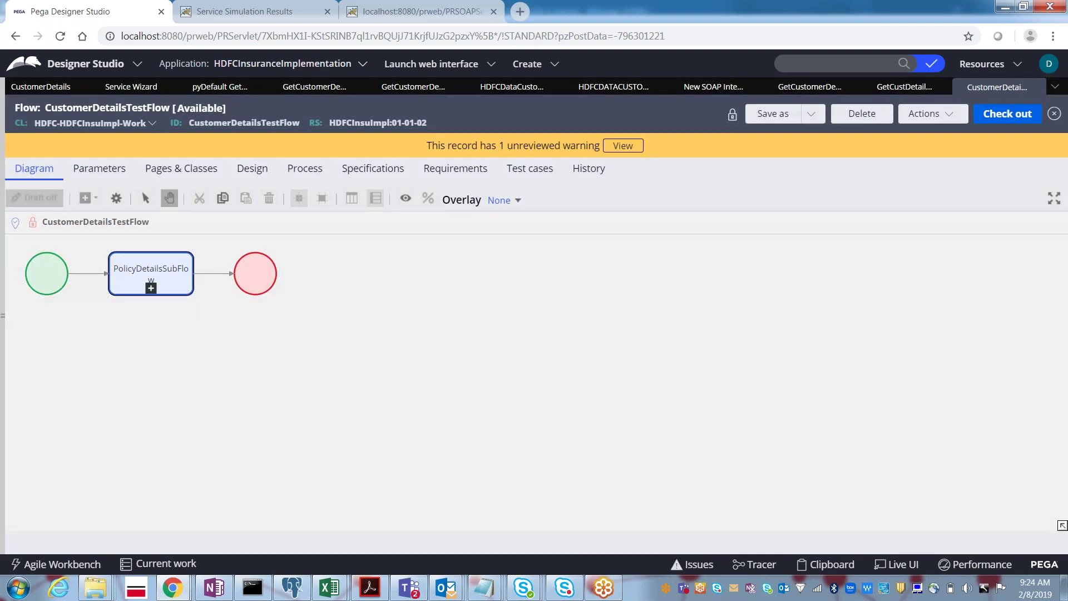
pyautogui.click(1054, 114)
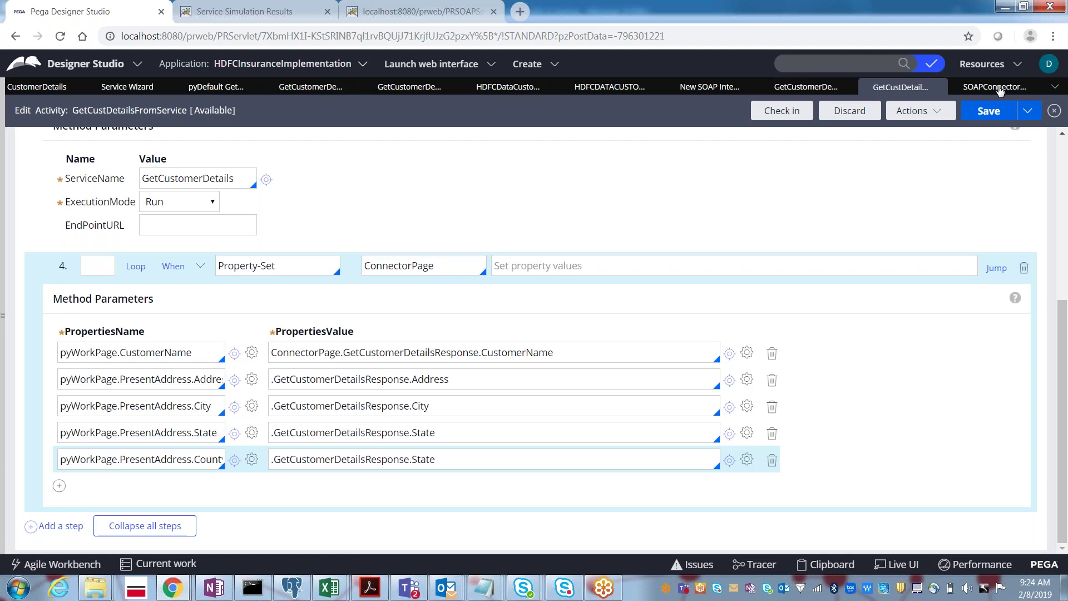
# Run SOAPConnectorFlow from its flow diagram to create a new case.
pyautogui.click(1055, 91)
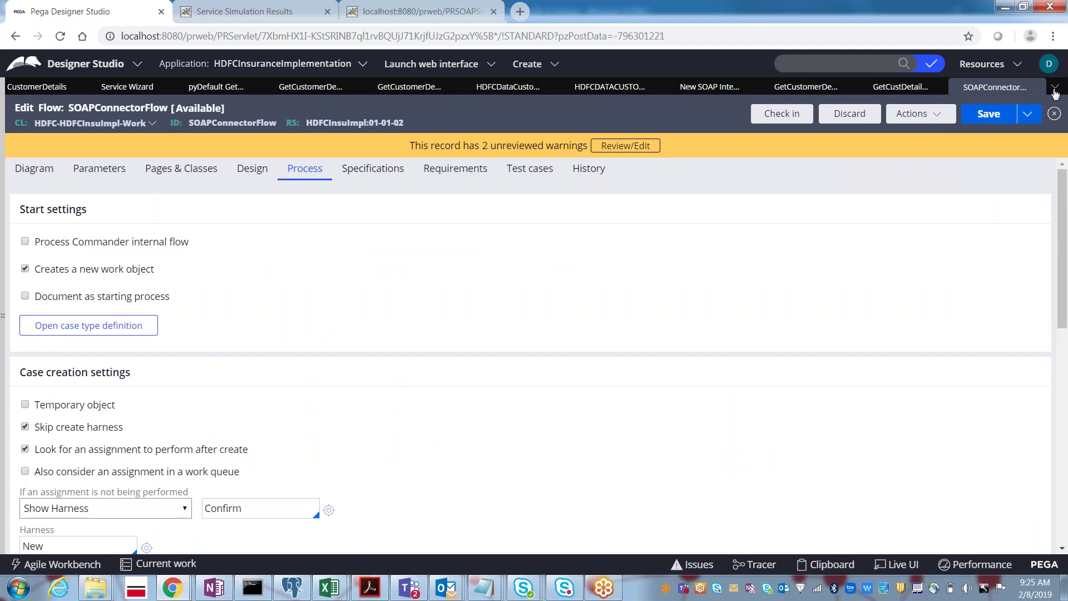
pyautogui.click(1055, 93)
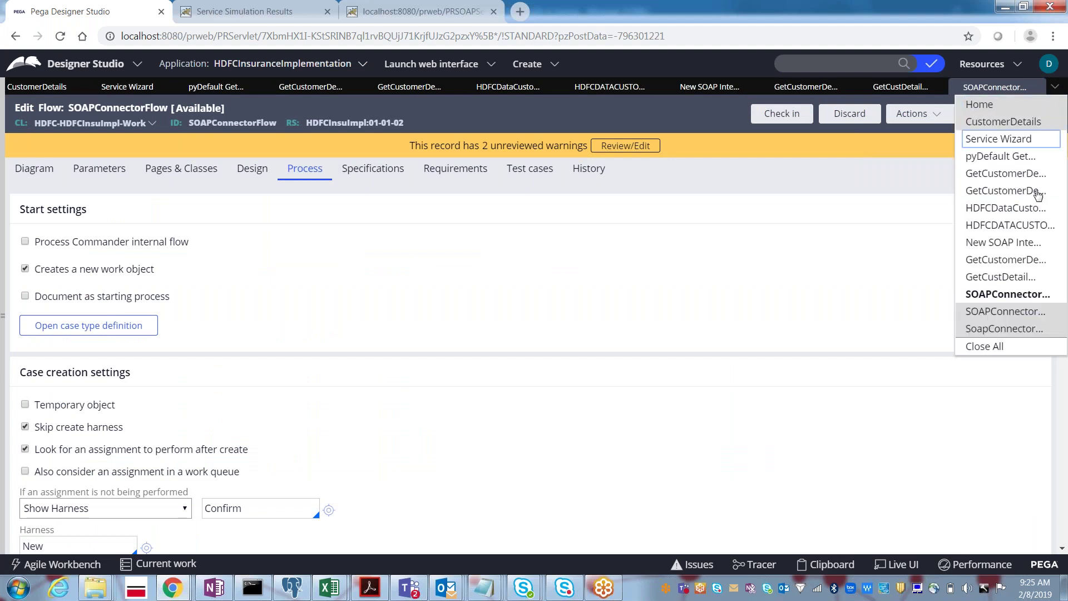
pyautogui.click(993, 330)
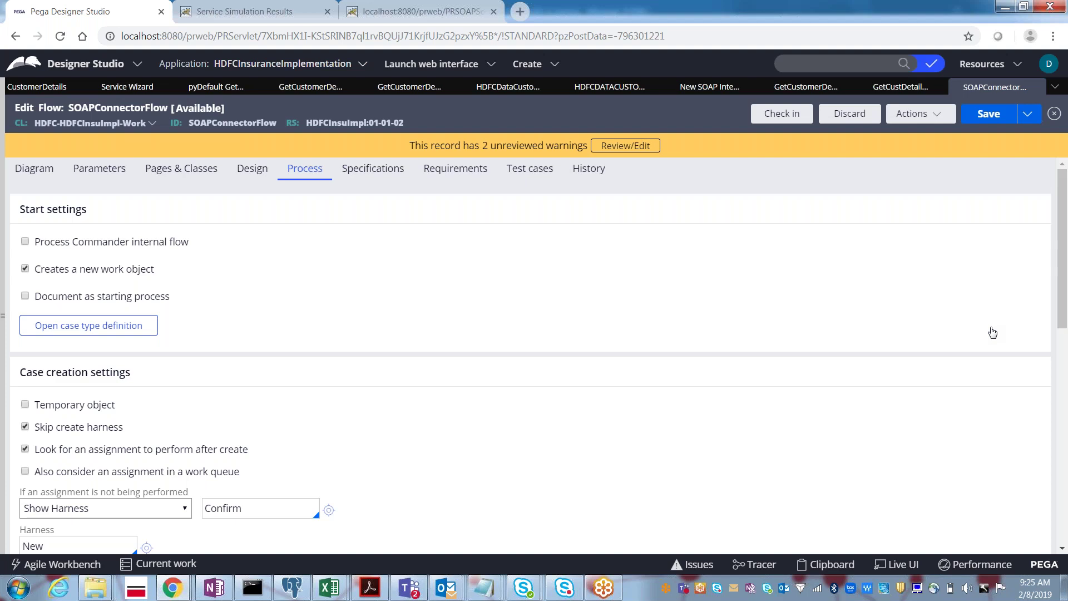
pyautogui.click(47, 169)
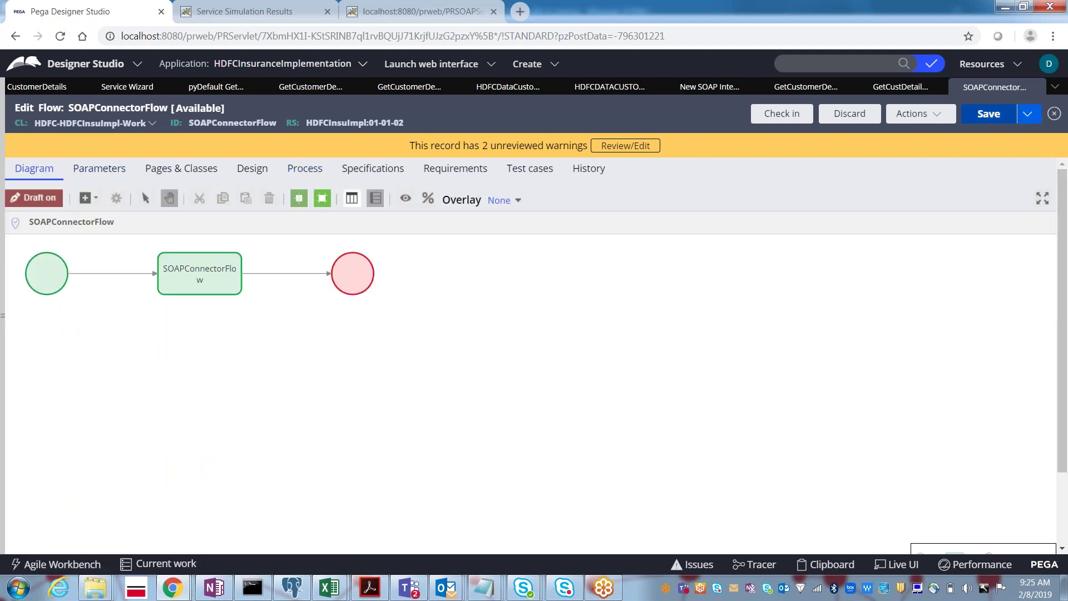
pyautogui.click(923, 115)
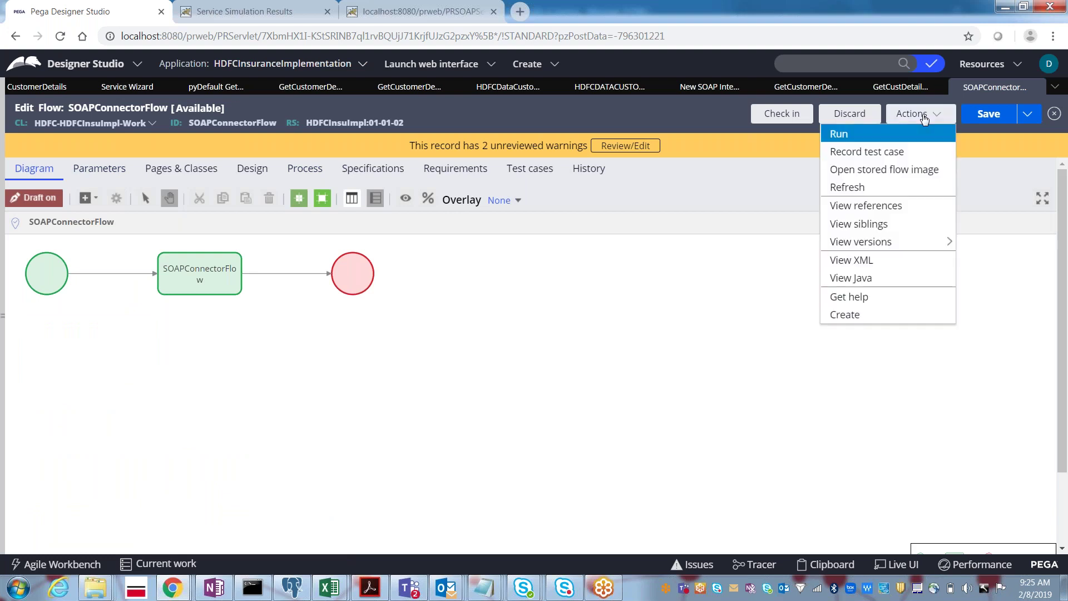
pyautogui.click(838, 133)
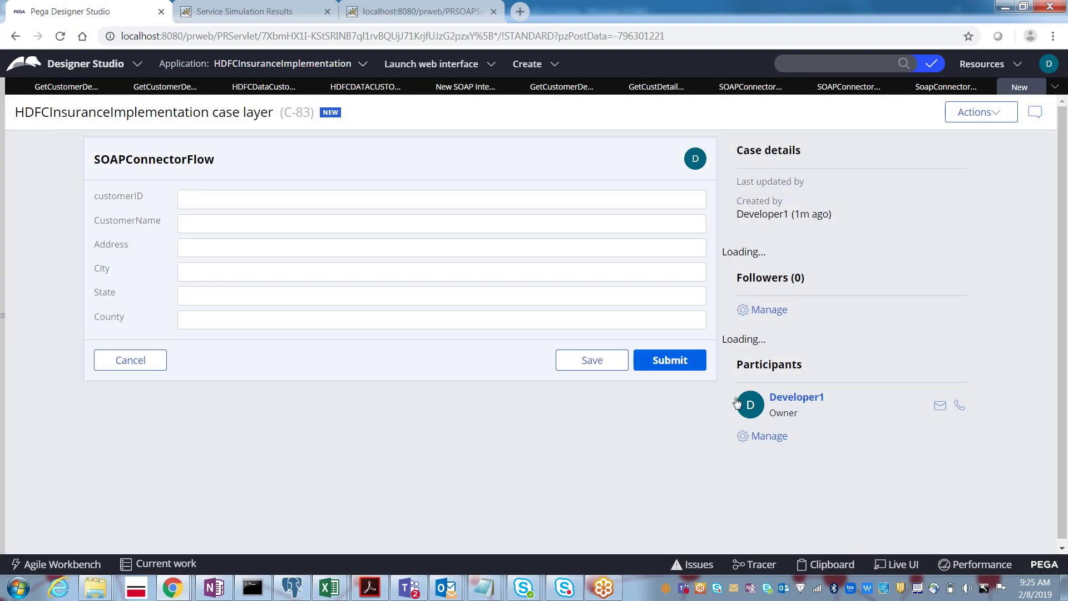
# Start the tracer and trace the fetching of customer details by entering a customerID in the new case's form.
pyautogui.click(757, 565)
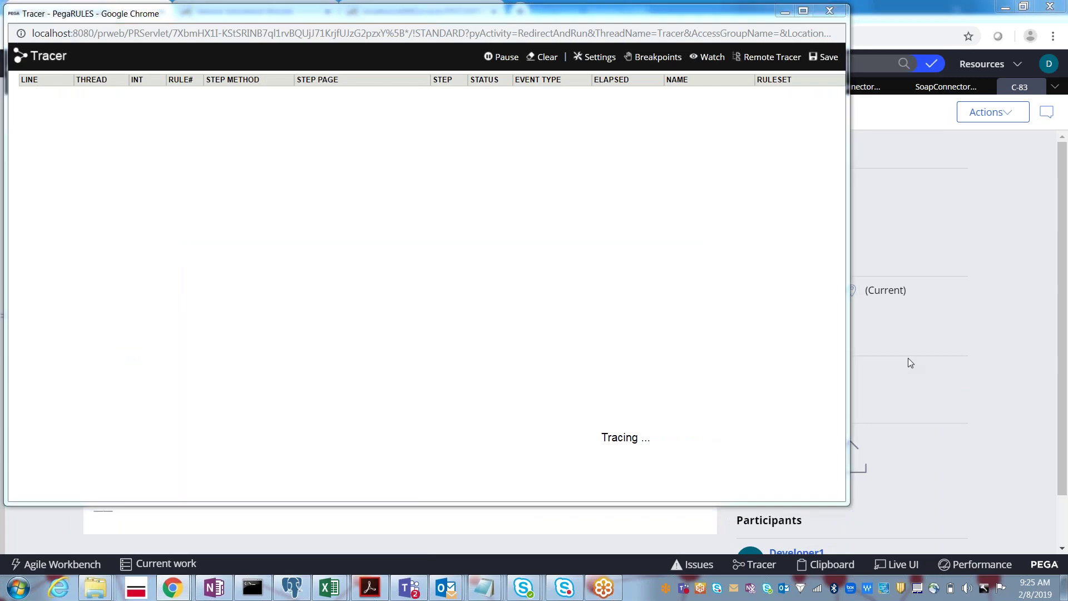
pyautogui.click(908, 359)
pyautogui.write('16')
pyautogui.press('Tab')
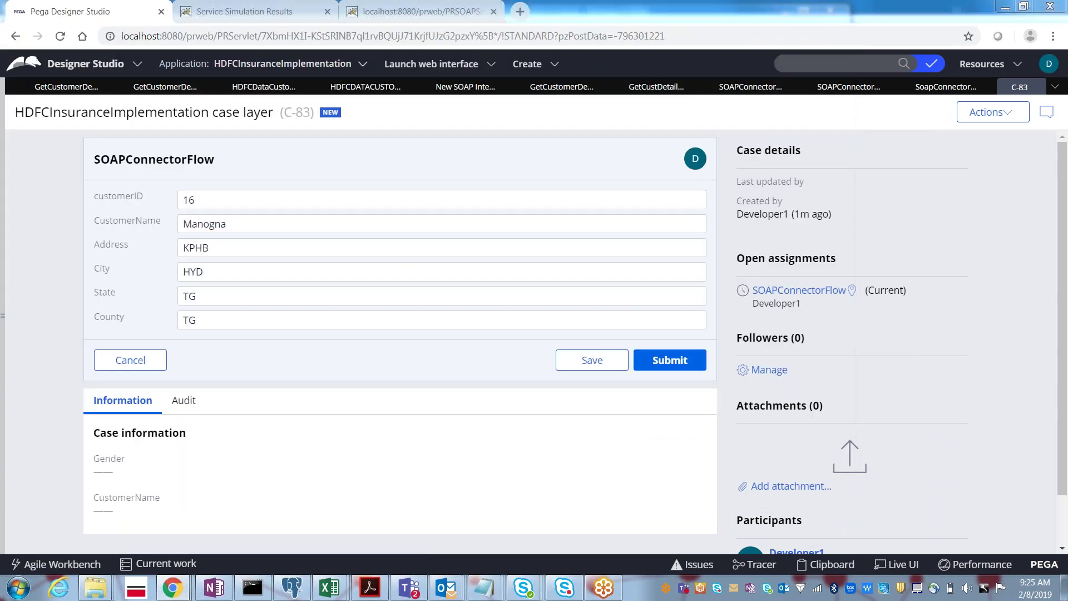
pyautogui.hotkey('alt', 'Tab')
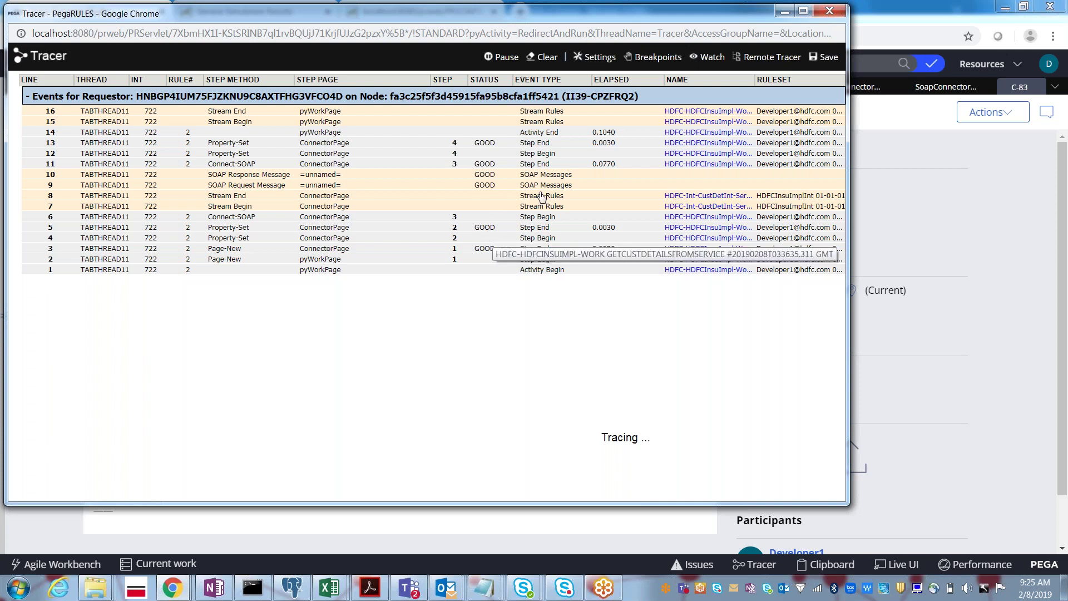
# Examine the SOAP Response Message event's XML and the pySOAPURL value on its =unnamed= step page.
pyautogui.click(270, 176)
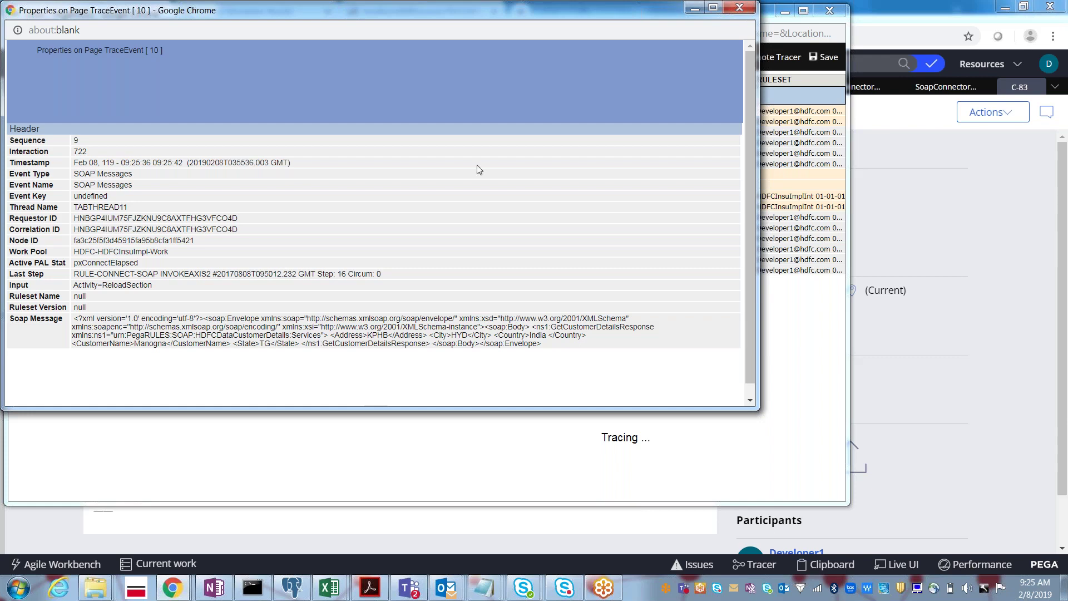
pyautogui.click(739, 7)
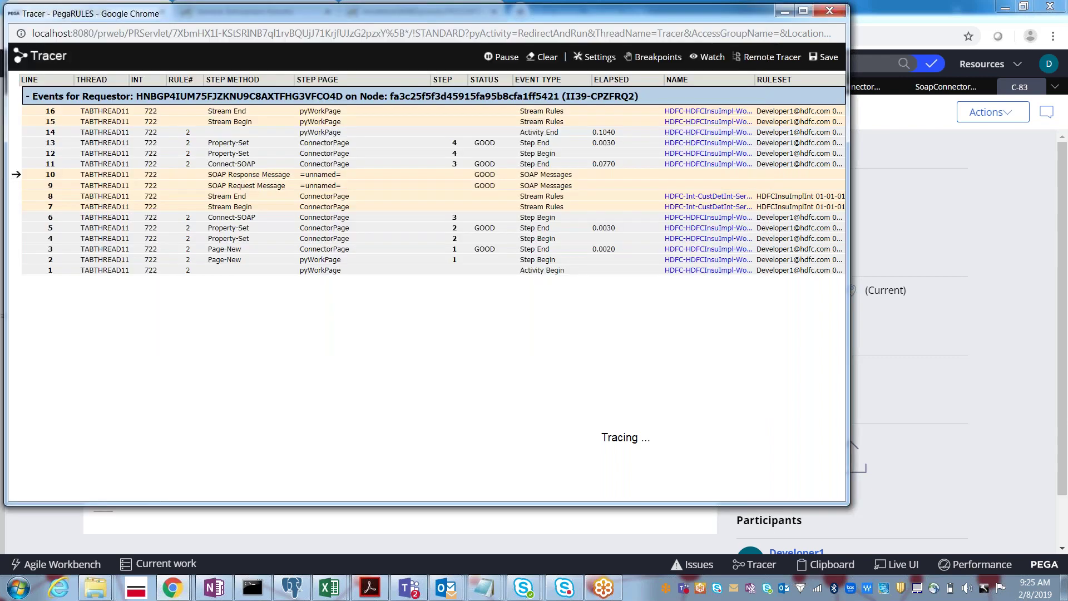
pyautogui.click(327, 178)
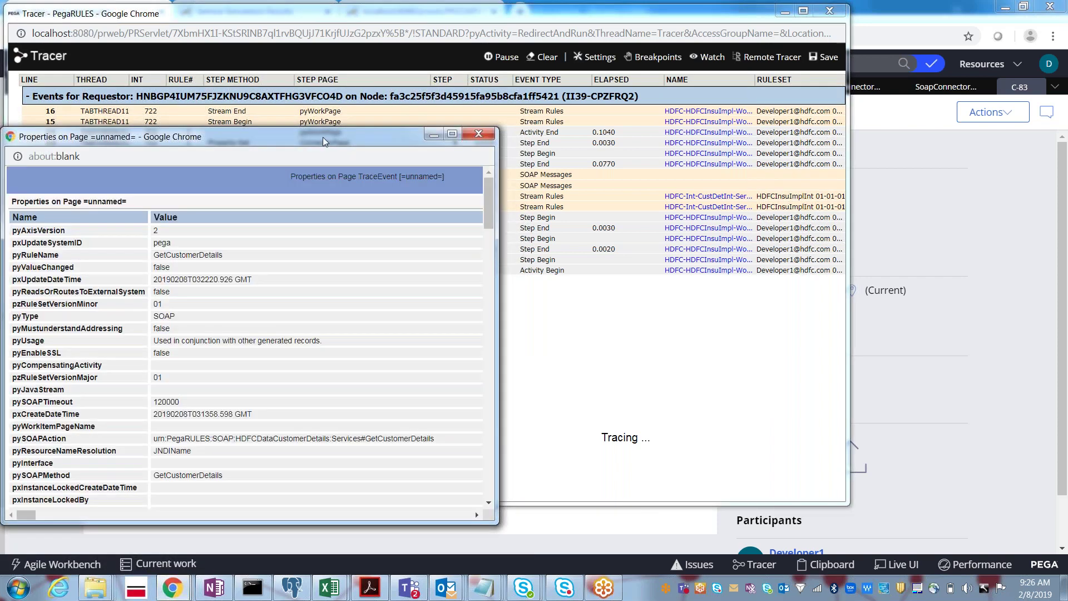
pyautogui.moveTo(371, 125); pyautogui.dragTo(453, 86)
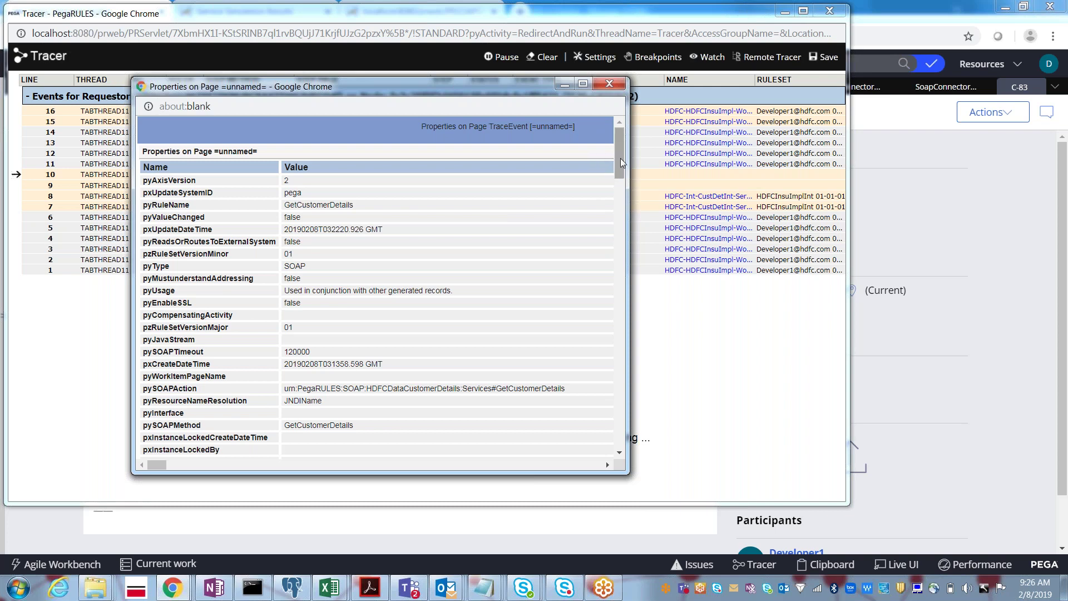
pyautogui.moveTo(620, 158); pyautogui.dragTo(613, 205)
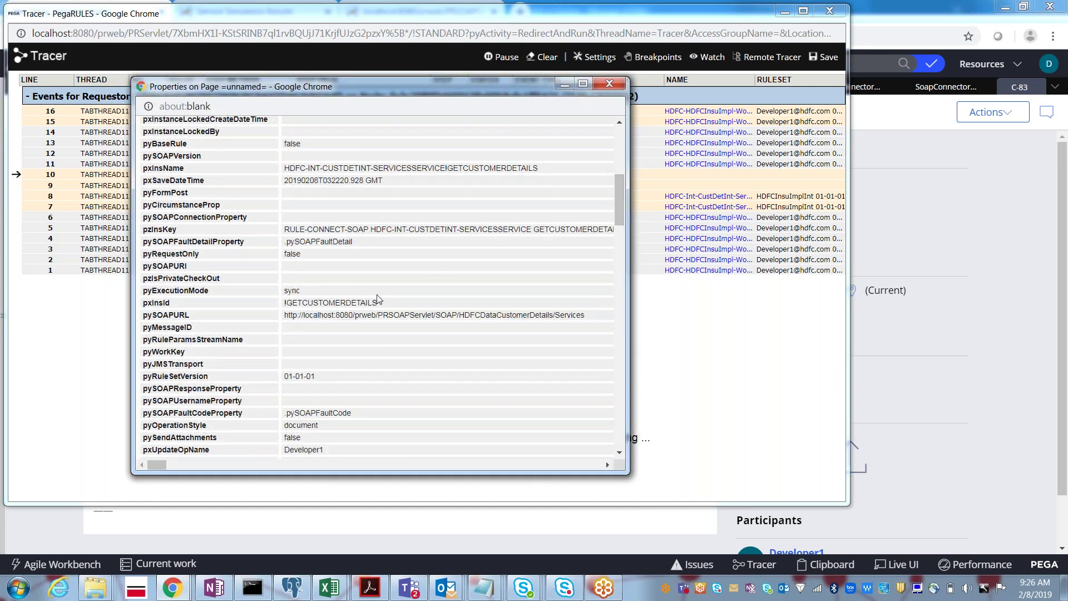
pyautogui.doubleClick(383, 317)
pyautogui.doubleClick(358, 315)
pyautogui.moveTo(376, 315); pyautogui.dragTo(377, 316)
# Review the pyWSDLURL, handler flow and fault properties on the =unnamed= page and compare the WSDL address with pySOAPURL.
pyautogui.moveTo(619, 200); pyautogui.dragTo(615, 233)
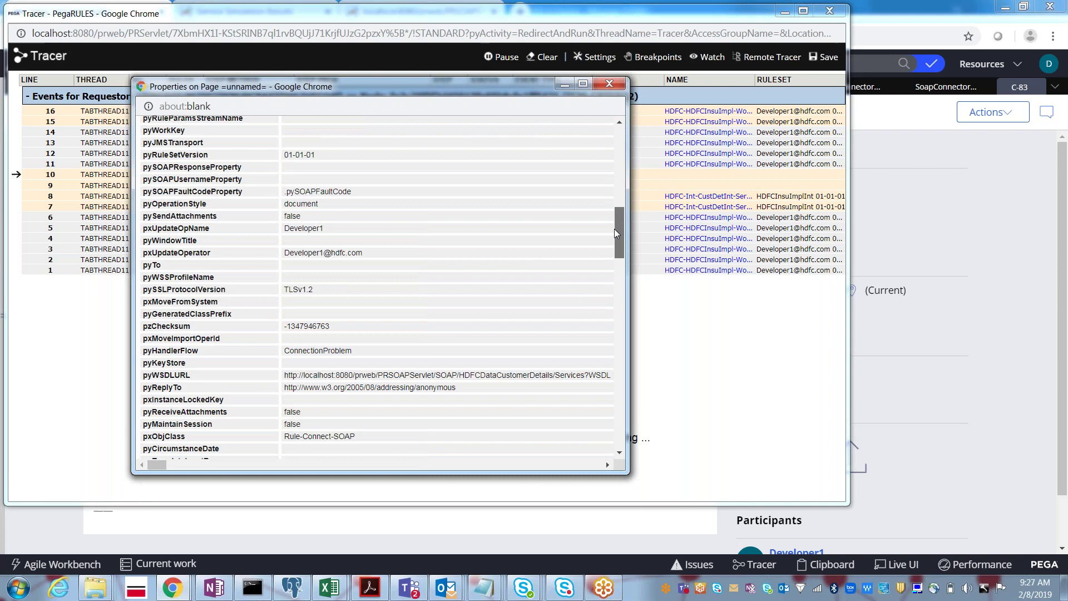
pyautogui.moveTo(615, 233); pyautogui.dragTo(615, 231)
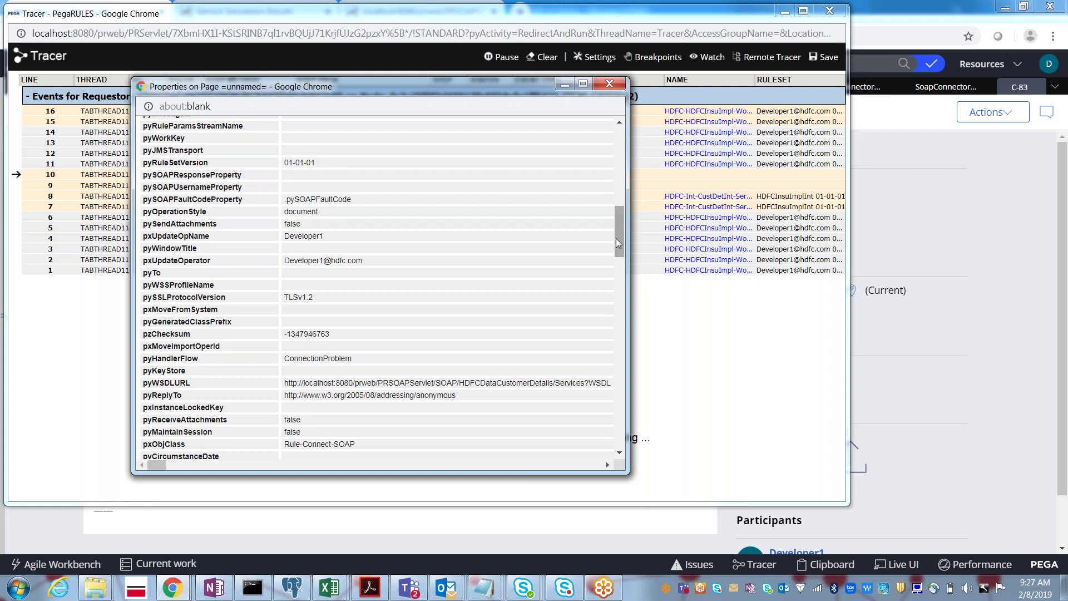
pyautogui.moveTo(618, 243); pyautogui.dragTo(619, 255)
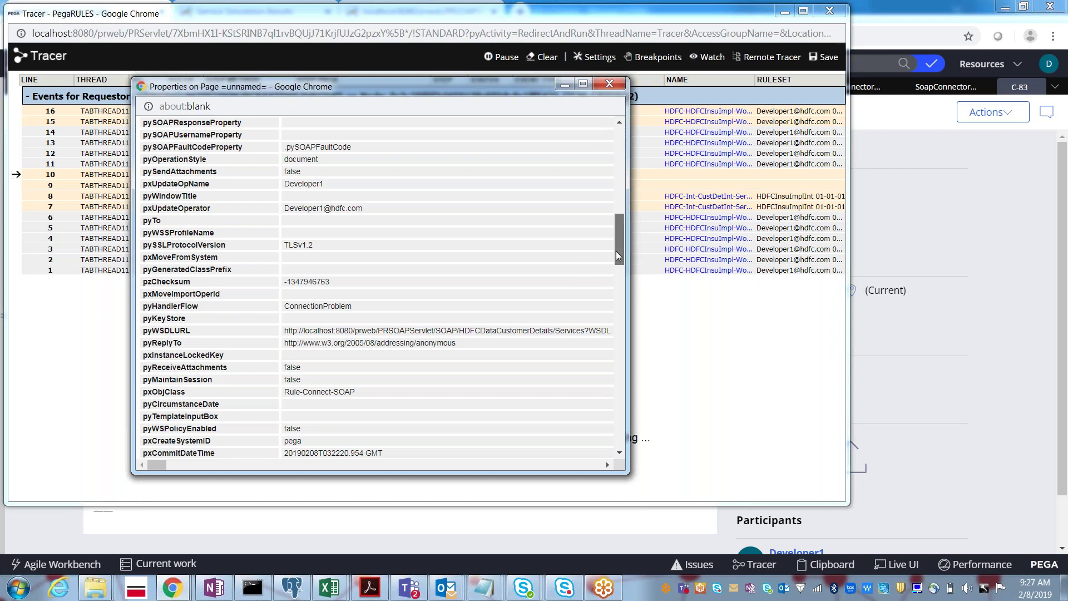
pyautogui.moveTo(615, 252); pyautogui.dragTo(612, 268)
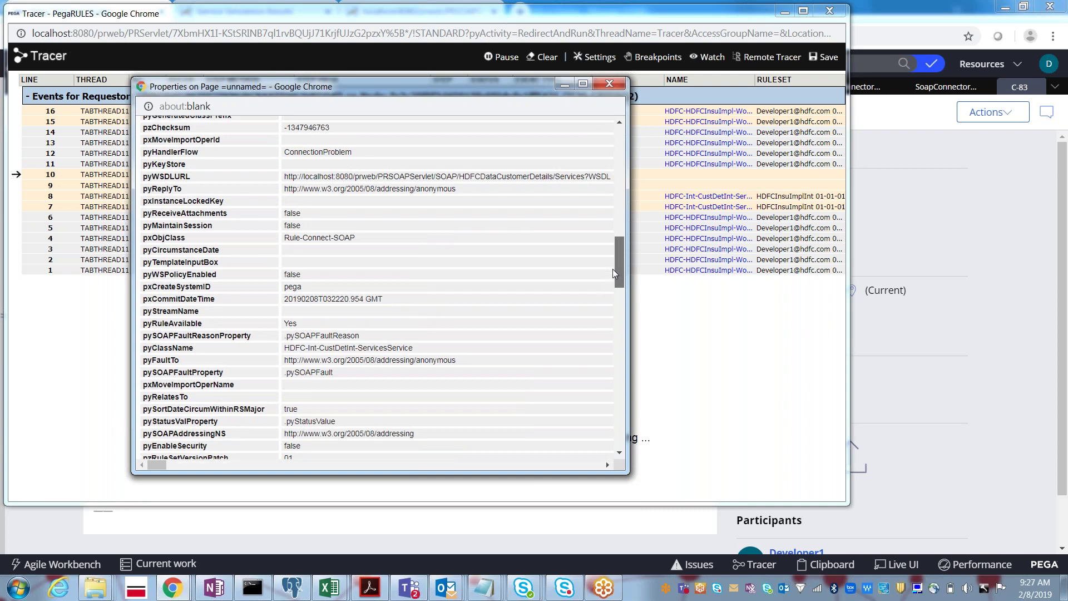
pyautogui.moveTo(613, 268); pyautogui.dragTo(613, 278)
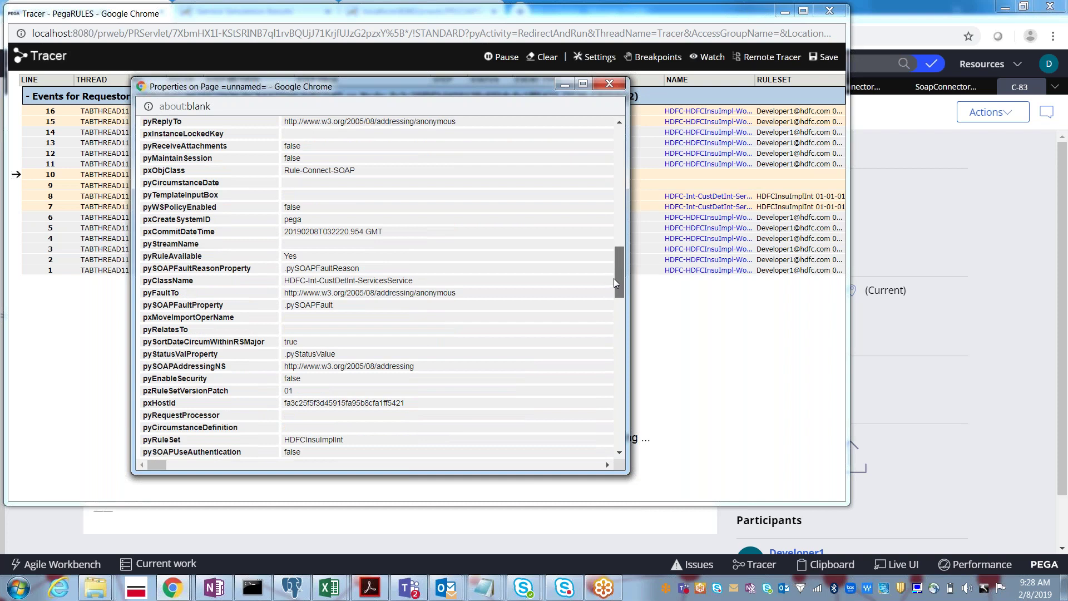
pyautogui.moveTo(614, 281); pyautogui.dragTo(615, 259)
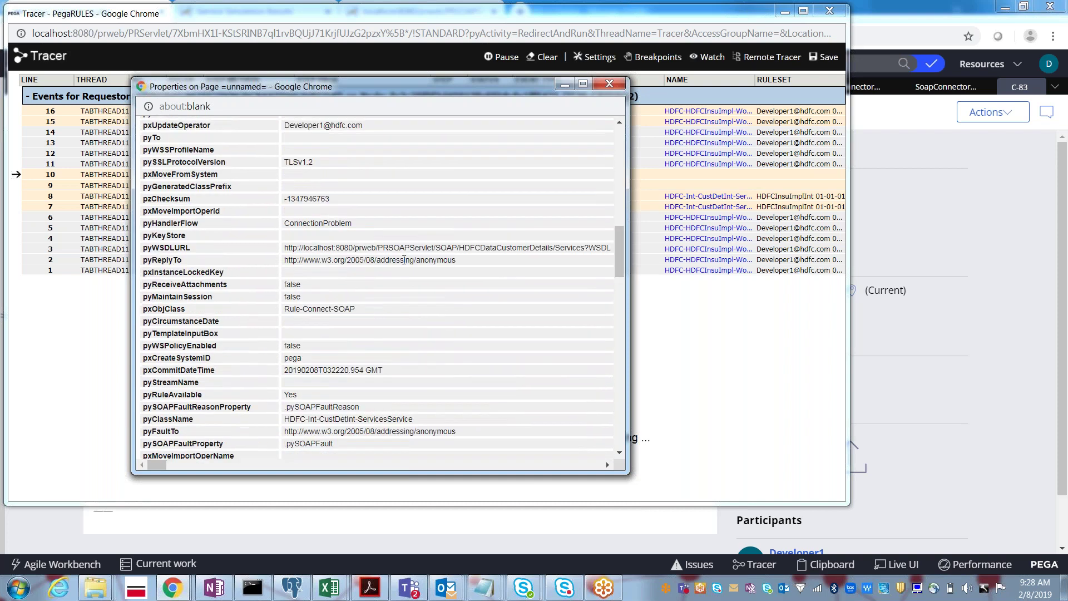
pyautogui.doubleClick(400, 248)
pyautogui.moveTo(622, 248); pyautogui.dragTo(616, 209)
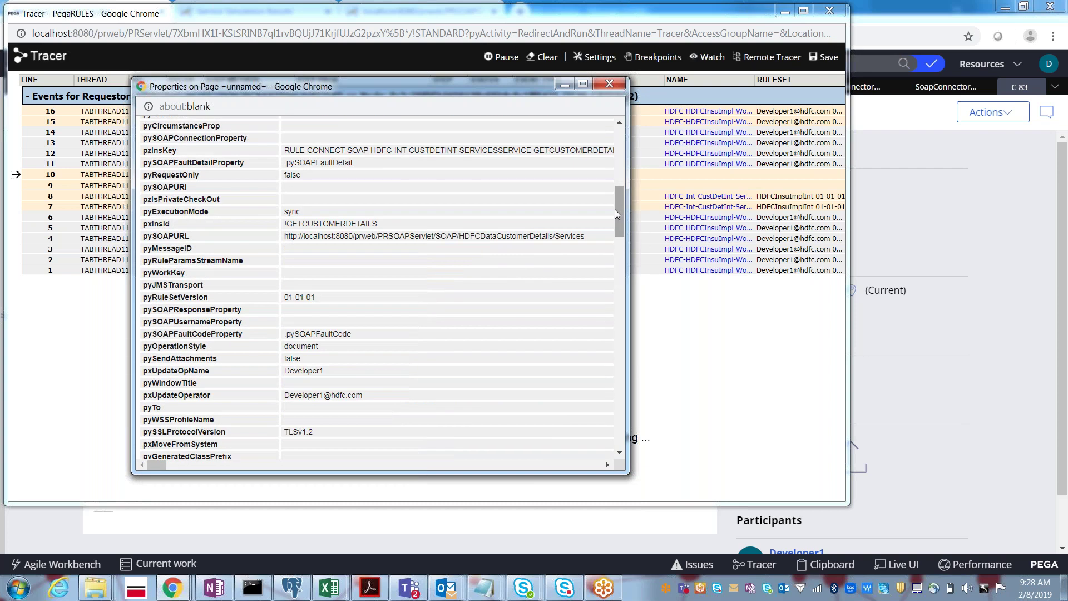
pyautogui.tripleClick(450, 238)
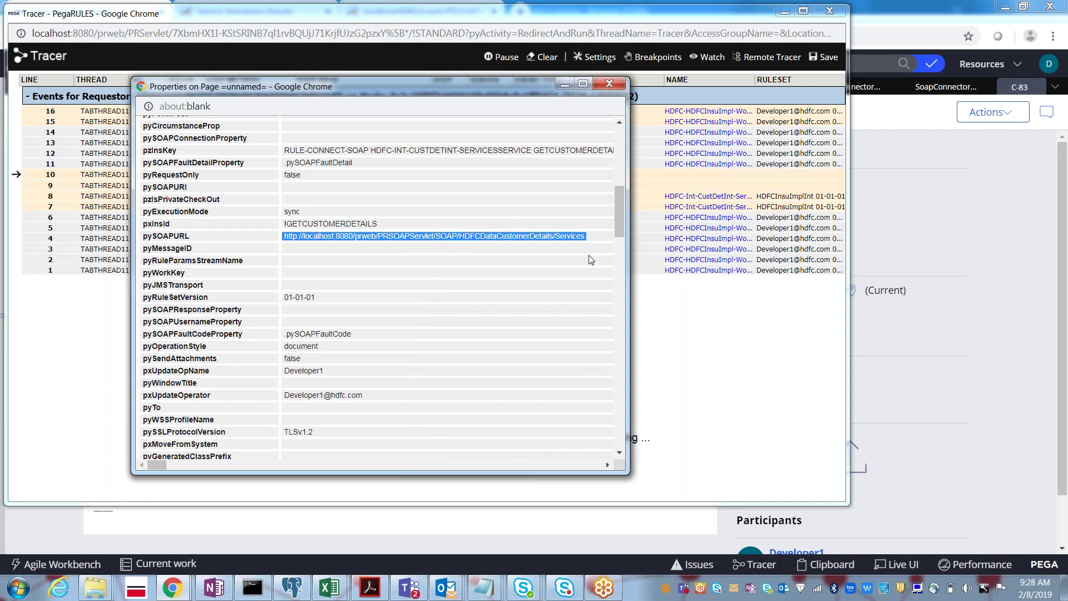
# Review the remaining =unnamed= page properties, including pyRequestParameters, pyResponseHeaders and pyResponseParameters.
pyautogui.moveTo(620, 225); pyautogui.dragTo(615, 278)
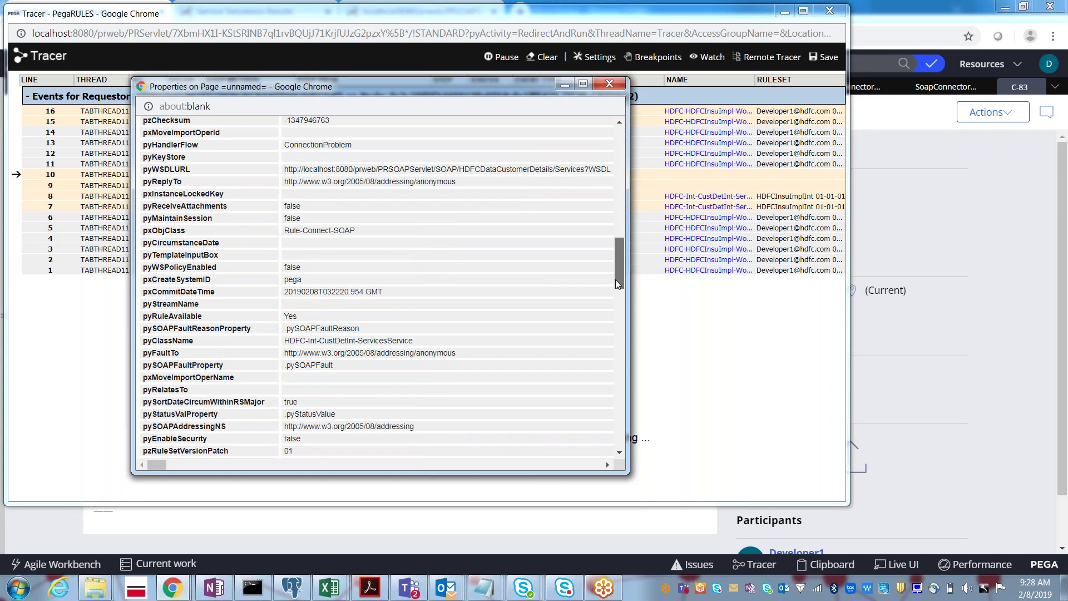
pyautogui.moveTo(615, 282); pyautogui.dragTo(614, 297)
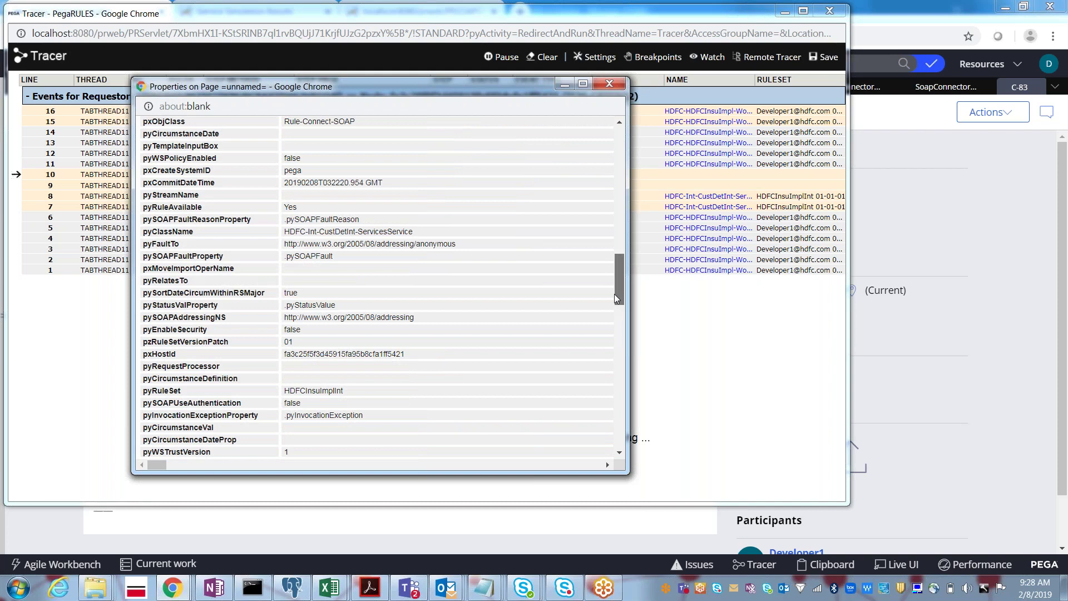
pyautogui.moveTo(616, 298); pyautogui.dragTo(615, 388)
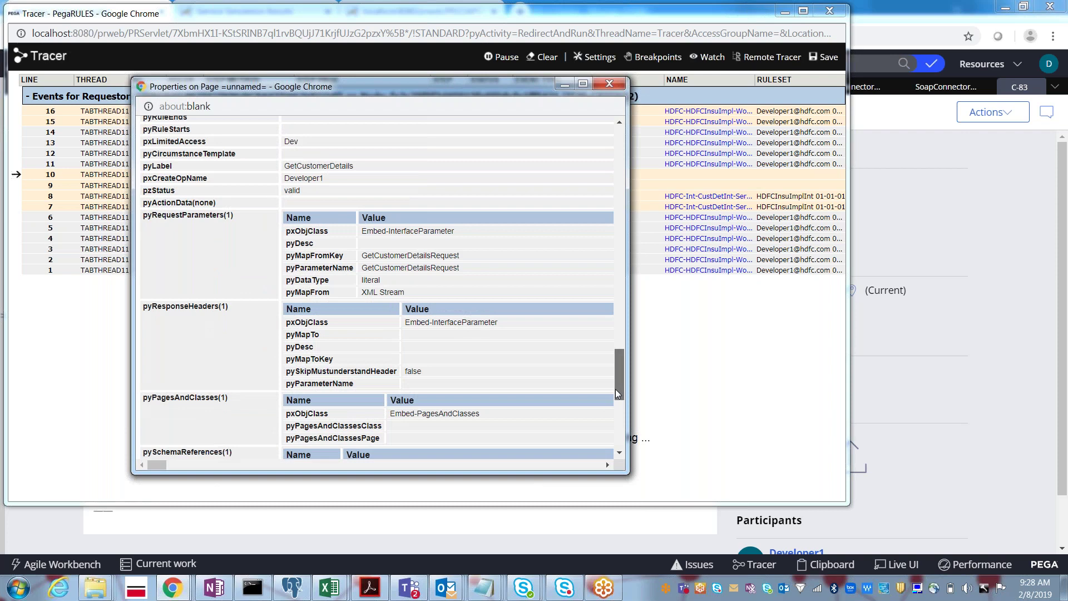
pyautogui.moveTo(615, 394); pyautogui.dragTo(616, 452)
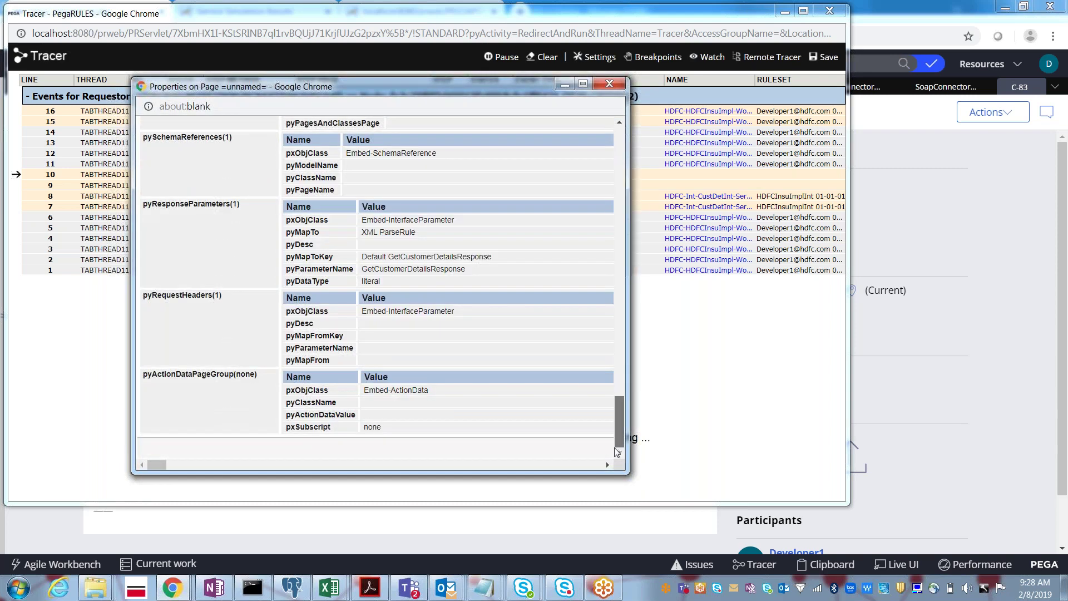
# Review the open SOAP connector section and flow rules, and check the Service endpoint URL in the GetCustomerDetails Connect SOAP rule.
pyautogui.click(992, 198)
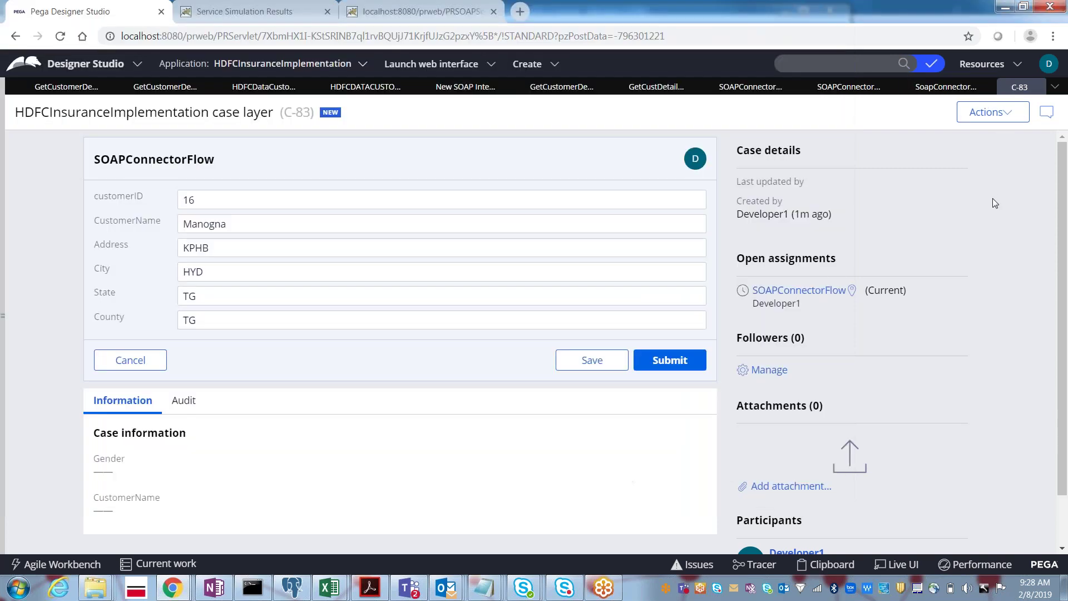
pyautogui.click(934, 92)
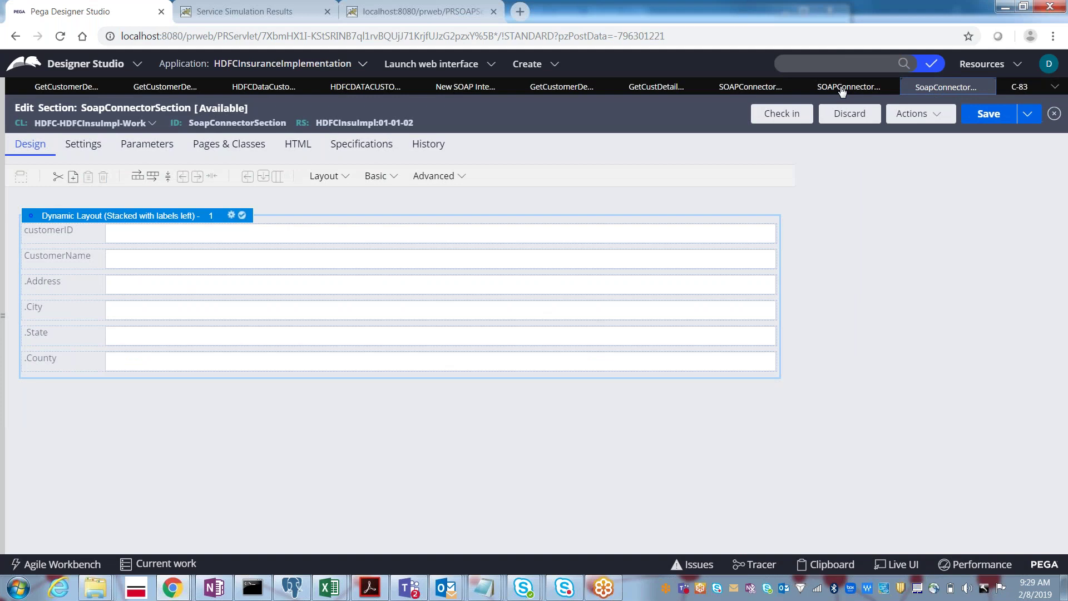
pyautogui.click(747, 89)
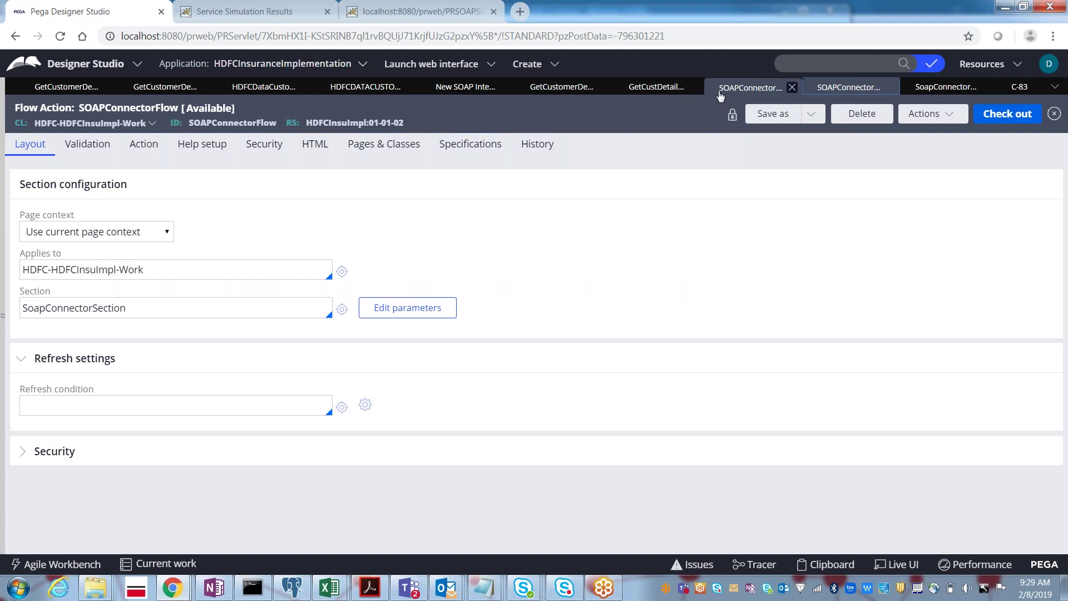
pyautogui.click(721, 92)
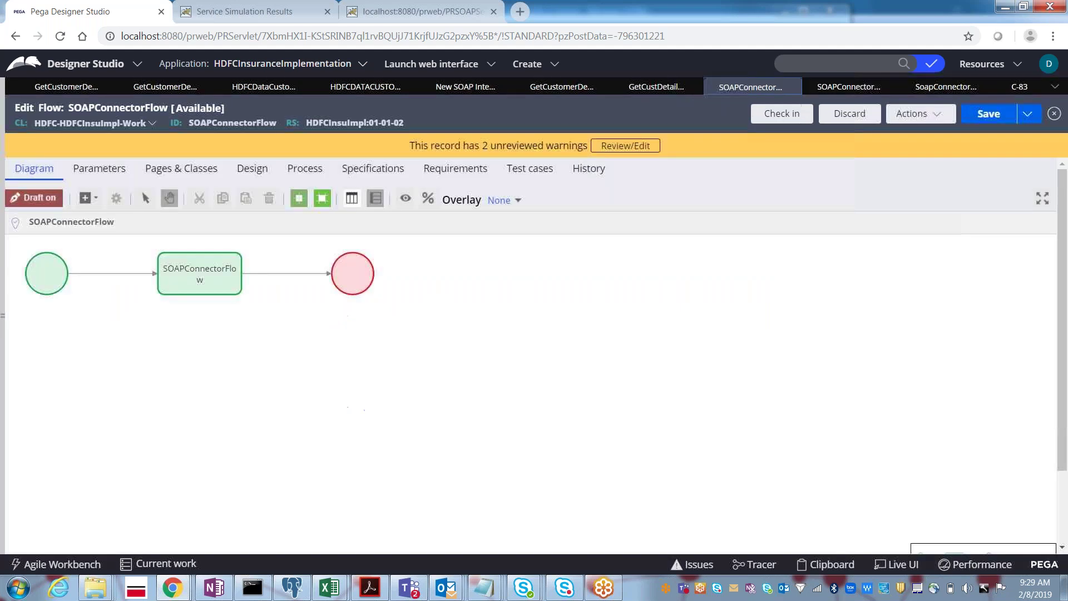
pyautogui.click(644, 89)
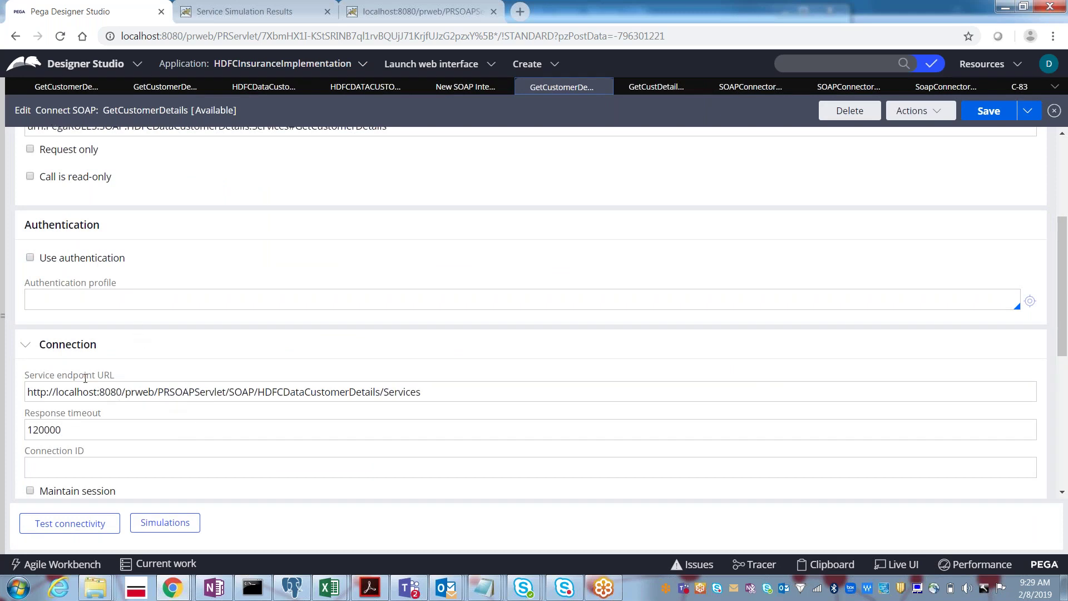
pyautogui.tripleClick(108, 395)
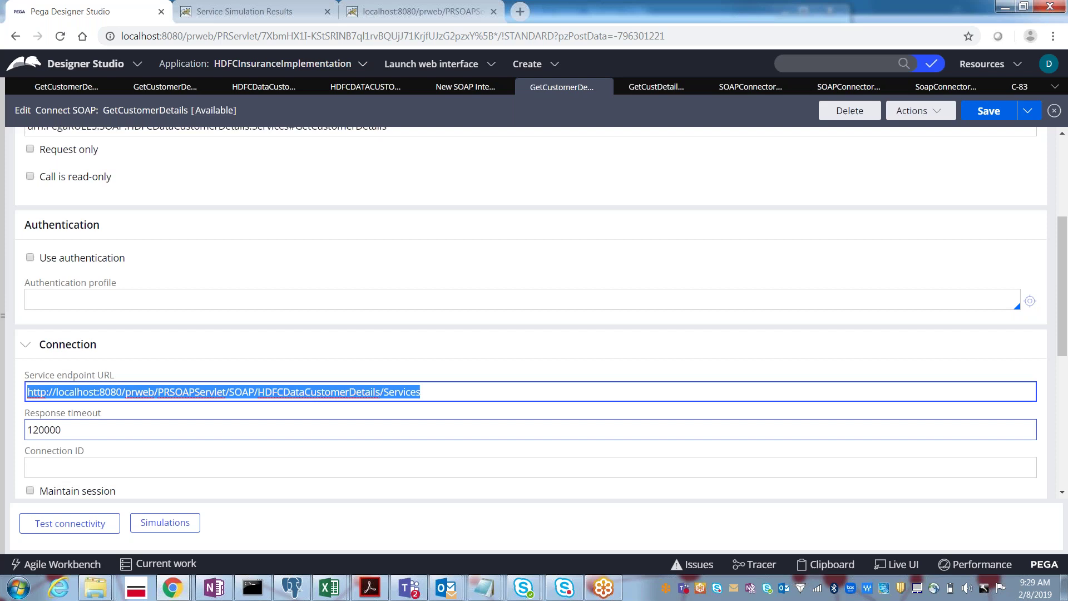